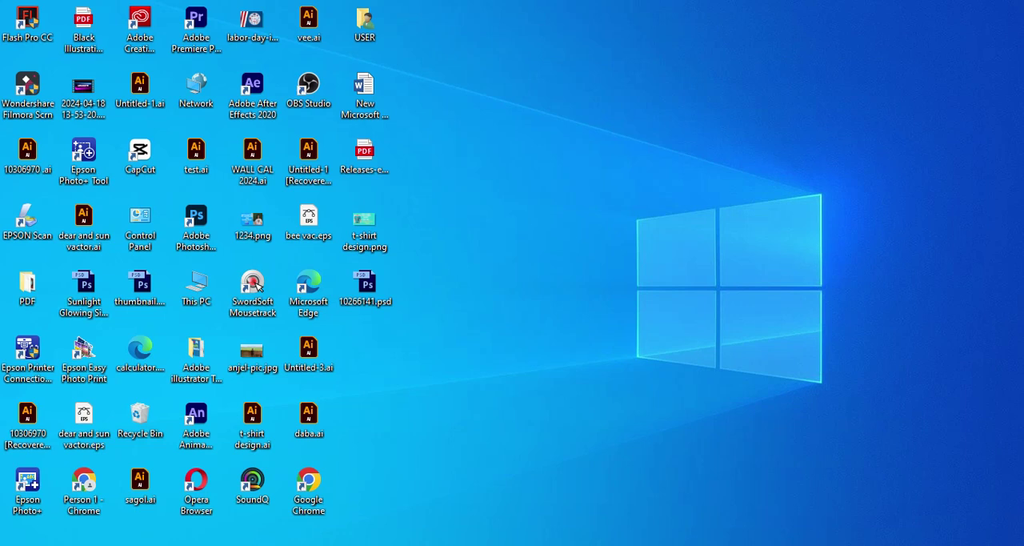
Switch to the open Illustrator document containing the lettering image.
mouse_move(791, 544)
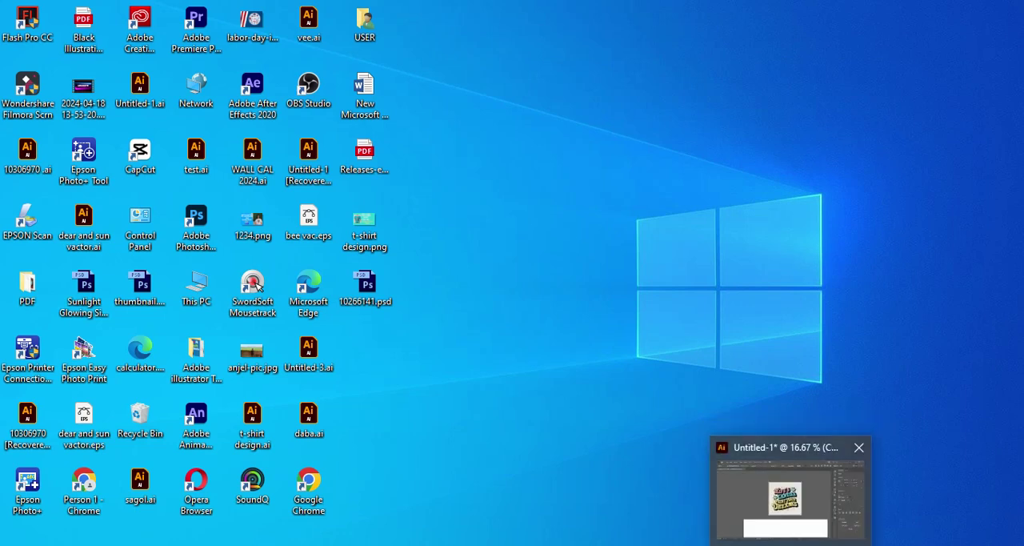
click(788, 492)
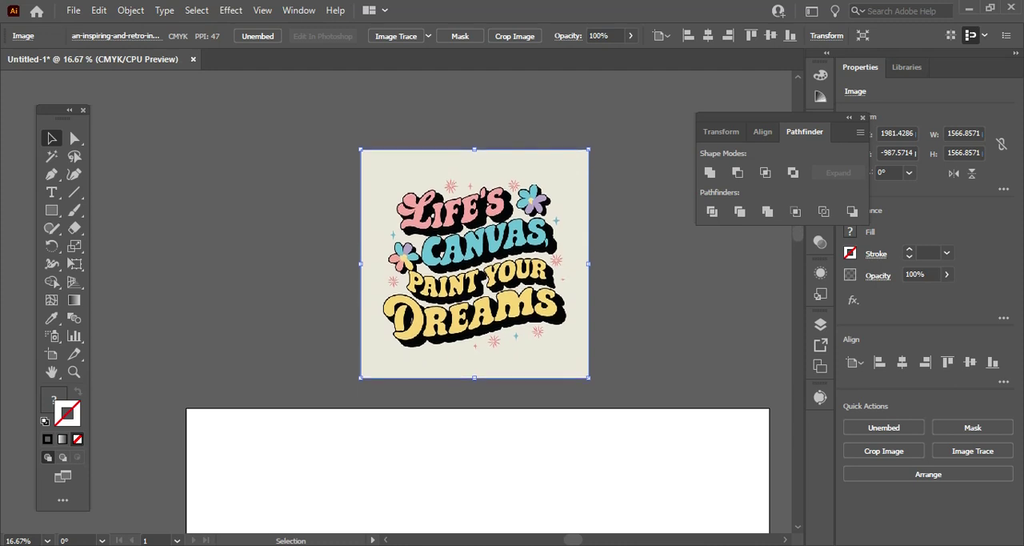
Duplicate the "Life's Canvas" image onto the white artboard and enlarge the copy to about 1935 px square.
scroll(480, 260, down, 1)
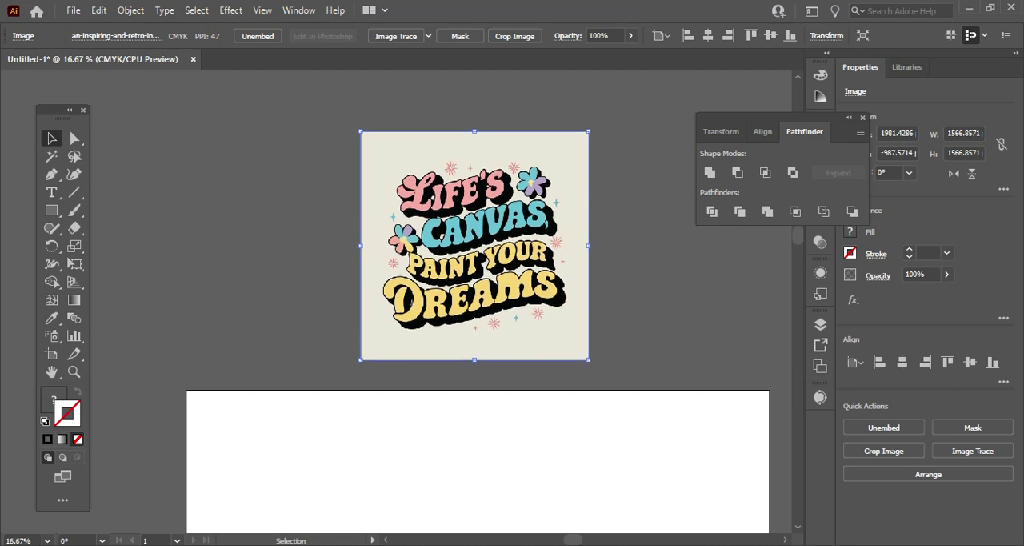
scroll(480, 261, down, 1)
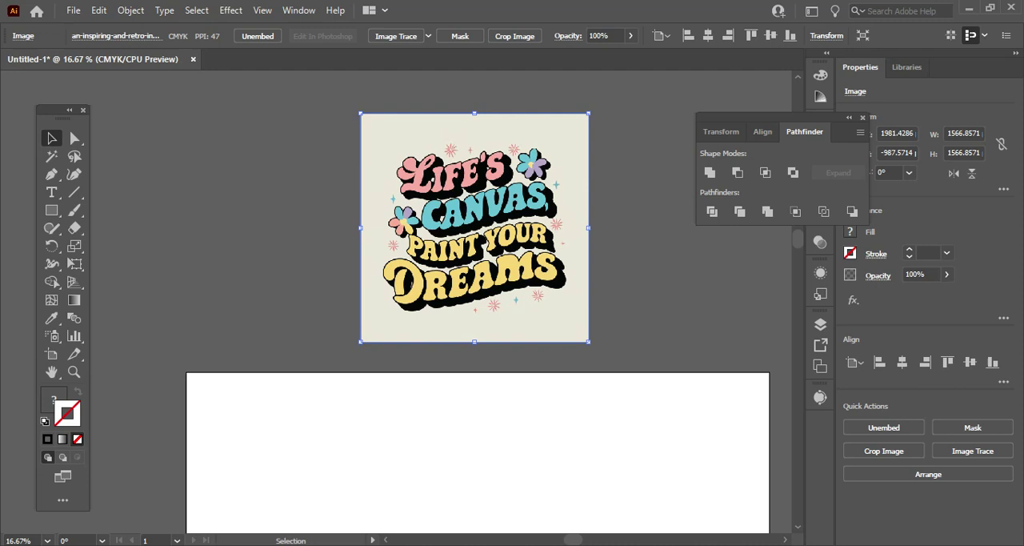
scroll(480, 260, down, 2)
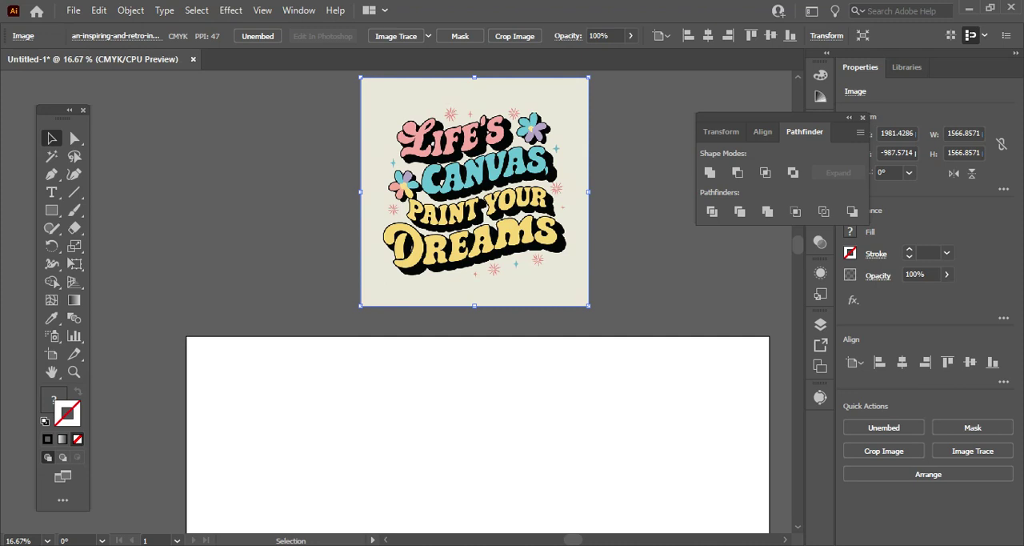
drag(475, 230, 445, 497)
scroll(445, 497, down, 1)
scroll(445, 480, down, 4)
drag(443, 310, 408, 364)
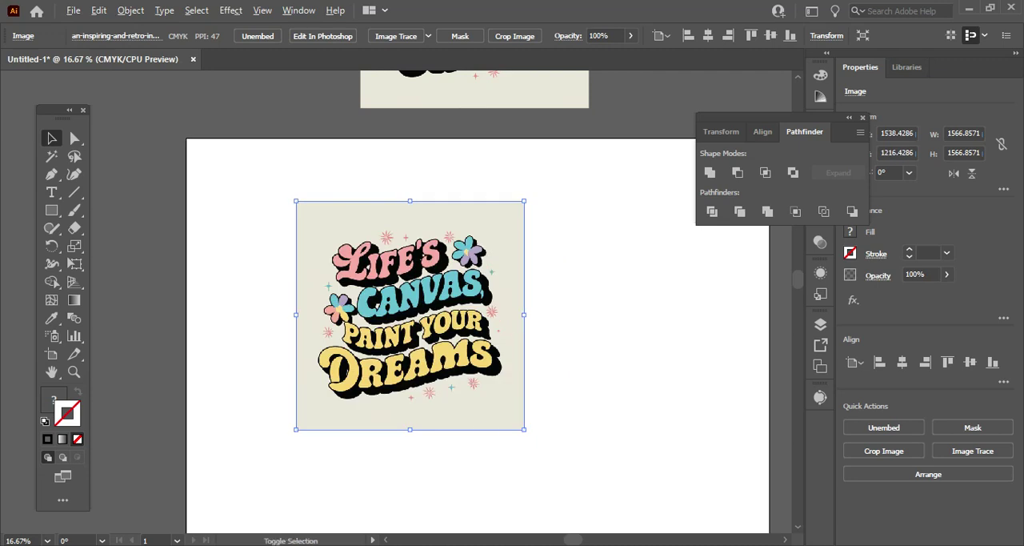
drag(524, 429, 550, 455)
drag(477, 405, 456, 432)
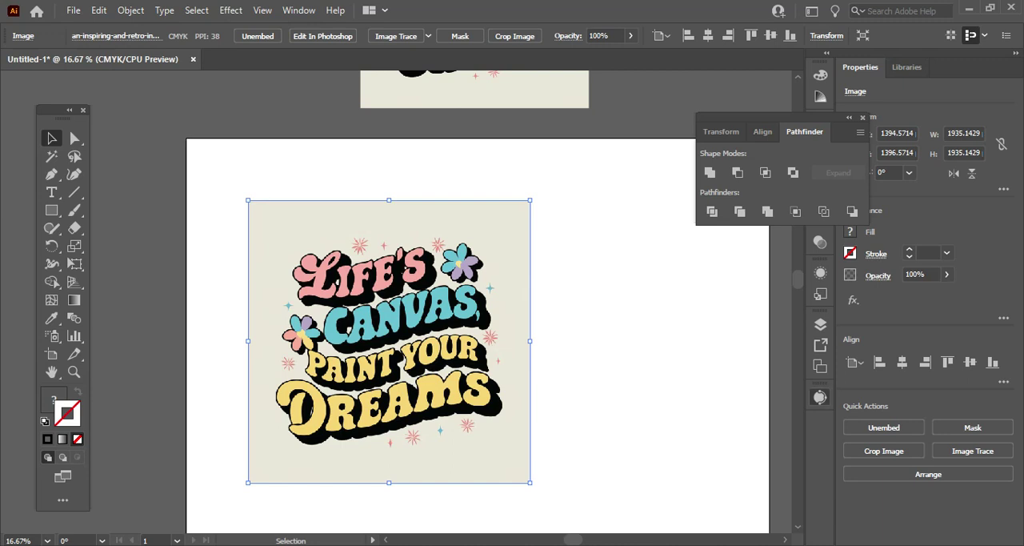
Trace the image copy with the 16 Colors preset and noise at 21 px, and expand the tracing into paths.
click(820, 397)
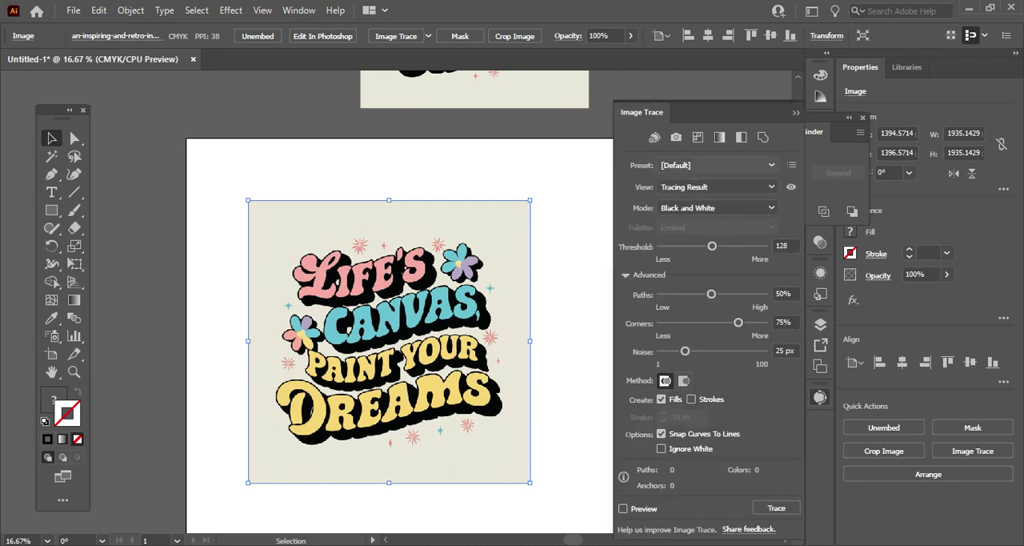
click(704, 165)
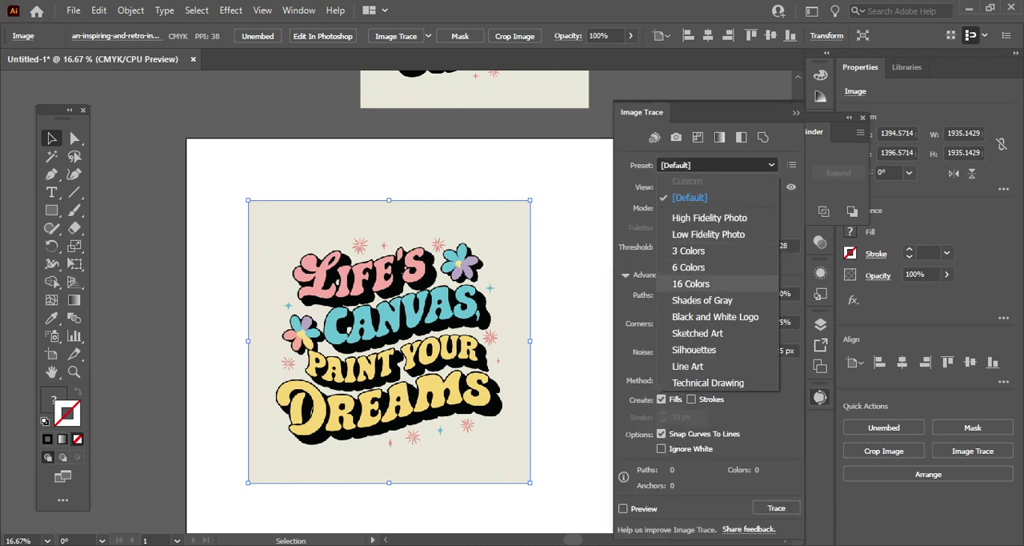
click(691, 284)
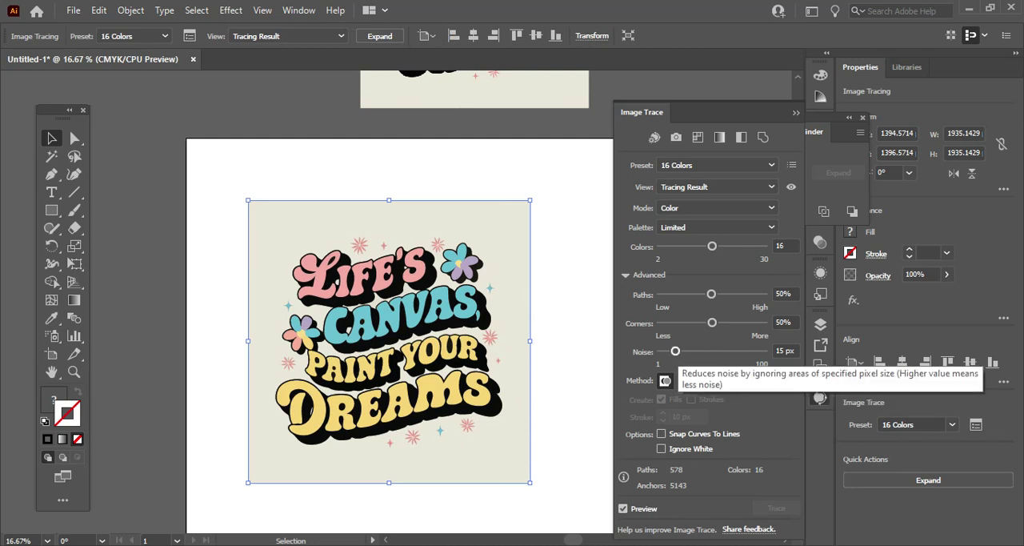
drag(675, 351, 681, 351)
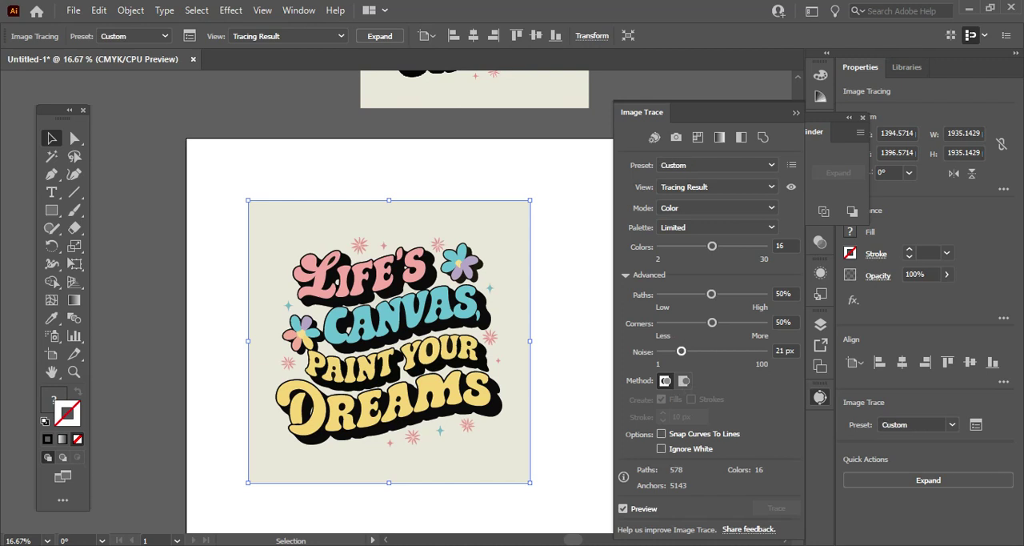
click(796, 113)
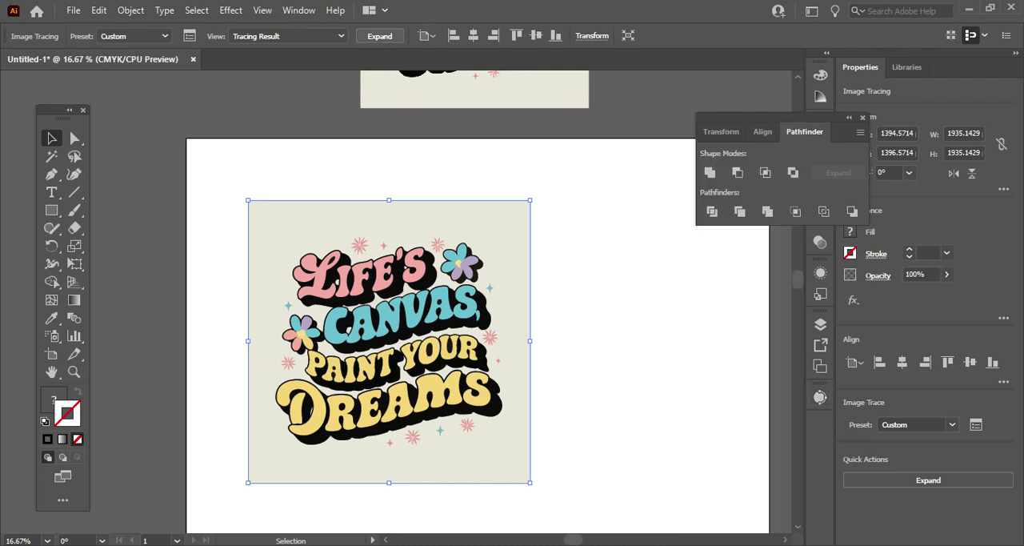
click(379, 36)
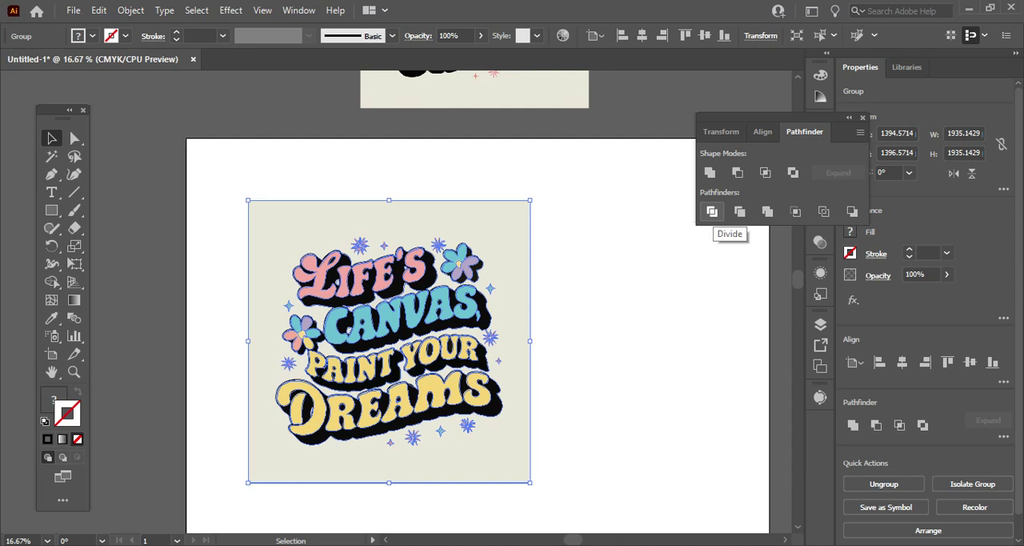
Apply the Pathfinder Divide operation to the expanded artwork and ungroup it.
click(711, 212)
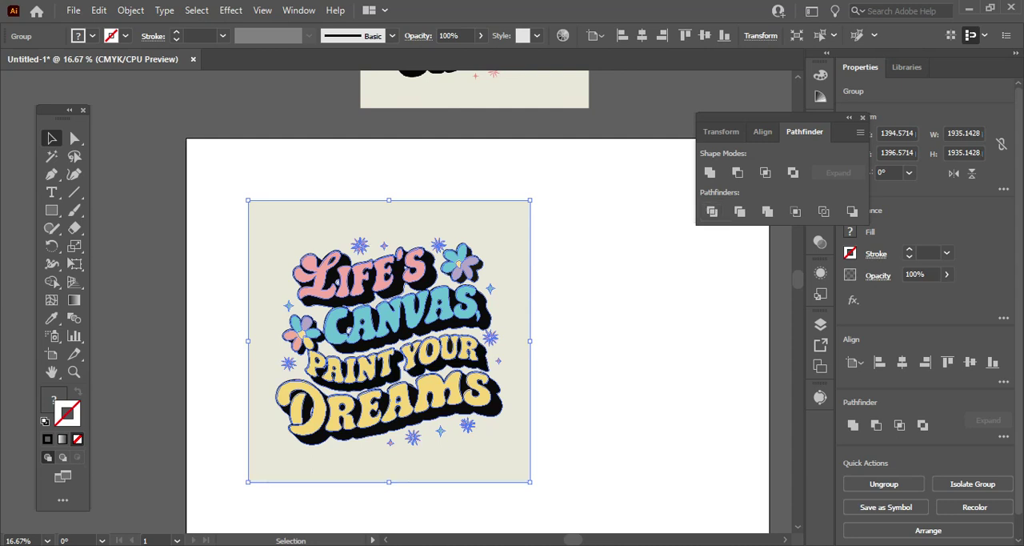
click(597, 243)
click(508, 246)
right_click(507, 246)
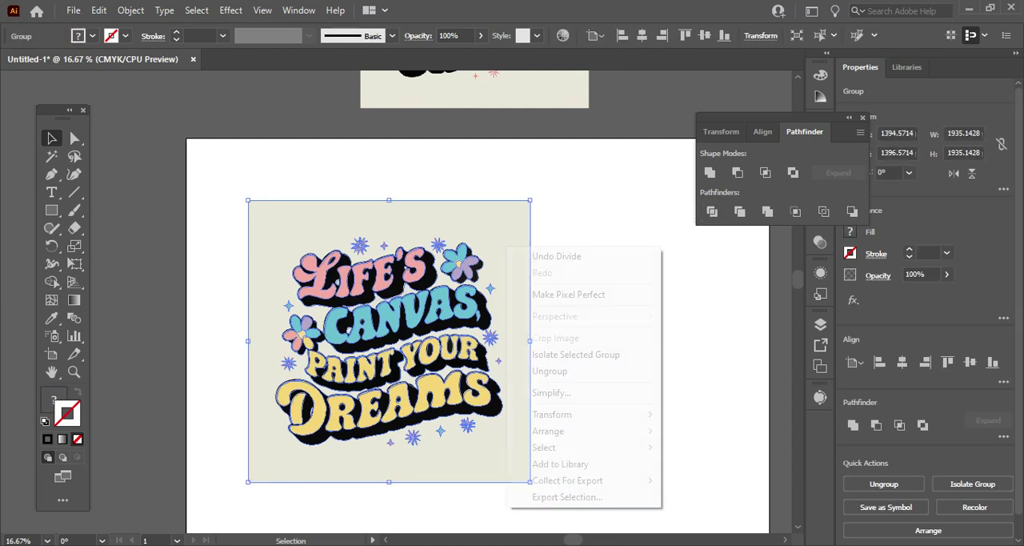
click(552, 371)
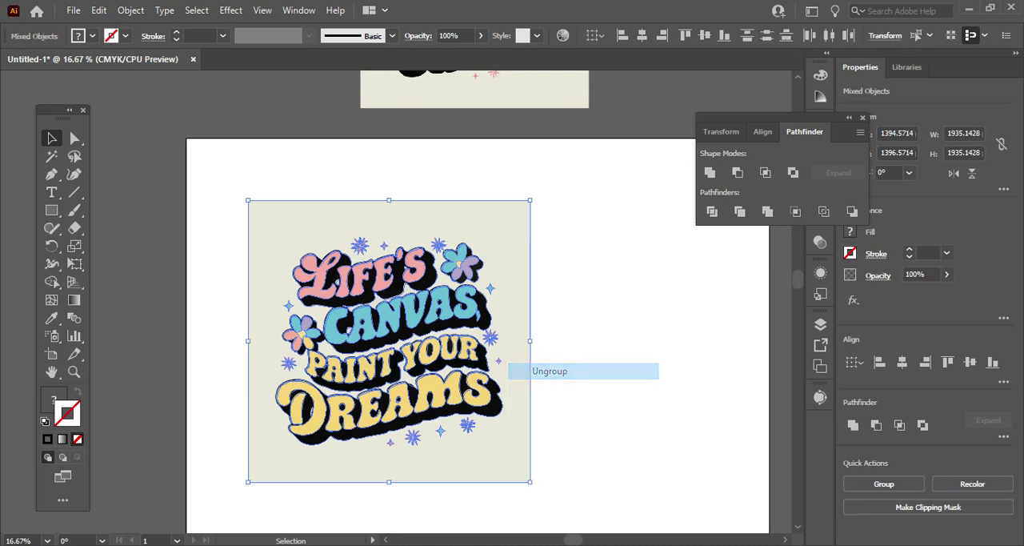
Deselect the artwork and delete only the large beige background shape around the lettering.
click(596, 344)
click(514, 307)
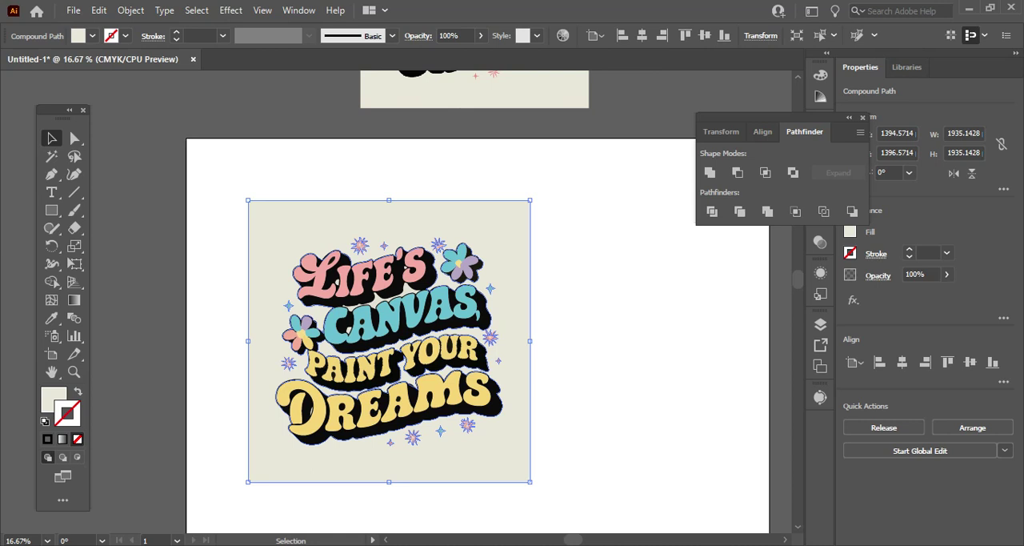
key(Delete)
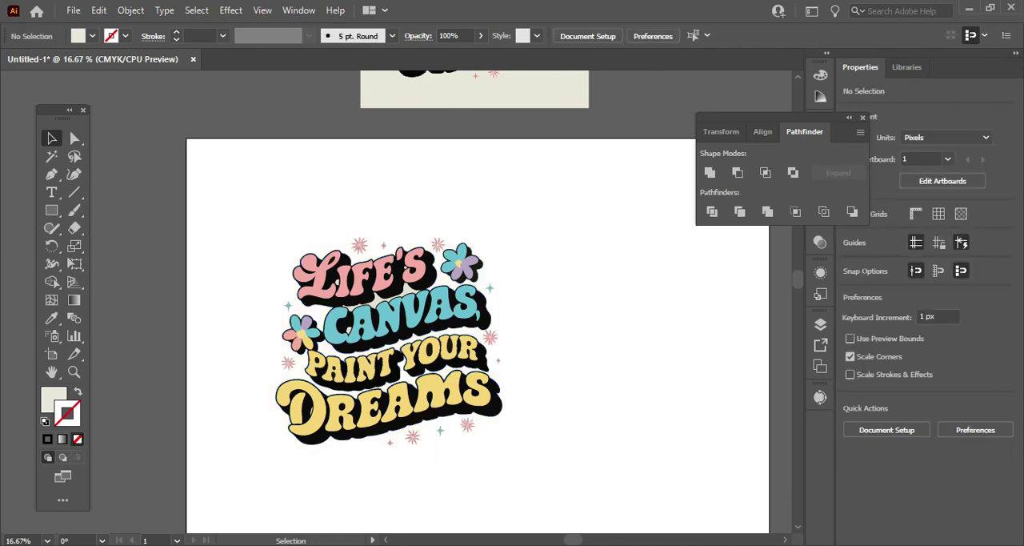
Delete the small leftover beige piece between the letters L and I in "LIFE'S".
scroll(525, 324, up, 2)
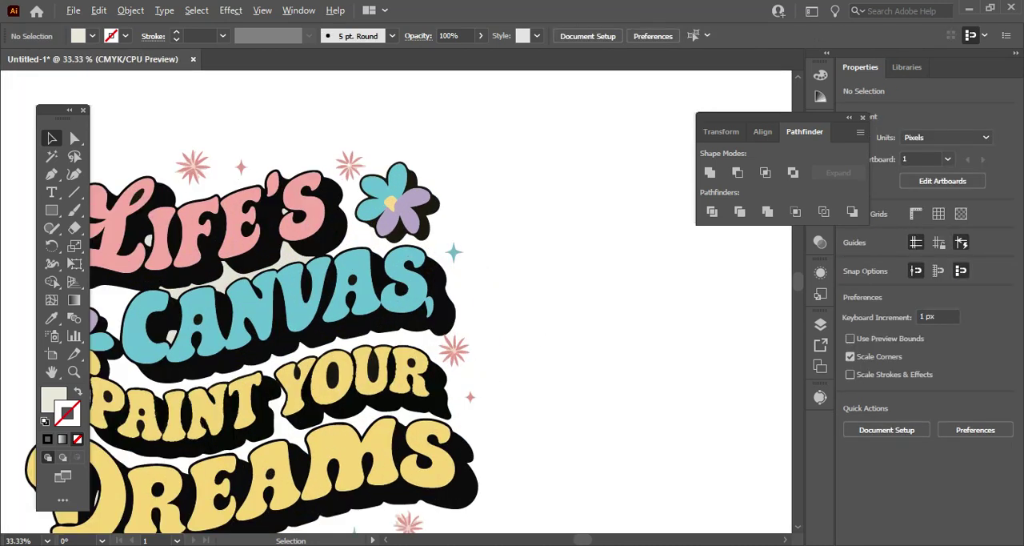
scroll(477, 335, up, 1)
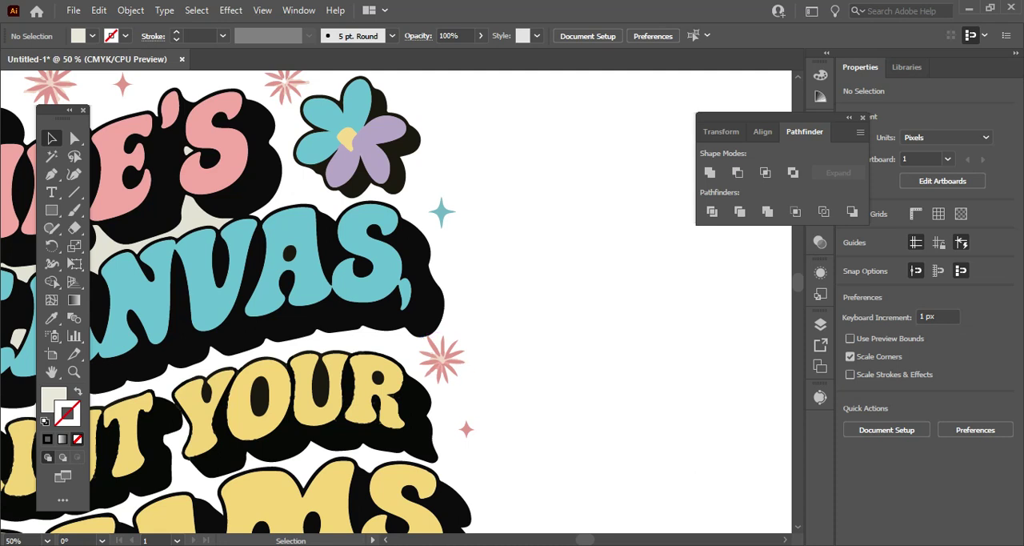
scroll(402, 428, left, 15)
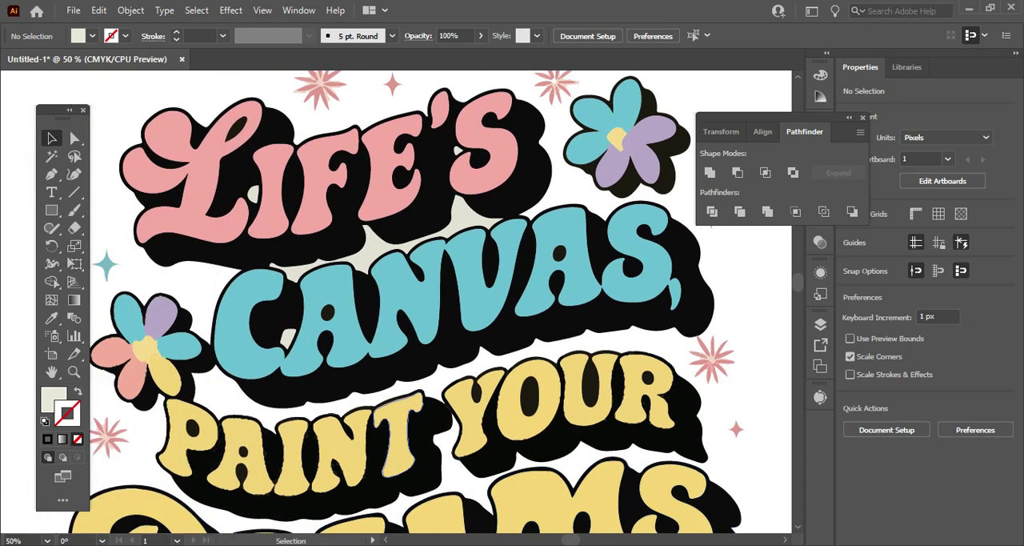
scroll(403, 428, up, 2)
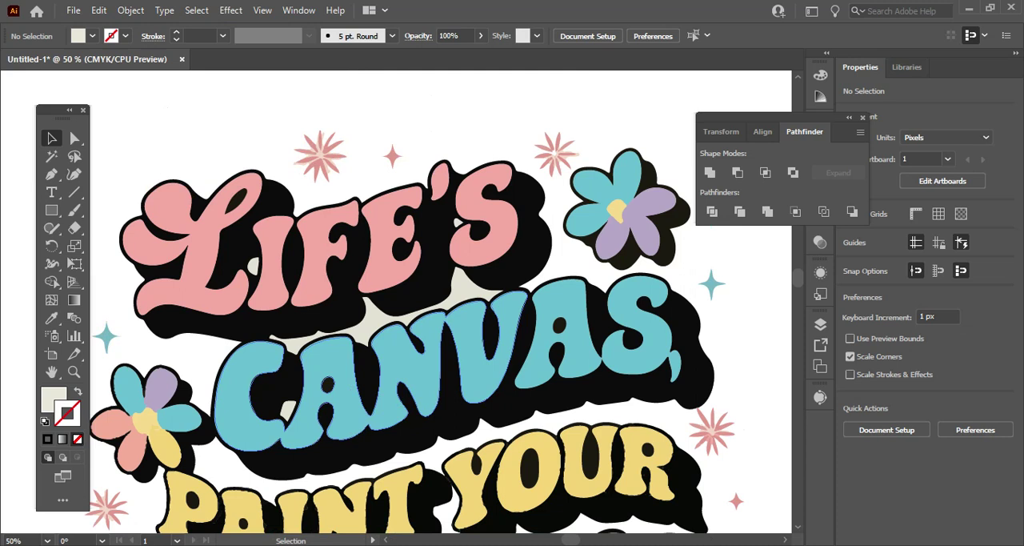
click(253, 265)
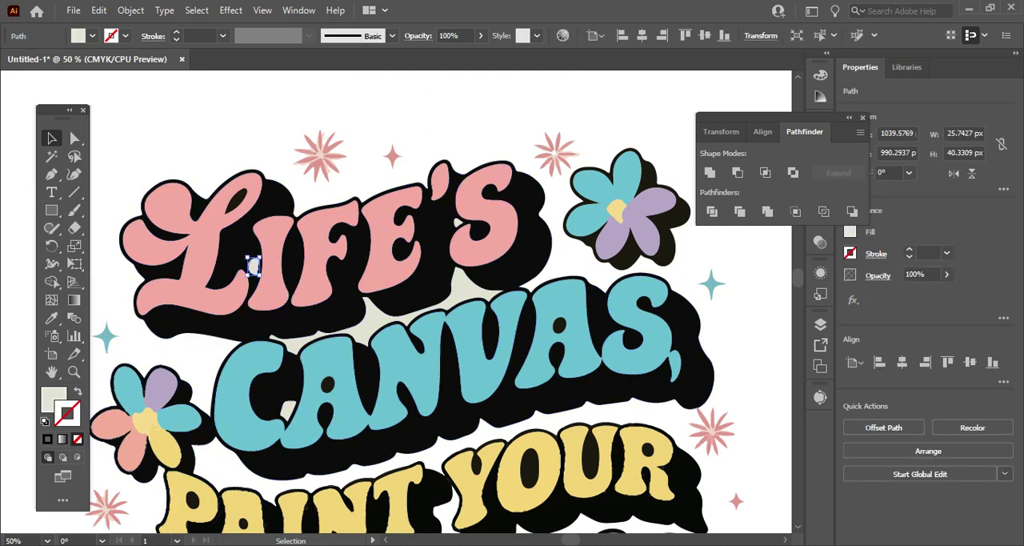
key(Delete)
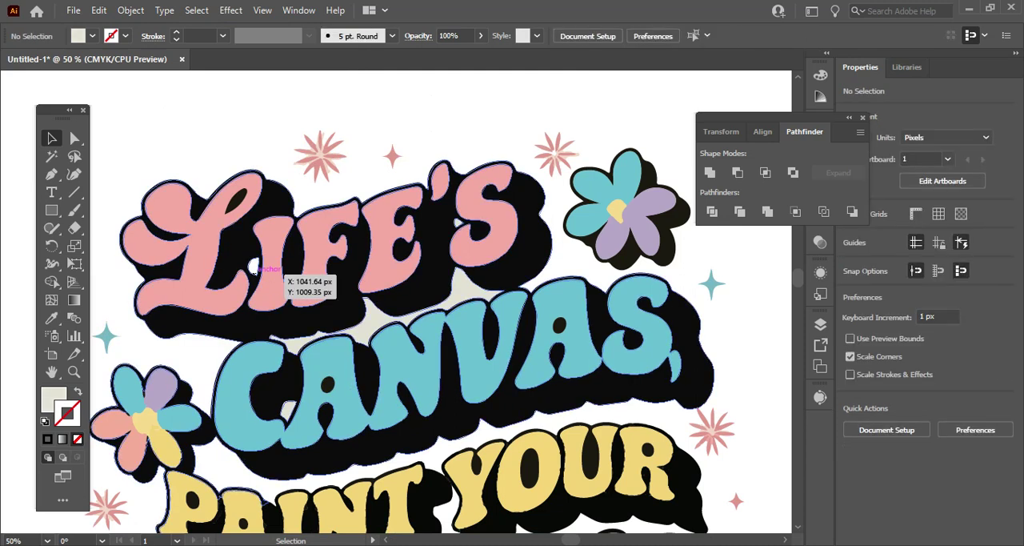
click(254, 273)
click(252, 265)
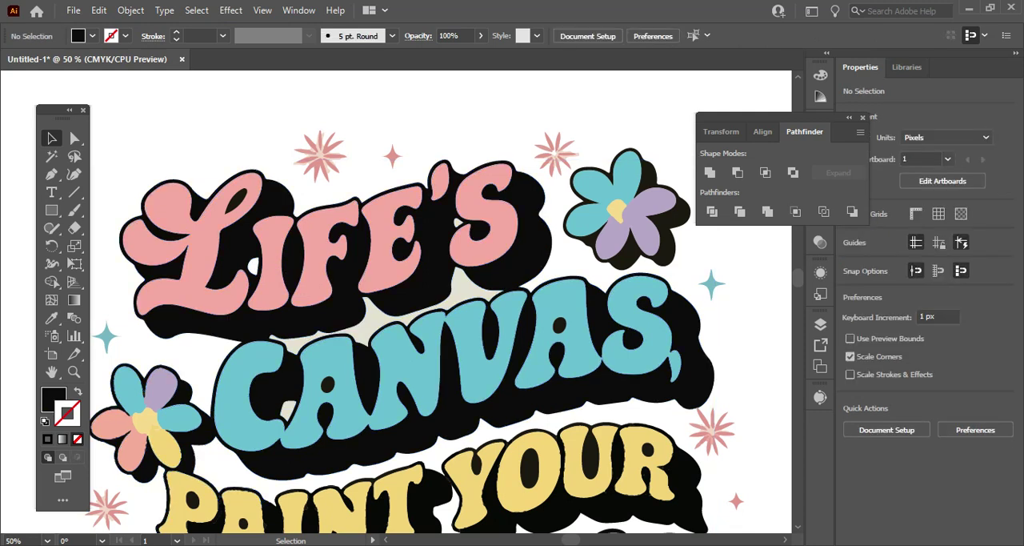
click(254, 266)
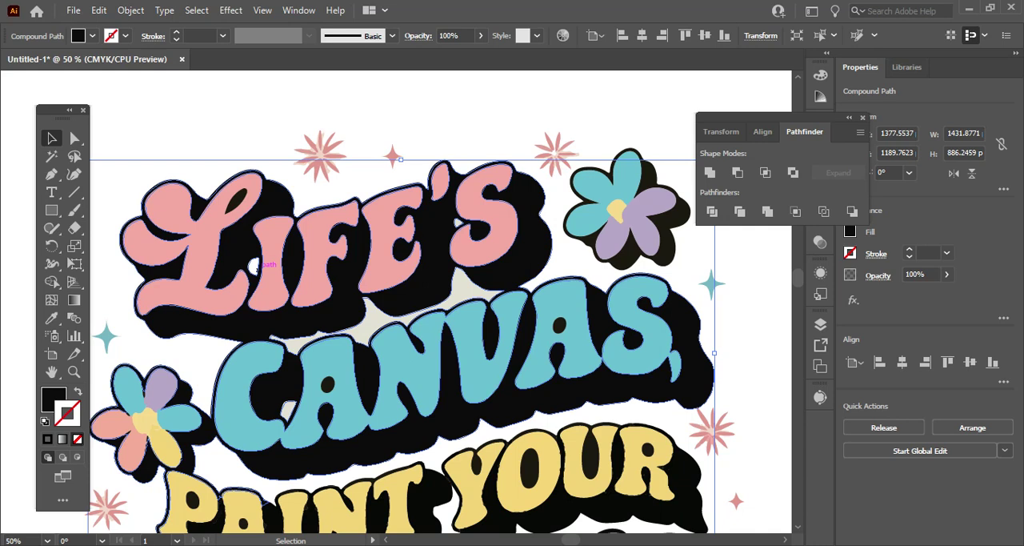
right_click(267, 269)
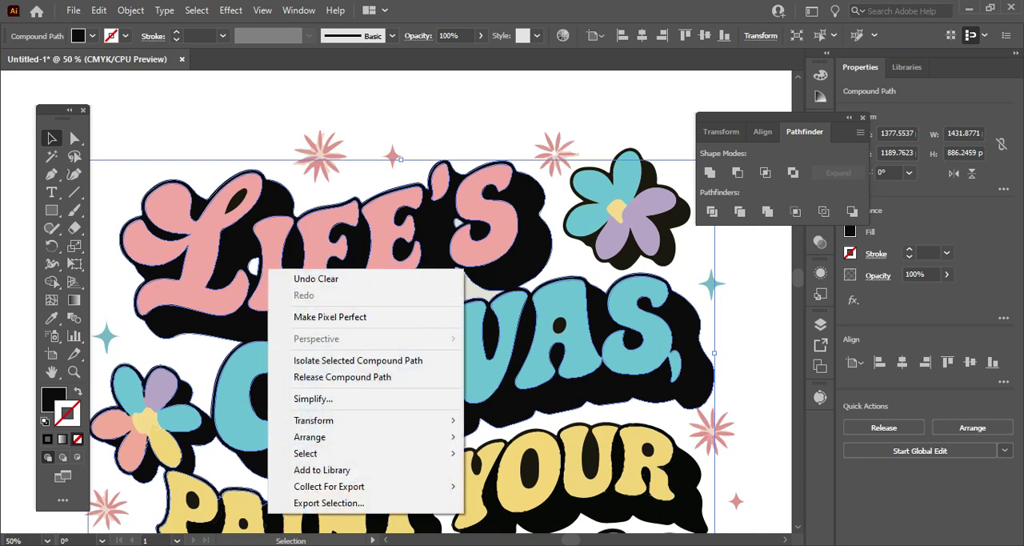
click(482, 293)
scroll(482, 293, down, 1)
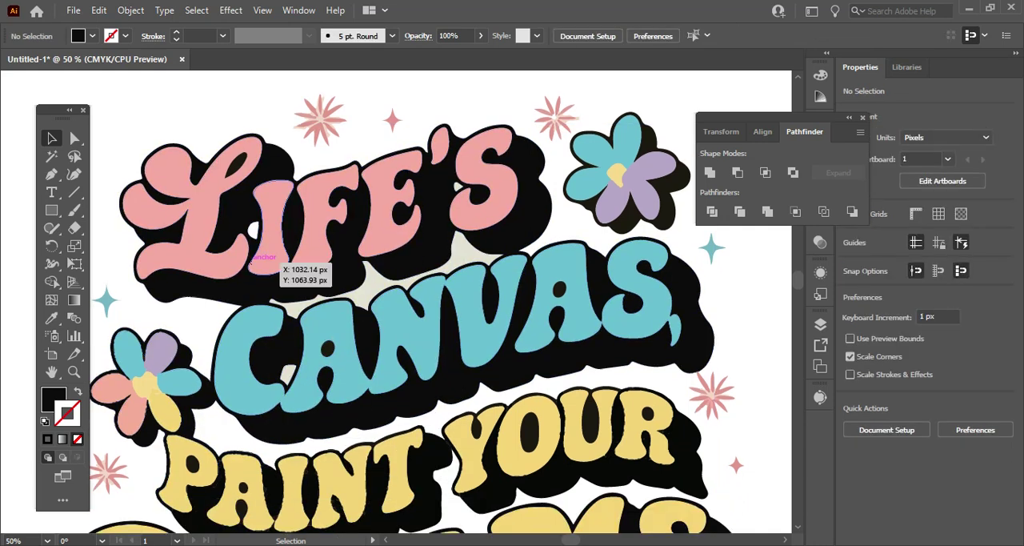
scroll(304, 383, down, 2)
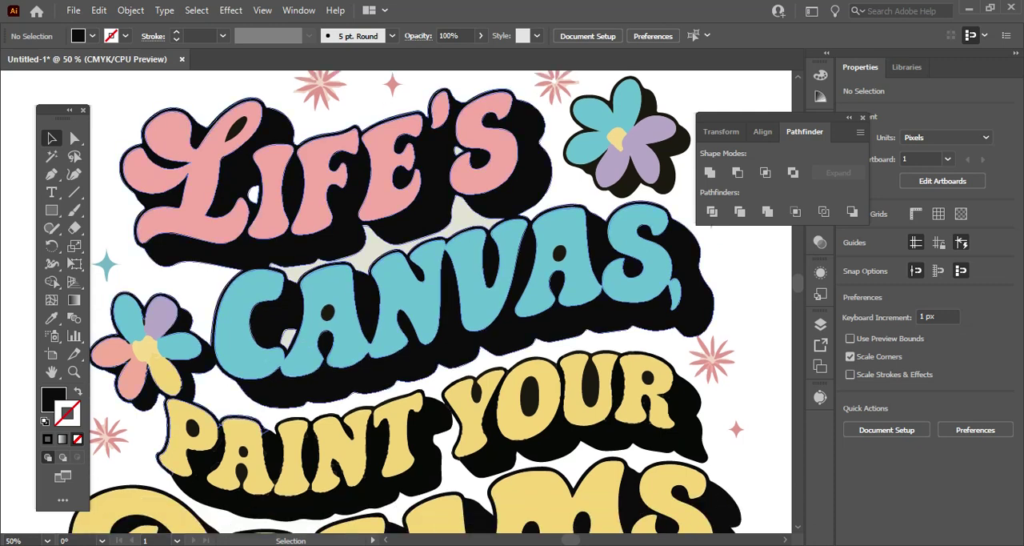
scroll(496, 376, up, 2)
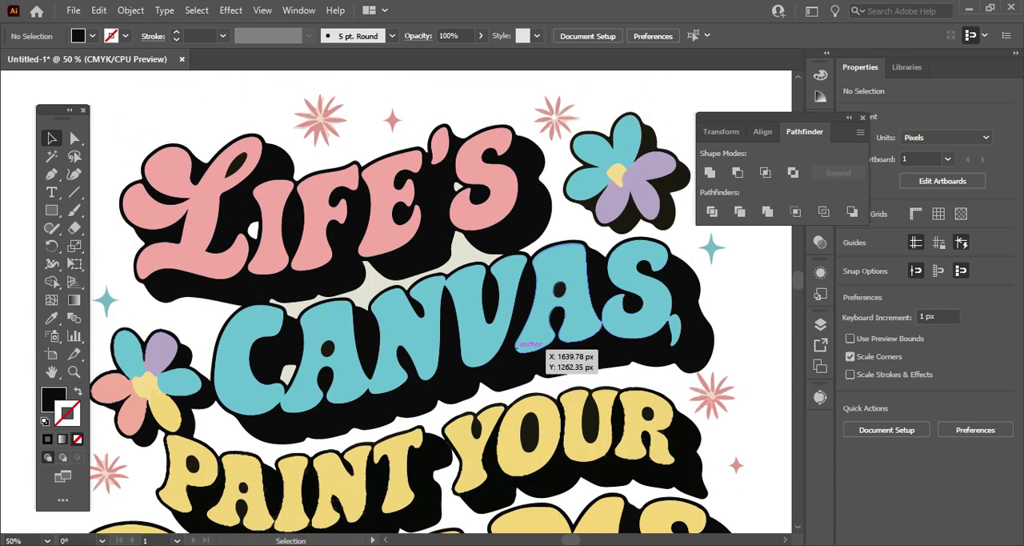
click(658, 186)
scroll(336, 240, up, 2)
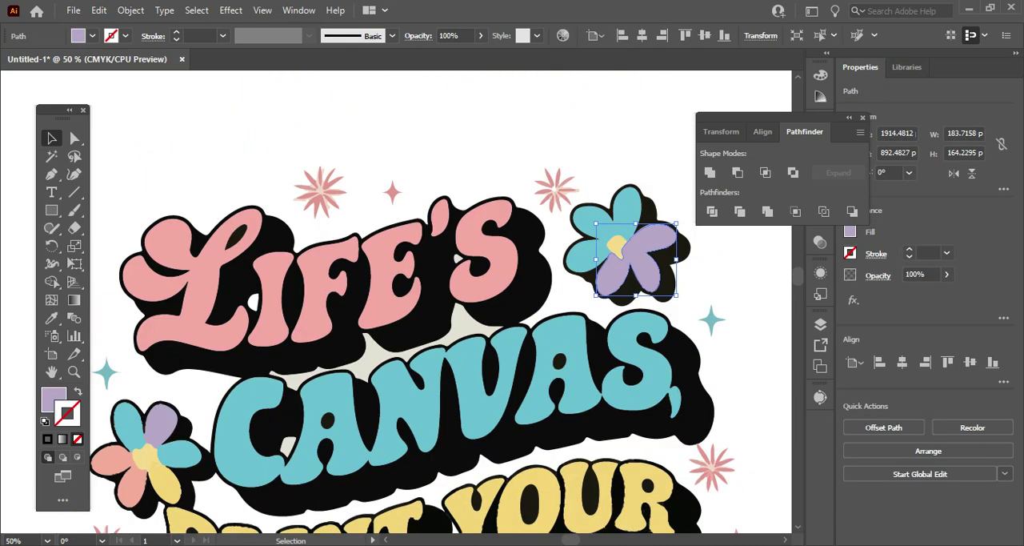
Delete the large pale shape between the petals of the pink starburst above "LIFE'S".
click(324, 195)
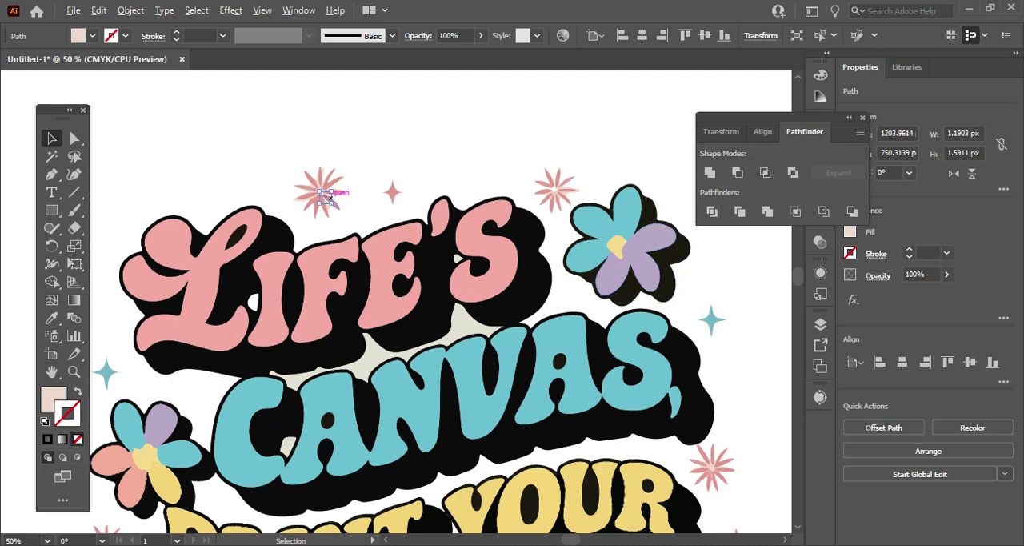
scroll(325, 194, up, 2)
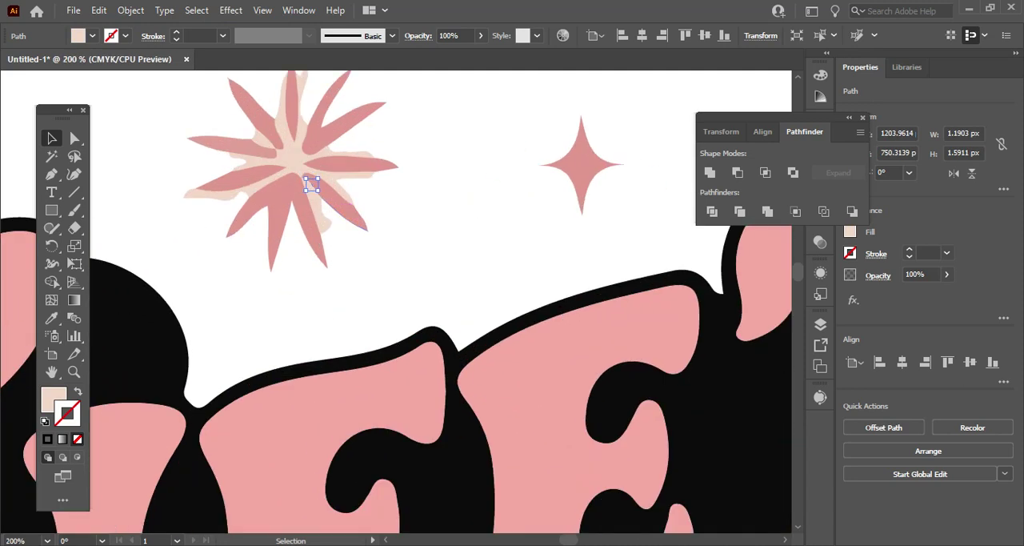
click(213, 198)
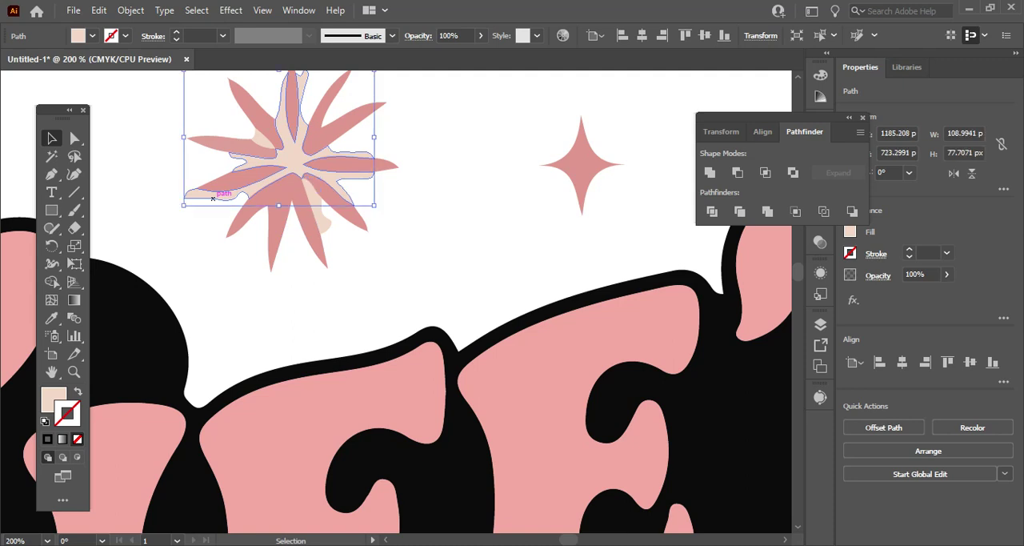
key(Delete)
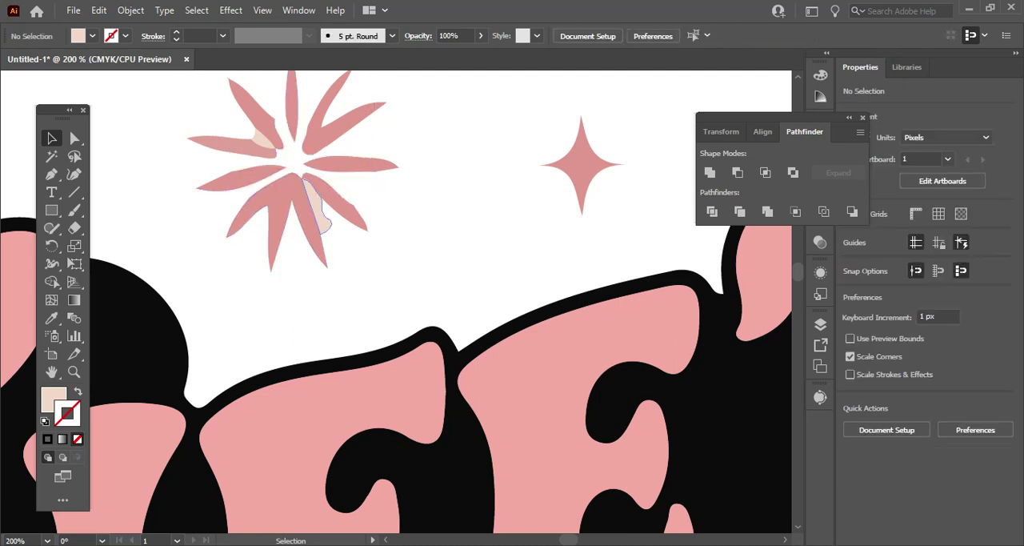
Delete the two remaining pale pieces between the petals of the pink starburst above "LIFE'S".
click(319, 210)
key(Delete)
click(268, 137)
key(Delete)
Delete the pale piece beside the right-pointing petal of the second pink starburst, between the letter S and the flower.
scroll(400, 304, up, 3)
scroll(400, 304, down, 15)
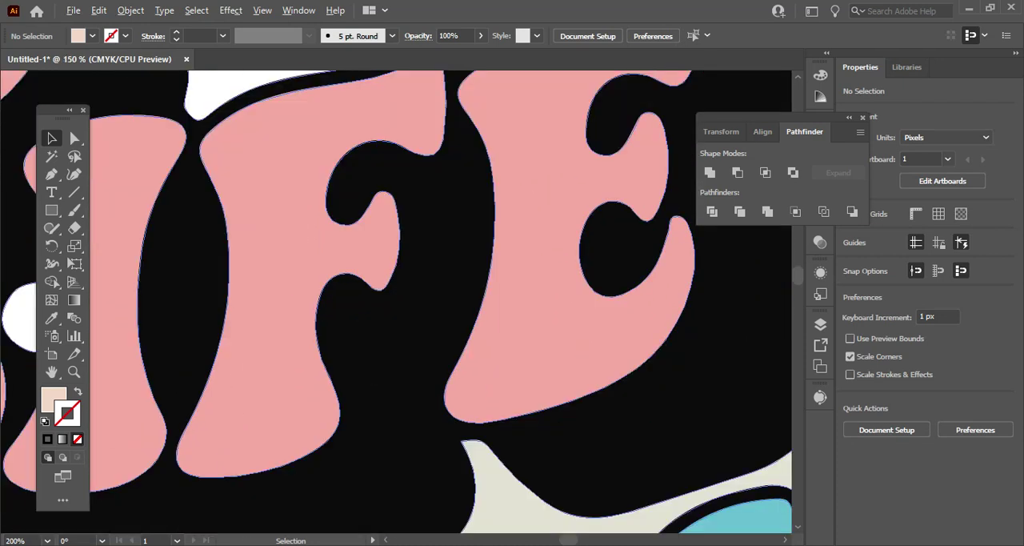
scroll(348, 316, down, 5)
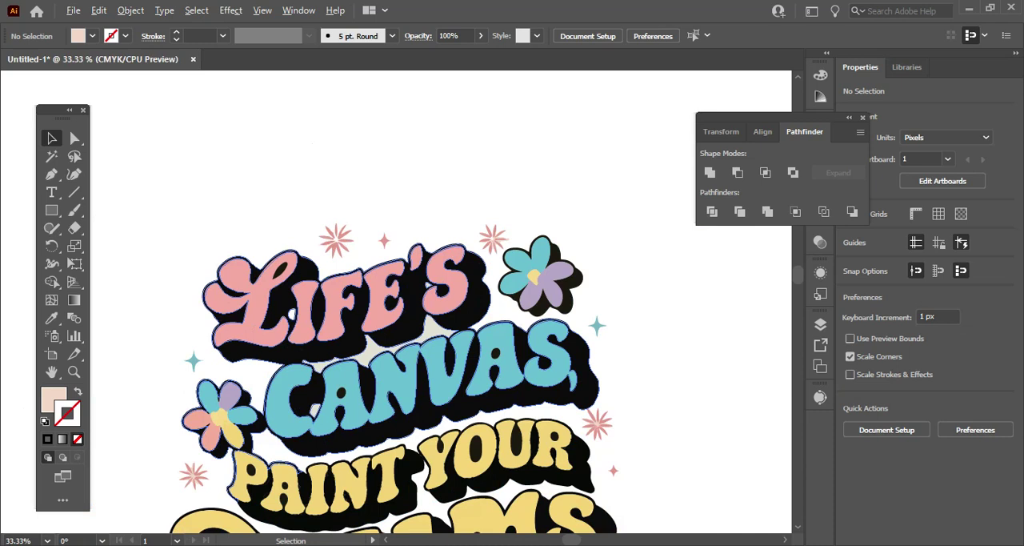
scroll(344, 320, up, 1)
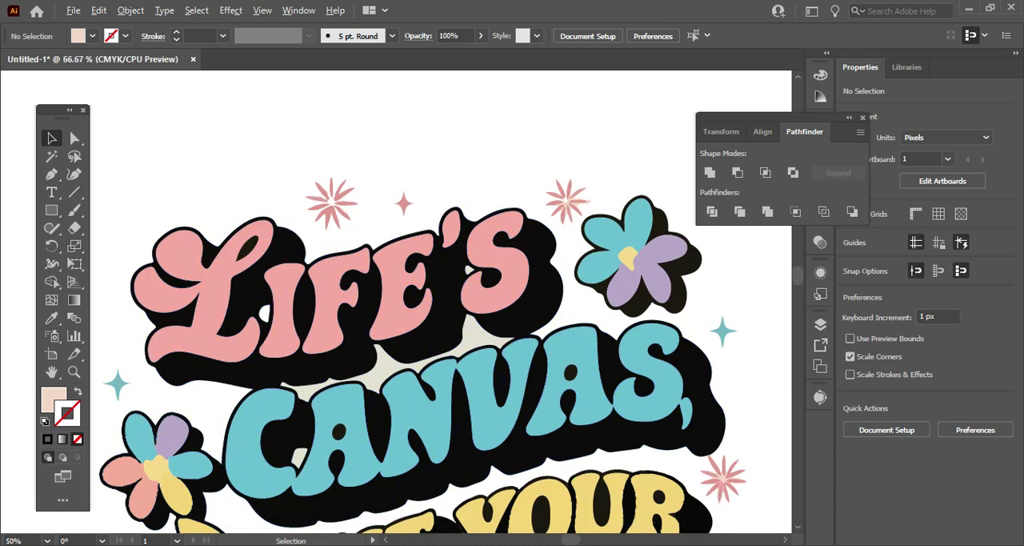
scroll(582, 146, up, 2)
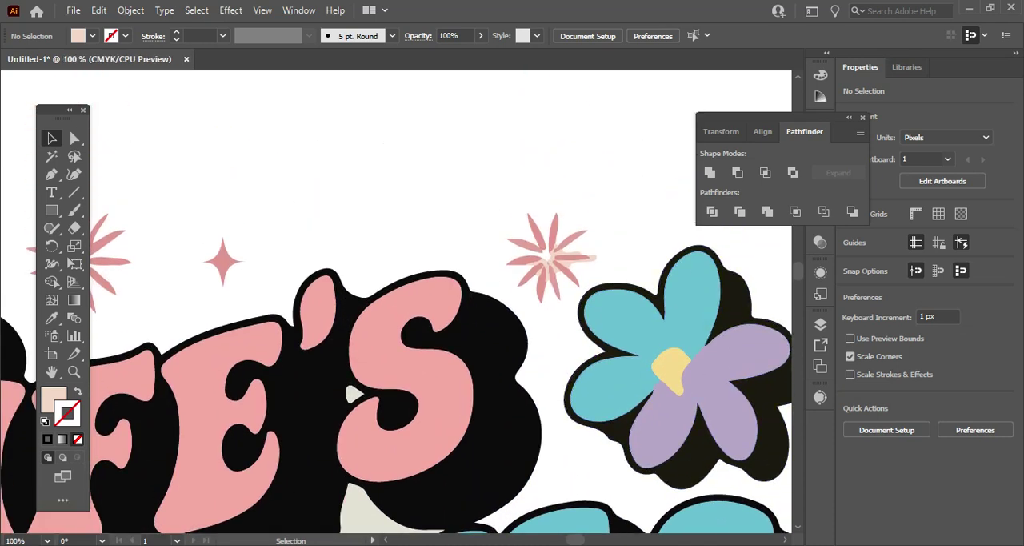
click(570, 258)
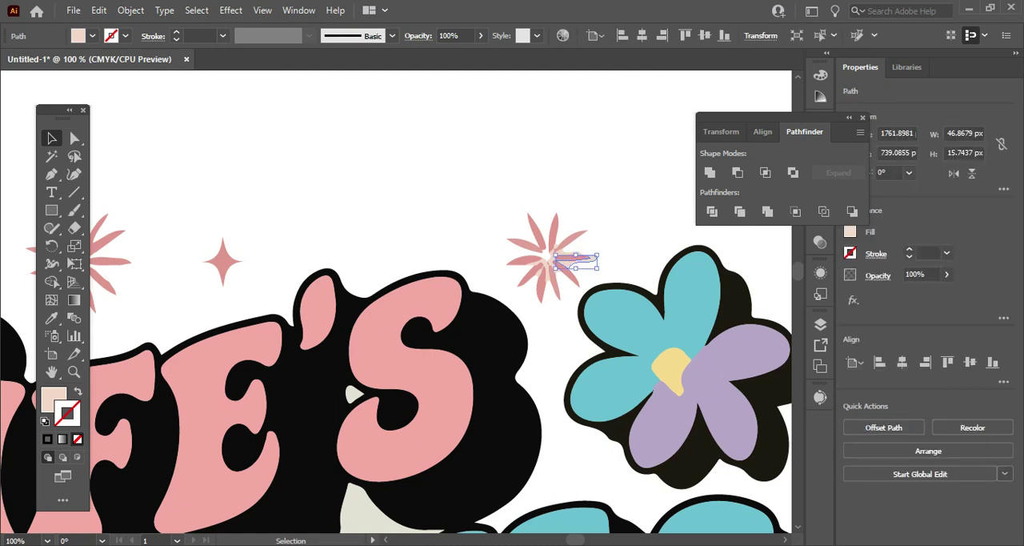
key(Delete)
click(551, 257)
key(Delete)
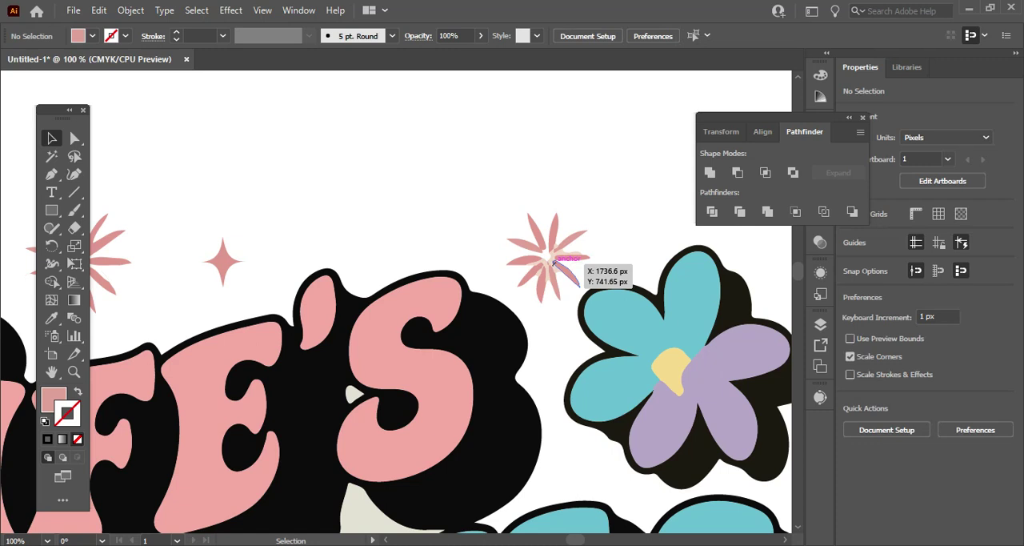
Delete the large pale shapes at the second starburst's centre and the small one between its two upper-right petals.
alt+scroll(554, 263, up, 3)
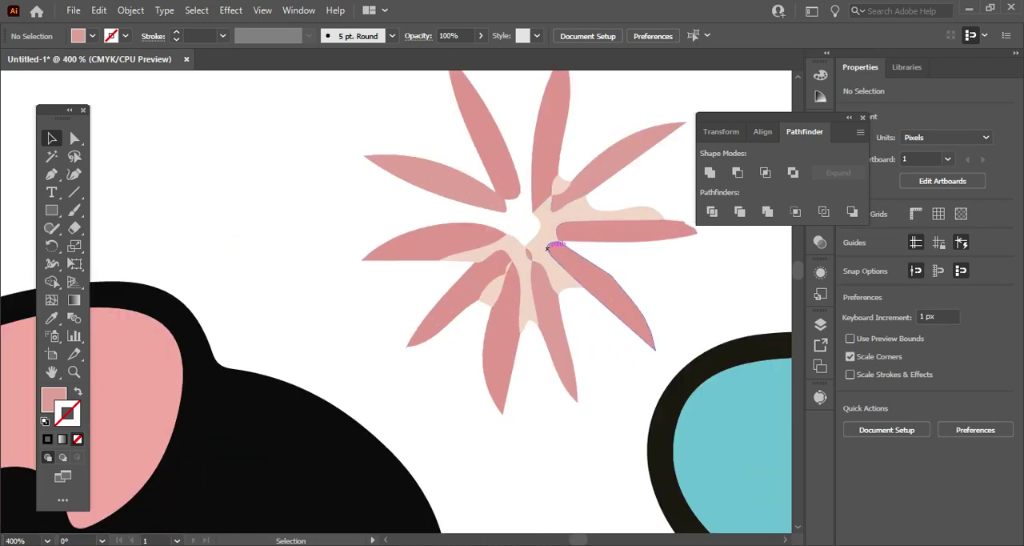
click(548, 248)
click(541, 245)
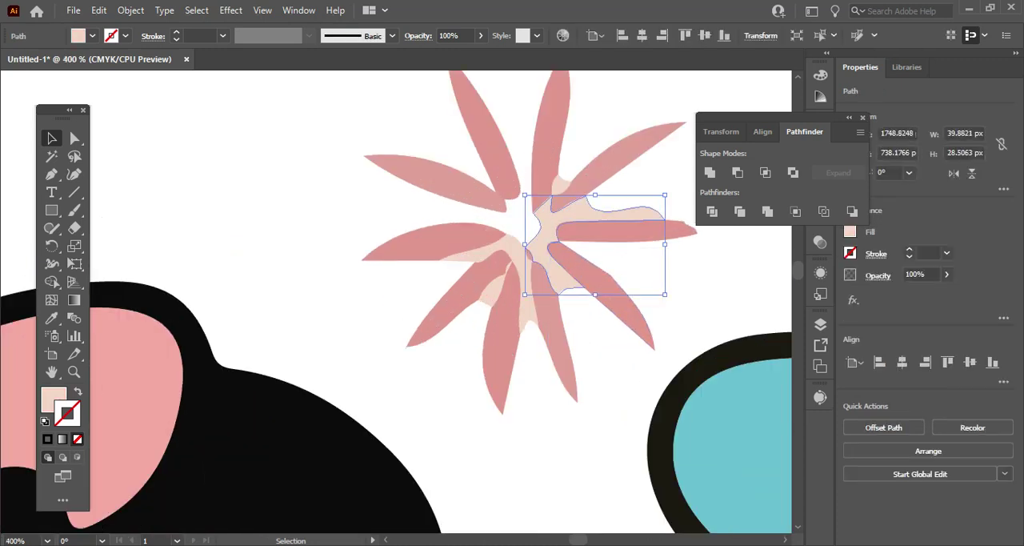
key(Delete)
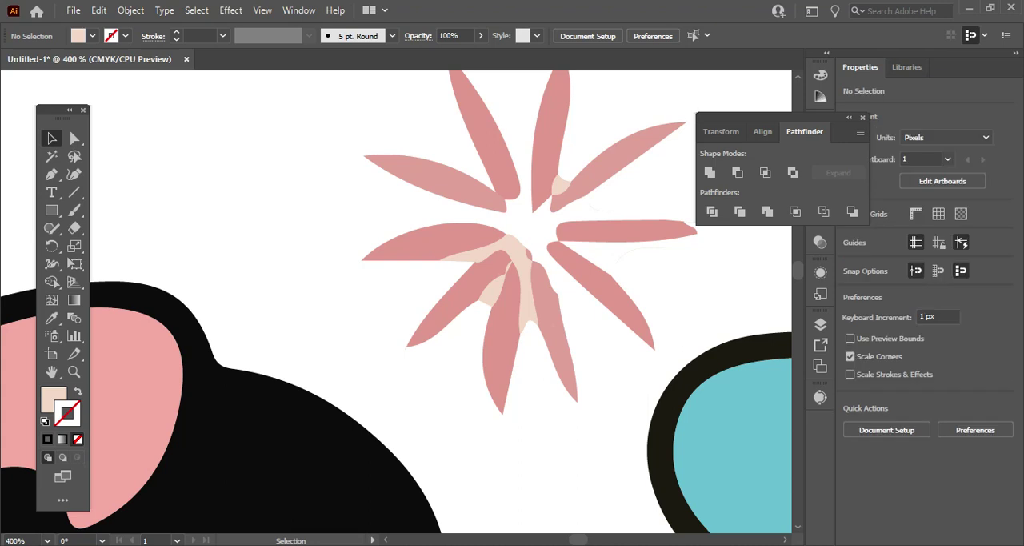
click(561, 186)
key(Delete)
click(516, 264)
key(Delete)
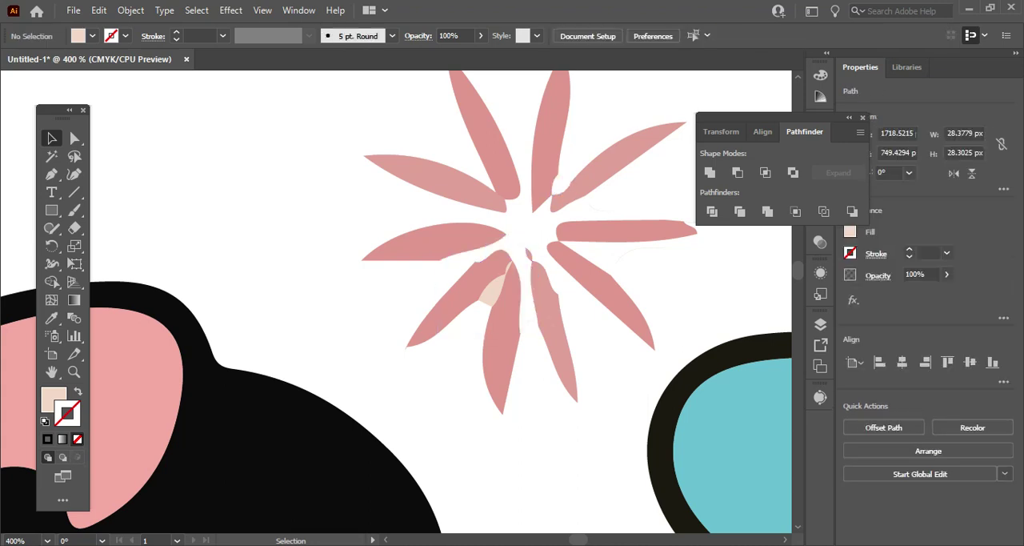
Delete the leftover pale slivers between the starburst's lower-left petals and the tiny pink fragment near its centre.
click(493, 288)
key(Delete)
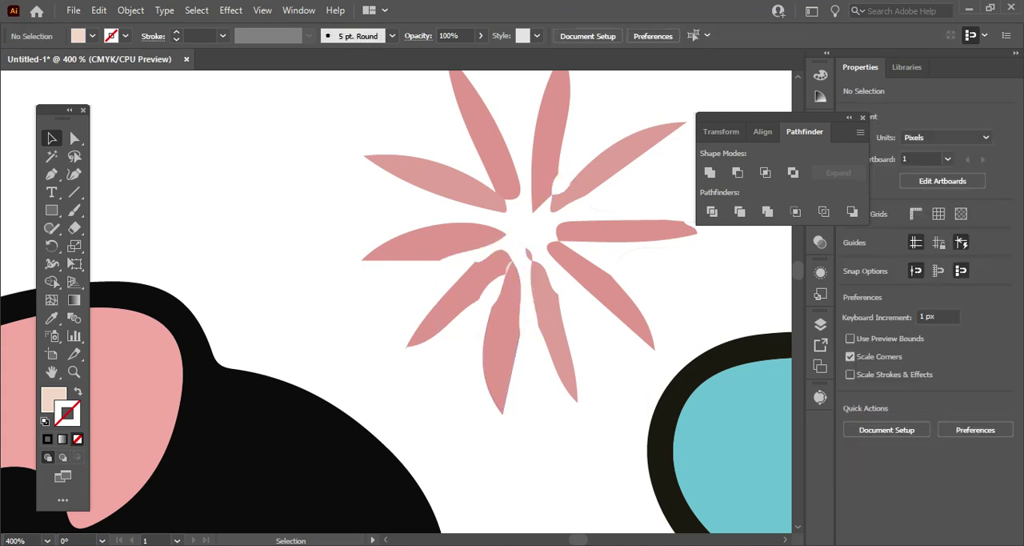
click(510, 262)
key(Delete)
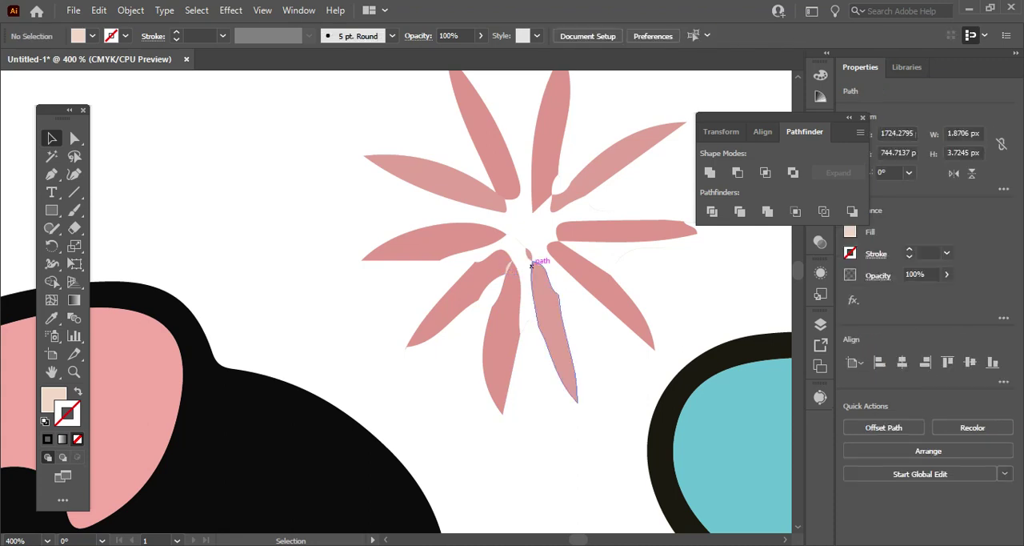
click(530, 253)
key(Delete)
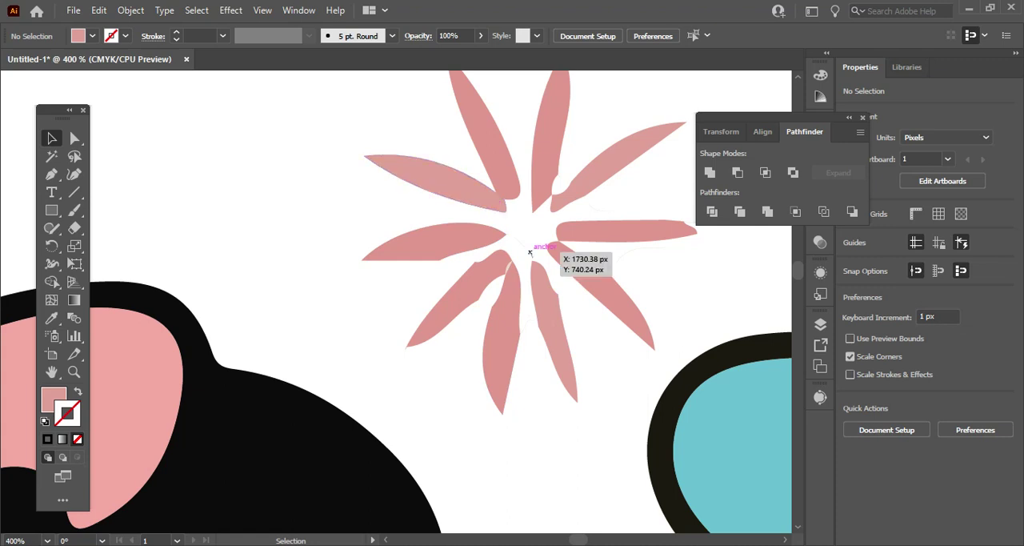
Smooth both edges of the starburst's near-vertical upper petal with the Smooth tool, evening out its jagged inner end.
click(548, 160)
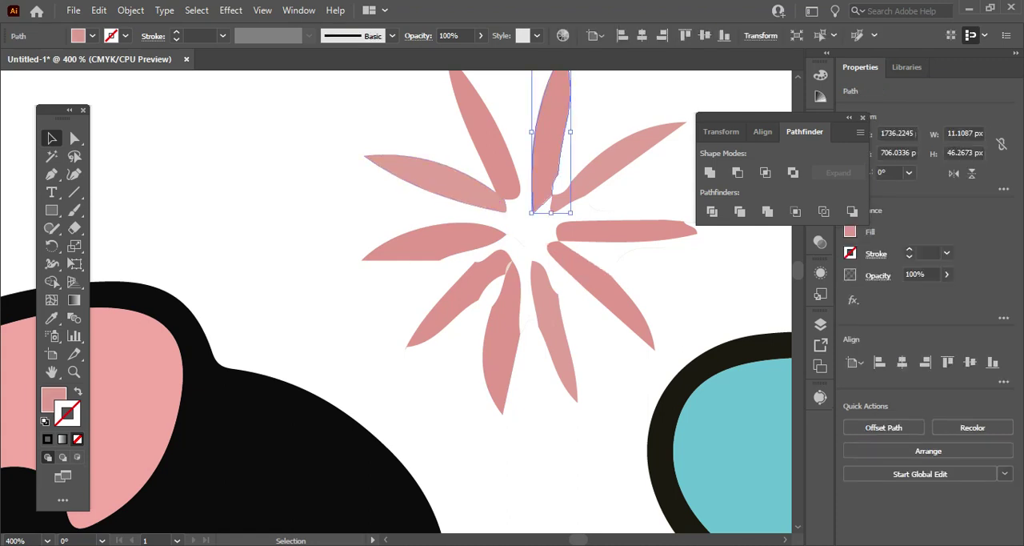
click(74, 138)
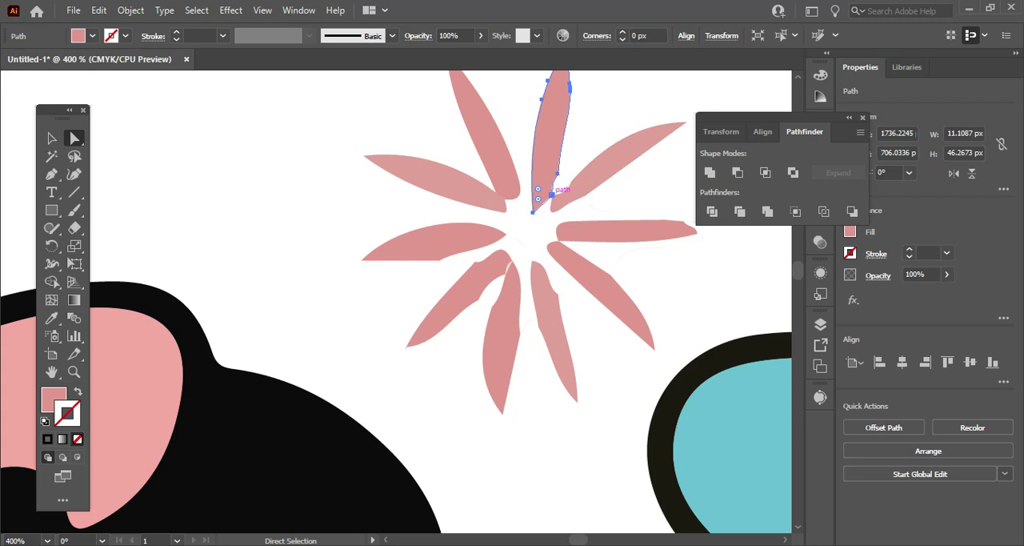
click(551, 194)
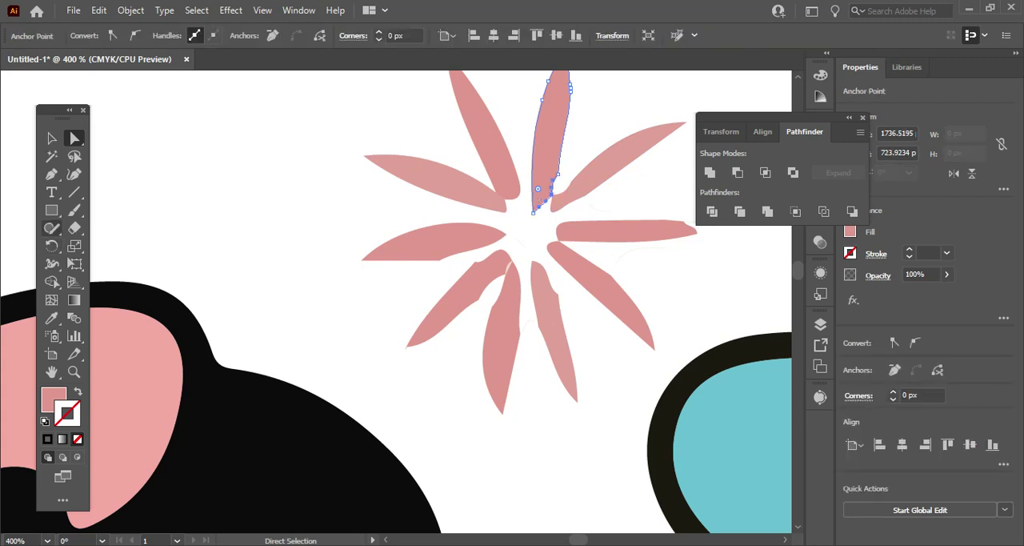
click(51, 227)
click(92, 245)
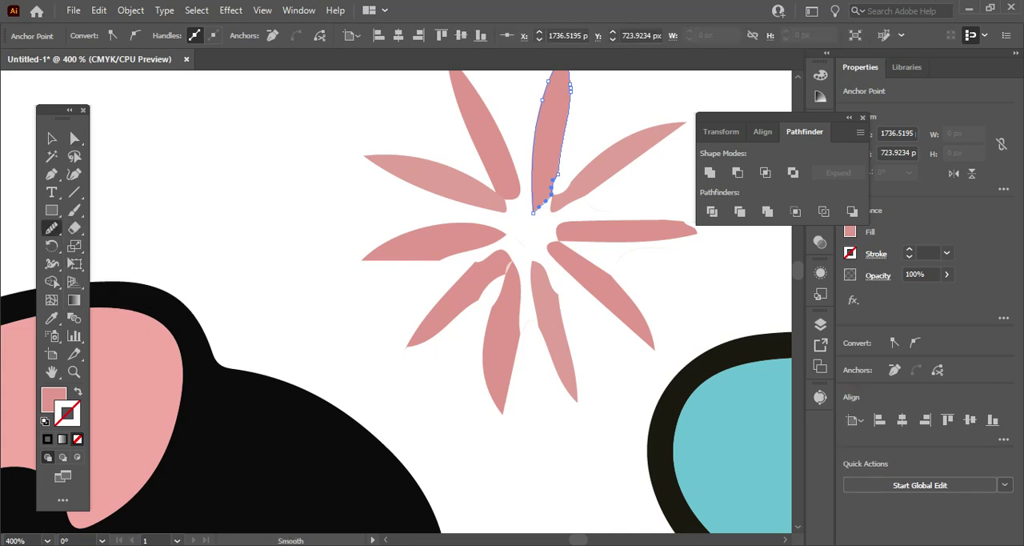
drag(558, 174, 548, 201)
drag(561, 152, 539, 209)
drag(568, 115, 555, 186)
scroll(396, 300, up, 2)
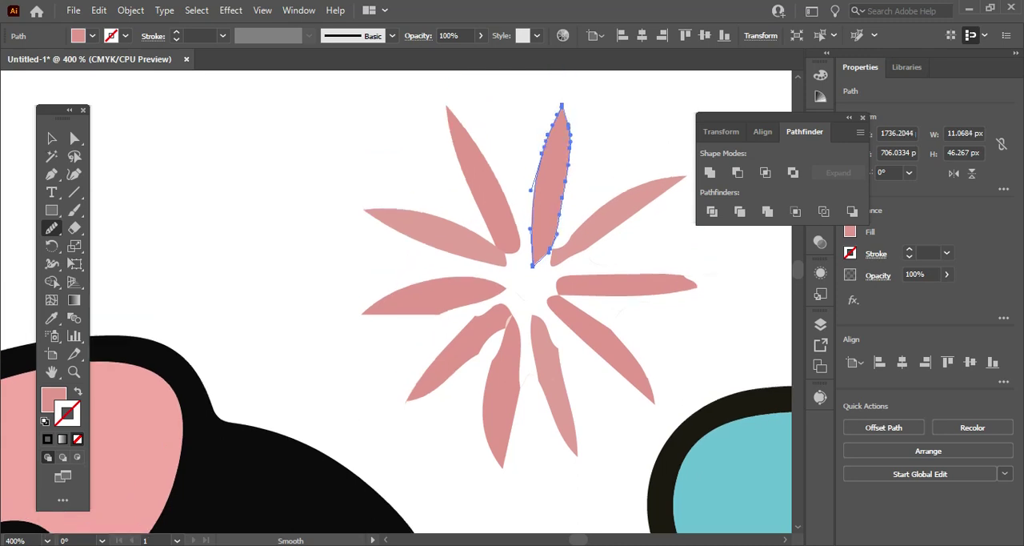
drag(568, 119, 558, 232)
drag(557, 117, 533, 227)
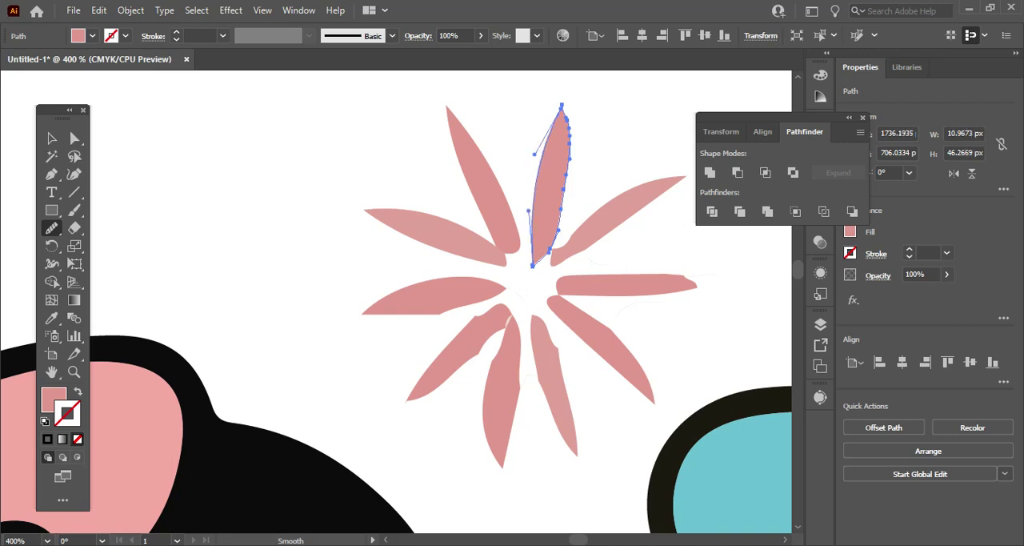
drag(569, 128, 558, 232)
drag(569, 113, 559, 233)
click(51, 139)
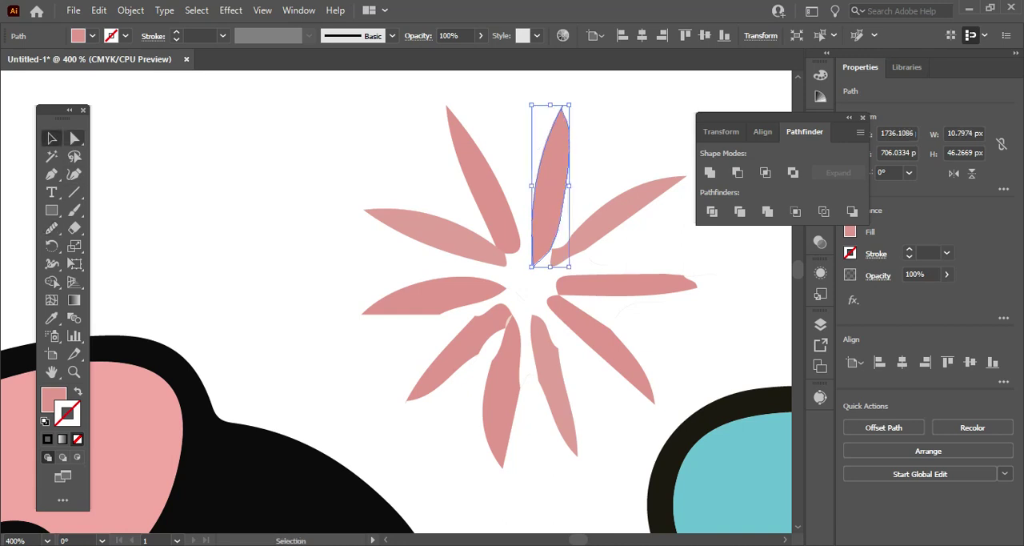
Smooth the lower edge and inner end of the starburst's upper-left petal.
click(74, 138)
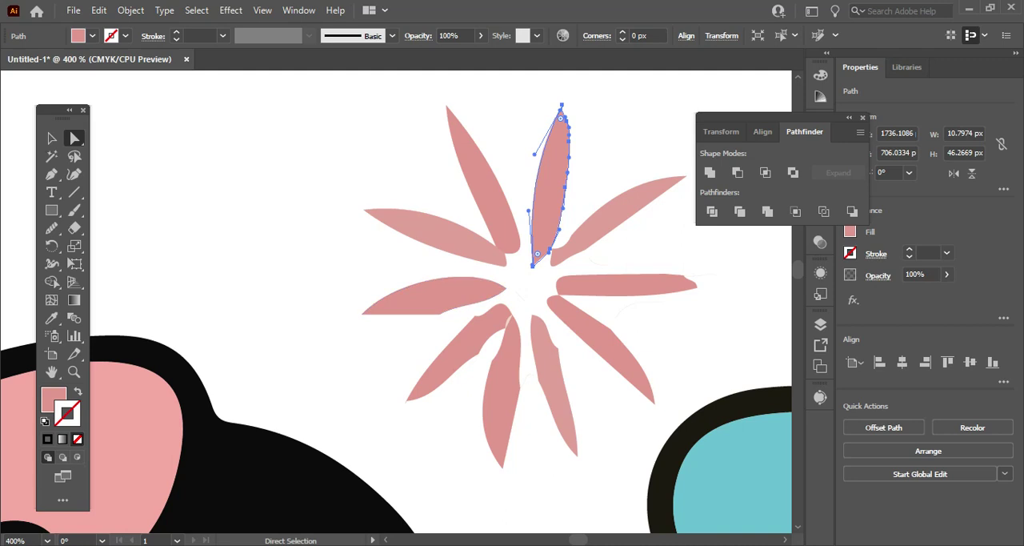
click(436, 236)
click(52, 228)
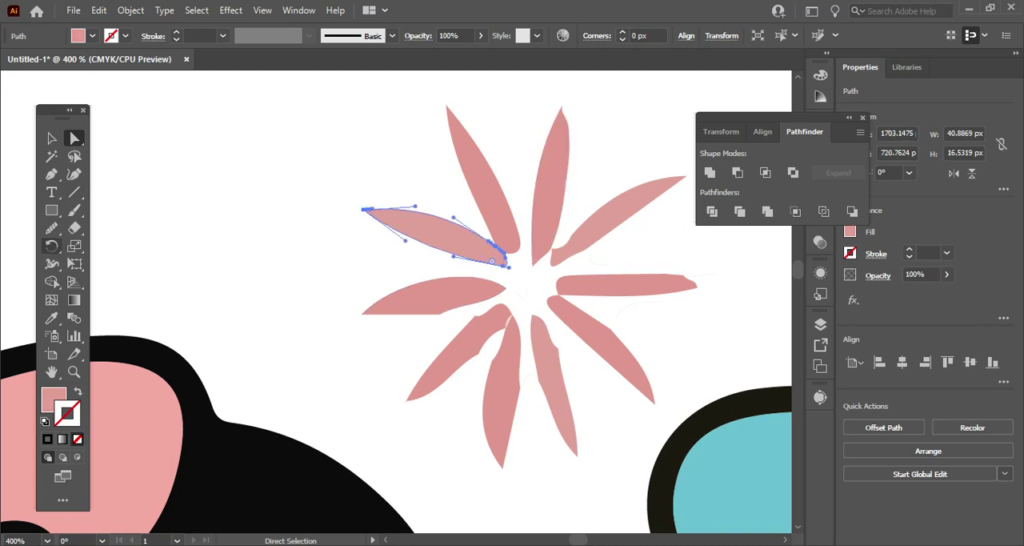
drag(491, 242, 508, 265)
drag(400, 229, 500, 263)
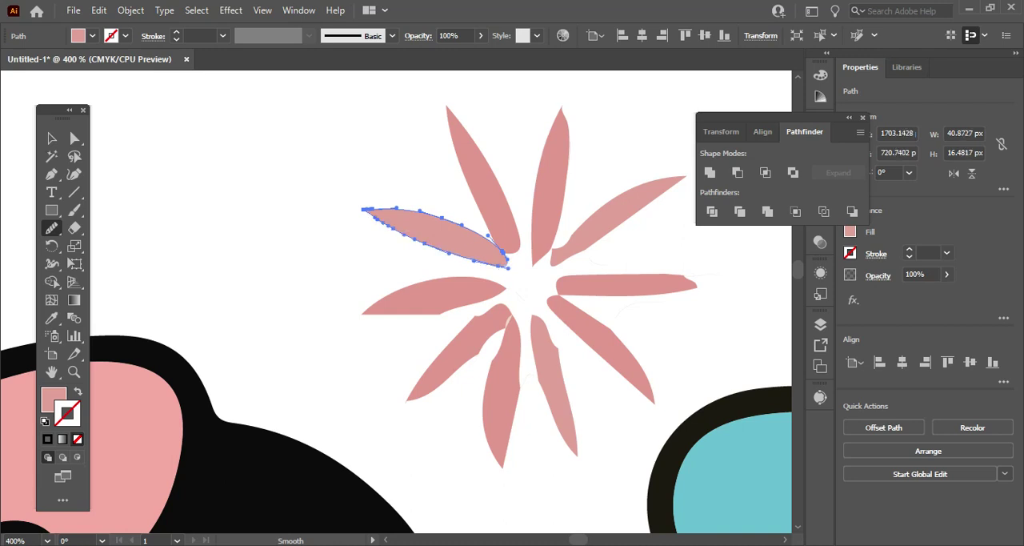
click(52, 137)
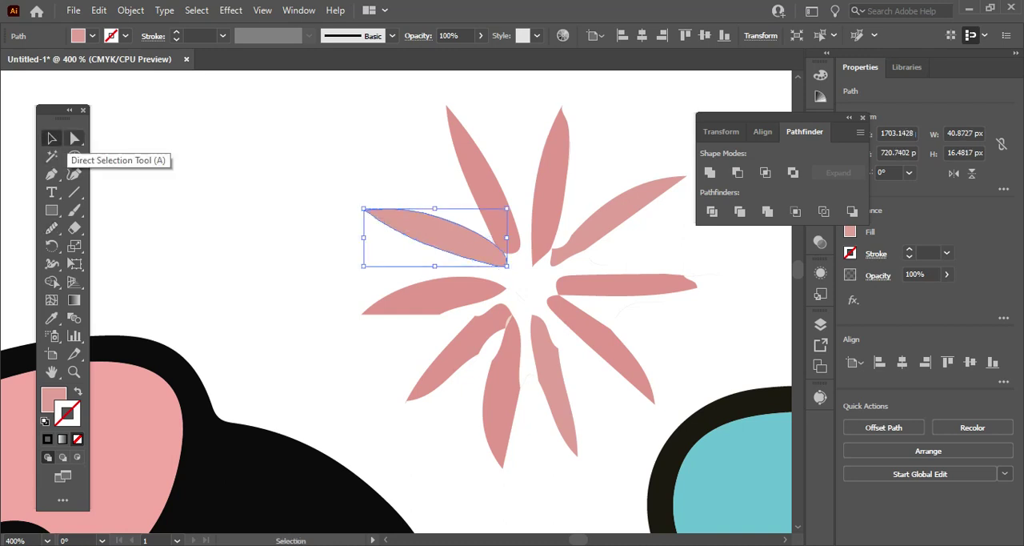
Smooth the outline of the starburst's left-pointing petal, rounding the angular corner on its lower edge.
click(73, 137)
click(424, 299)
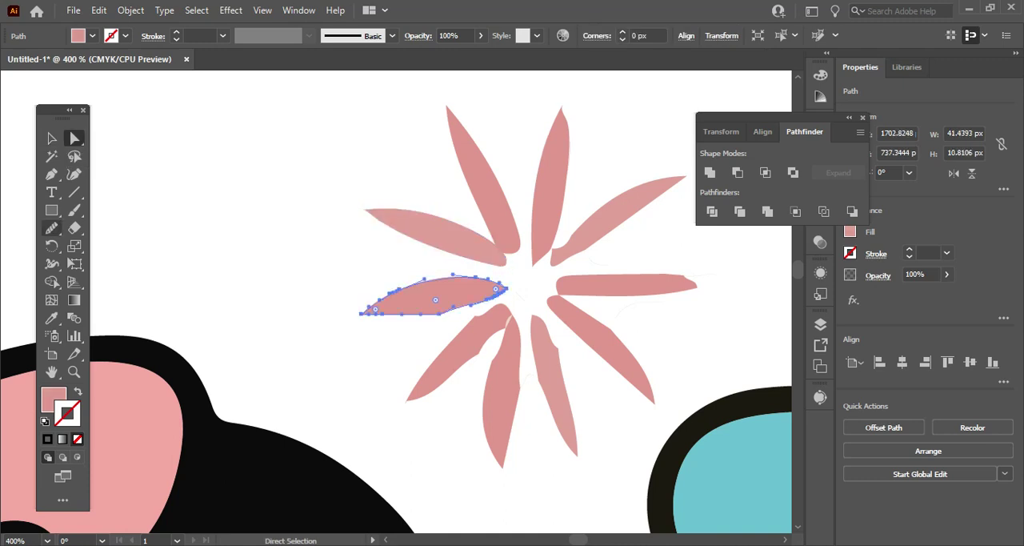
click(51, 227)
drag(416, 314, 465, 307)
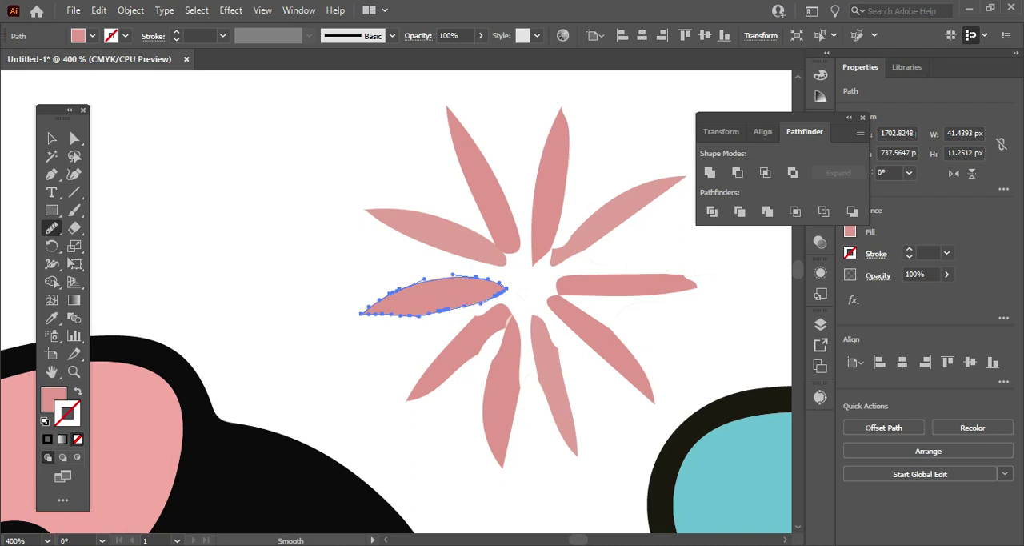
mouse_move(411, 290)
mouse_down()
mouse_move(490, 281)
mouse_move(447, 306)
mouse_up()
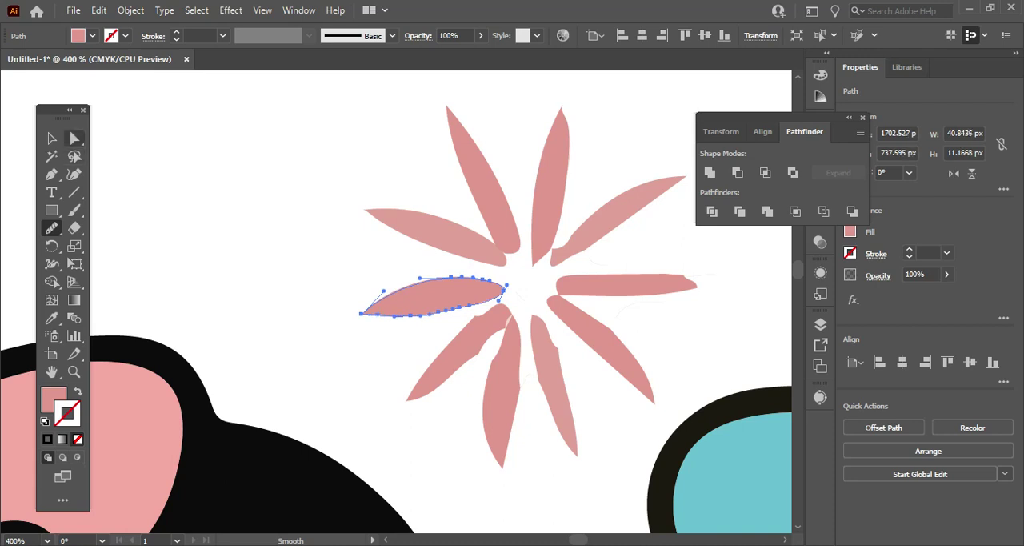
Smooth both edges of the starburst's lower-left petal to remove its notches and bumps.
key(a)
click(434, 360)
click(51, 227)
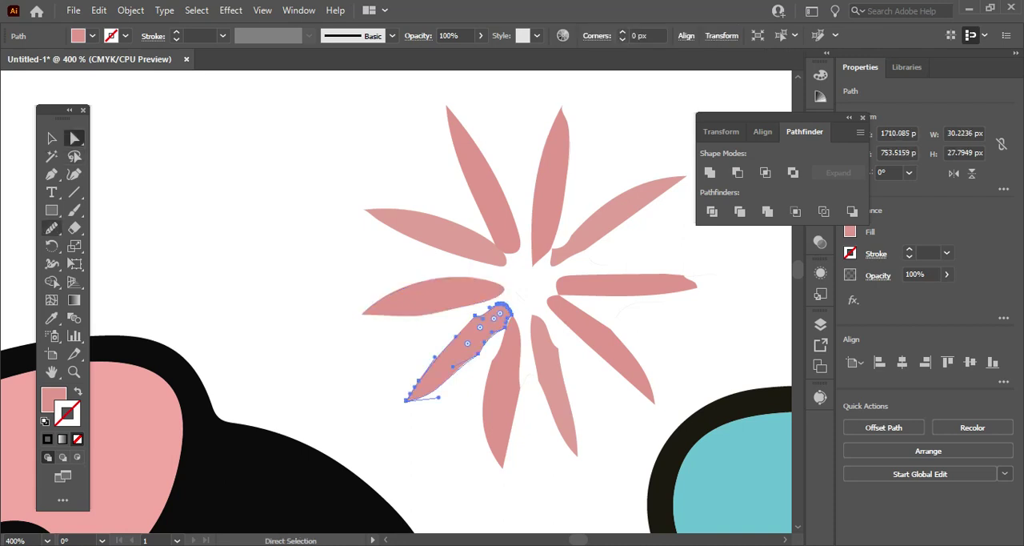
click(51, 227)
click(120, 263)
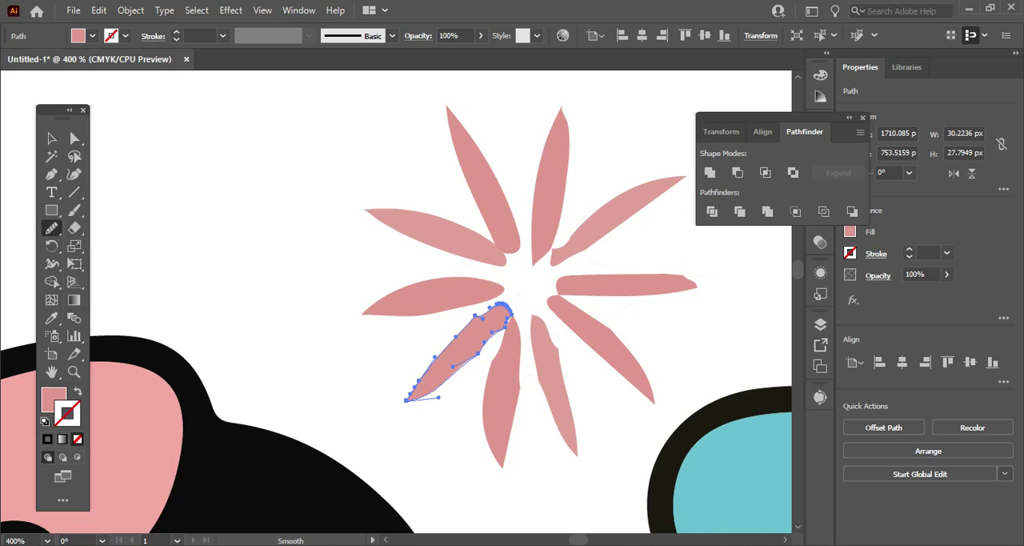
mouse_move(476, 313)
mouse_down()
mouse_move(488, 308)
mouse_move(432, 360)
mouse_up()
drag(502, 327, 478, 354)
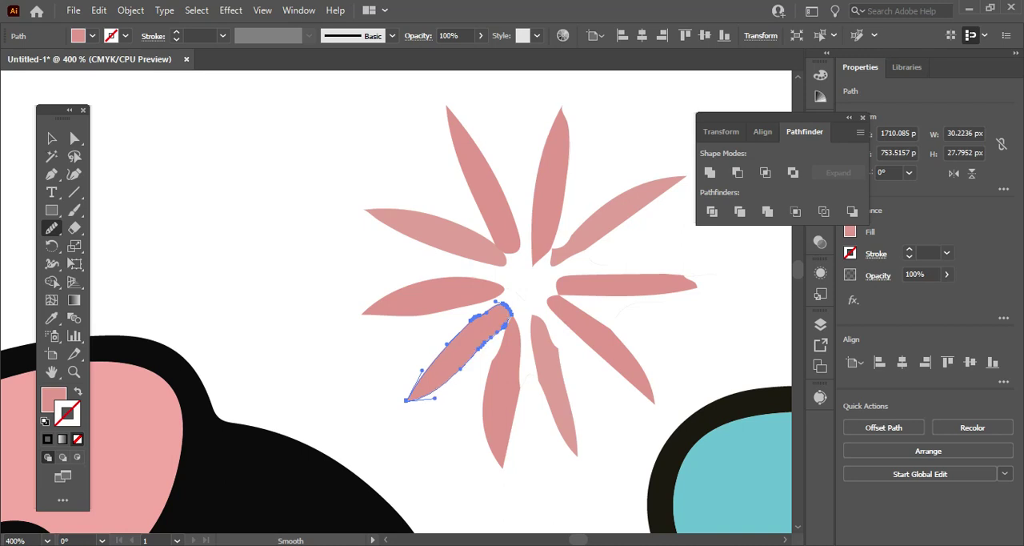
mouse_move(497, 304)
mouse_down()
mouse_move(510, 314)
mouse_move(448, 383)
mouse_up()
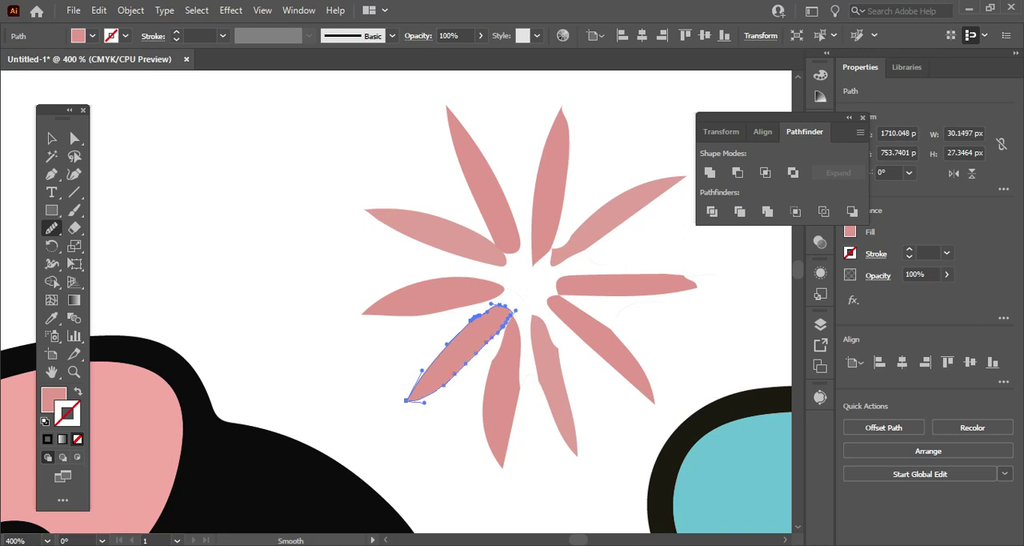
drag(487, 310, 424, 373)
drag(504, 328, 467, 363)
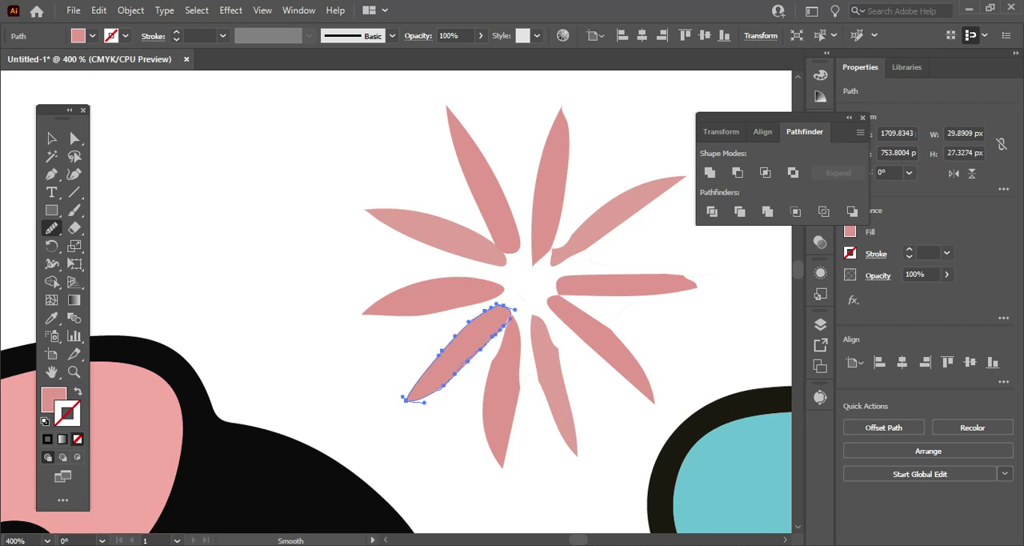
Smooth both edges of the starburst's downward-pointing petal just left of centre with the Smooth tool.
key(a)
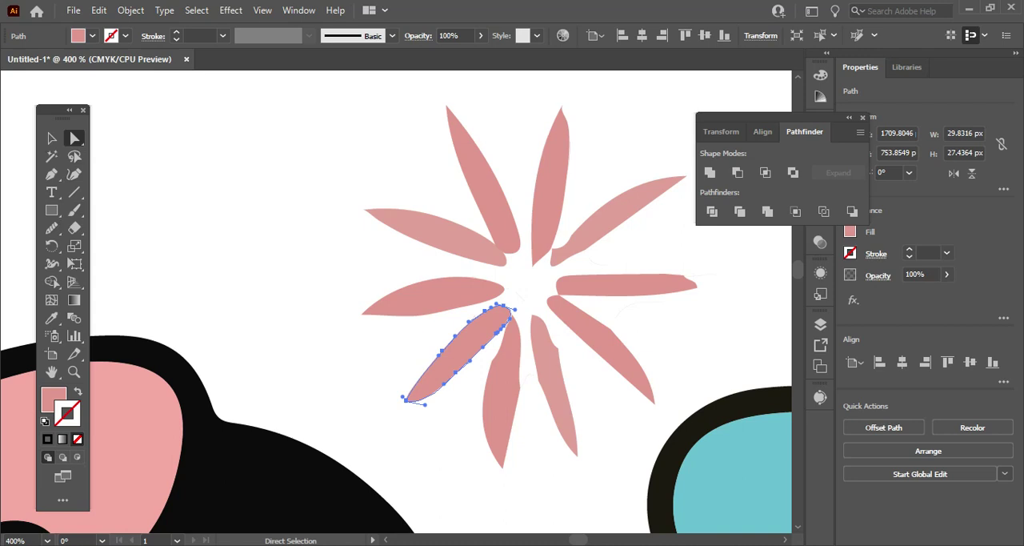
click(503, 388)
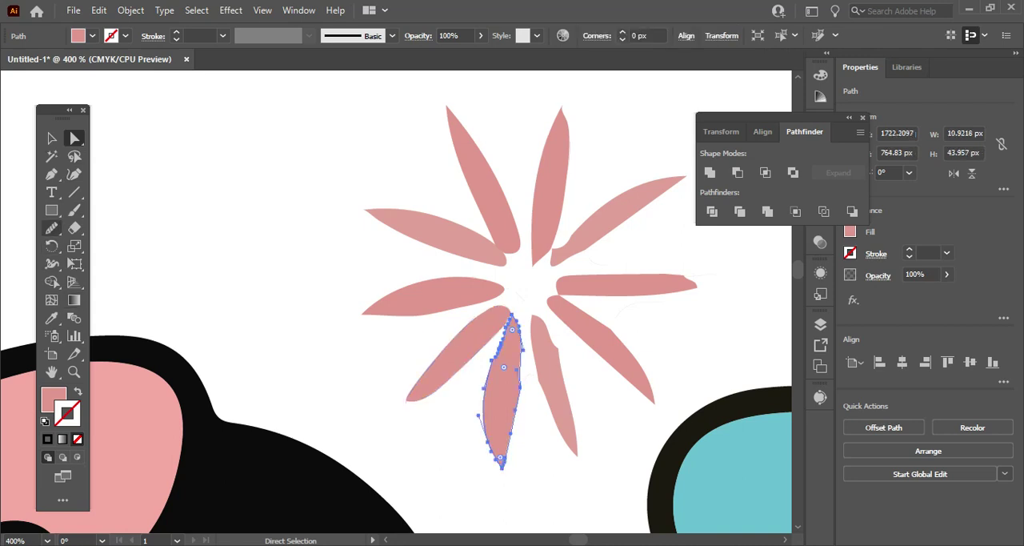
click(51, 227)
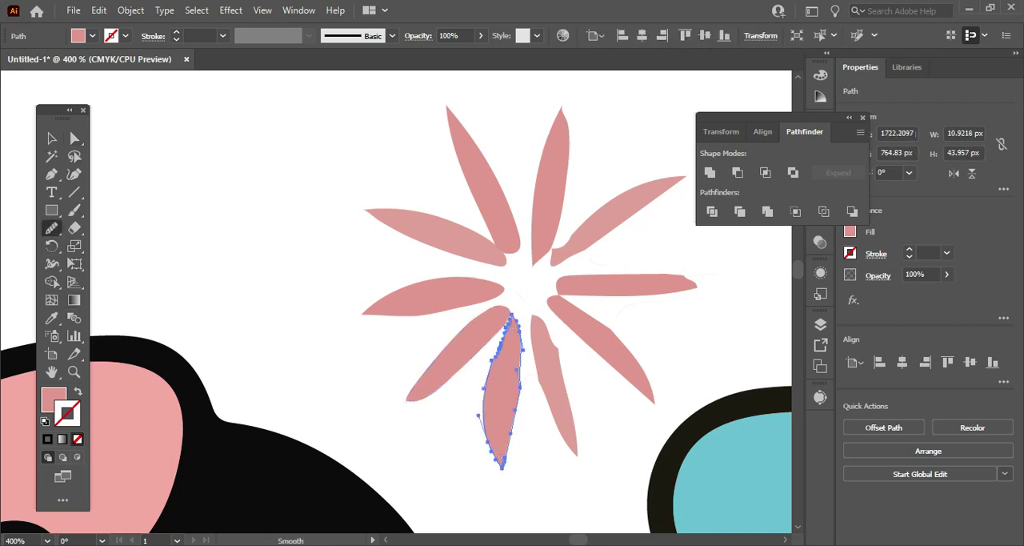
drag(510, 319, 484, 415)
mouse_move(519, 324)
mouse_down()
mouse_move(523, 374)
mouse_move(502, 464)
mouse_up()
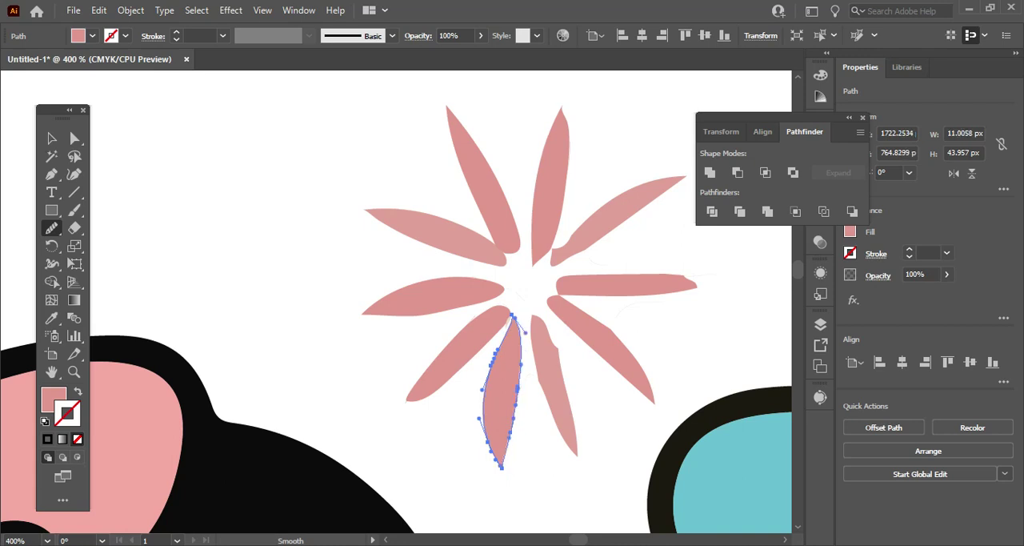
Smooth both edges of the starburst's downward-pointing petal just right of centre, removing its notch.
key(a)
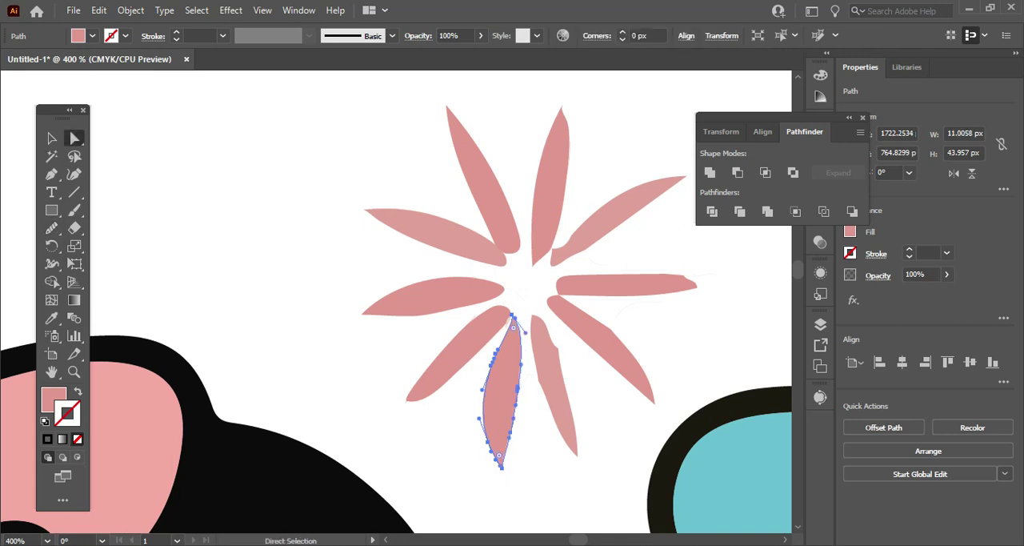
click(554, 380)
click(52, 228)
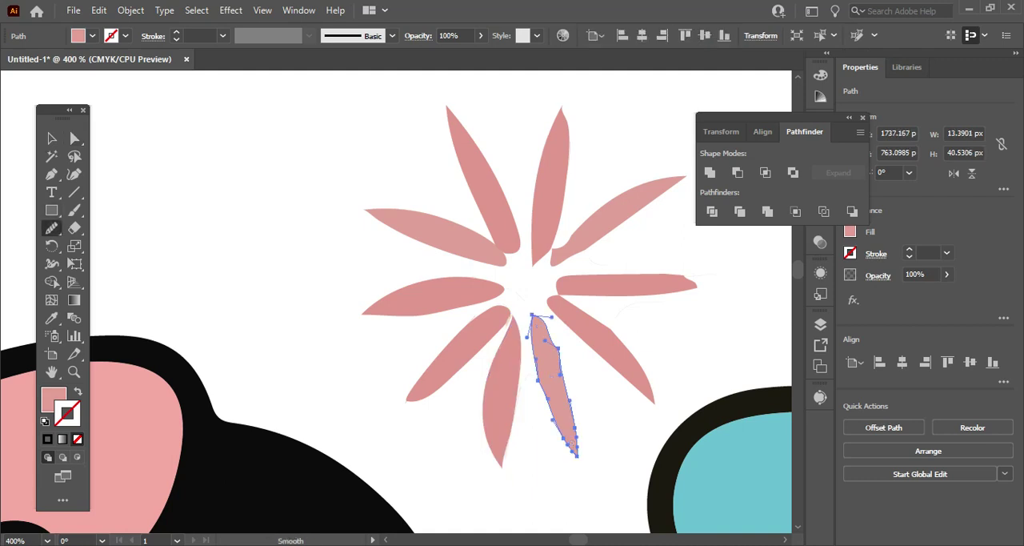
drag(547, 325, 570, 400)
drag(534, 352, 555, 426)
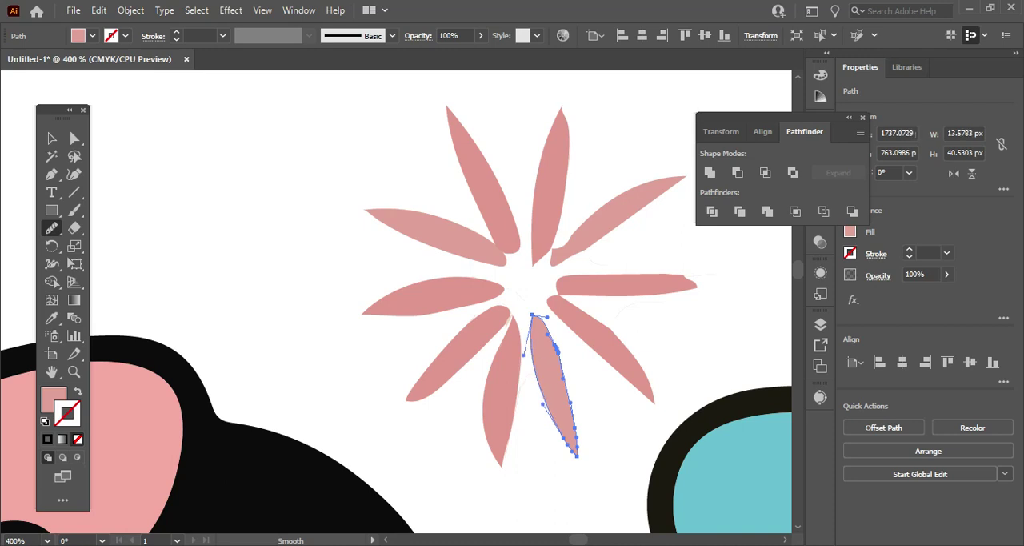
drag(549, 330, 568, 415)
Smooth the angular upper edge of the starburst's lower-right petal.
key(a)
click(598, 340)
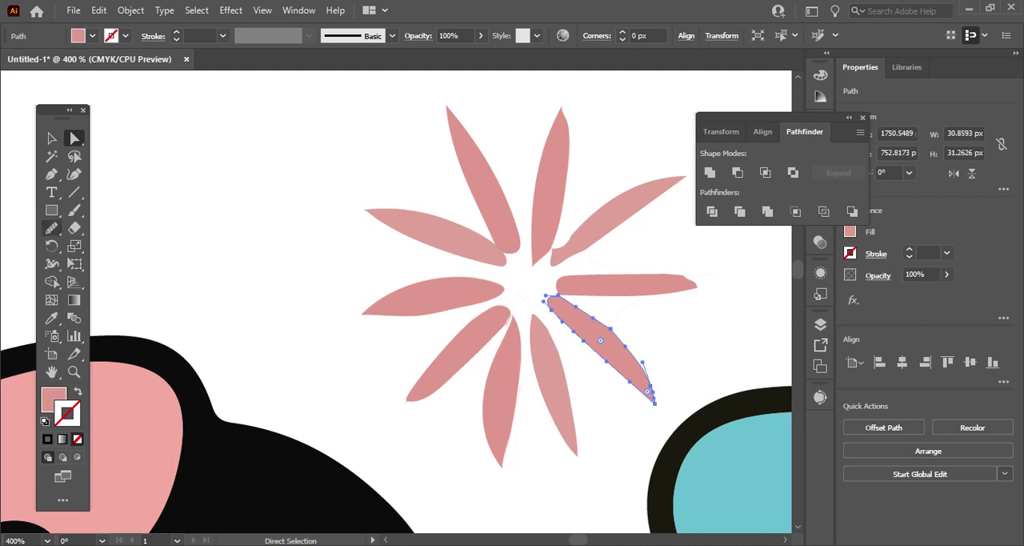
click(51, 227)
drag(564, 301, 644, 367)
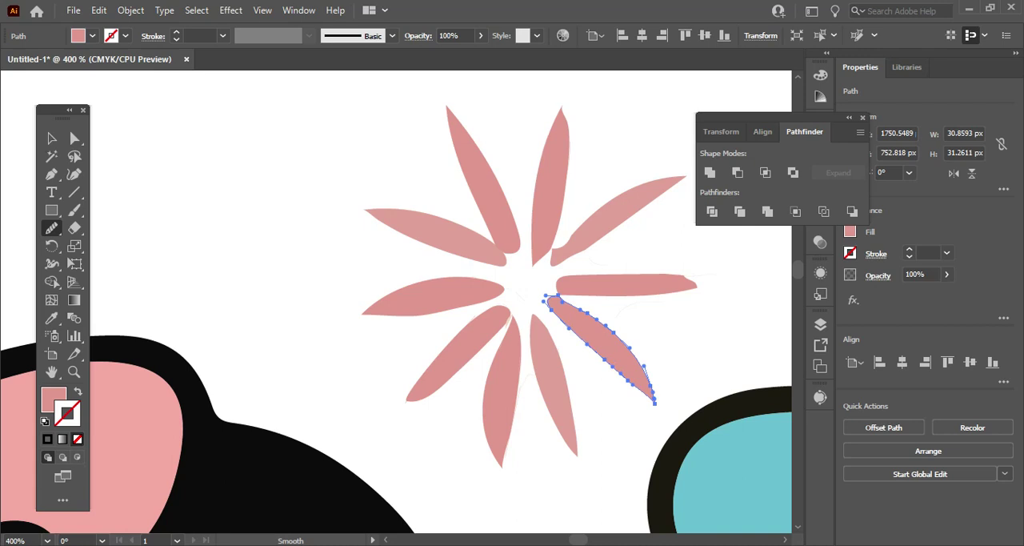
Smooth the upper edge of the starburst's right-pointing petal.
key(a)
ctrl+click(608, 271)
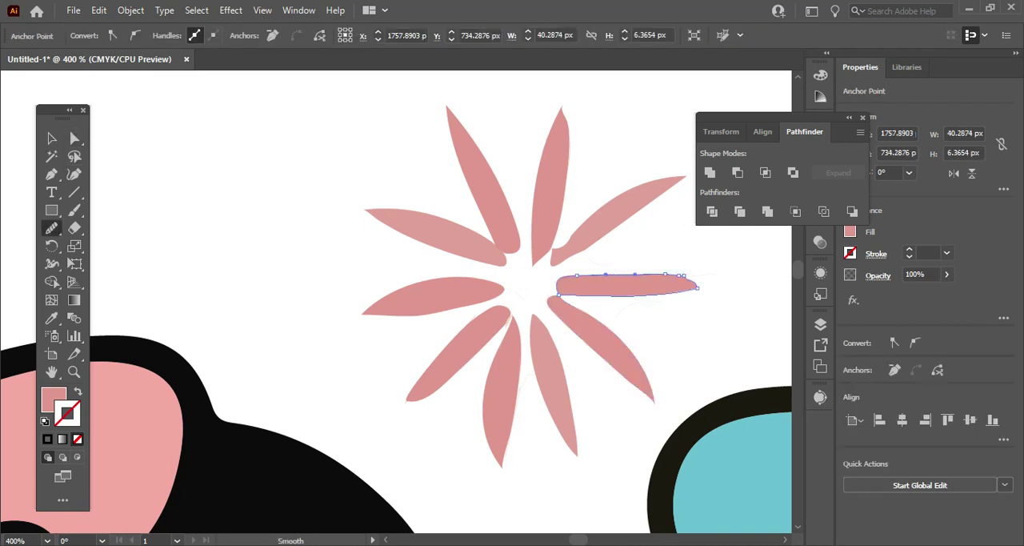
drag(577, 276, 685, 279)
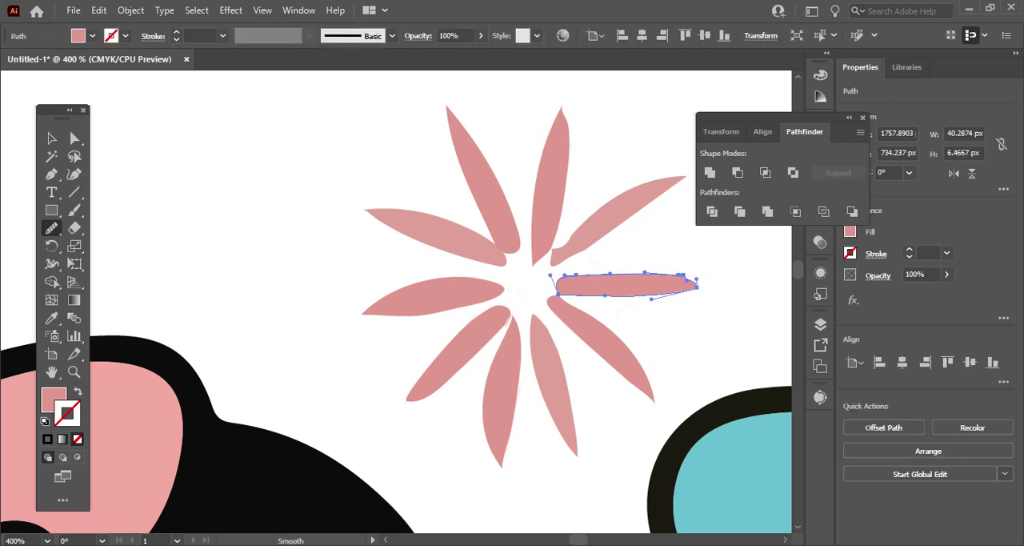
Smooth the starburst's upper-right petal along both edges, rounding off the hooked notch at its inner end.
click(74, 139)
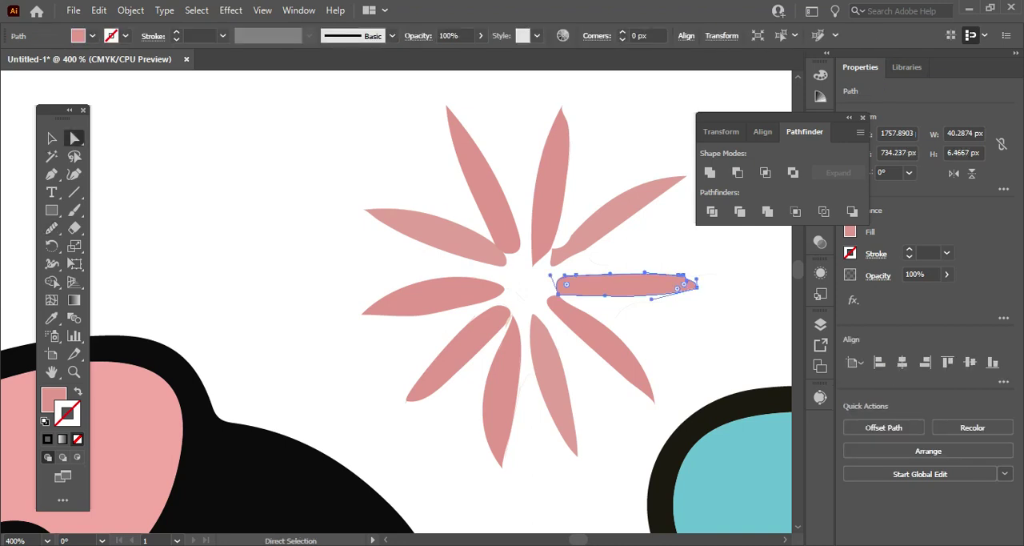
click(620, 210)
click(52, 229)
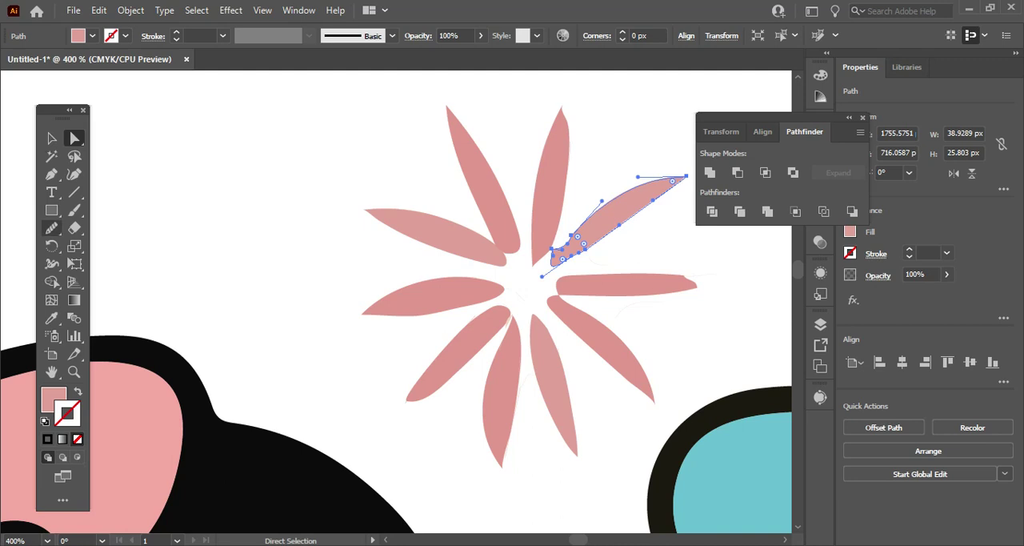
drag(552, 248, 672, 178)
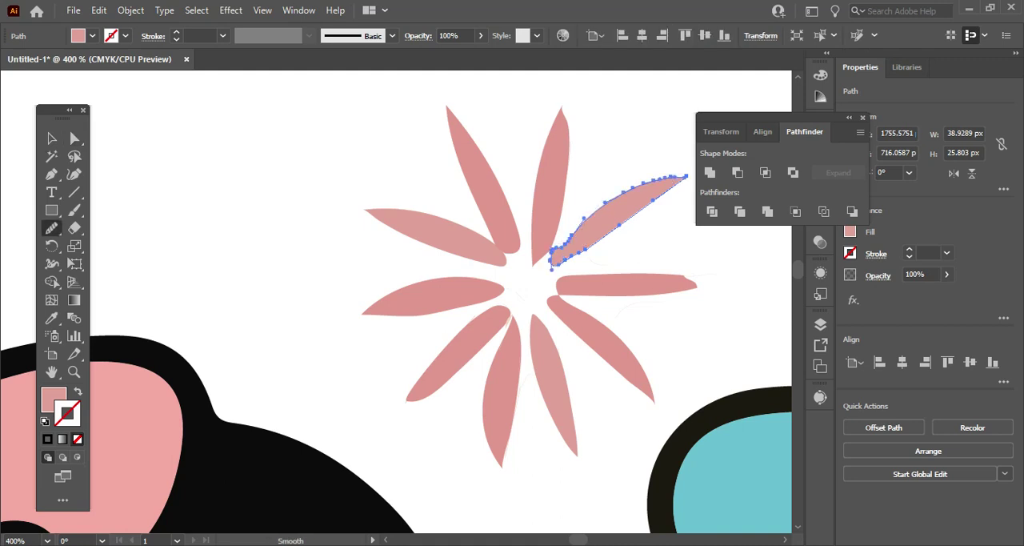
drag(558, 246, 596, 210)
drag(558, 247, 609, 200)
drag(558, 247, 596, 206)
drag(558, 246, 644, 187)
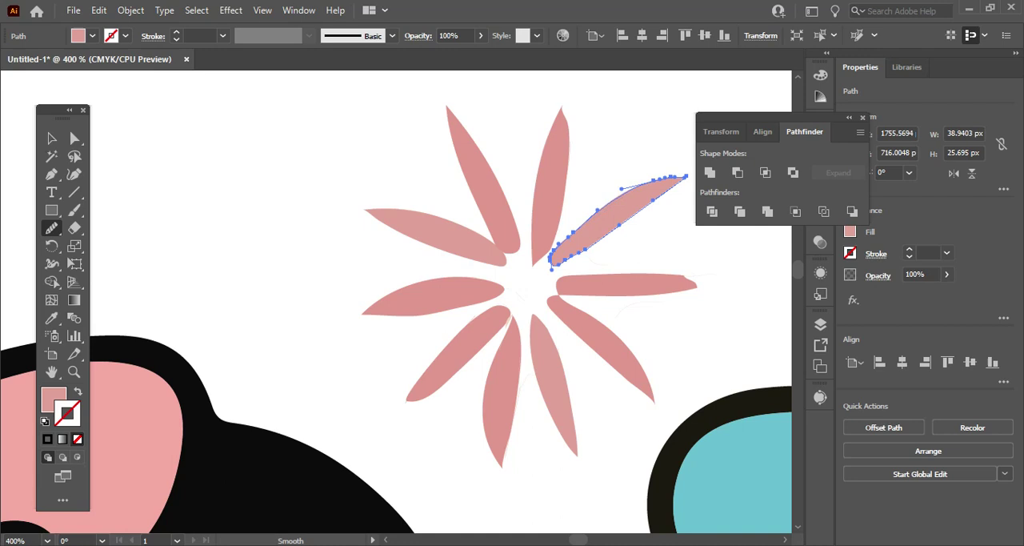
drag(558, 245, 594, 212)
mouse_move(568, 261)
mouse_down()
mouse_move(595, 256)
mouse_move(670, 190)
mouse_move(606, 255)
mouse_up()
mouse_move(619, 201)
mouse_down()
mouse_move(685, 173)
mouse_move(614, 229)
mouse_move(673, 189)
mouse_up()
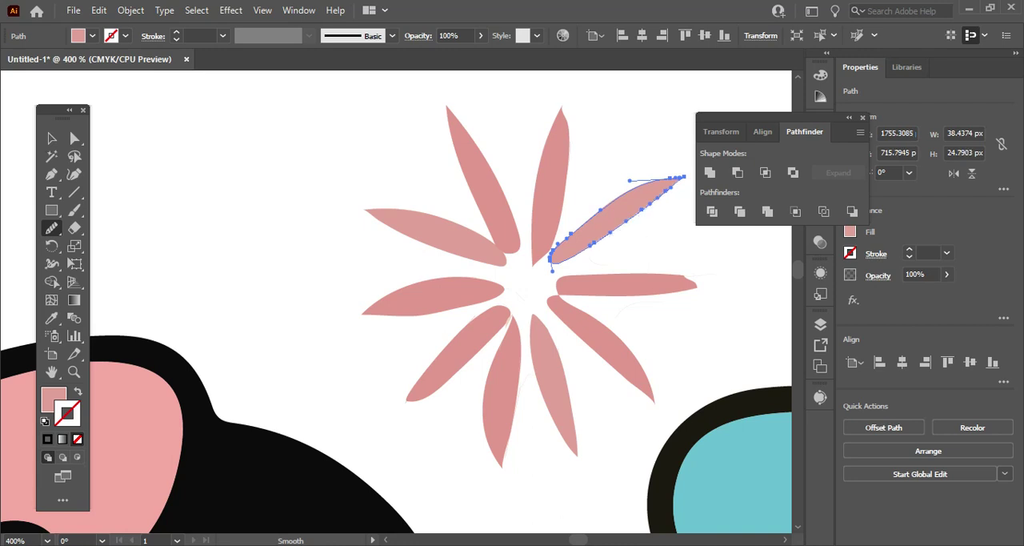
mouse_move(629, 189)
mouse_down()
mouse_move(552, 254)
mouse_move(551, 272)
mouse_up()
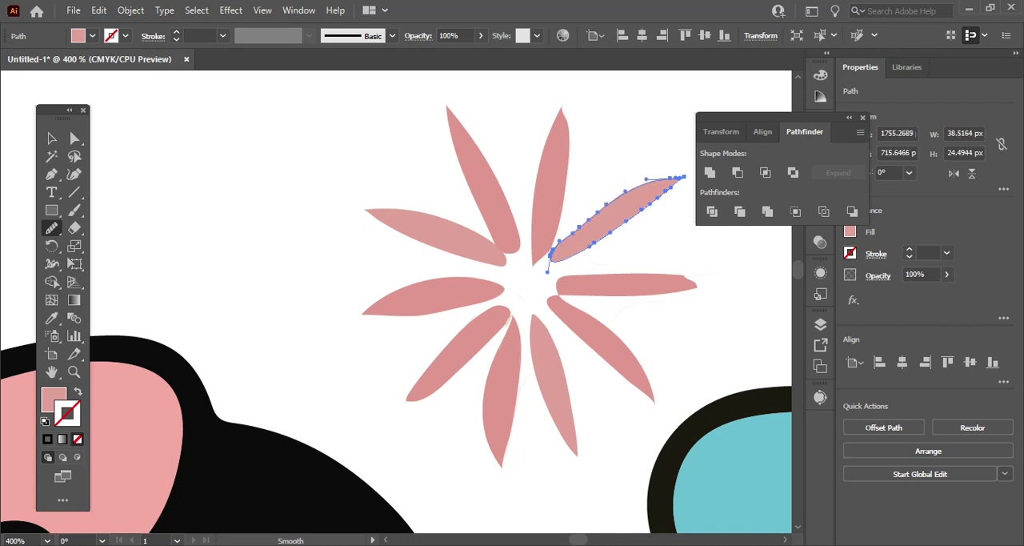
Nudge the starburst's upper-right petal 3 px down, away from its neighbouring upper petal.
key(v)
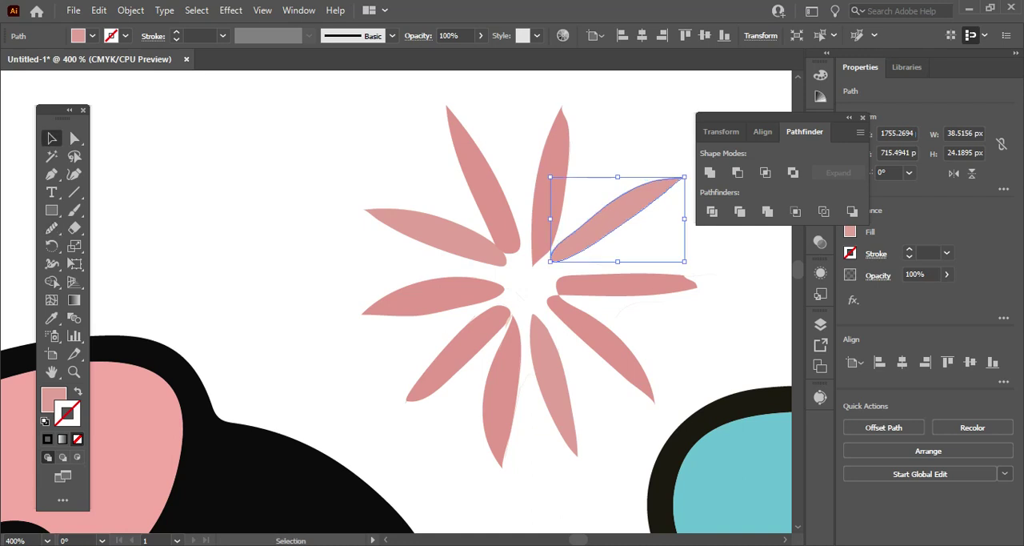
key(Down)
key(Down)
key(Down)
click(552, 192)
Nudge the starburst's upper-left petal 2 px down and 2 px to the left.
click(470, 257)
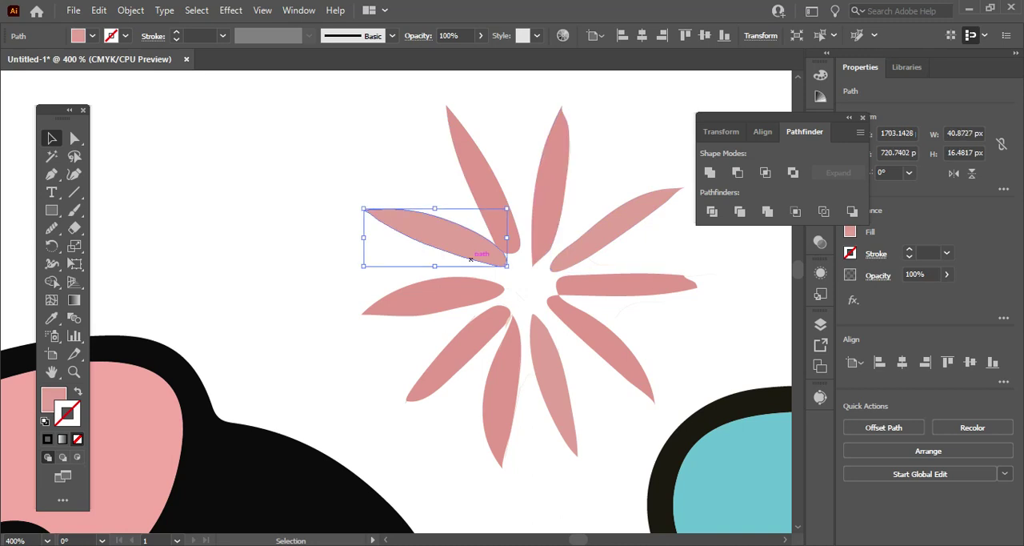
key(Down)
key(Down)
key(Left)
key(Left)
Nudge the downward petal left of centre 1 px right and the lower-right petal 2 px down.
click(503, 394)
key(Right)
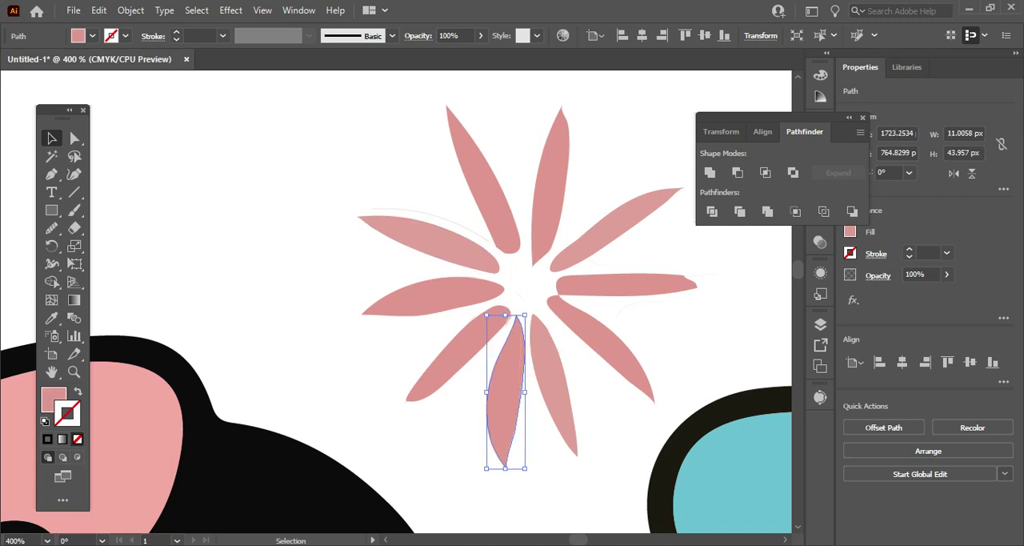
click(605, 339)
key(Left)
key(Left)
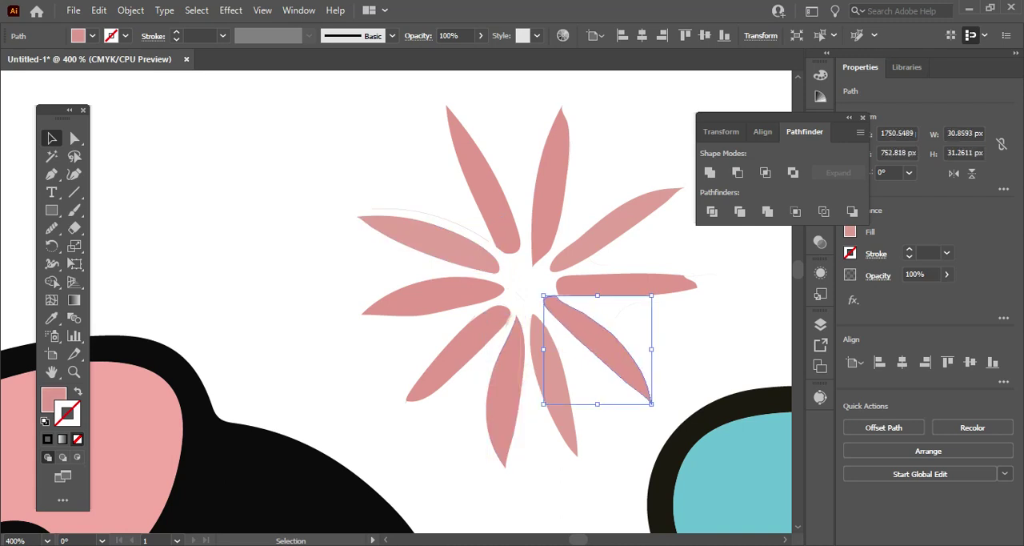
key(Right)
key(Right)
key(Down)
key(Down)
Lengthen the starburst's right-pointing petal by moving its outer tip anchor point farther outward to the right.
click(634, 286)
click(71, 134)
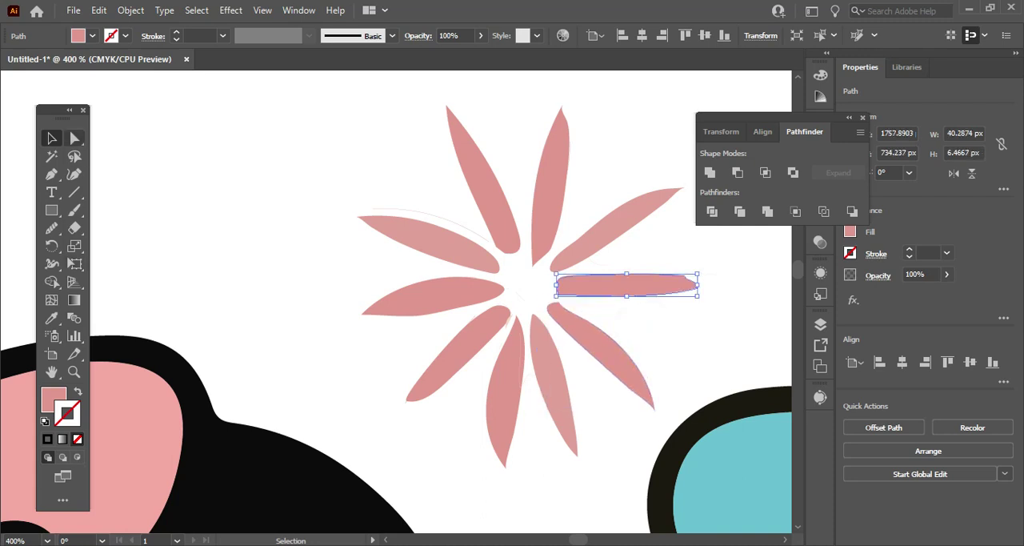
drag(695, 285, 701, 285)
key(Right)
key(Right)
key(Right)
key(Right)
key(Right)
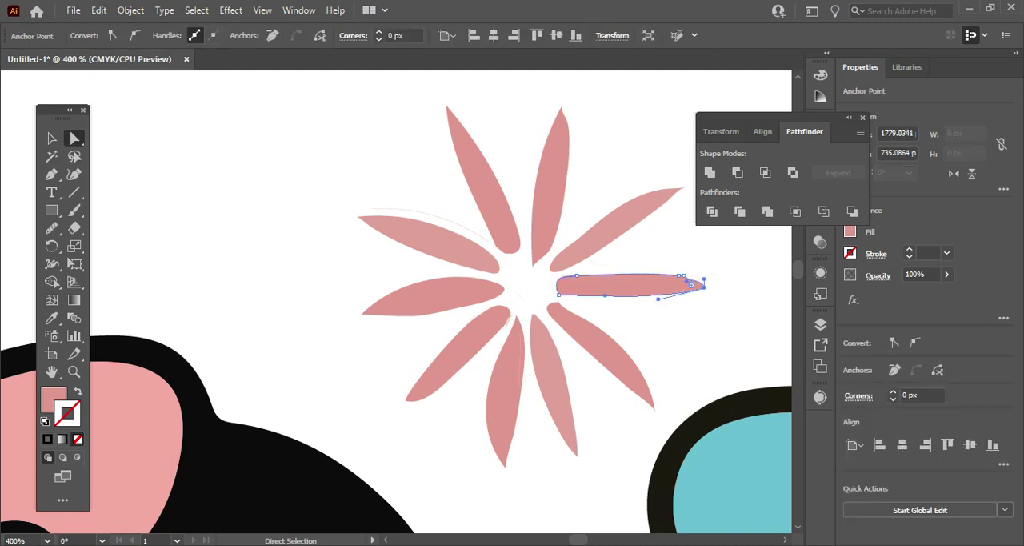
Smooth the inner end of the starburst's near-vertical upper petal just right of centre.
click(601, 229)
click(555, 226)
click(52, 227)
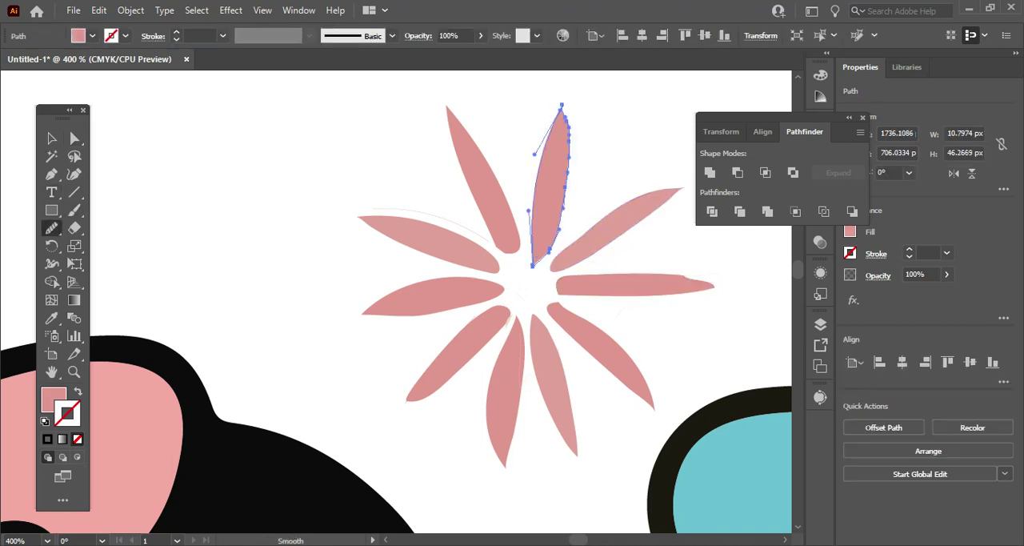
drag(559, 231, 539, 266)
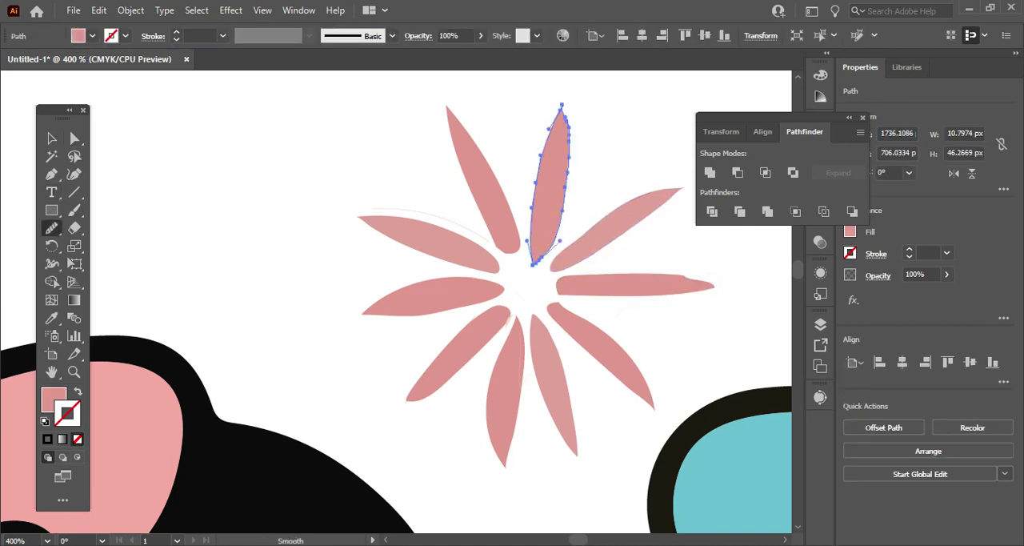
Delete the thin leftover path above the starburst's upper-left petal.
click(51, 138)
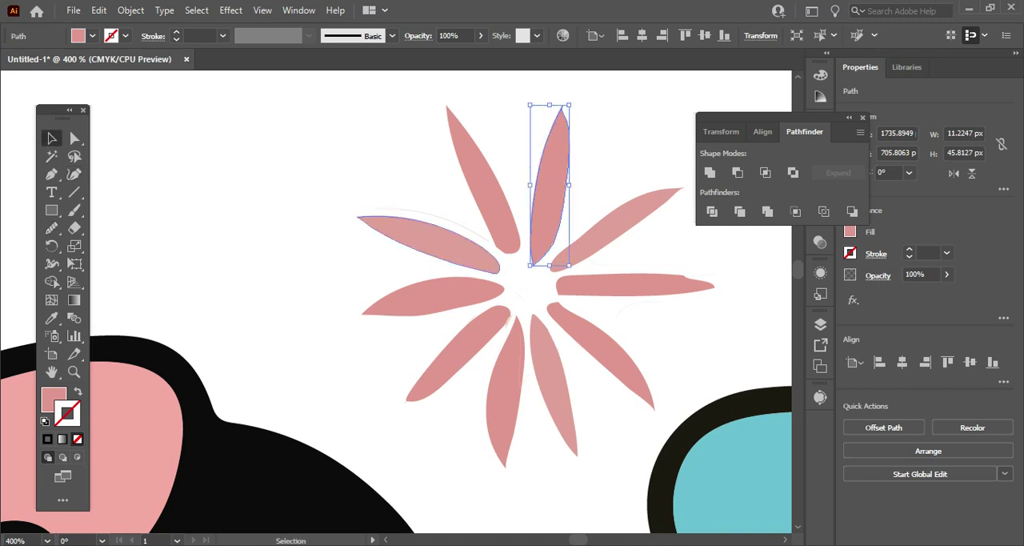
click(426, 214)
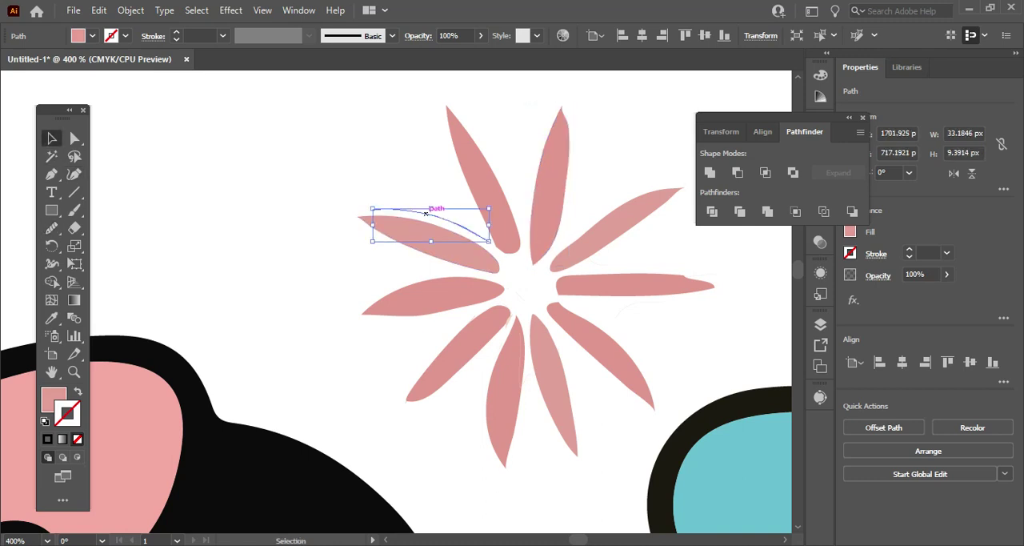
key(Delete)
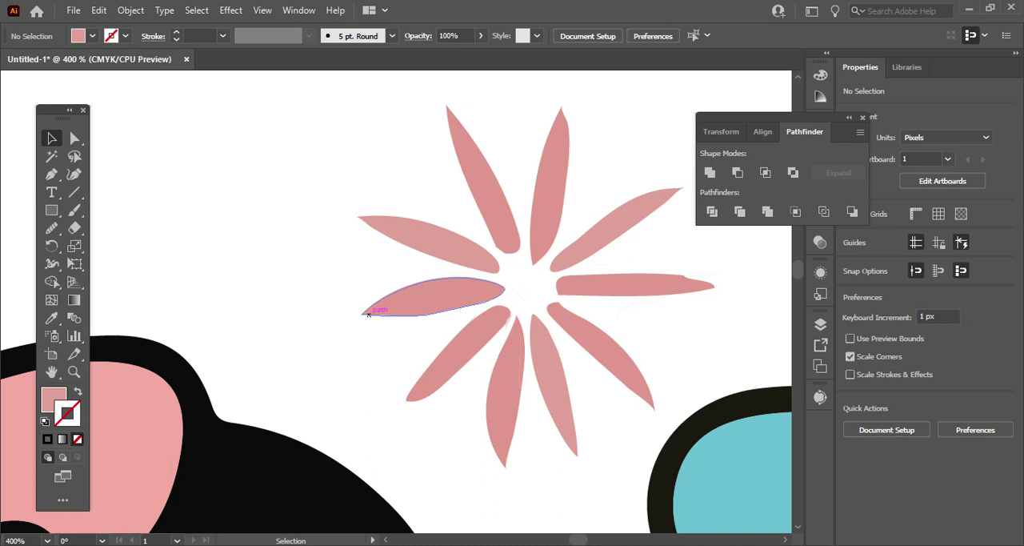
Delete the other rough pink starburst above the left part of the word "Life's".
scroll(368, 314, down, 6)
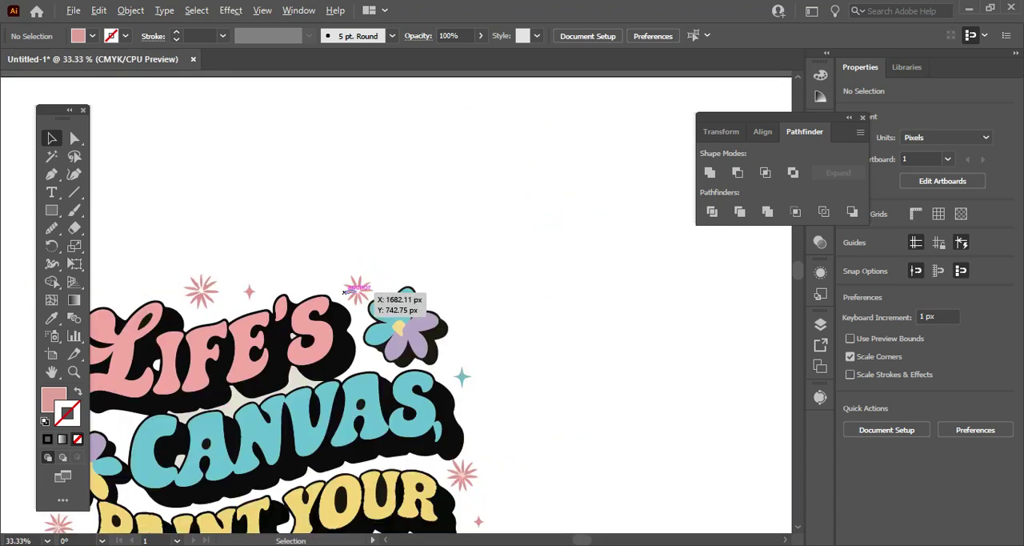
scroll(344, 292, up, 4)
scroll(343, 289, down, 4)
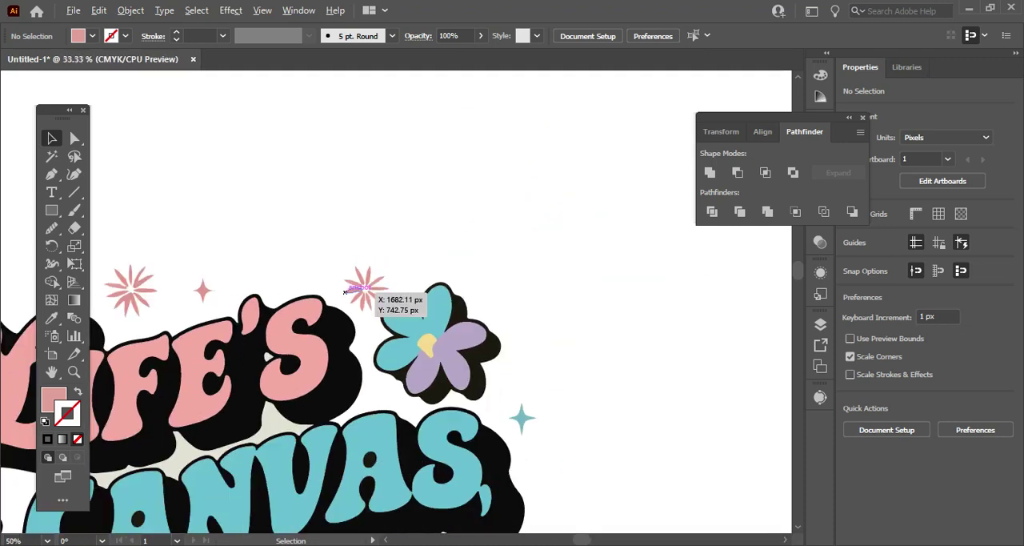
drag(179, 256, 222, 300)
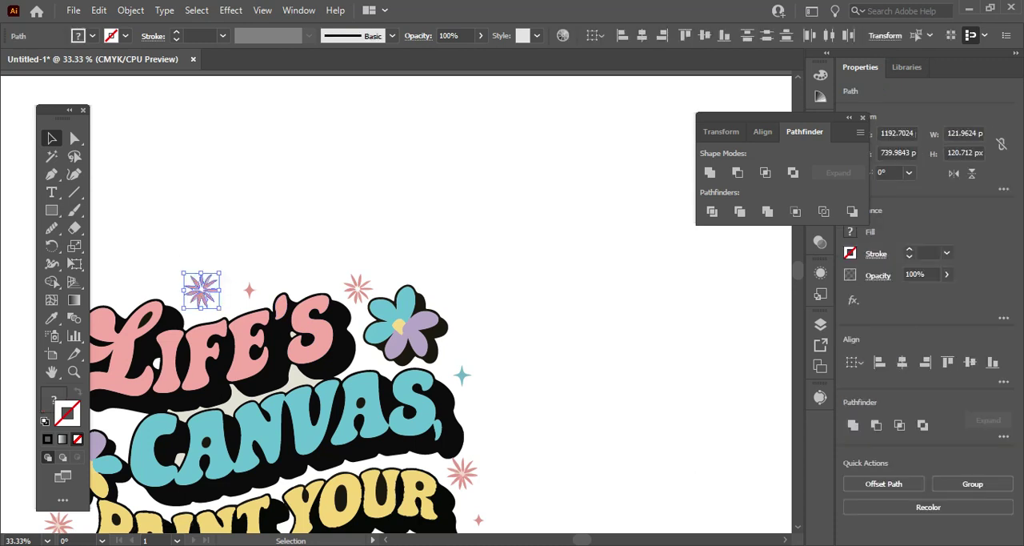
key(Delete)
Duplicate the whole cleaned-up starburst beside the flower and place the copy up and to its left, above "Life's".
click(358, 288)
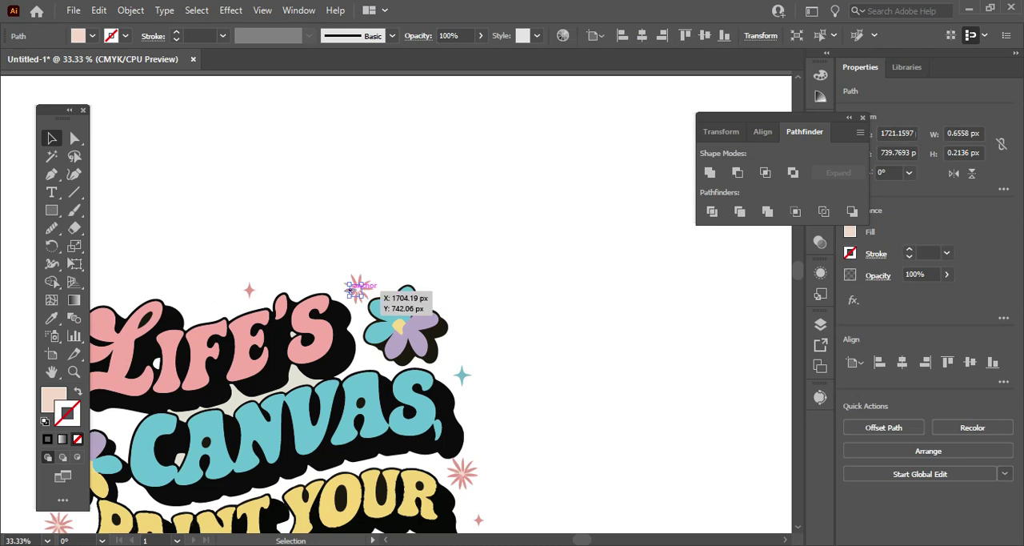
scroll(360, 290, up, 2)
drag(315, 234, 400, 318)
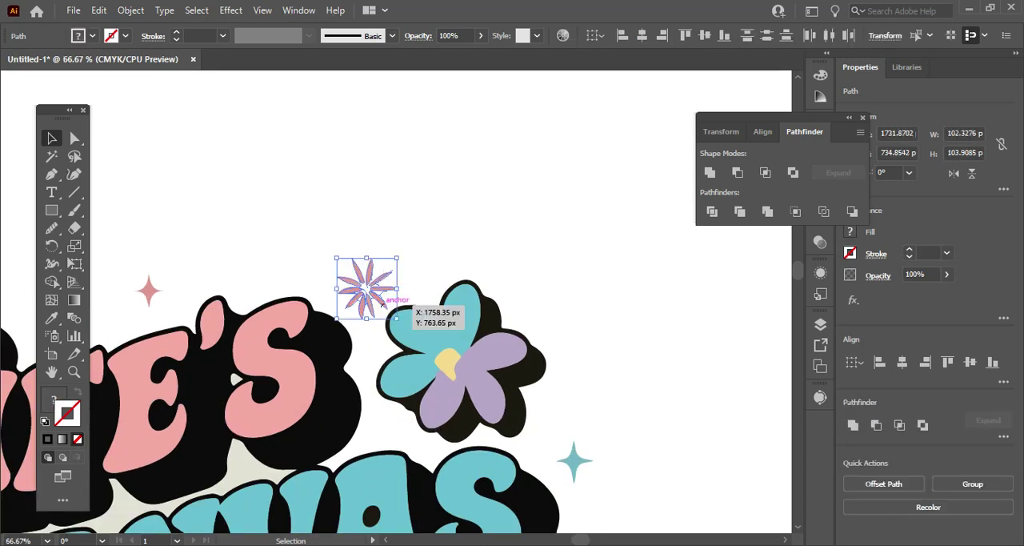
drag(353, 284, 212, 216)
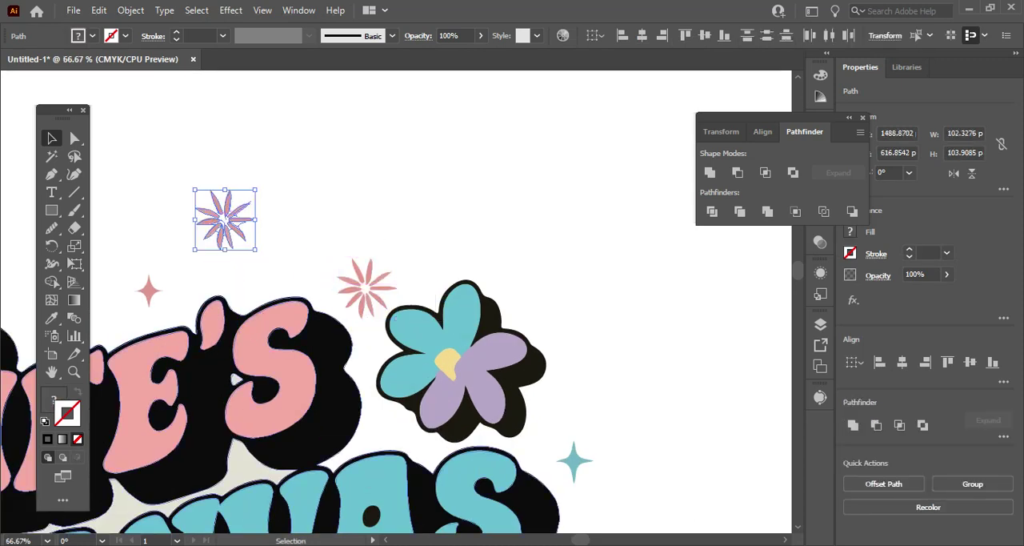
scroll(396, 302, left, 6)
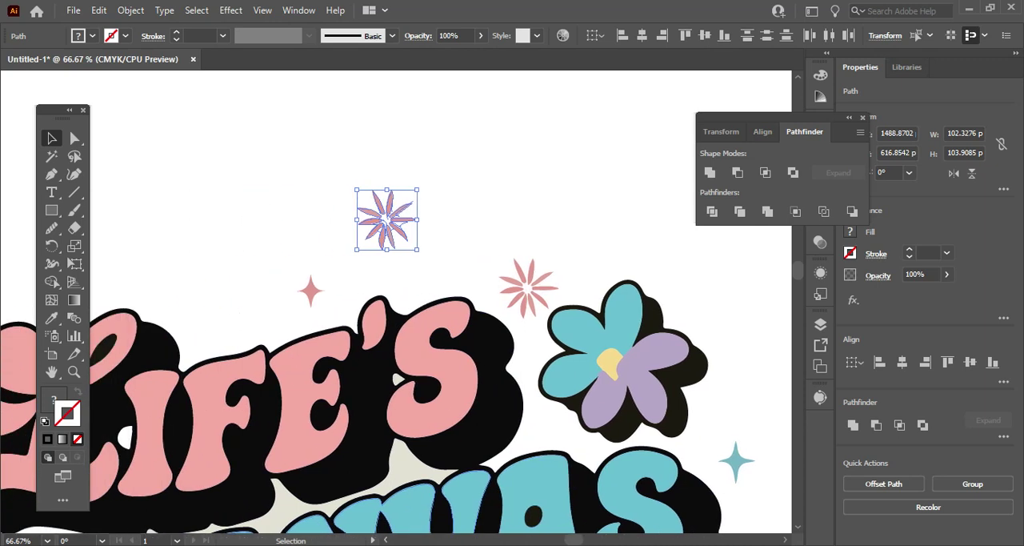
Move the copied starburst down to the empty spot above the left part of "Life's", at about X 1203.87, Y 755.85 px.
drag(441, 220, 275, 302)
scroll(281, 246, down, 3)
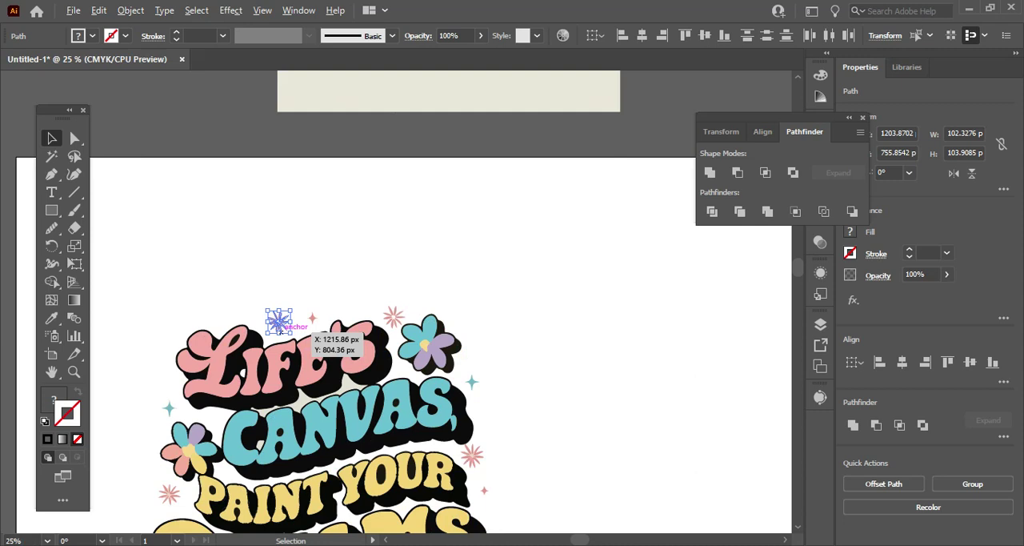
scroll(321, 360, down, 2)
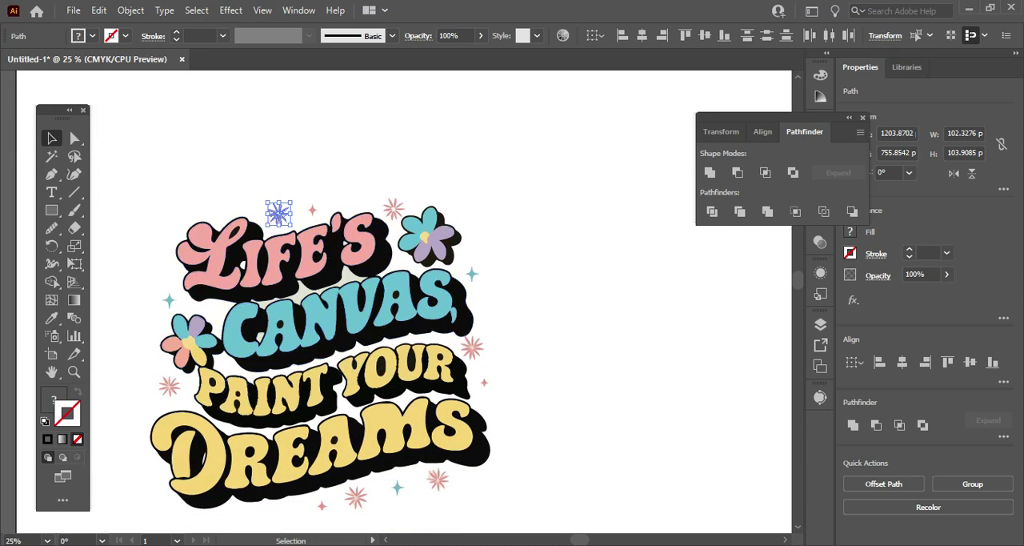
Delete the rough pink starburst to the right of the words "Paint Your".
drag(504, 323, 478, 358)
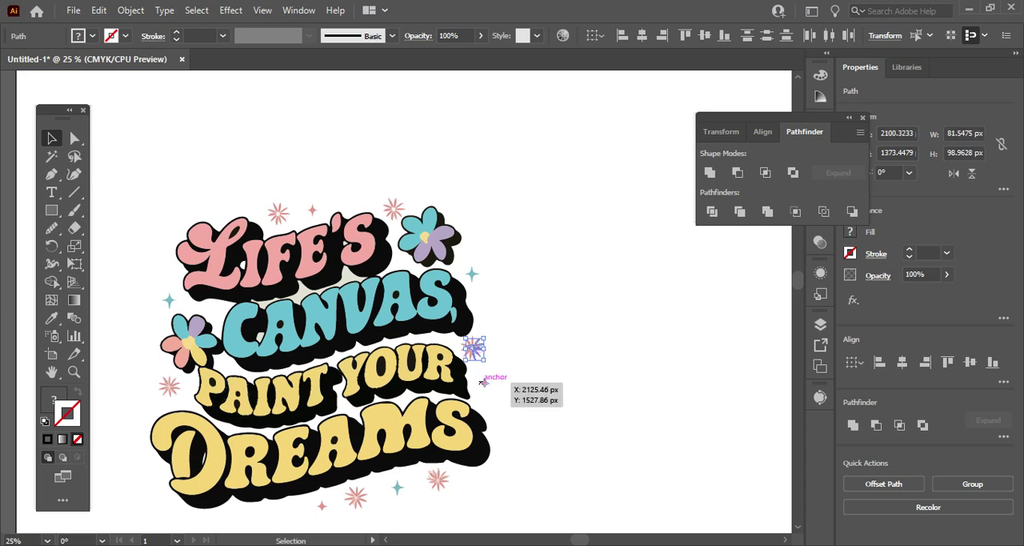
alt+scroll(483, 382, up, 3)
click(483, 382)
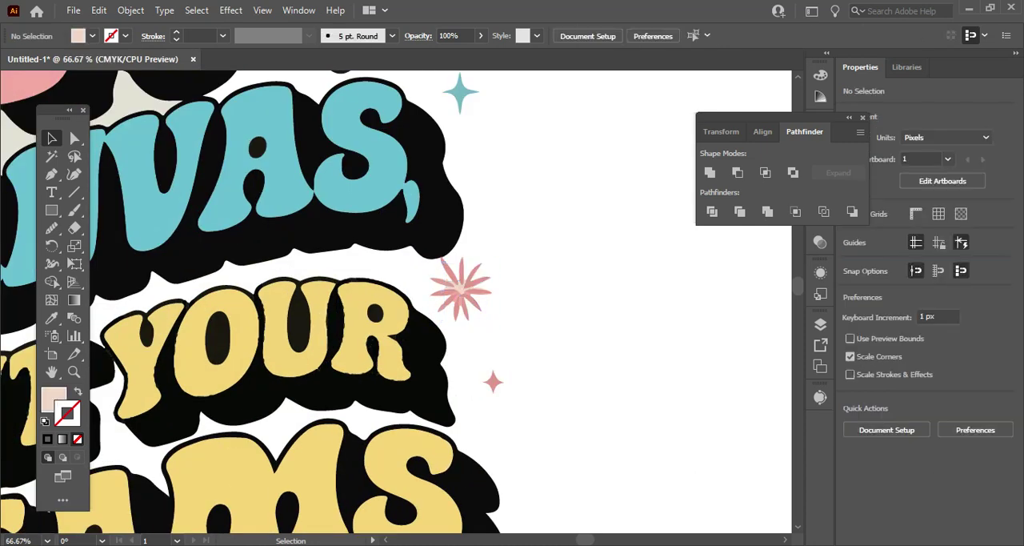
drag(427, 267, 493, 307)
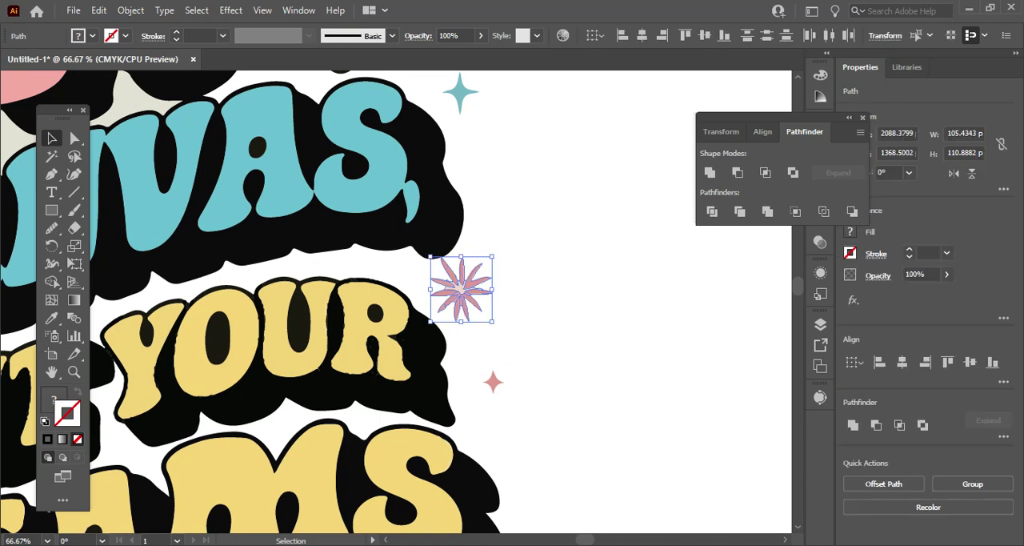
key(Delete)
Delete the two rough pink starbursts below the word "Dreams".
scroll(256, 302, down, 8)
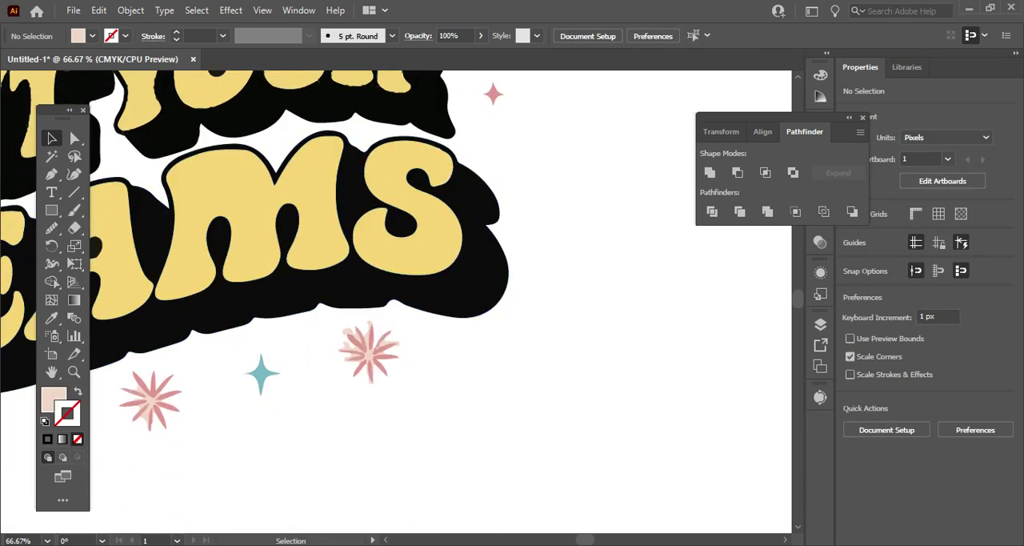
drag(332, 324, 407, 377)
key(Delete)
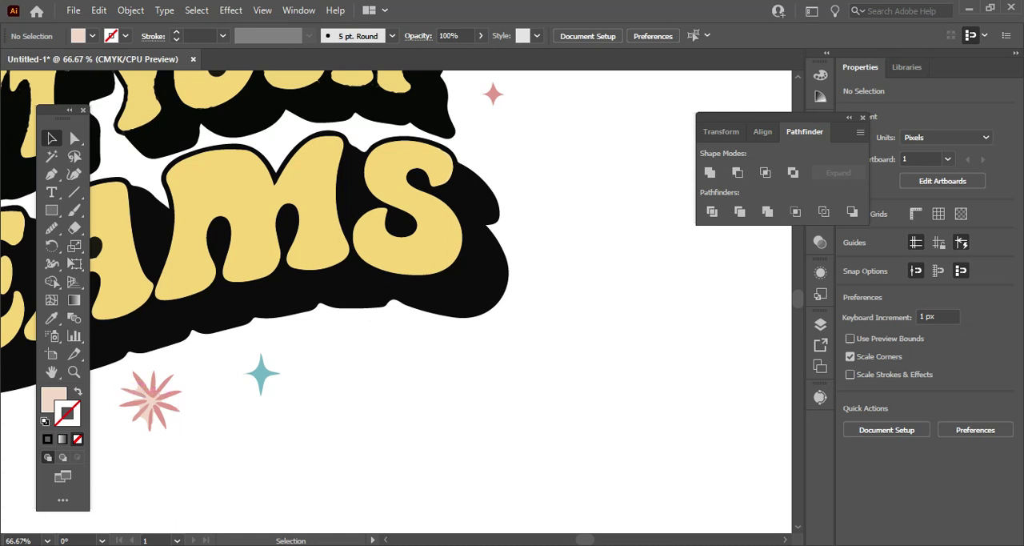
drag(112, 374, 195, 436)
key(Delete)
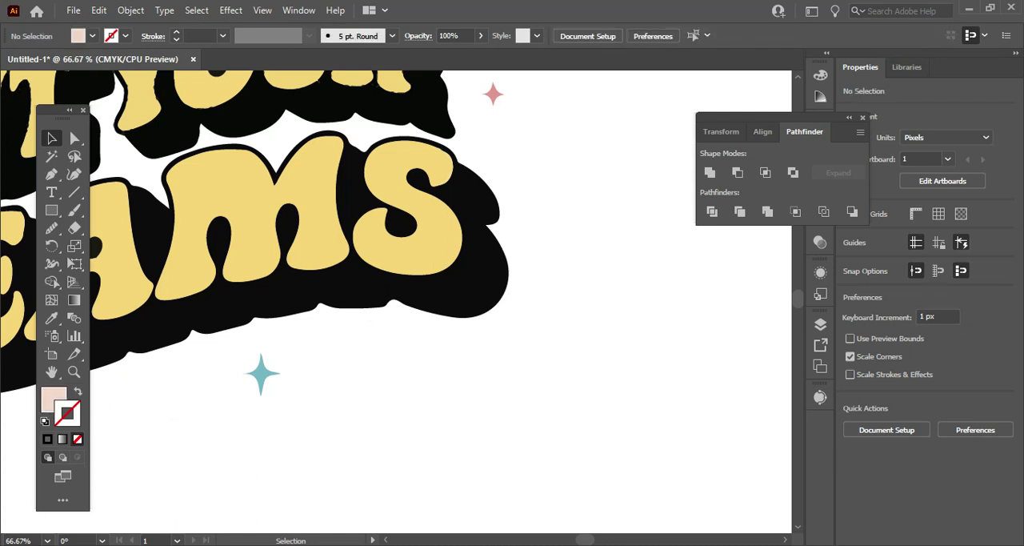
Delete the rough pink starburst to the left of the word "Paint".
scroll(168, 433, down, 3)
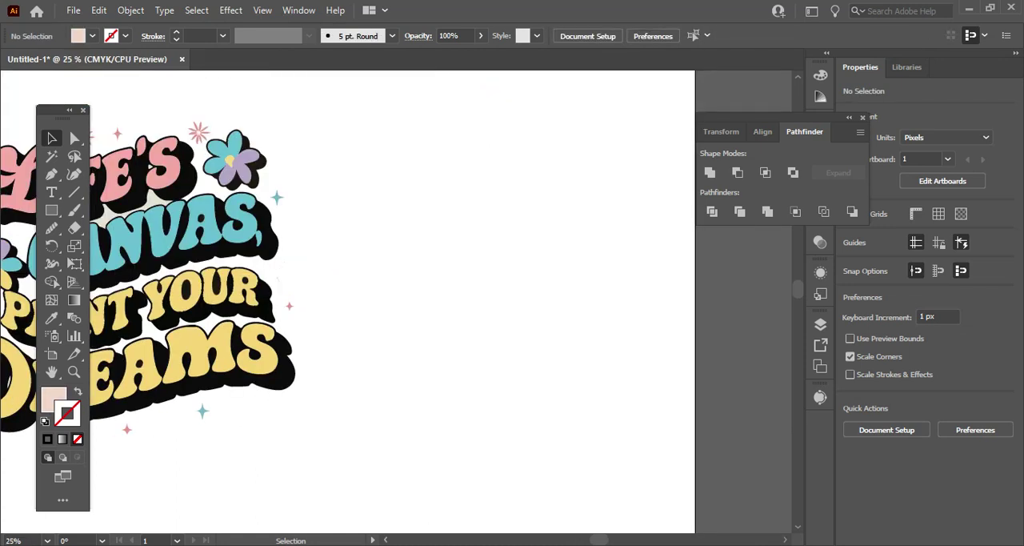
scroll(344, 300, left, 14)
drag(205, 299, 239, 322)
key(Delete)
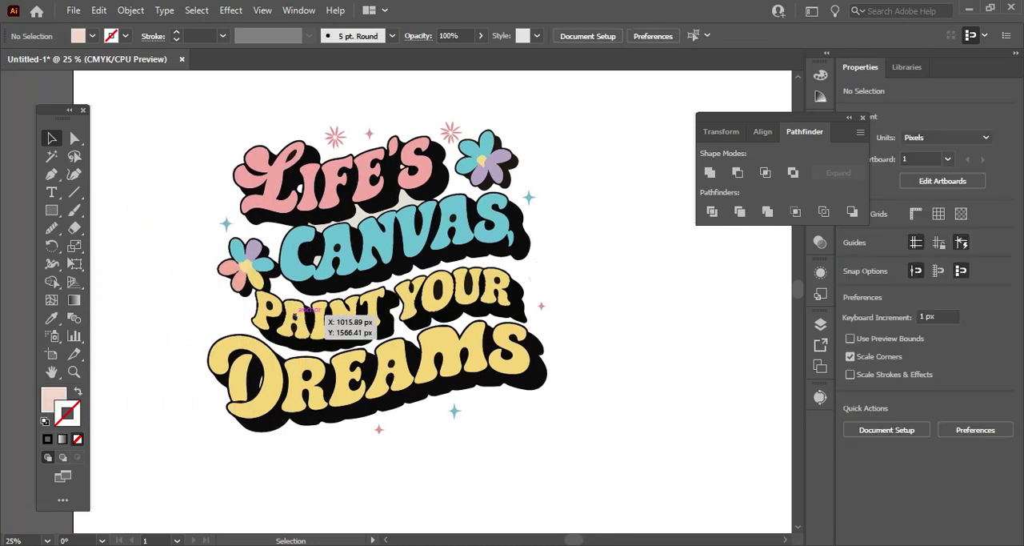
Group the cleaned starburst beside the upper flower and place four copies below "Dreams" and one left of "Paint".
click(334, 137)
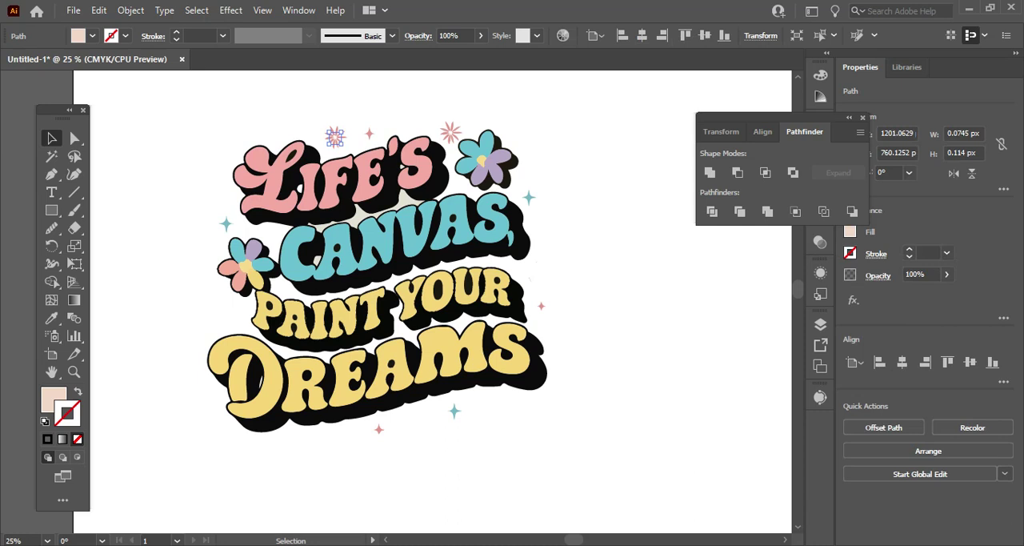
drag(429, 111, 463, 139)
key(ctrl+g)
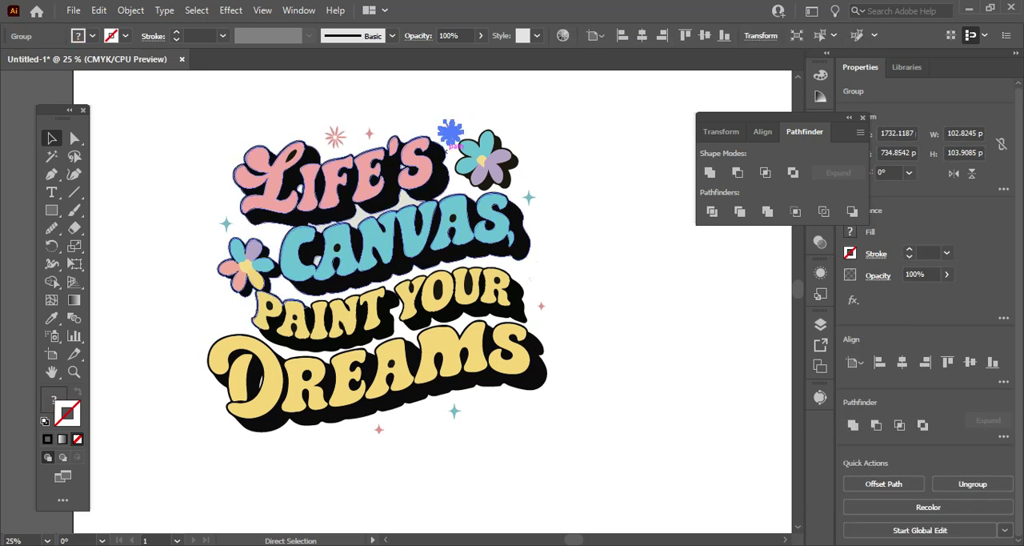
drag(451, 133, 259, 446)
drag(223, 343, 231, 311)
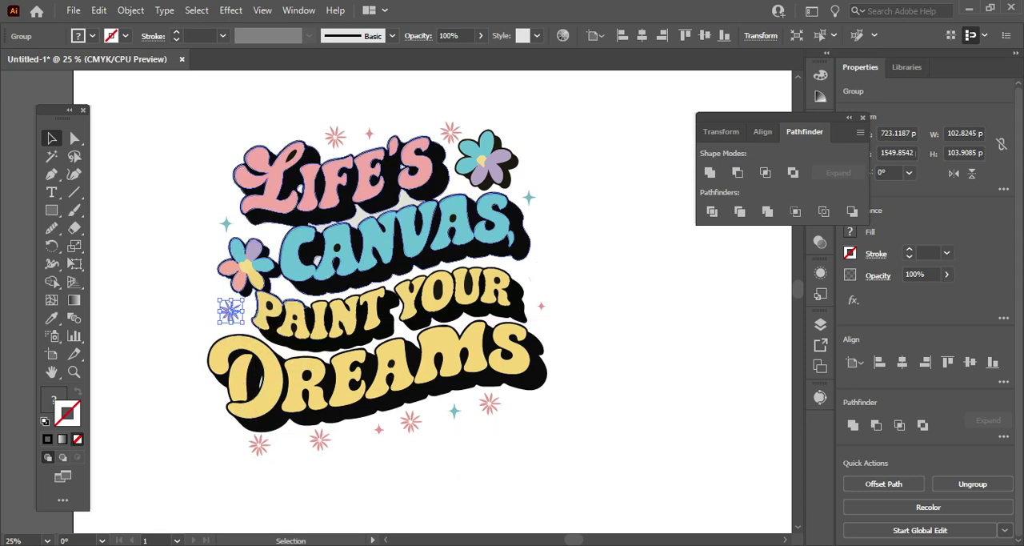
Delete the small cream background fill in the gap beside the "S" of "Life's".
scroll(423, 291, up, 1)
scroll(424, 291, up, 2)
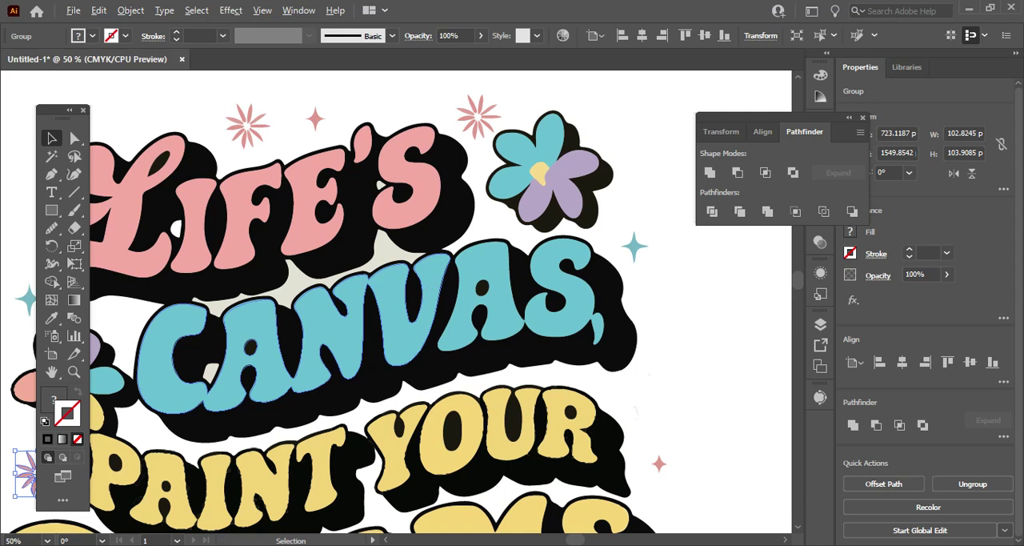
scroll(425, 290, down, 1)
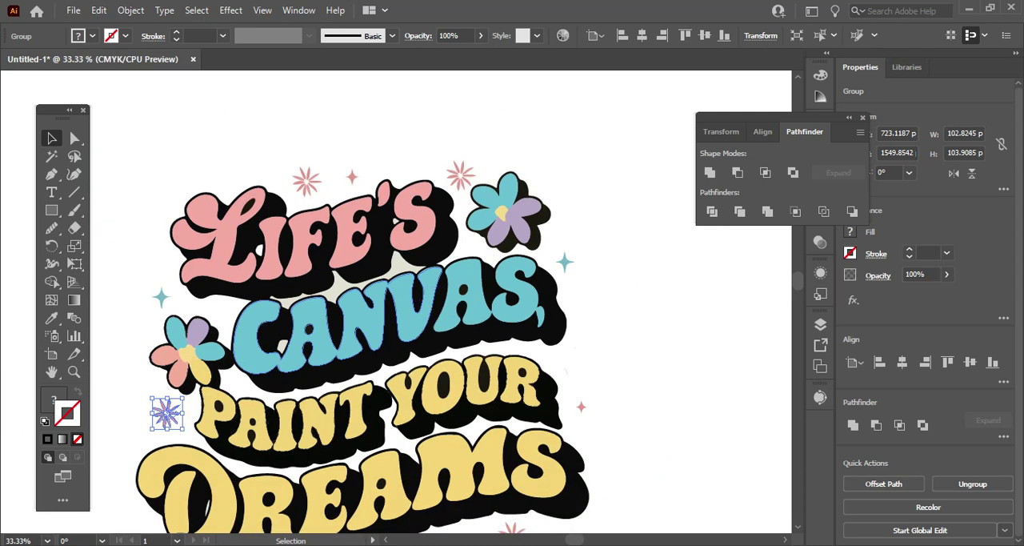
scroll(287, 259, up, 1)
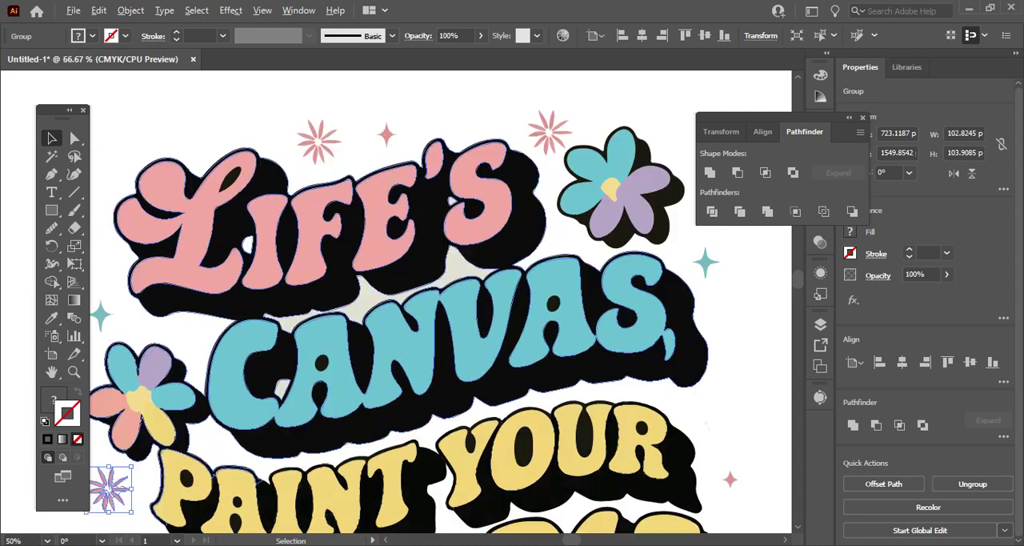
scroll(284, 257, up, 1)
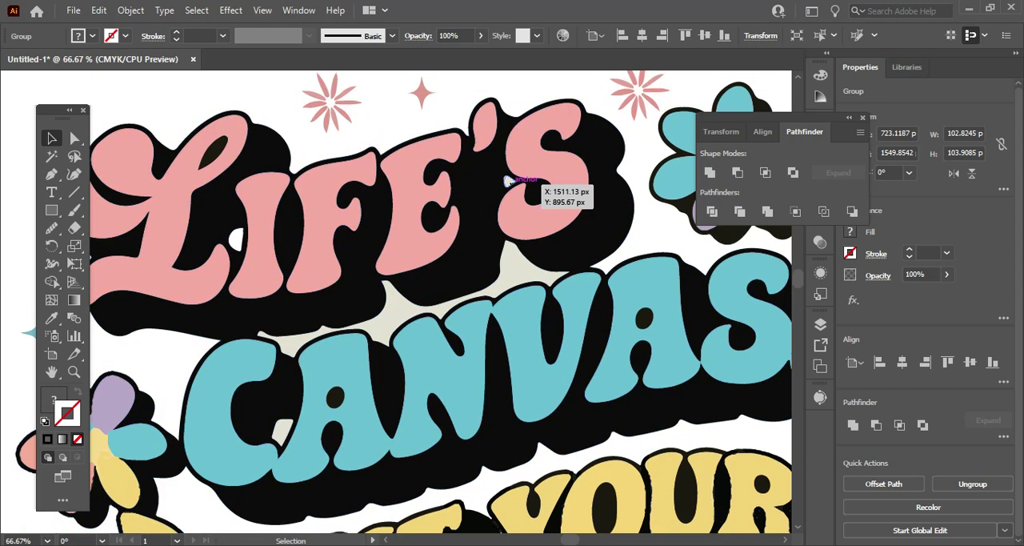
click(507, 181)
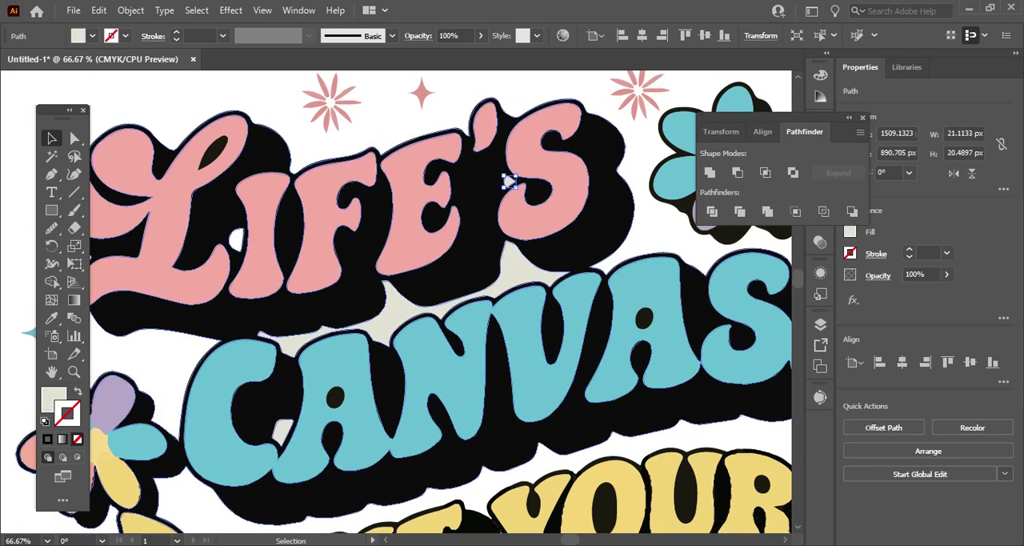
key(Delete)
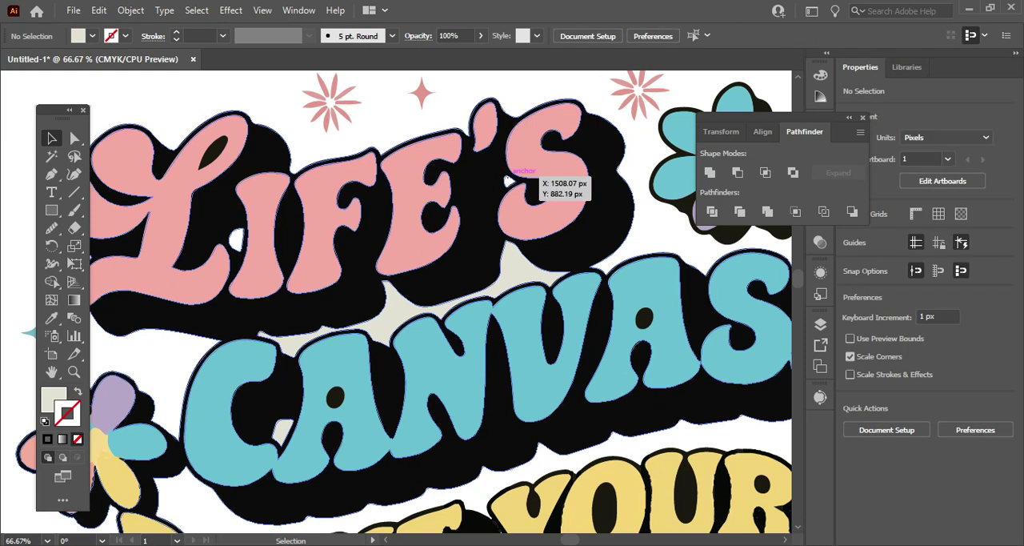
Examine the gaps between the letters of "Life's" and the whole artwork for leftover background fills.
click(510, 177)
click(238, 238)
click(242, 233)
click(251, 235)
scroll(246, 234, down, 1)
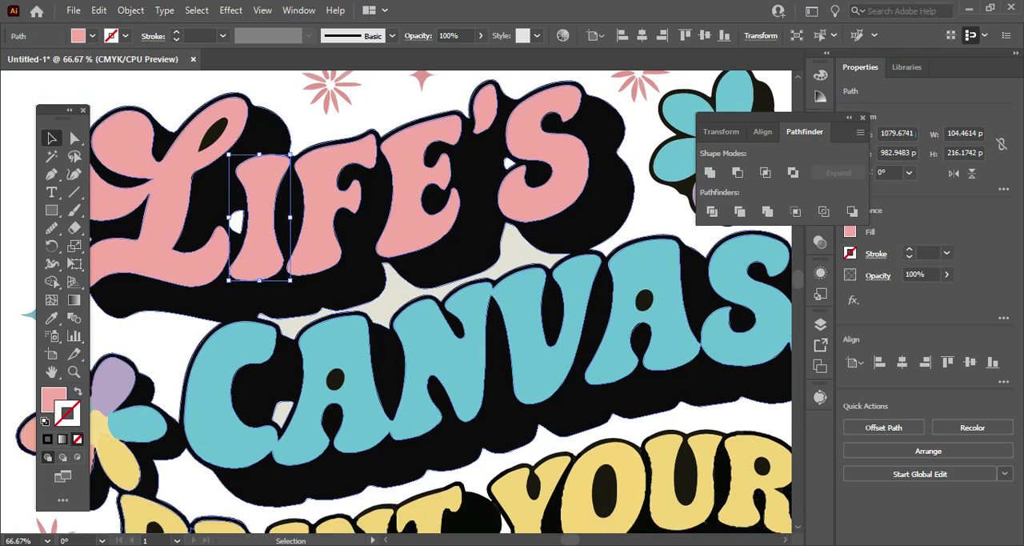
scroll(409, 303, up, 2)
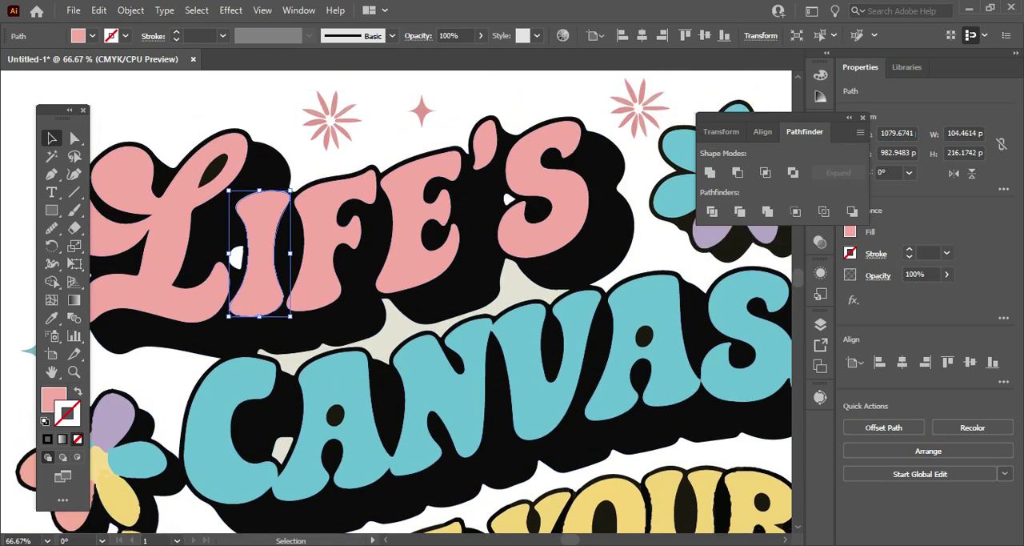
click(175, 243)
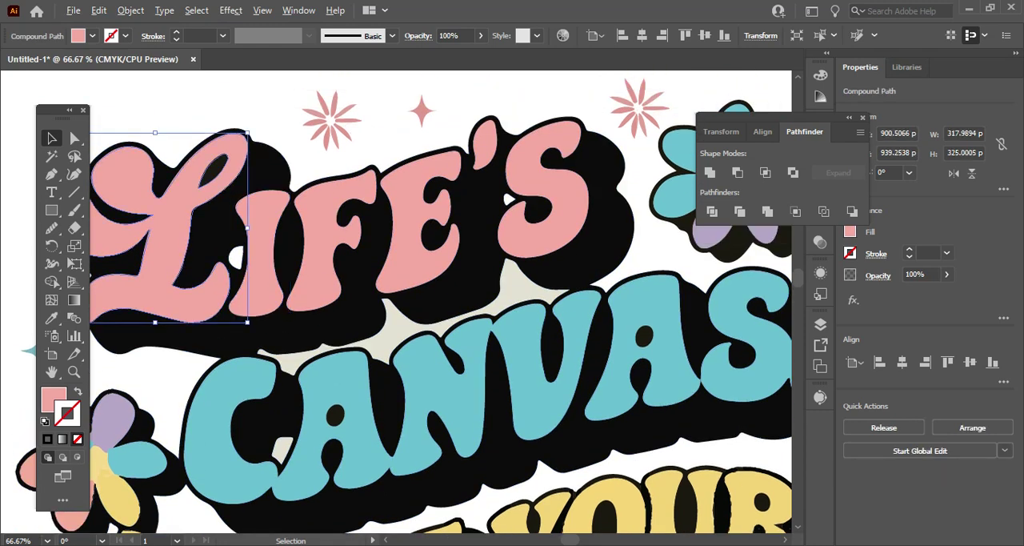
key(ctrl+minus)
key(ctrl+minus)
key(ctrl+minus)
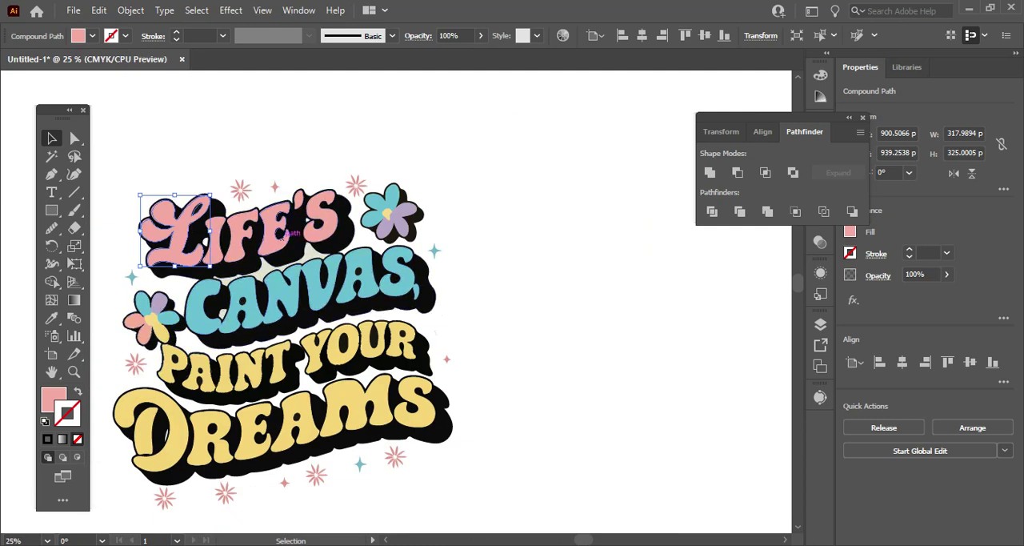
Smooth the edge of the upper flower's purple petals where it borders the yellow centre.
key(ctrl+plus)
key(ctrl+plus)
key(ctrl+plus)
key(ctrl+plus)
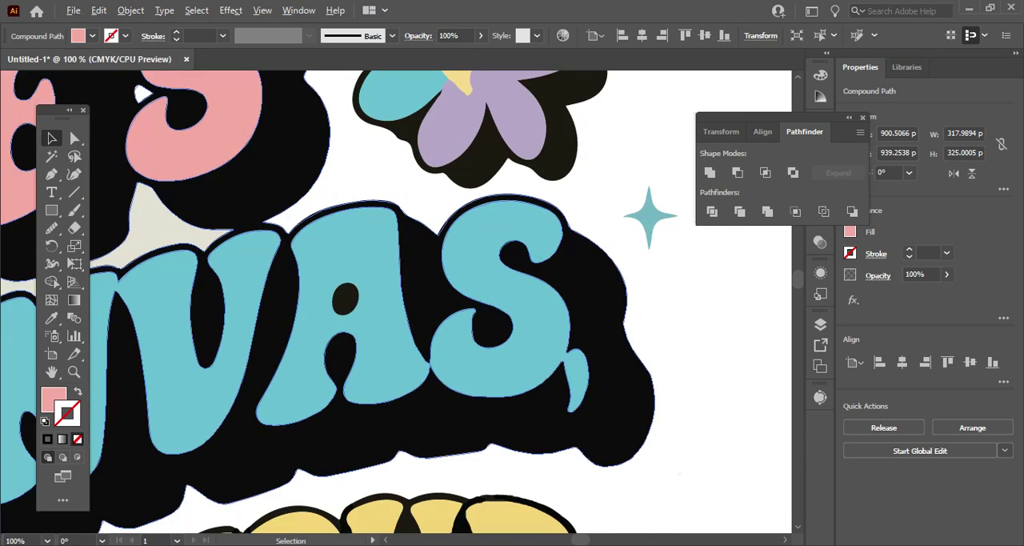
scroll(396, 302, up, 4)
click(499, 242)
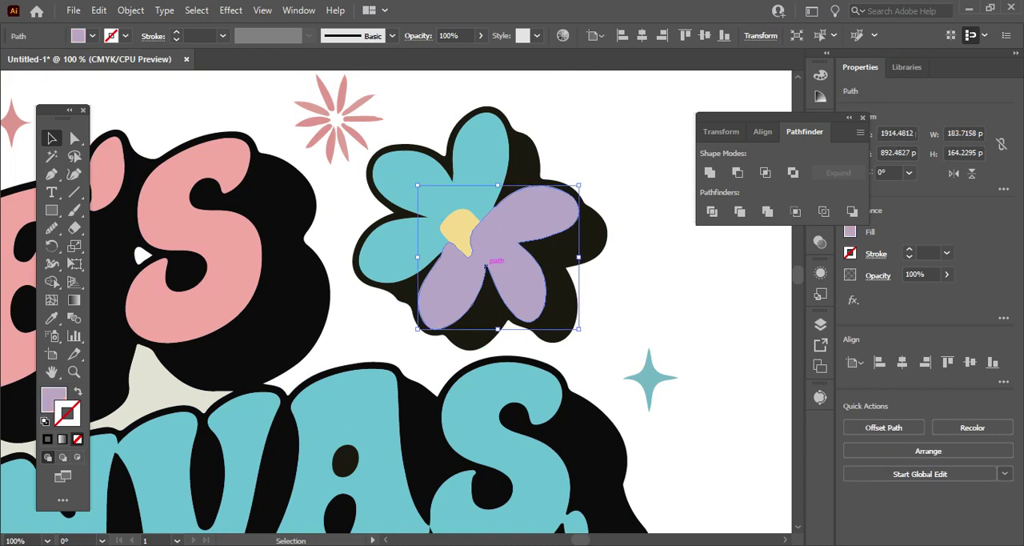
click(74, 138)
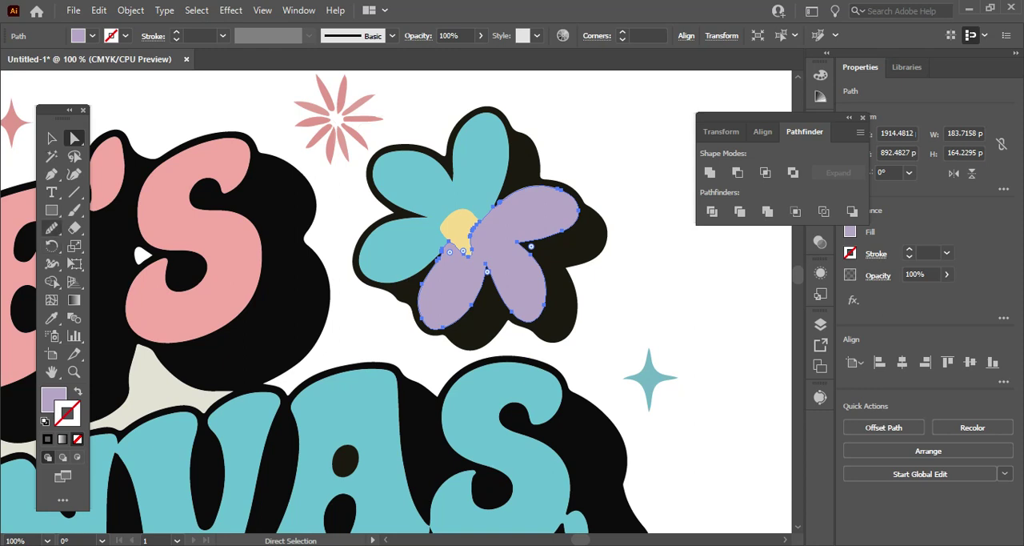
click(51, 227)
drag(474, 230, 470, 254)
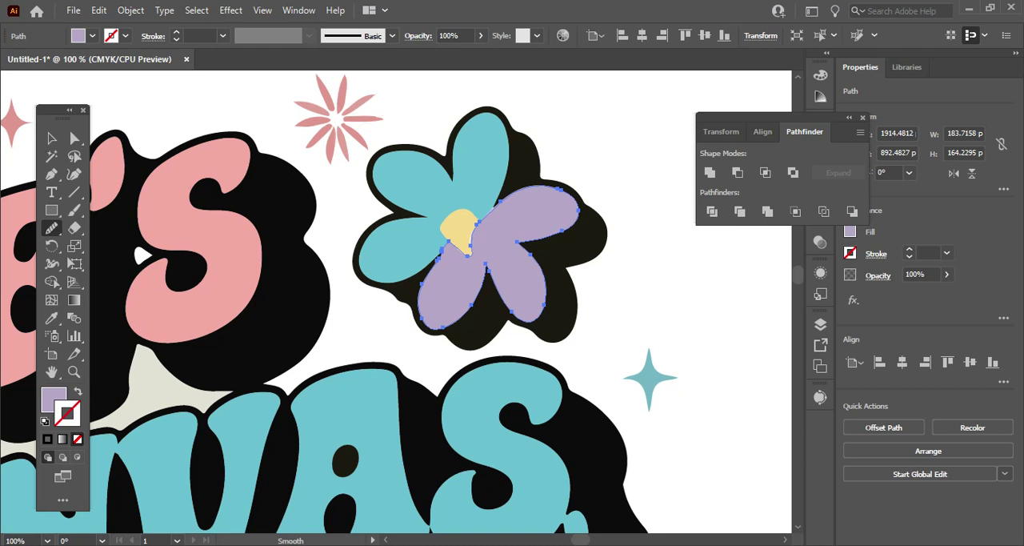
Move the purple petals' anchor point at the lower tip of the yellow centre up to Y 876.634 px.
key(a)
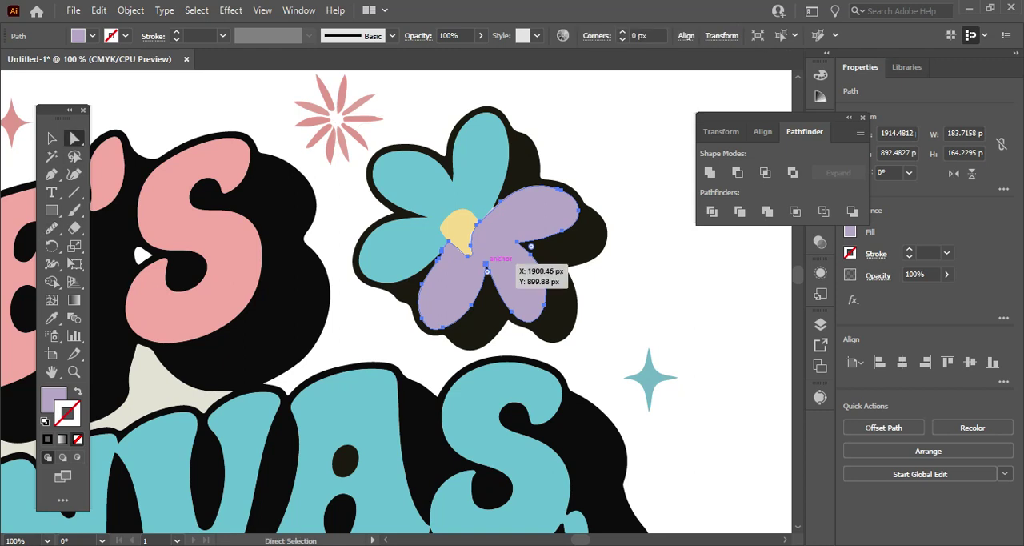
click(471, 254)
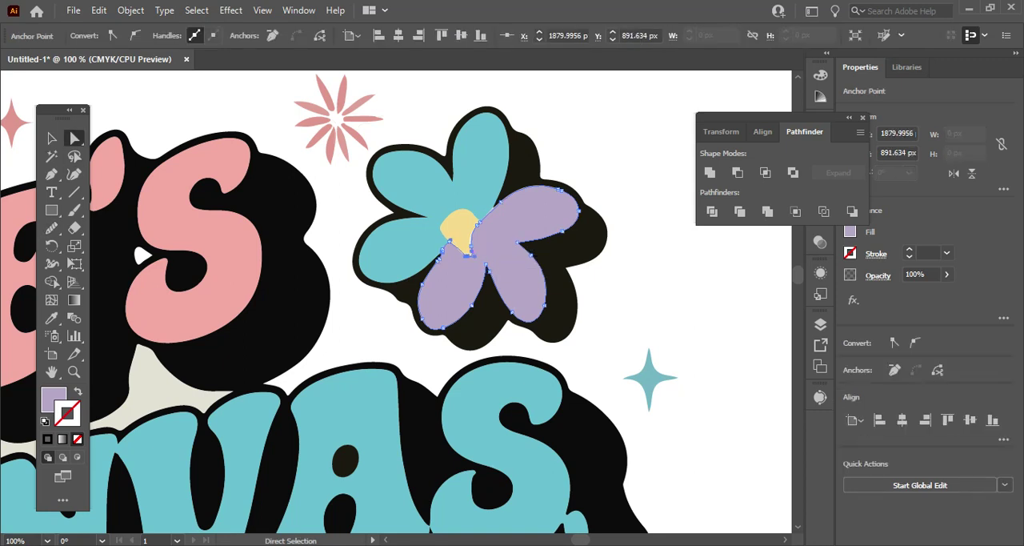
key(Up)
key(Up)
key(Up)
key(Up)
key(Up)
key(Up)
key(Up)
key(Up)
key(Up)
key(Up)
key(Up)
key(Up)
key(Up)
scroll(474, 279, up, 2)
scroll(470, 284, up, 1)
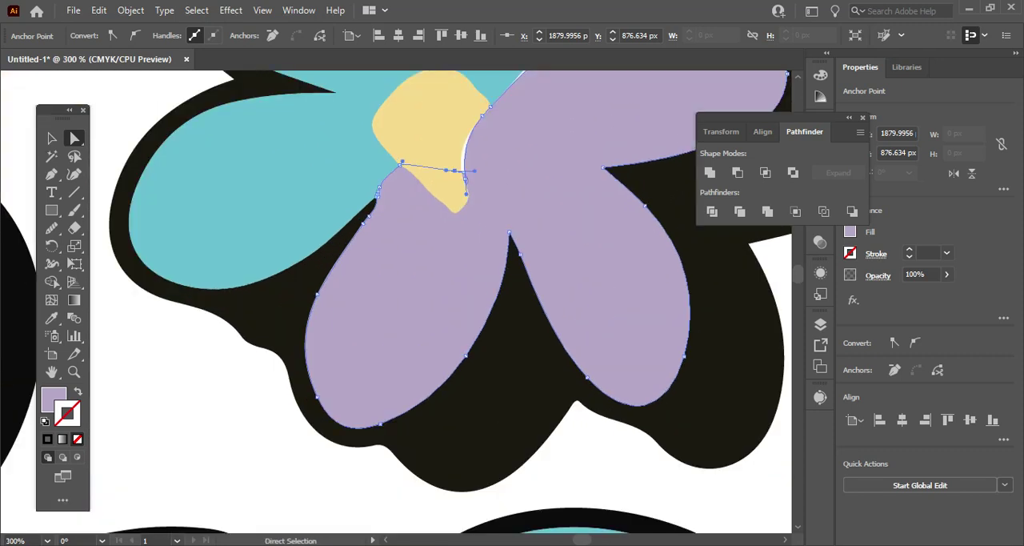
Bring the upper flower's yellow centre in front of the petals.
click(51, 137)
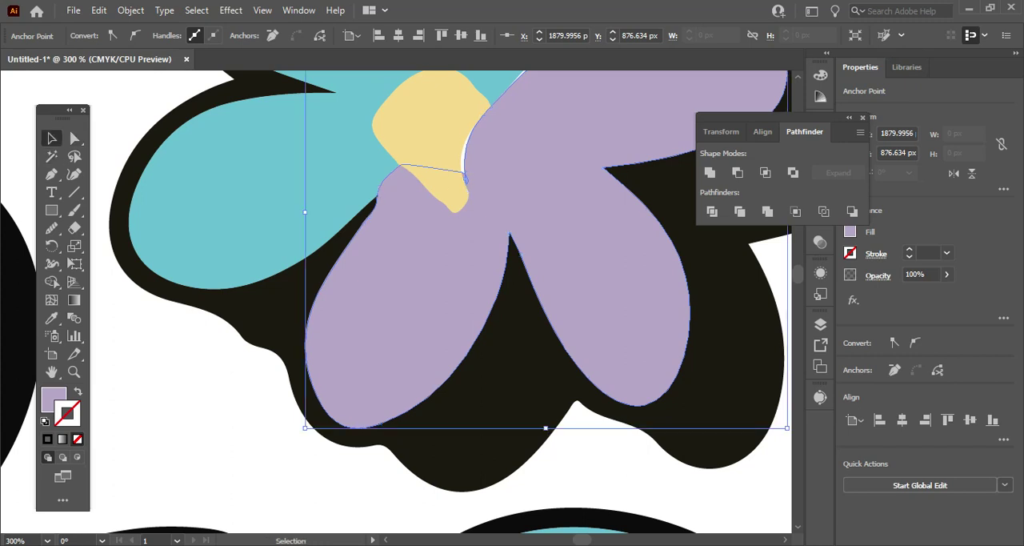
click(439, 200)
key(ctrl+shift+bracketright)
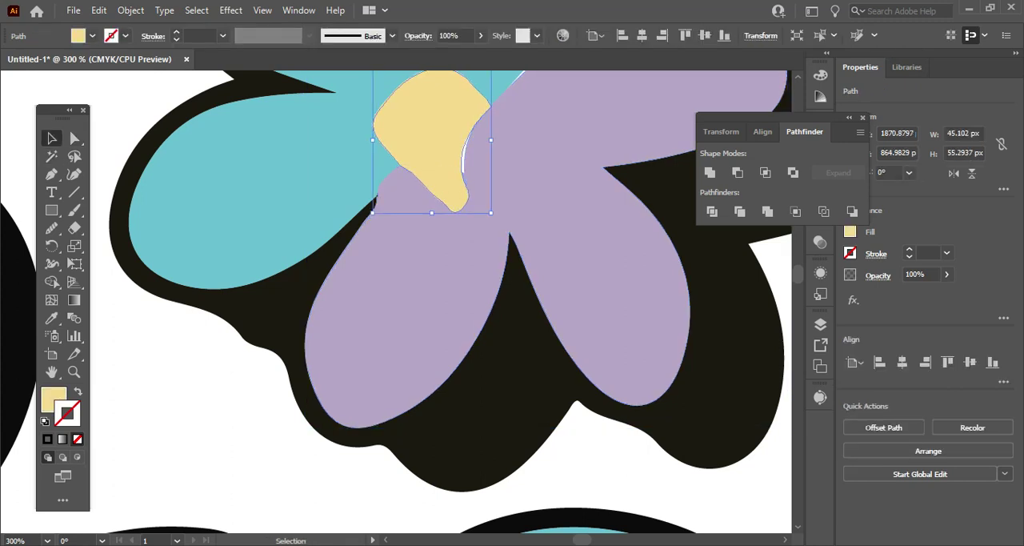
Nudge the upper flower's whole yellow centre up to Y 863.9829 px.
click(71, 134)
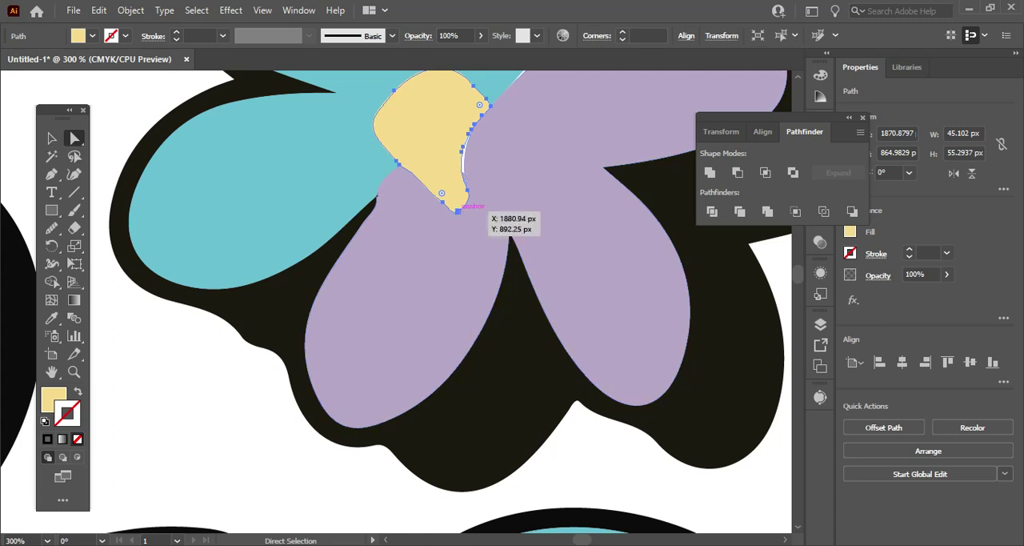
click(458, 211)
key(Up)
key(Up)
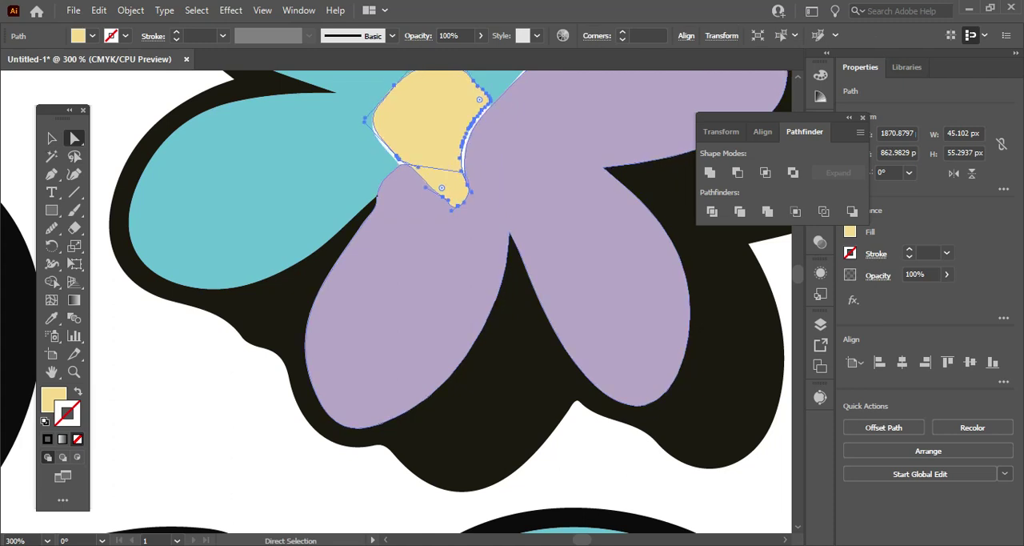
key(Down)
key(Down)
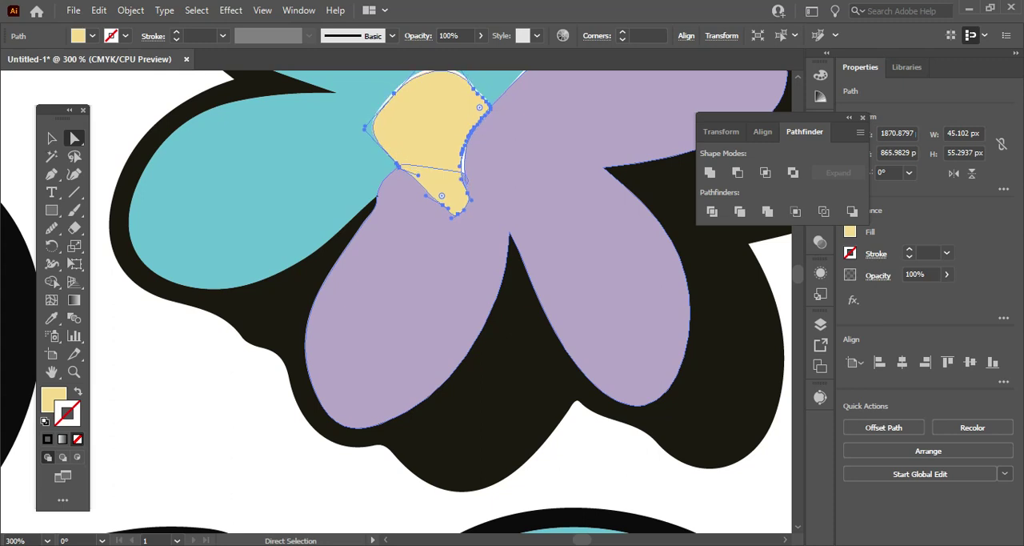
key(Up)
key(Up)
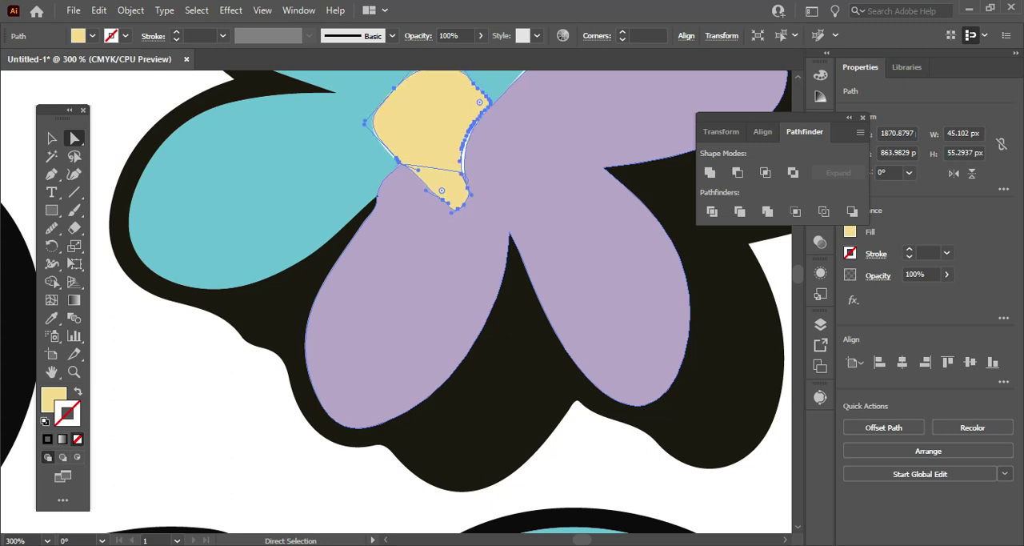
Pull the anchor point at the yellow centre's lower tip in to X 1875.2144 px, Y 877.7634 px.
click(477, 227)
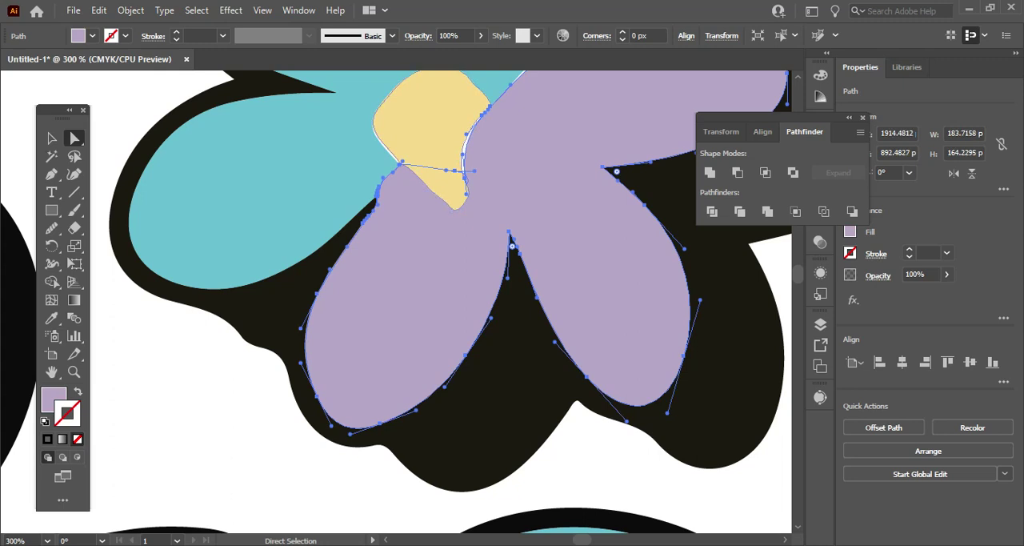
click(453, 194)
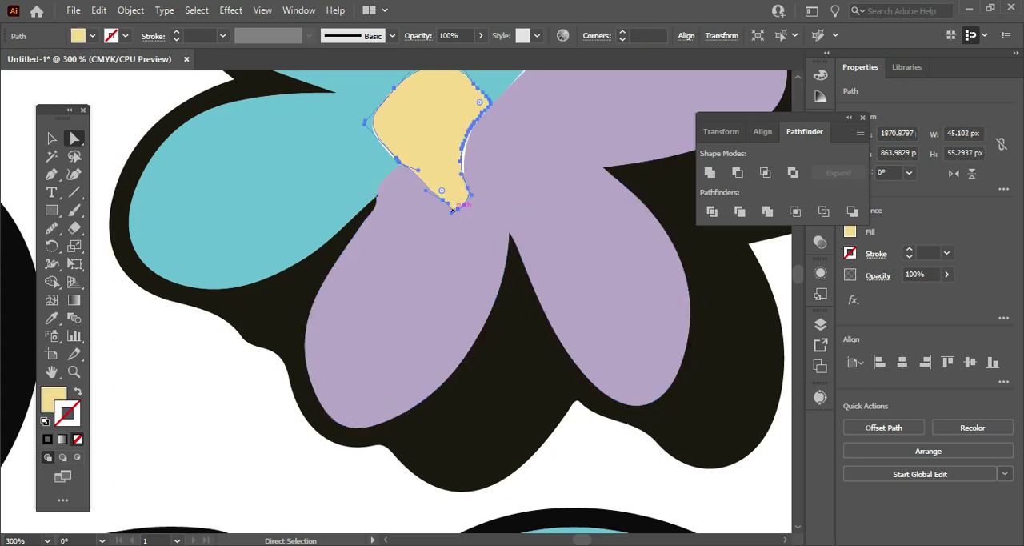
click(454, 208)
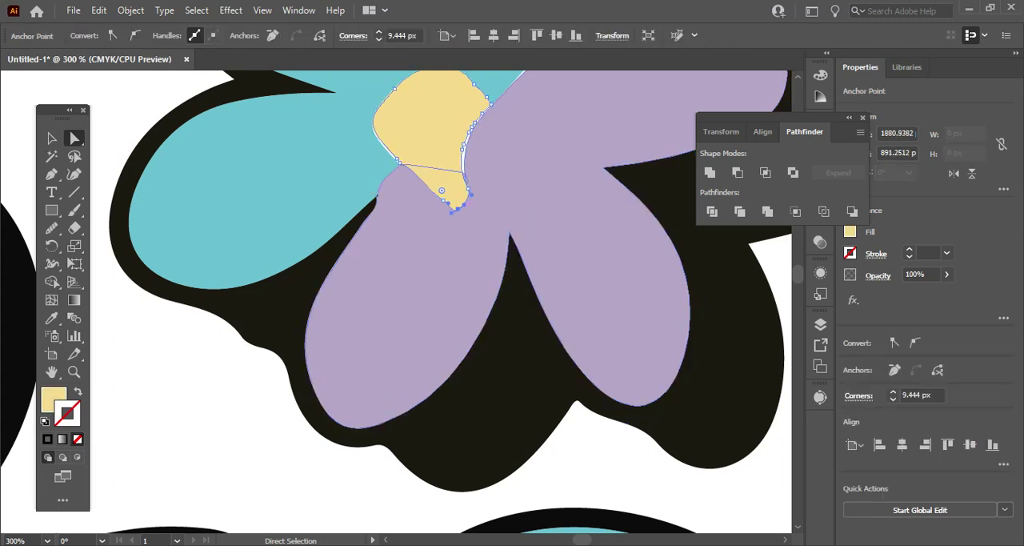
key(Up)
key(Up)
key(Up)
key(Up)
key(Up)
key(Up)
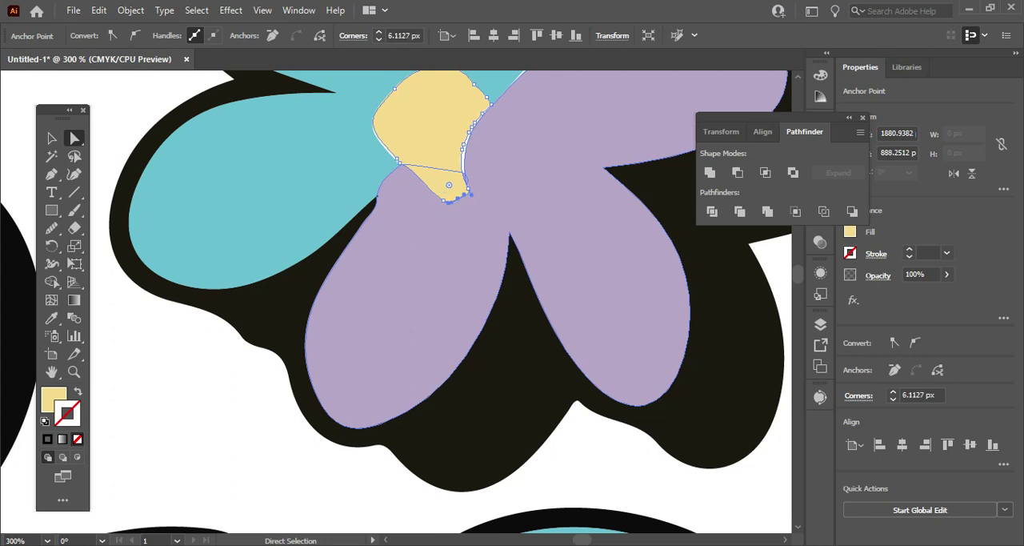
key(Up)
key(Up)
key(Up)
key(Up)
key(Up)
key(Up)
key(Up)
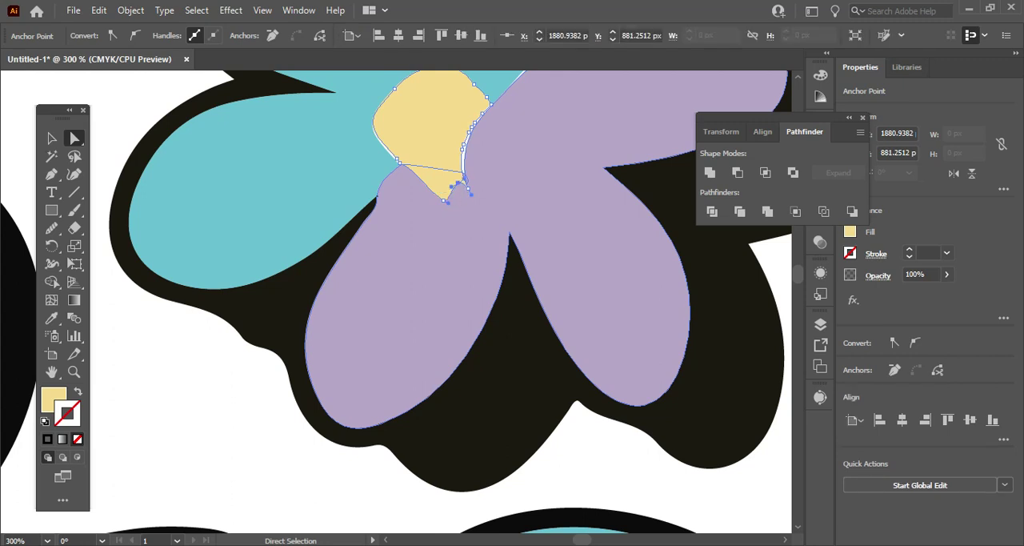
mouse_move(459, 175)
mouse_down()
mouse_move(446, 197)
mouse_move(445, 177)
mouse_up()
key(Up)
key(Up)
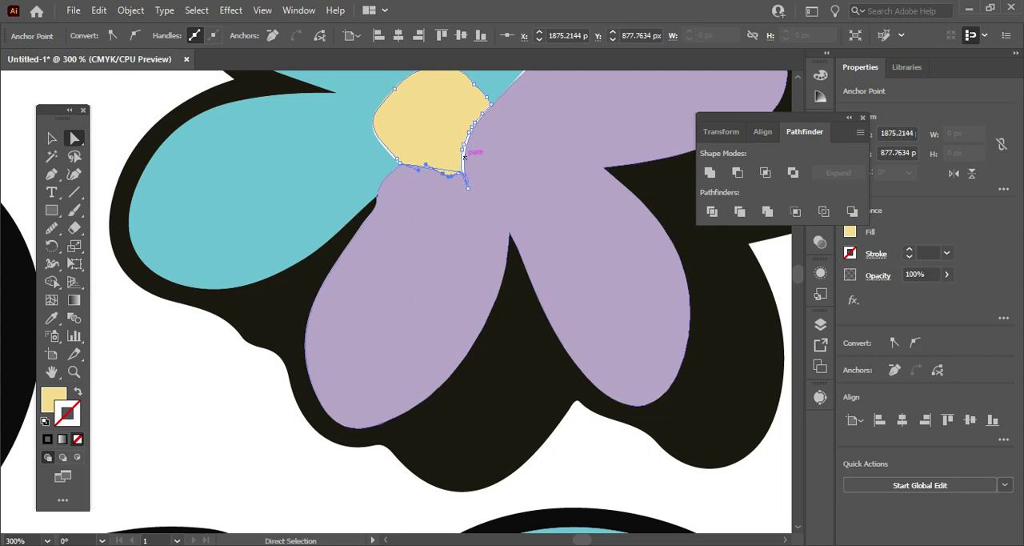
Shift the anchor point on the yellow centre's edge beside the purple petals outward to X 1884.9393 px, Y 866.5349 px.
click(461, 149)
key(Right)
drag(464, 147, 468, 143)
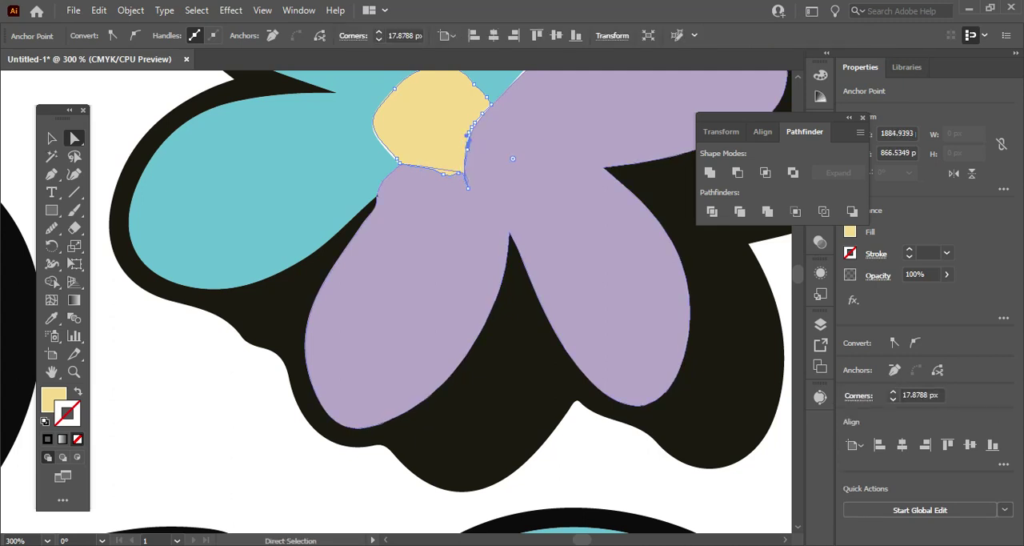
Raise the yellow centre's remaining lower anchor point beside the purple petals to Y 864.2515 px.
click(468, 188)
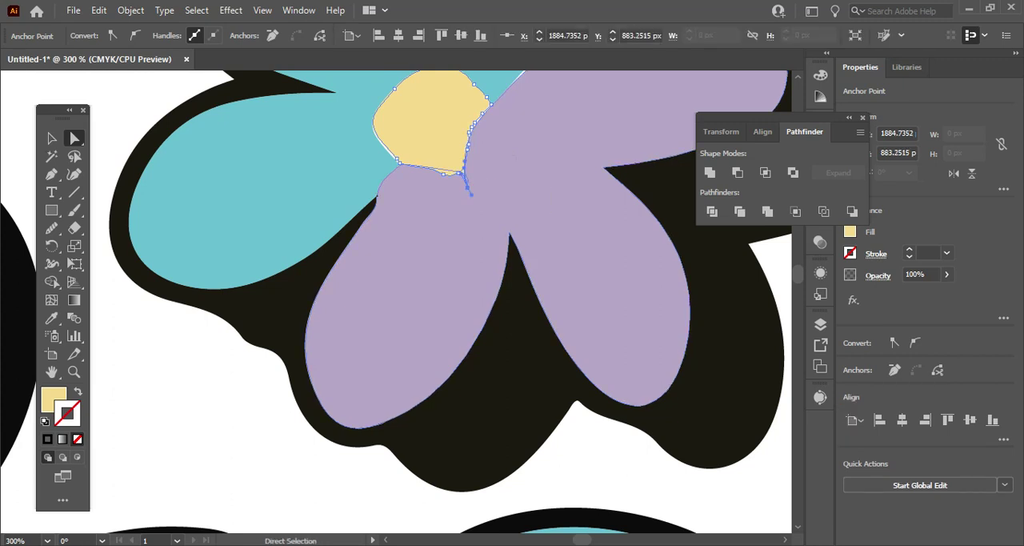
key(Up)
key(Up)
key(Up)
key(Up)
key(Up)
key(Up)
key(Up)
key(Up)
key(Up)
key(Up)
key(Up)
key(Up)
key(Up)
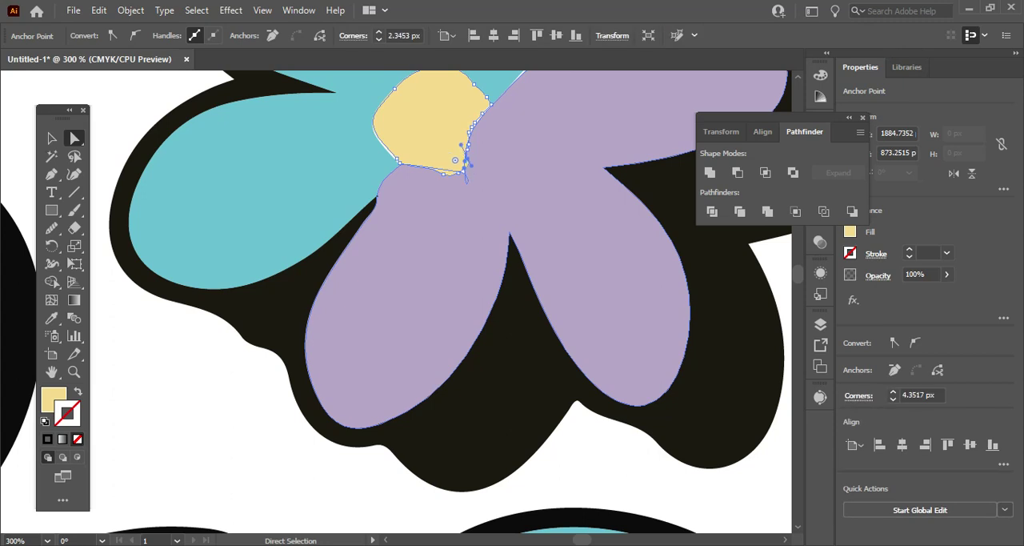
key(Up)
key(Up)
key(Up)
key(Up)
key(Up)
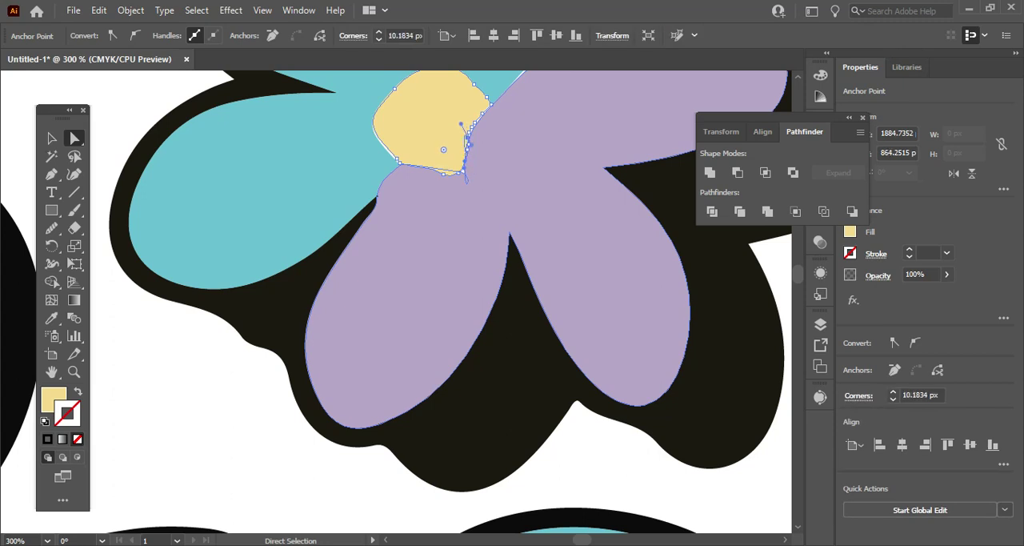
Reshape the upper edge of the upper flower's right purple petal to close the white slivers against the teal petal and black outline.
scroll(70, 130, up, 3)
scroll(70, 129, up, 1)
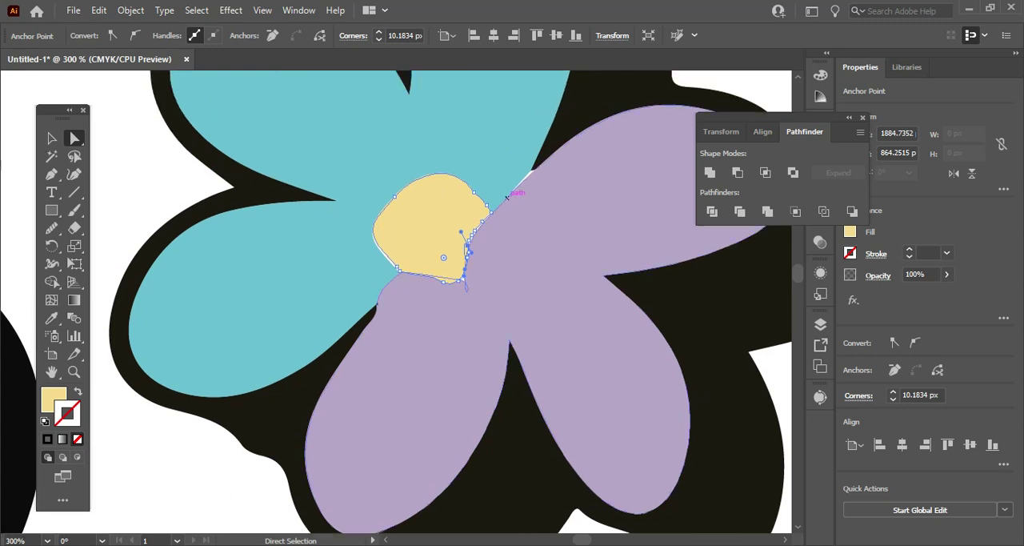
click(506, 196)
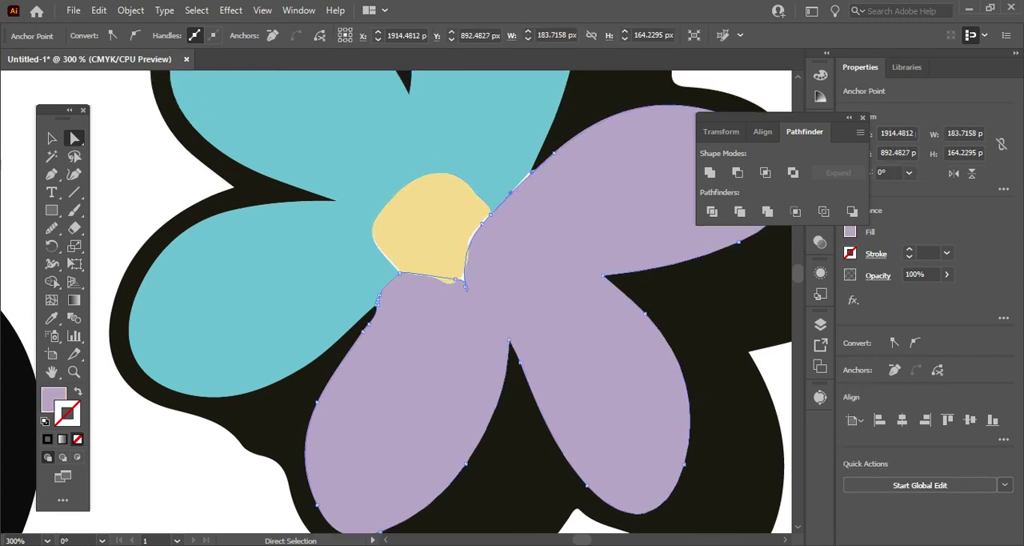
drag(533, 172, 533, 167)
scroll(432, 304, up, 5)
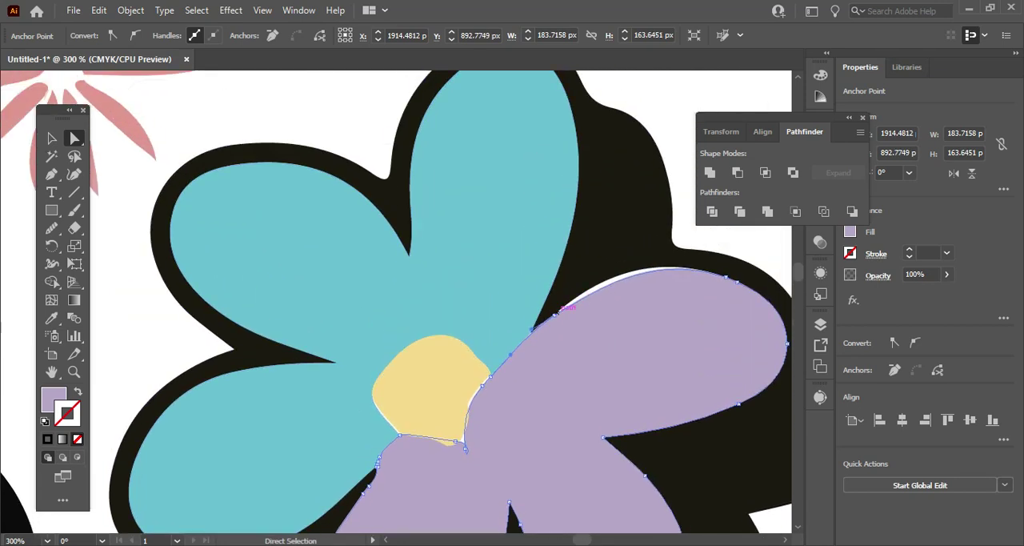
click(555, 314)
drag(611, 280, 613, 256)
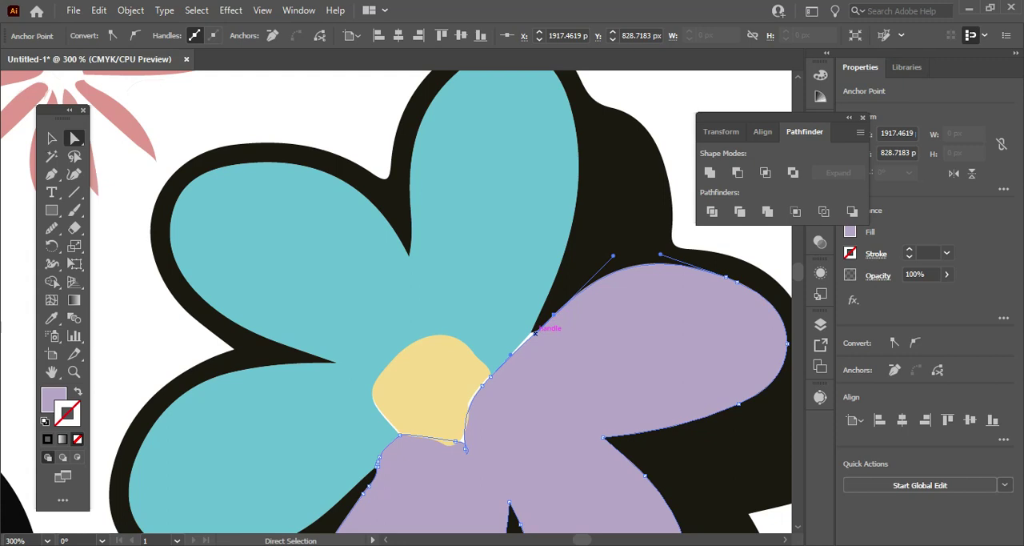
drag(535, 333, 532, 329)
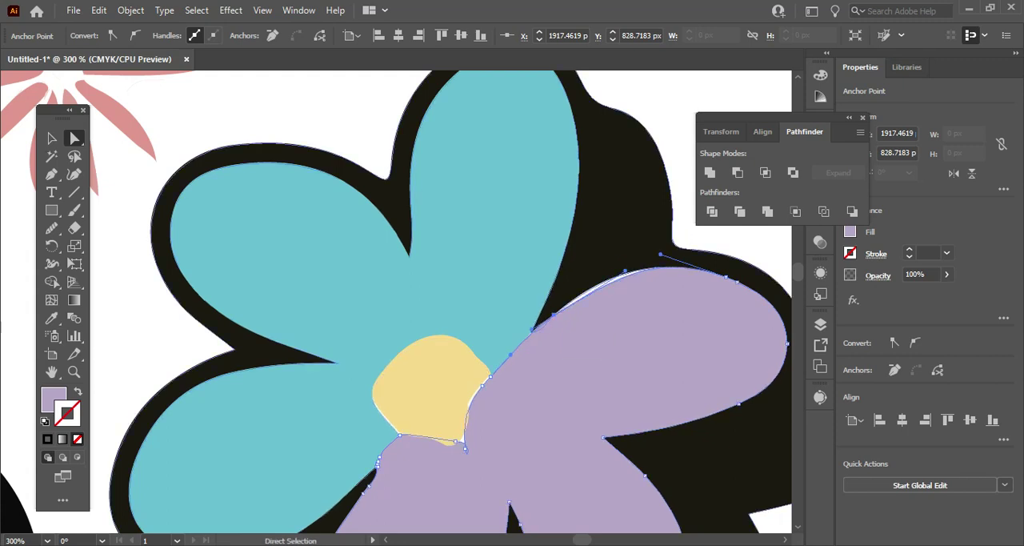
drag(660, 254, 614, 272)
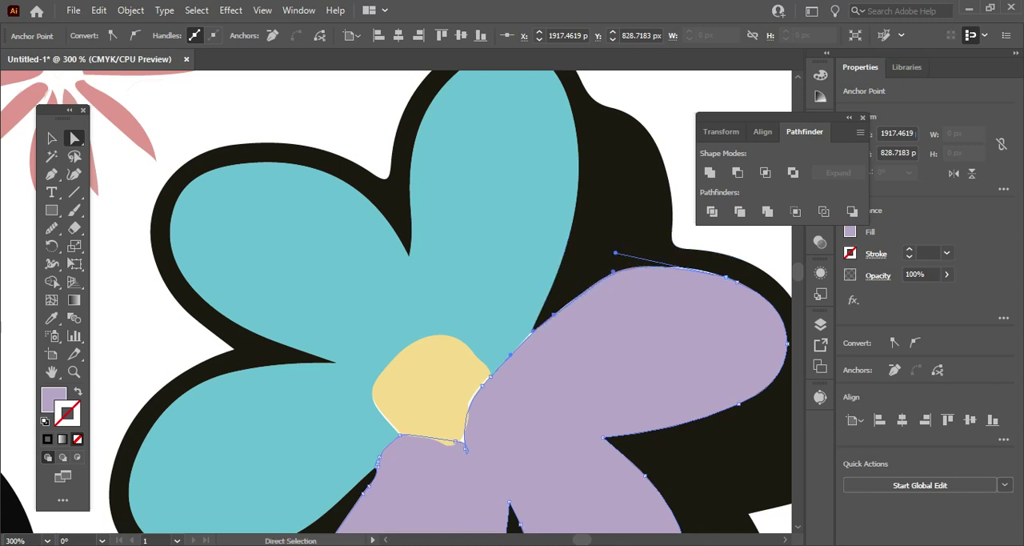
Adjust the purple petals' curve beside the yellow centre and delete their anchor point at X 1883.5272 px, Y 879.5661 px.
scroll(512, 304, down, 3)
click(465, 337)
drag(475, 331, 467, 311)
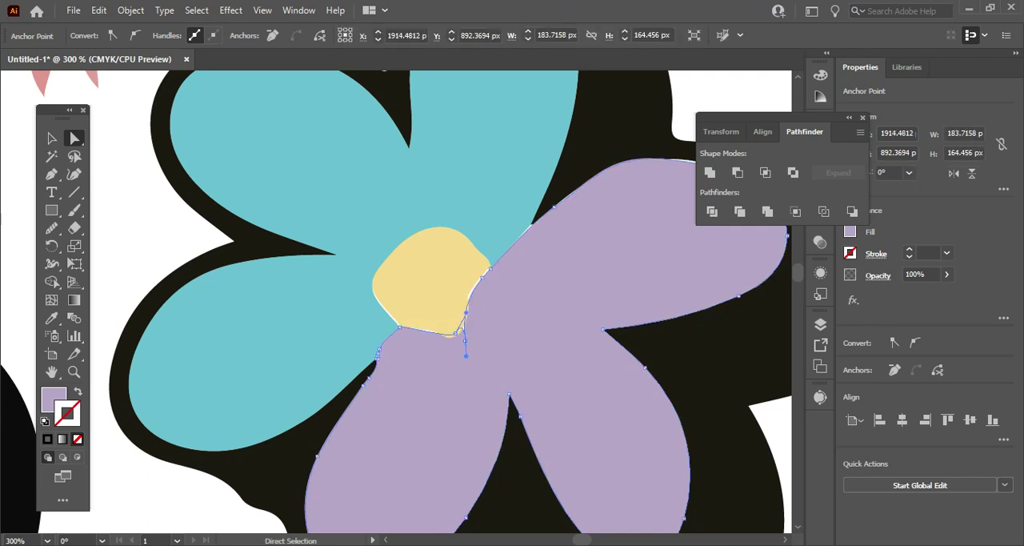
click(465, 339)
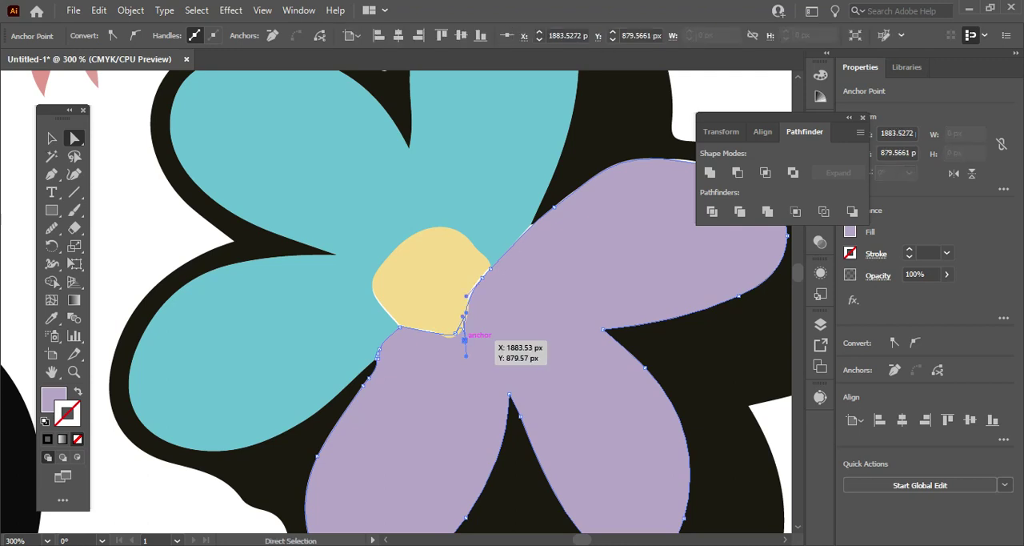
click(464, 340)
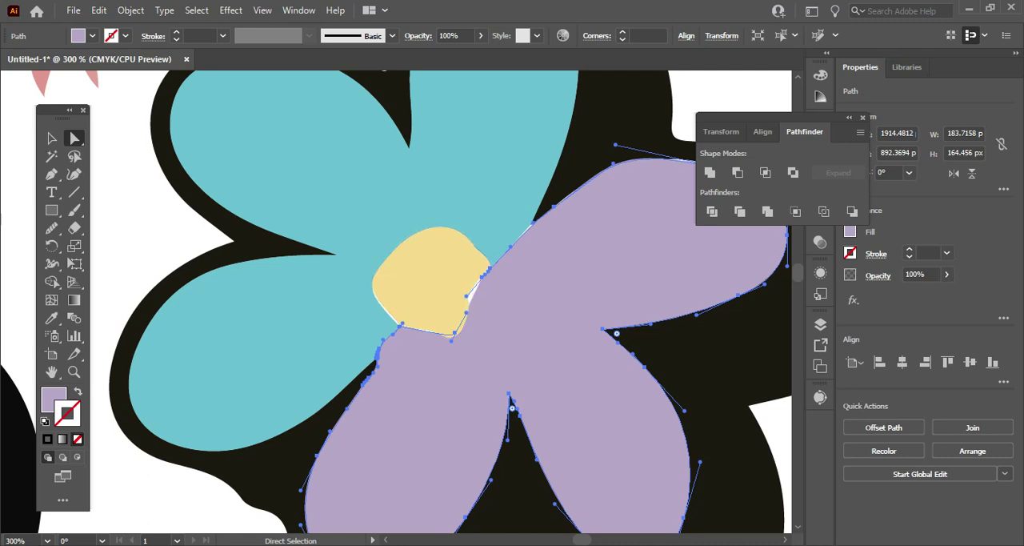
Smooth the yellow centre's edges where they border the purple and teal petals.
click(451, 308)
click(476, 332)
click(432, 312)
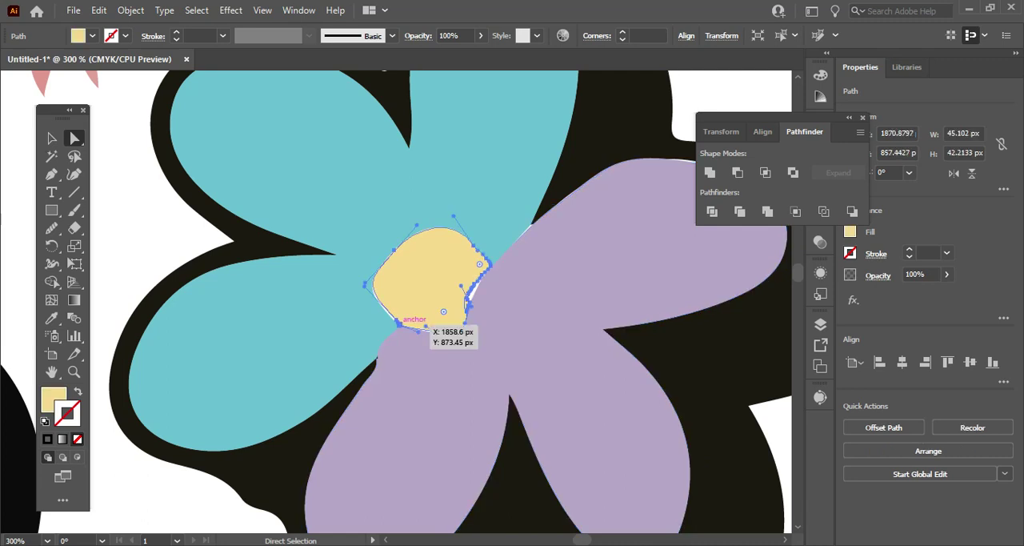
click(52, 228)
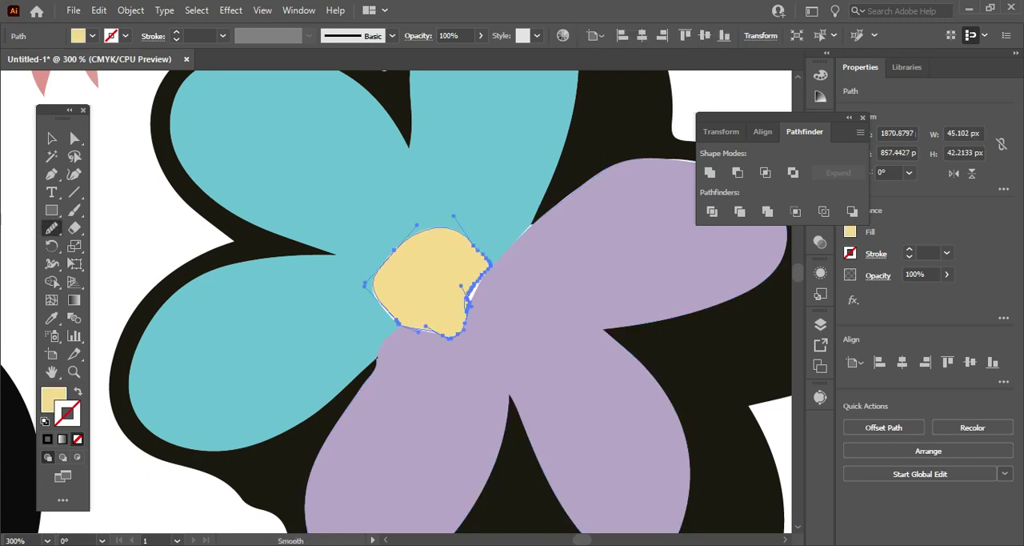
drag(486, 269, 466, 319)
drag(487, 270, 467, 318)
drag(482, 276, 466, 323)
drag(382, 300, 397, 323)
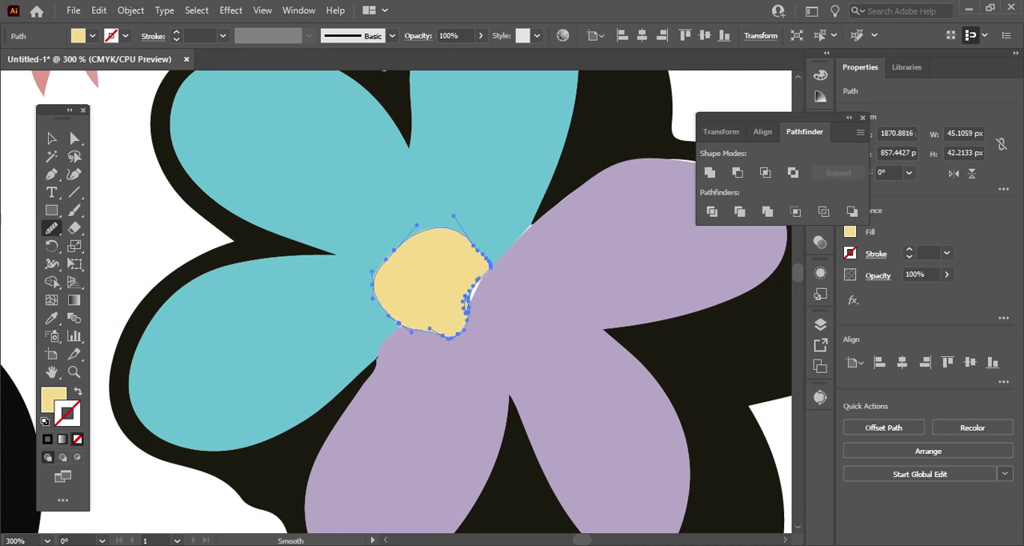
mouse_move(480, 252)
mouse_down()
mouse_move(485, 275)
mouse_move(466, 313)
mouse_up()
Replace the upper flower's irregular yellow centre with a 57 px yellow circle positioned at X 1873.5 px, Y 860.5 px.
key(v)
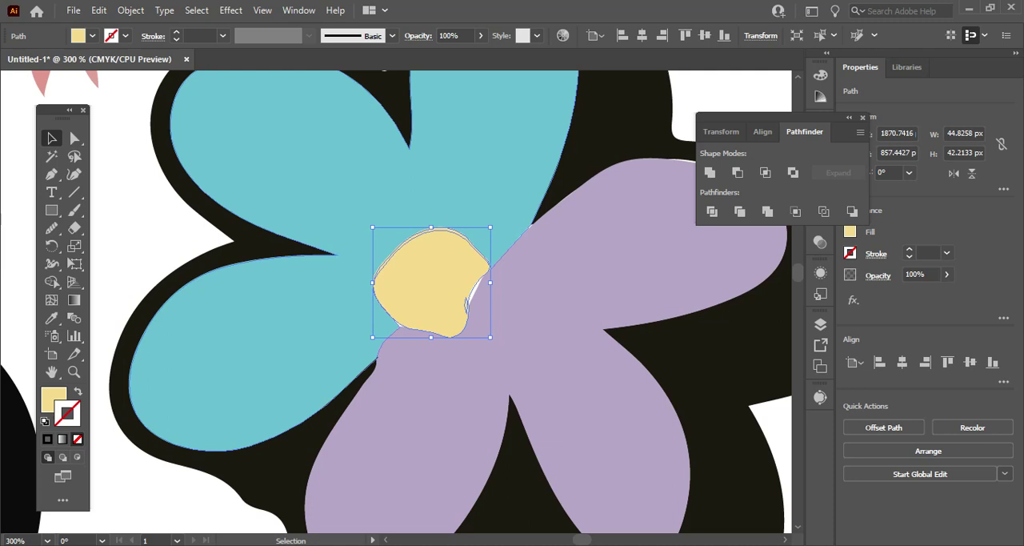
key(Delete)
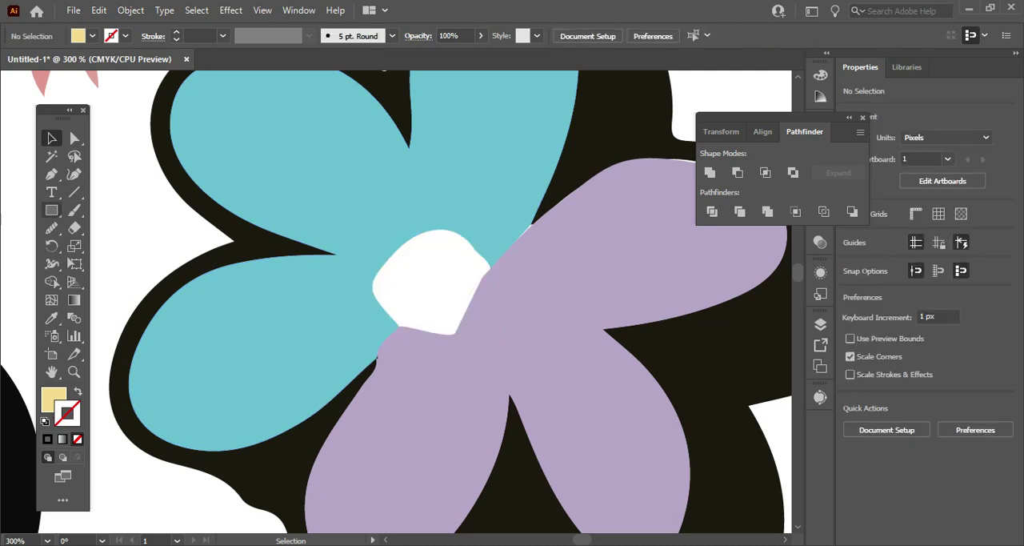
click(51, 210)
click(119, 246)
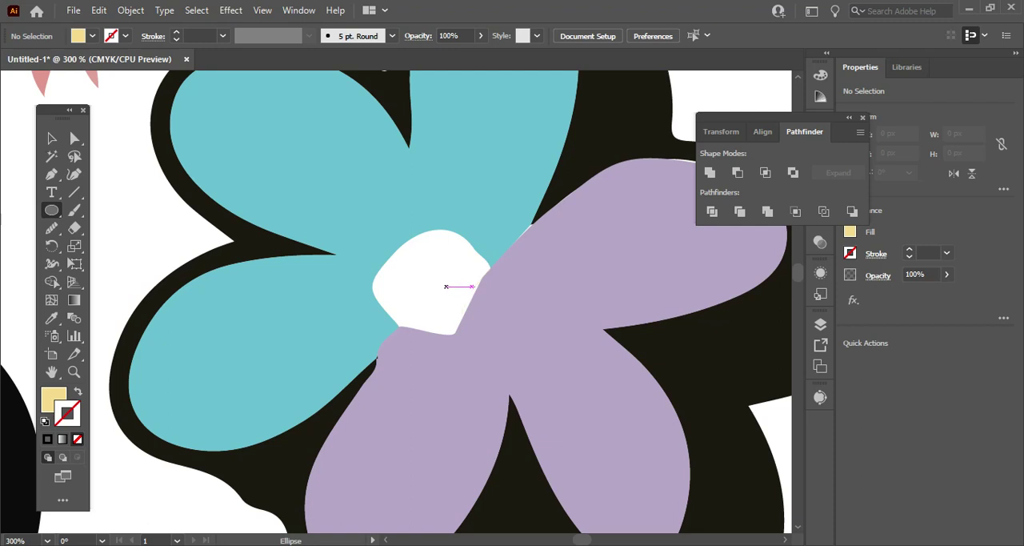
drag(424, 268, 573, 417)
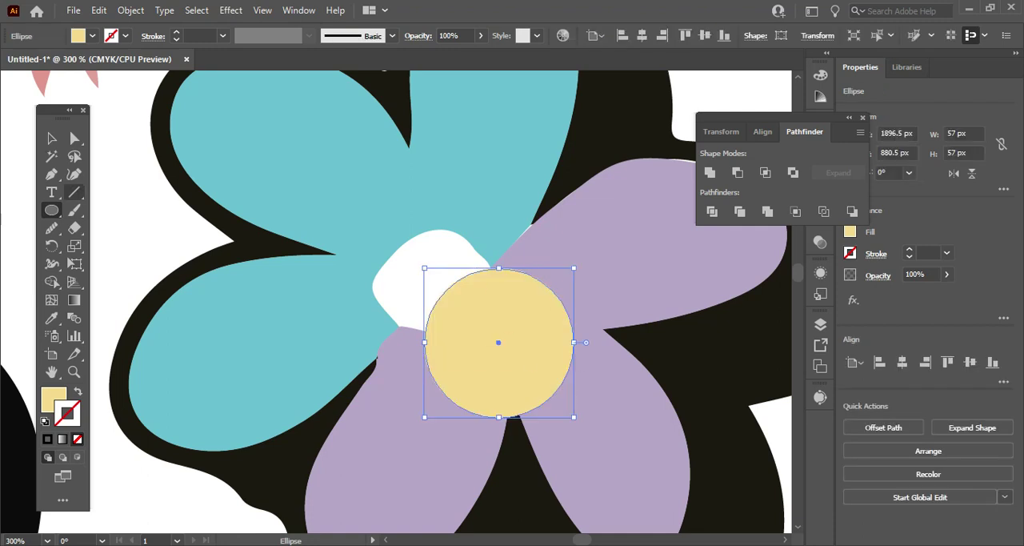
key(v)
drag(492, 327, 433, 274)
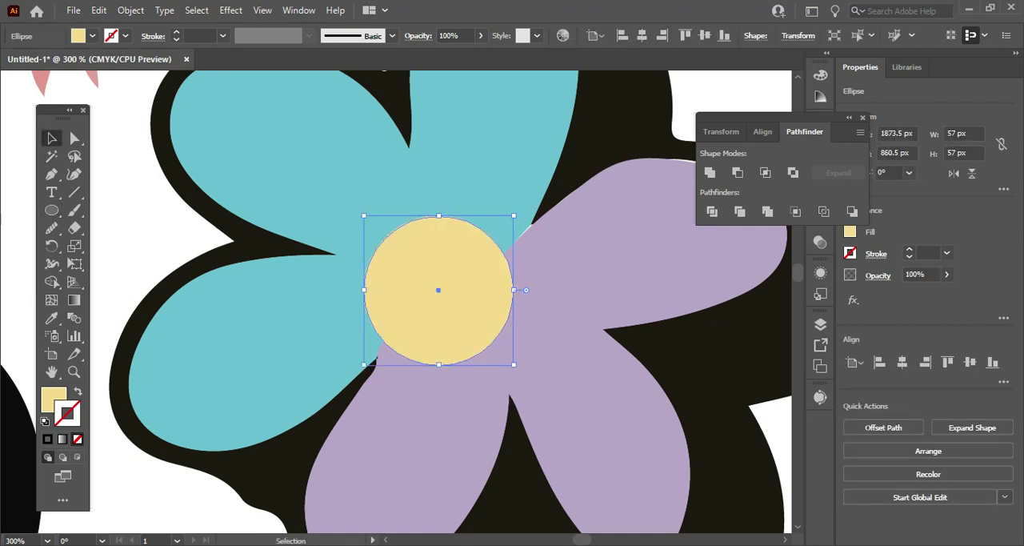
scroll(433, 274, up, 7)
scroll(432, 275, down, 2)
scroll(413, 280, down, 4)
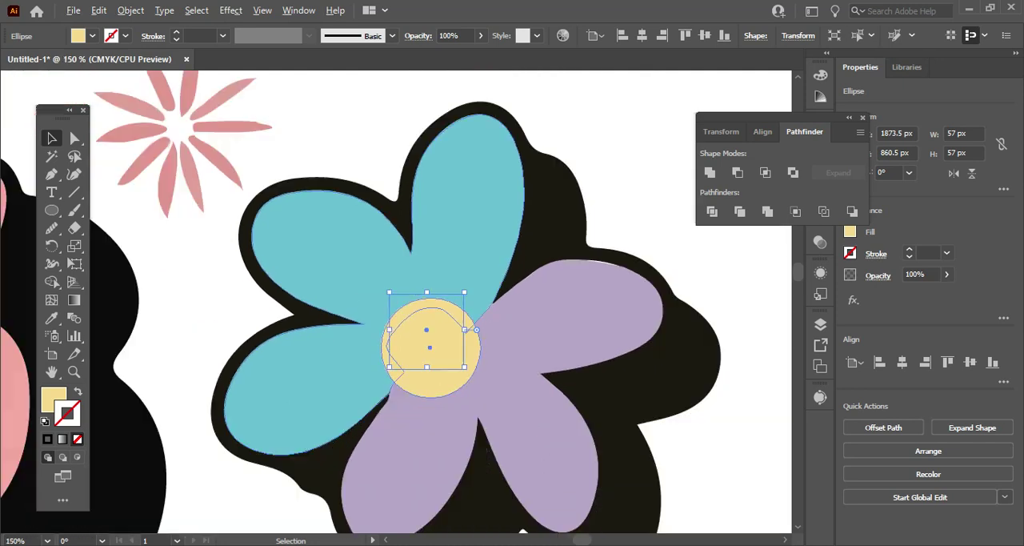
key(ctrl+shift+a)
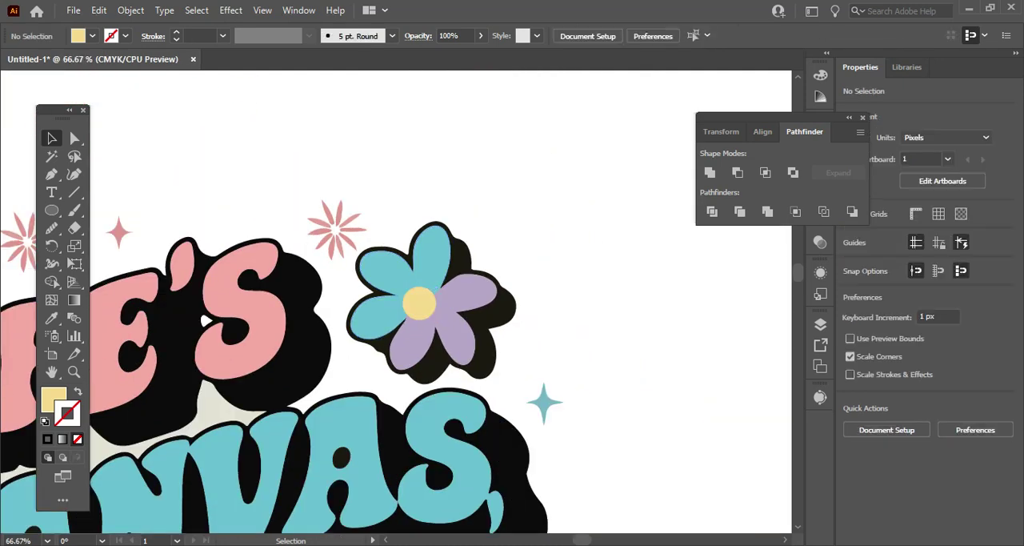
Duplicate the upper flower's 57 px yellow circle onto the multicoloured left flower's centre at X 792.5 px, Y 1341.5 px.
scroll(329, 439, left, 20)
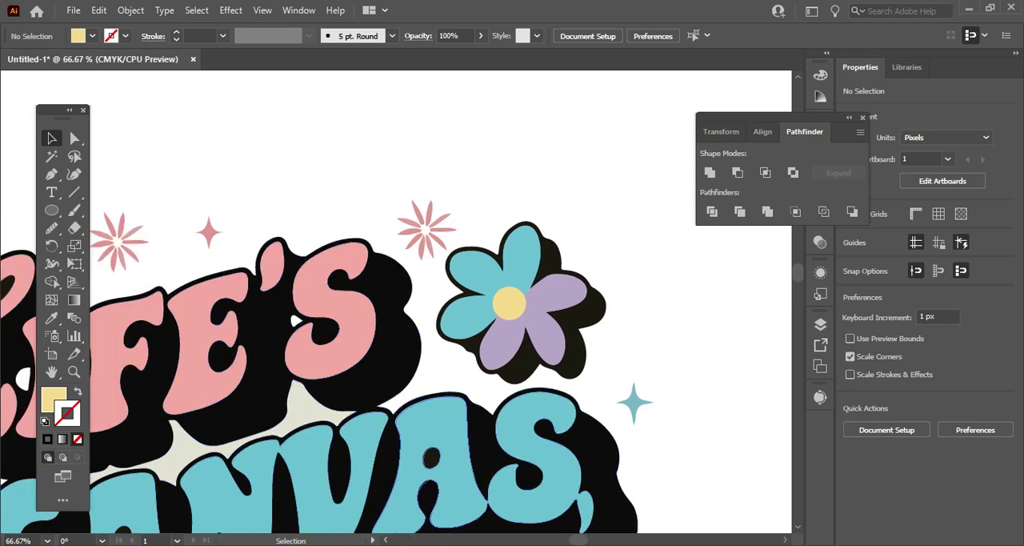
scroll(328, 439, down, 5)
scroll(328, 438, down, 12)
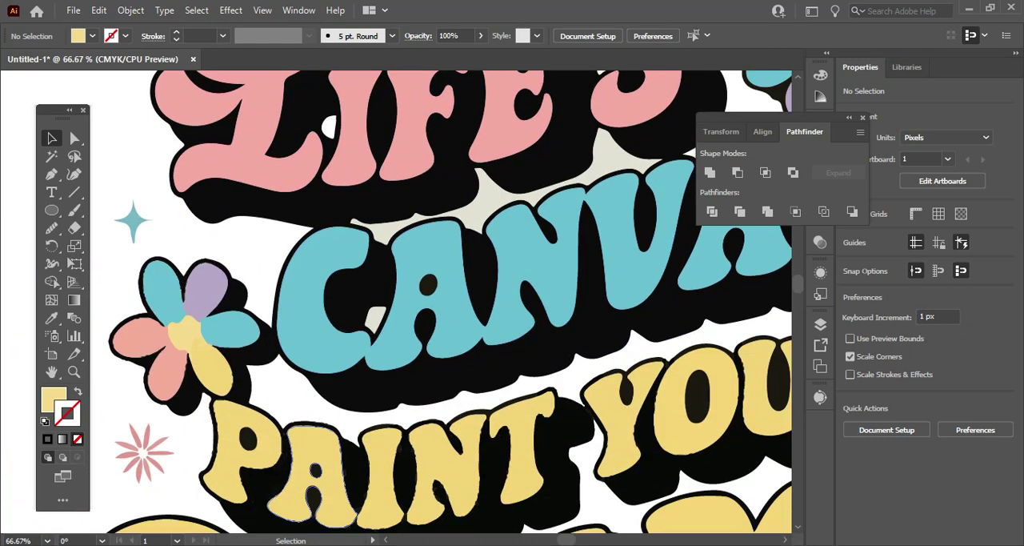
scroll(328, 438, up, 8)
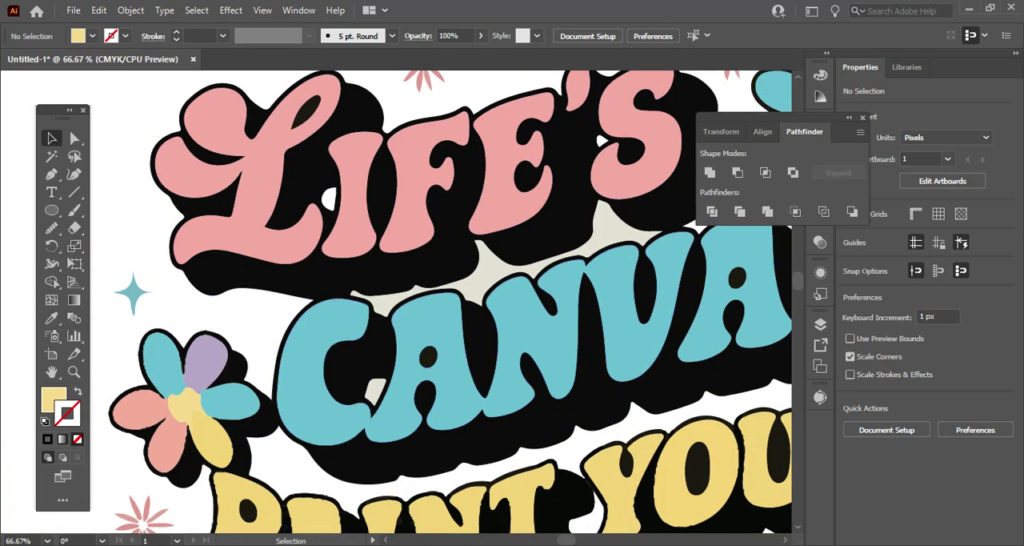
scroll(640, 524, right, 5)
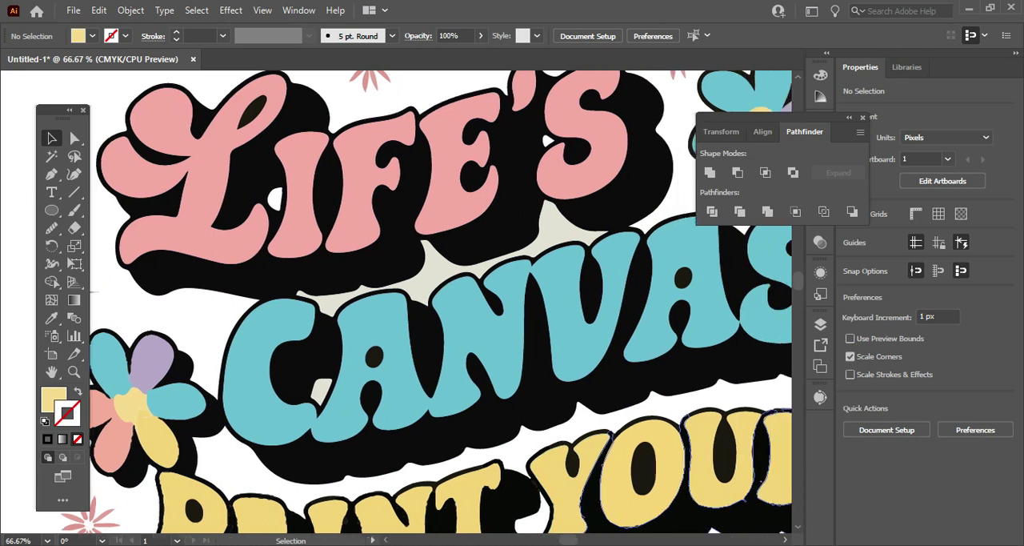
click(653, 122)
drag(653, 122, 144, 346)
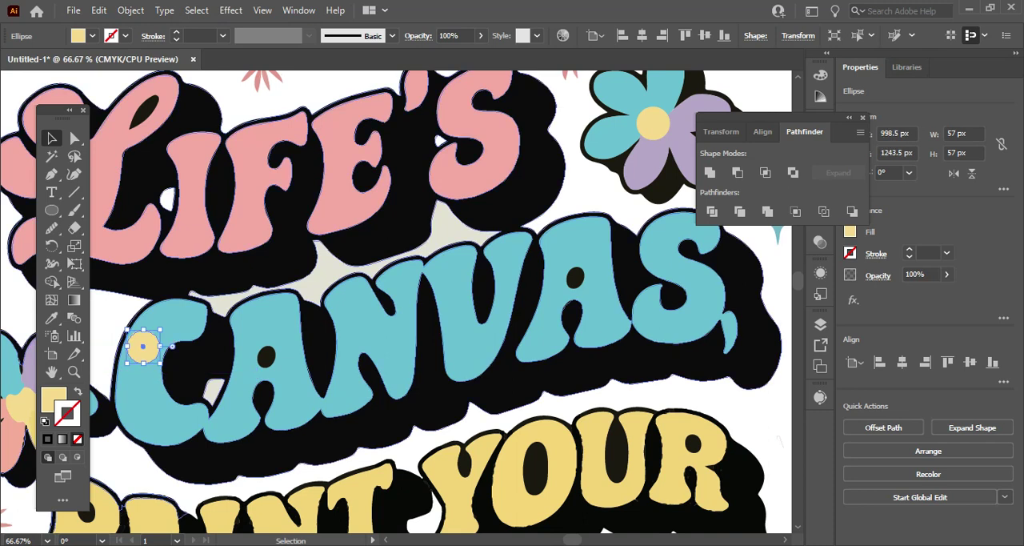
scroll(424, 504, left, 6)
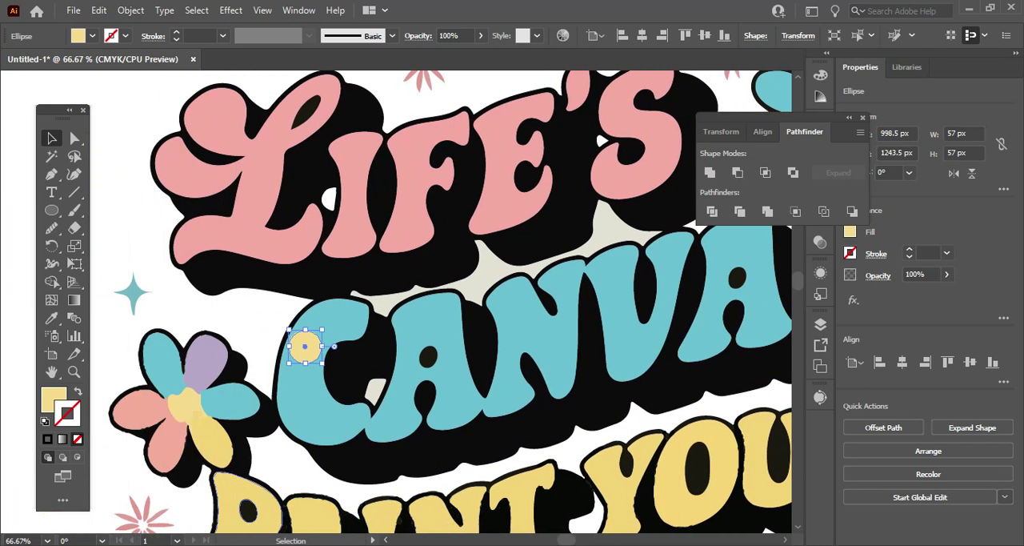
drag(352, 349, 240, 403)
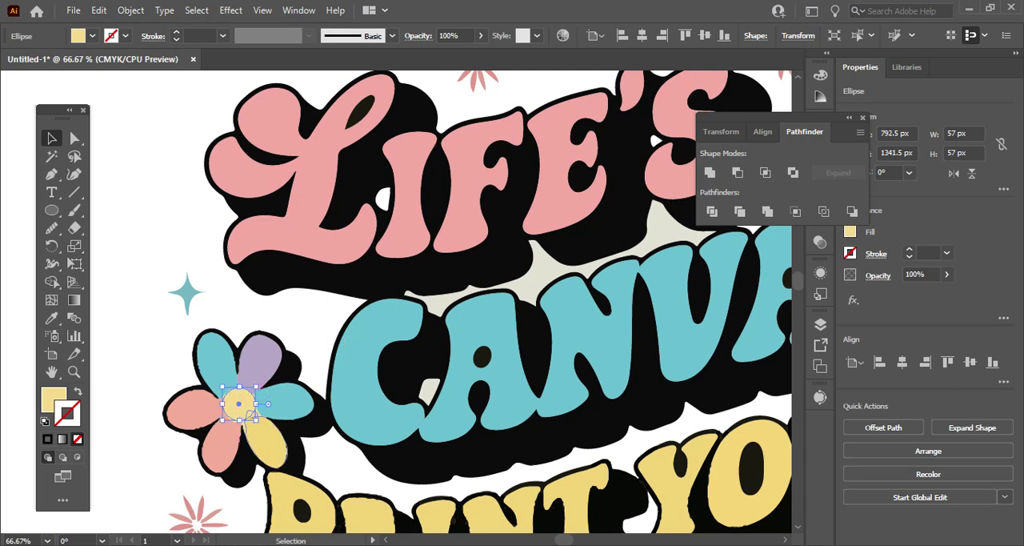
Move the copied circle aside and delete the left flower's irregular yellow centre.
scroll(253, 413, up, 3)
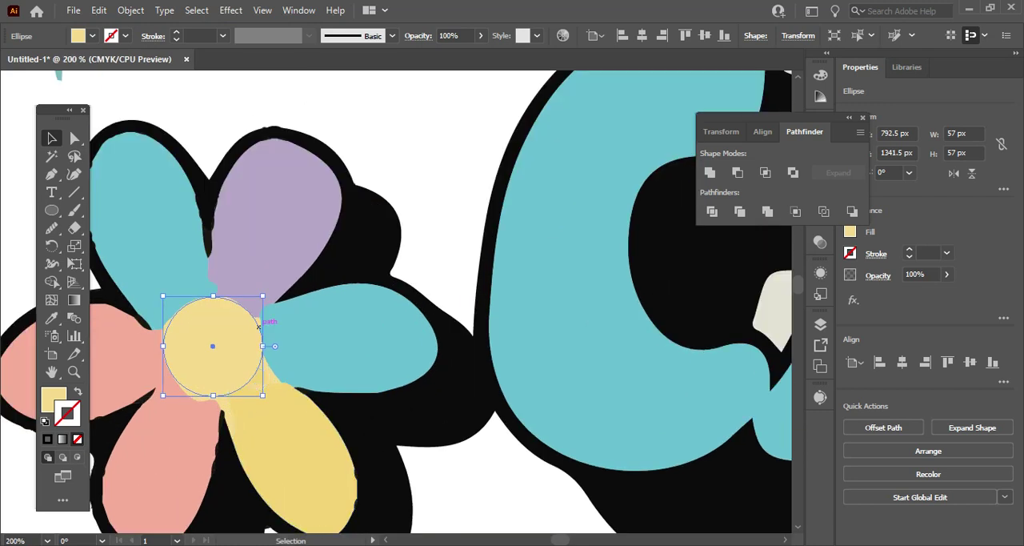
drag(237, 354, 349, 358)
click(232, 349)
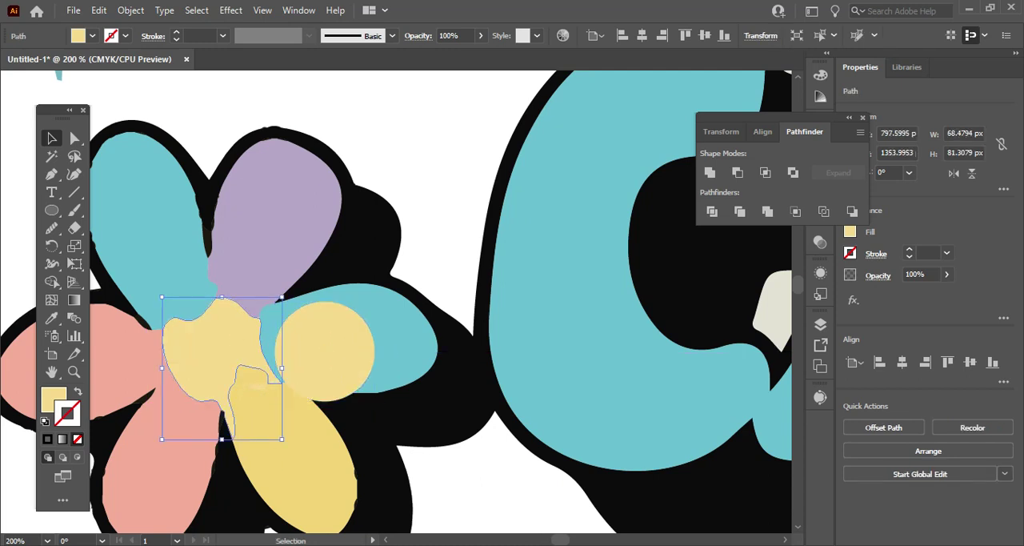
key(Delete)
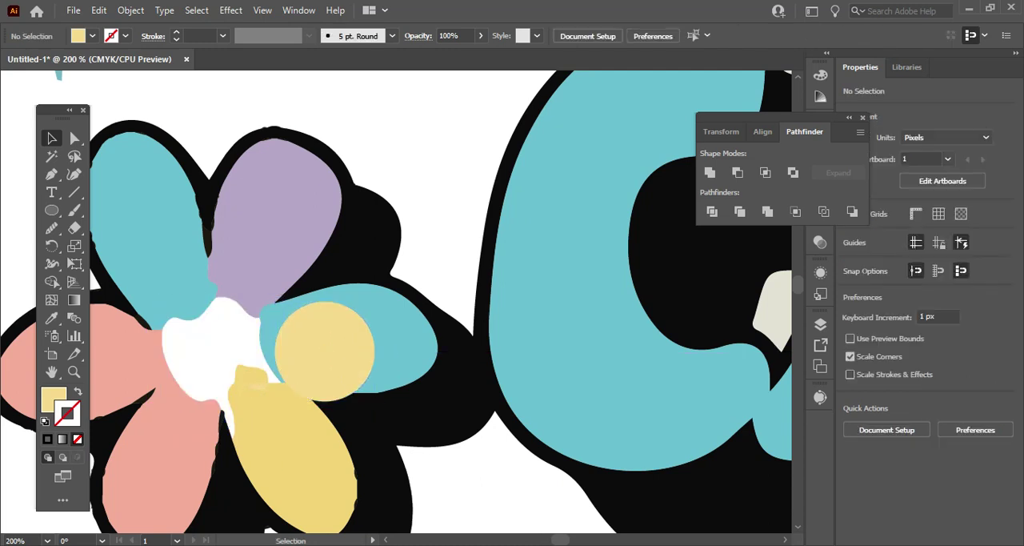
Place the yellow circle at X 791.5 px, Y 1344.5 px in the left flower and enlarge it to 73 px.
click(326, 346)
drag(316, 350, 212, 350)
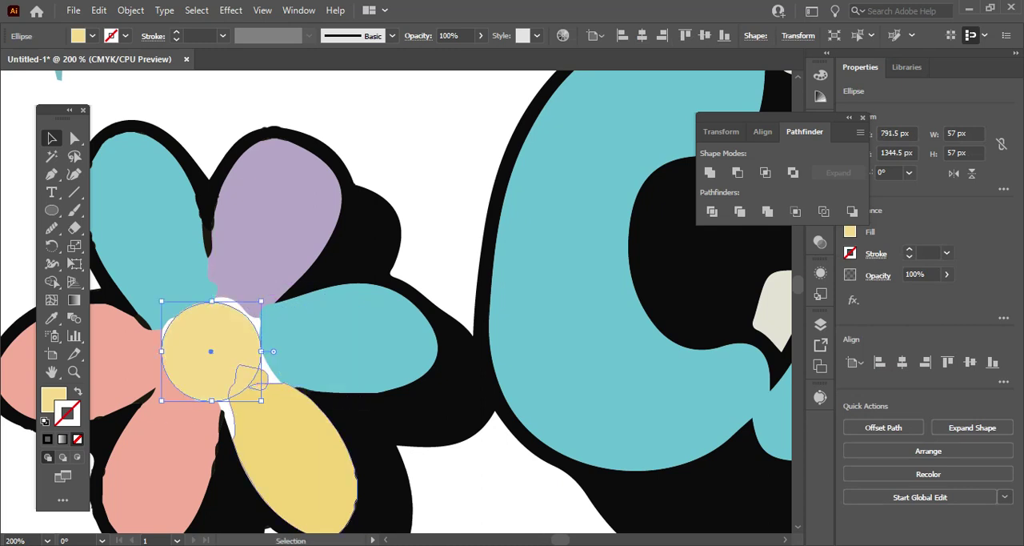
drag(261, 399, 275, 414)
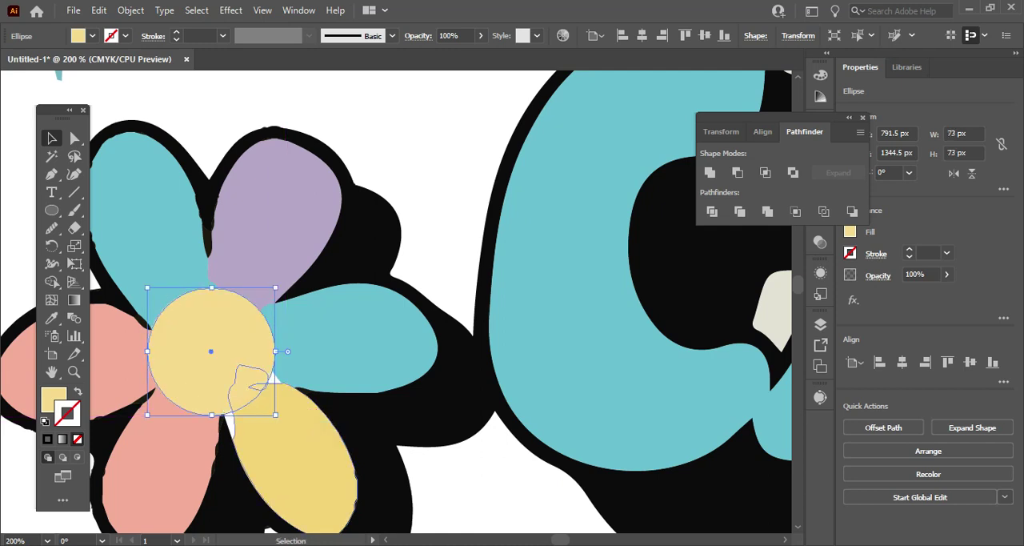
click(447, 235)
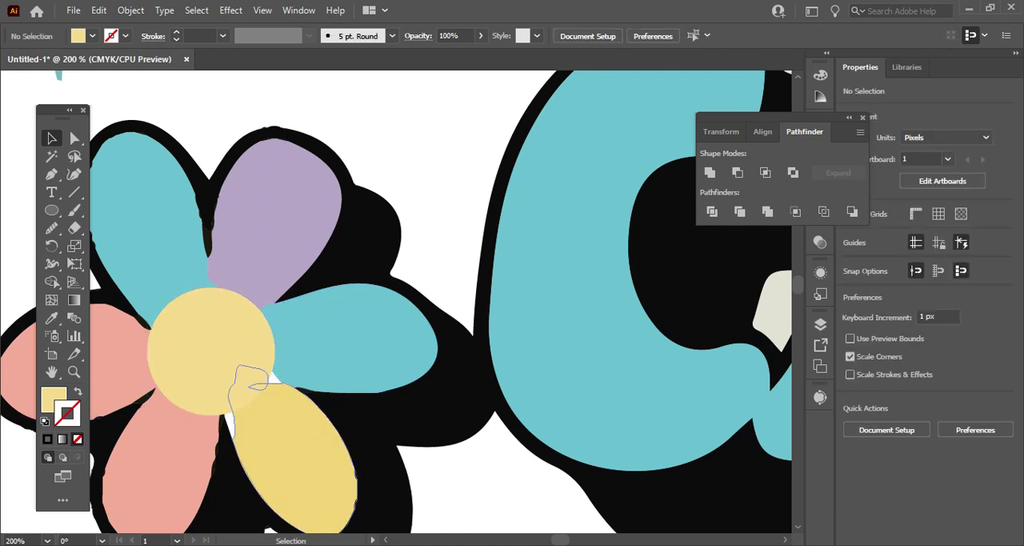
Smooth the yellow petal's notched base and the edge facing the lower pink petal.
click(294, 444)
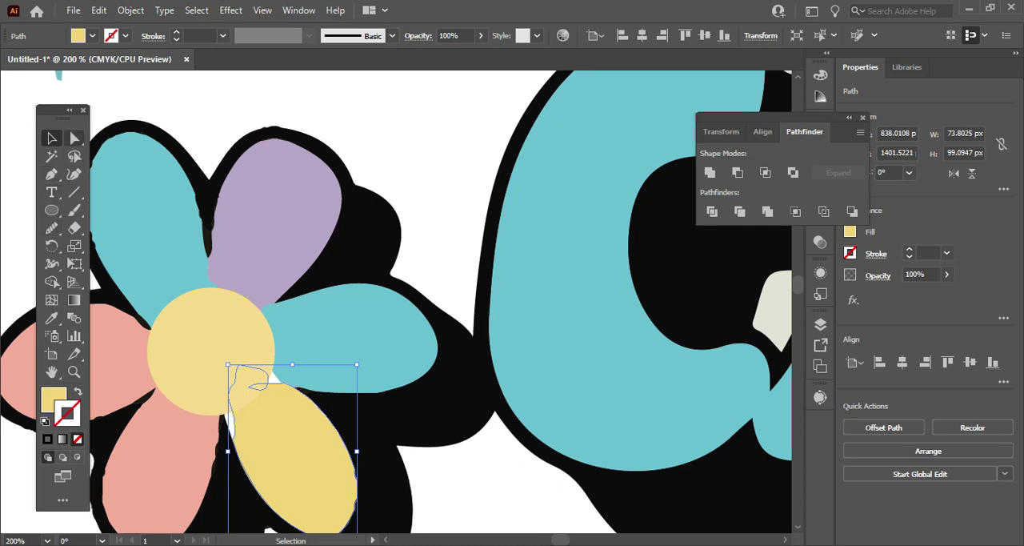
click(74, 138)
click(249, 386)
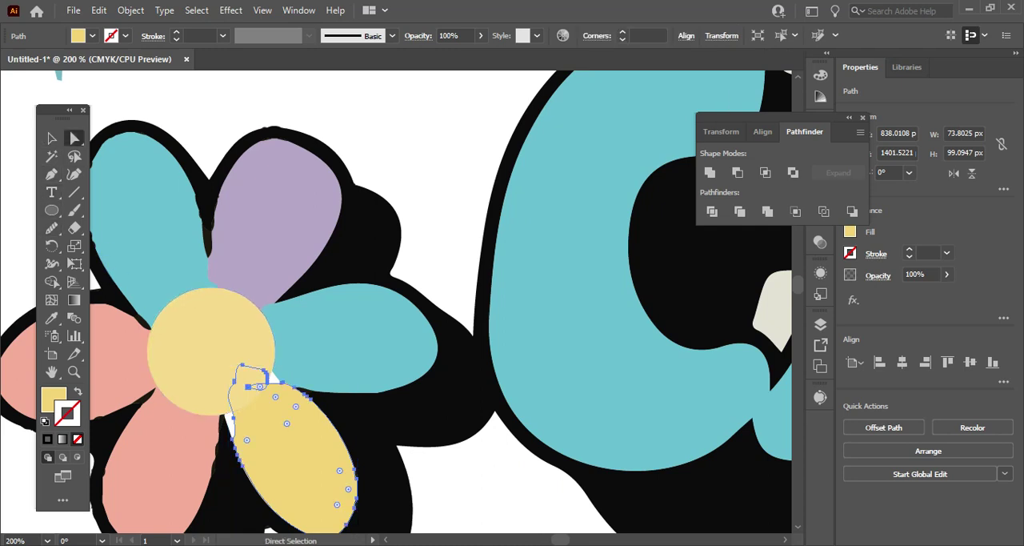
click(258, 386)
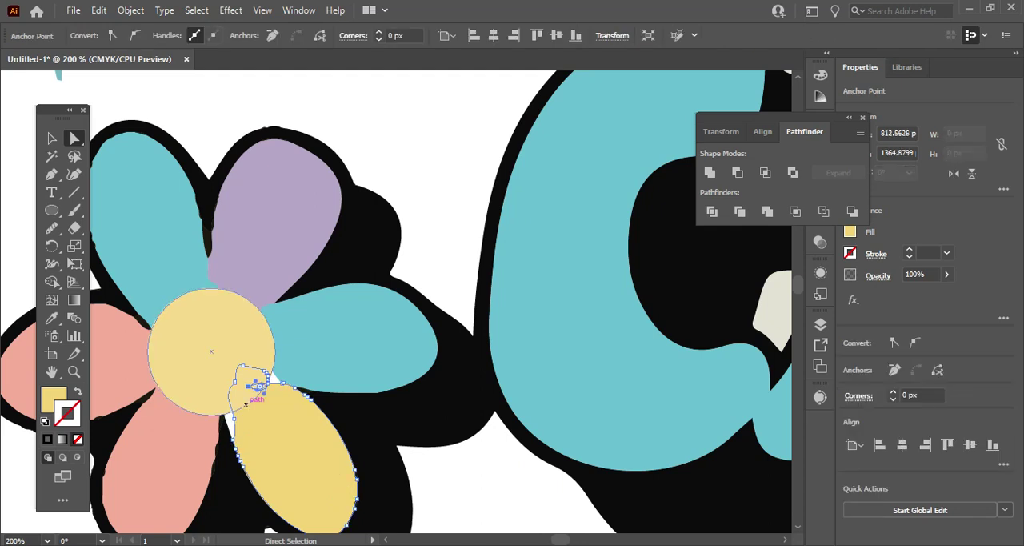
click(51, 228)
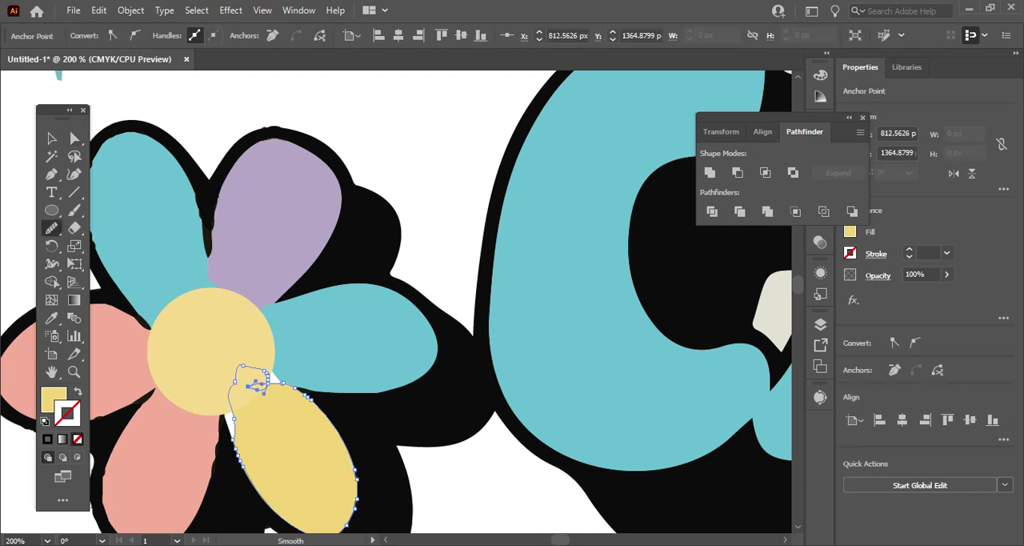
drag(270, 375, 299, 402)
drag(233, 405, 238, 452)
drag(232, 412, 237, 437)
drag(226, 398, 240, 466)
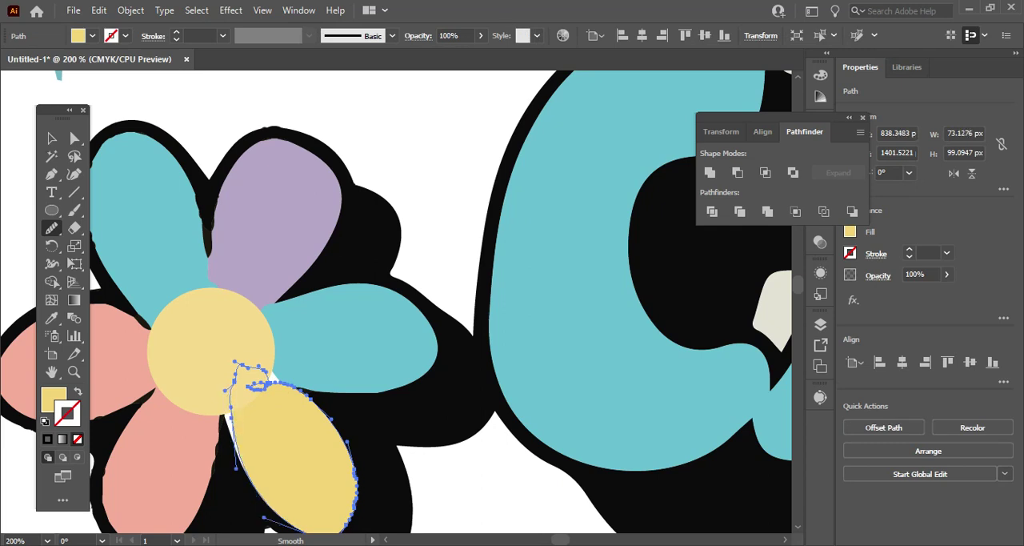
drag(229, 416, 243, 466)
Try smoothing the yellow petal's inner edge and base notch further, and undo these strokes.
drag(227, 398, 235, 444)
mouse_move(256, 385)
mouse_down()
mouse_move(288, 387)
mouse_move(267, 386)
mouse_up()
key(ctrl+z)
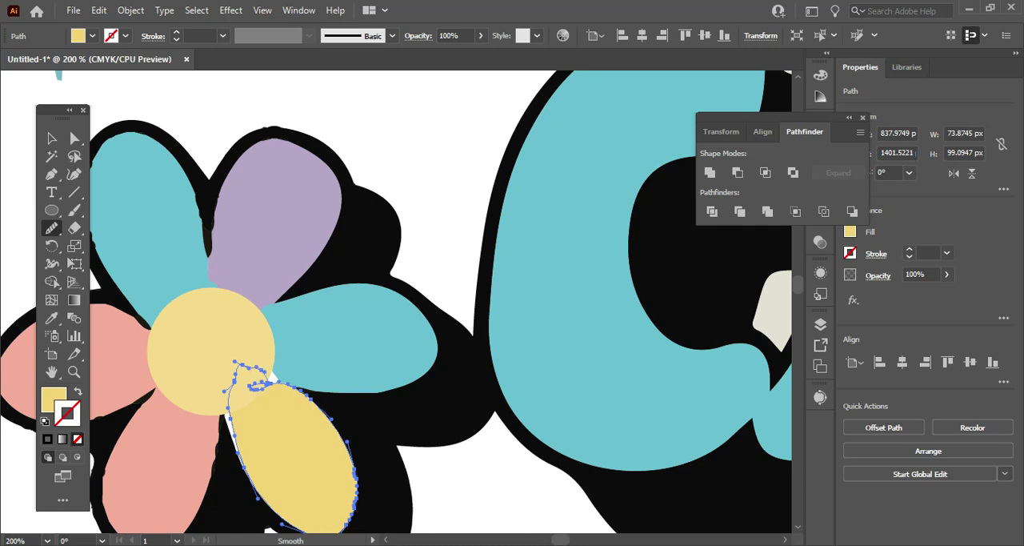
key(ctrl+z)
Round the yellow petal's base under the centre circle with the Smooth tool.
mouse_move(291, 384)
mouse_down()
mouse_move(264, 368)
mouse_move(237, 372)
mouse_move(260, 387)
mouse_move(230, 393)
mouse_move(237, 368)
mouse_move(251, 389)
mouse_move(229, 411)
mouse_up()
drag(235, 369, 230, 416)
drag(232, 377, 231, 423)
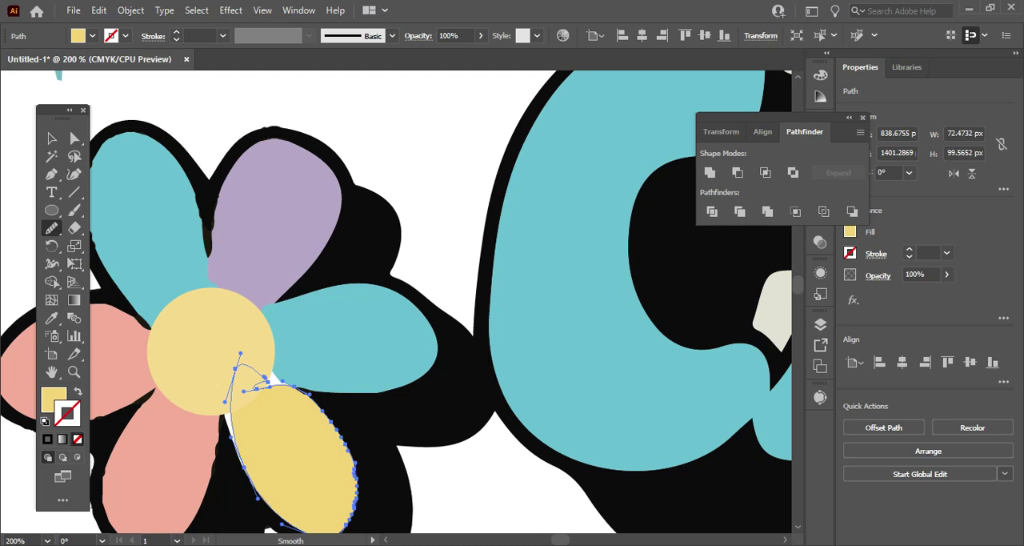
Widen the yellow petal's curve to close the white gap beside the lower pink petal and delete its stray anchor at X 817.9984 px, Y 1365.8419 px.
click(74, 138)
click(225, 402)
drag(225, 401, 211, 414)
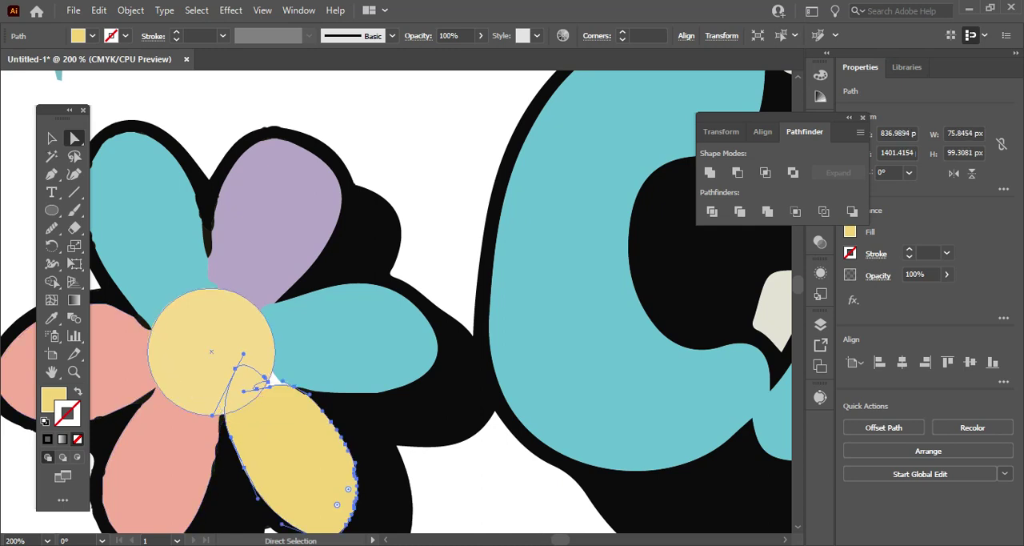
click(257, 388)
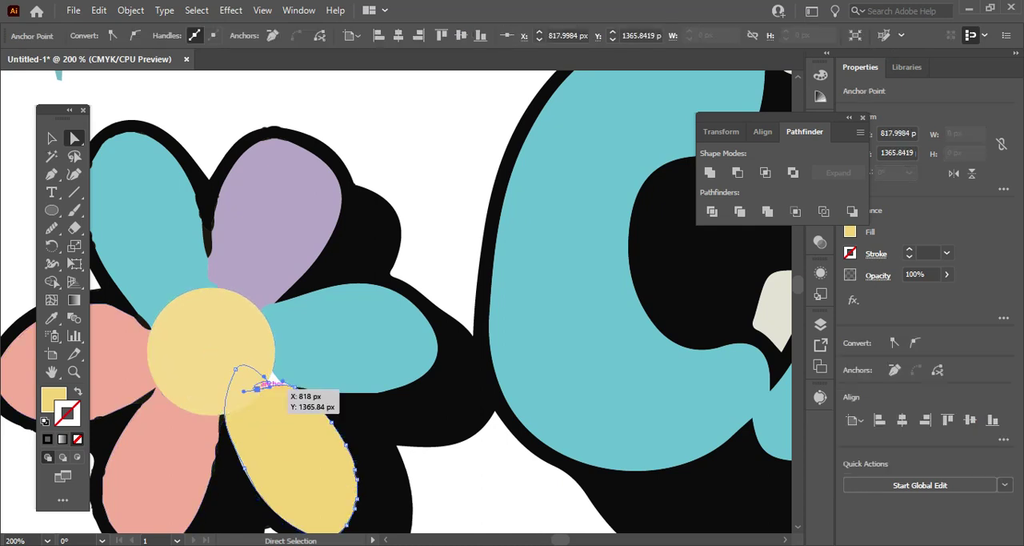
key(Delete)
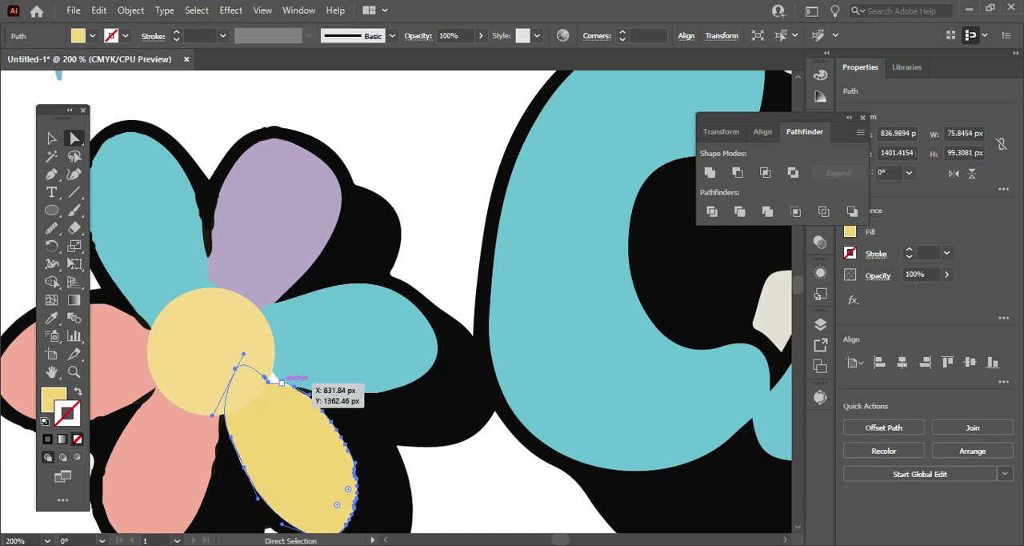
Delete all anchor points of the small leftover yellow fragment between the centre circle and the right teal petal.
click(273, 377)
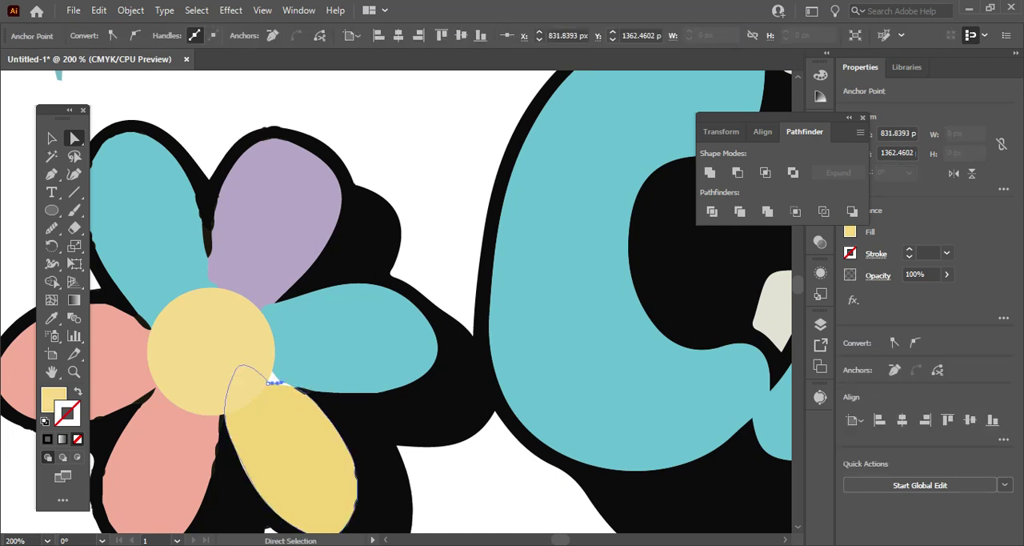
click(274, 378)
drag(274, 378, 276, 375)
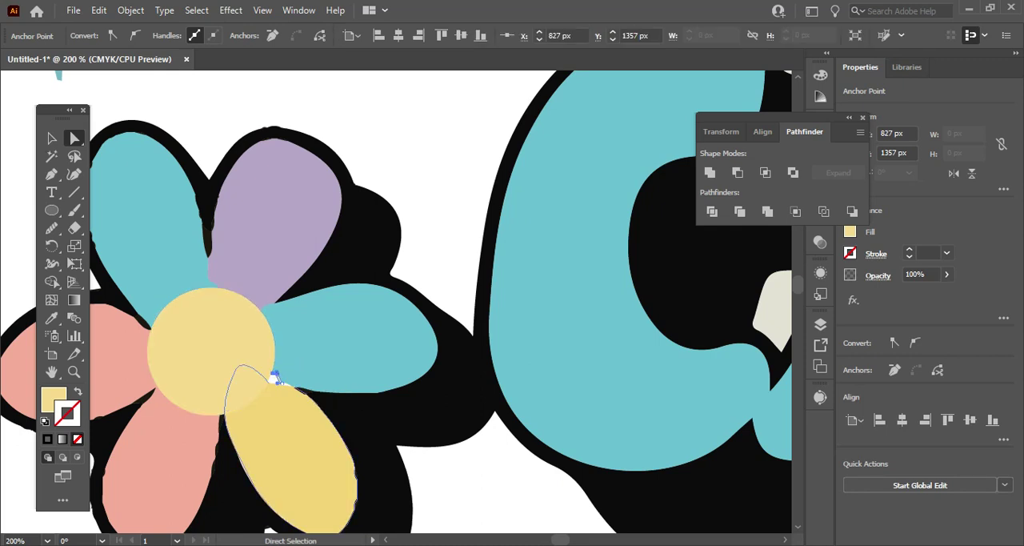
key(Delete)
click(272, 370)
click(282, 384)
key(Delete)
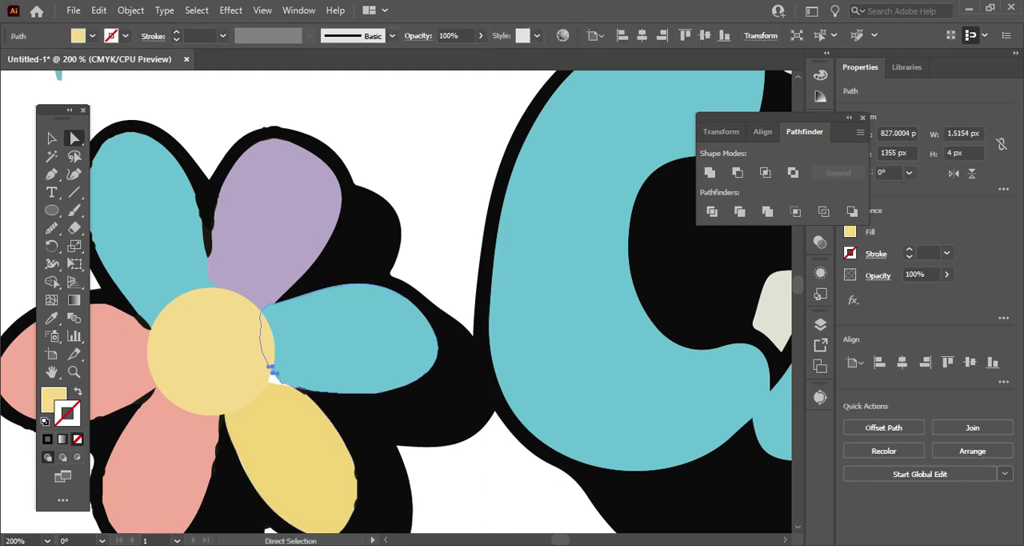
click(274, 373)
key(Delete)
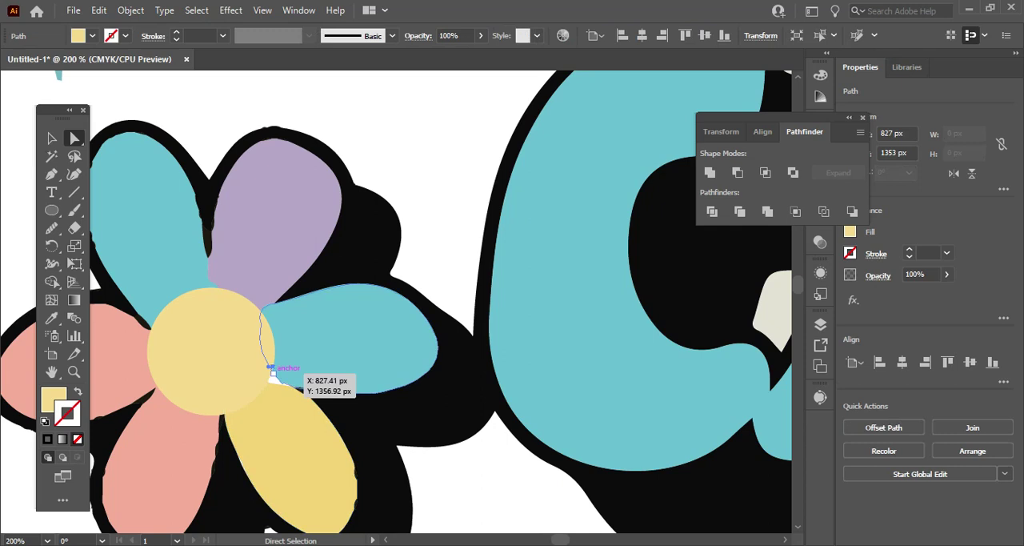
key(Delete)
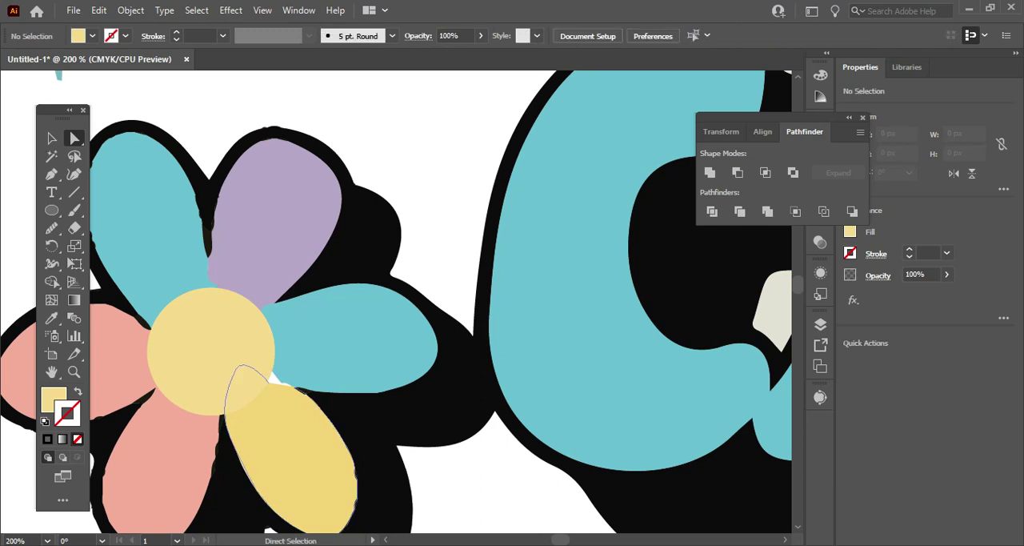
Try deleting the yellow petal's anchor point at X 805.5177 px, Y 1354.5917 px, and undo the deletion.
click(290, 432)
scroll(296, 464, up, 2)
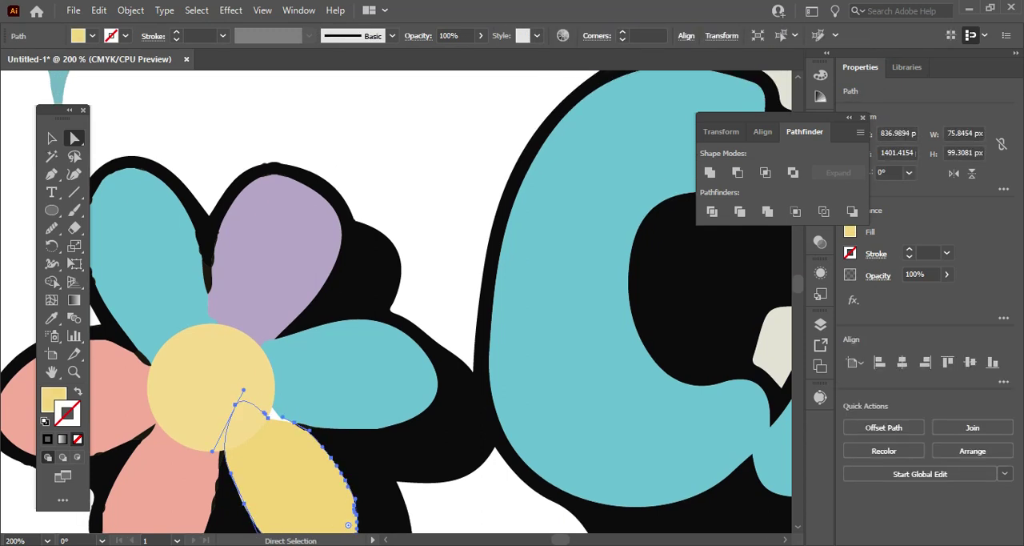
scroll(296, 464, down, 4)
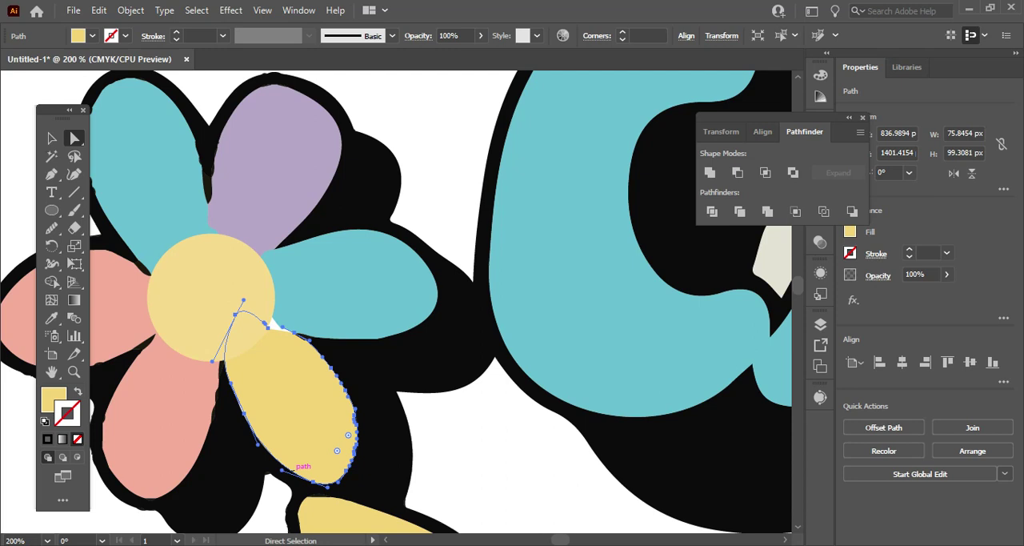
scroll(300, 468, up, 1)
scroll(311, 452, up, 2)
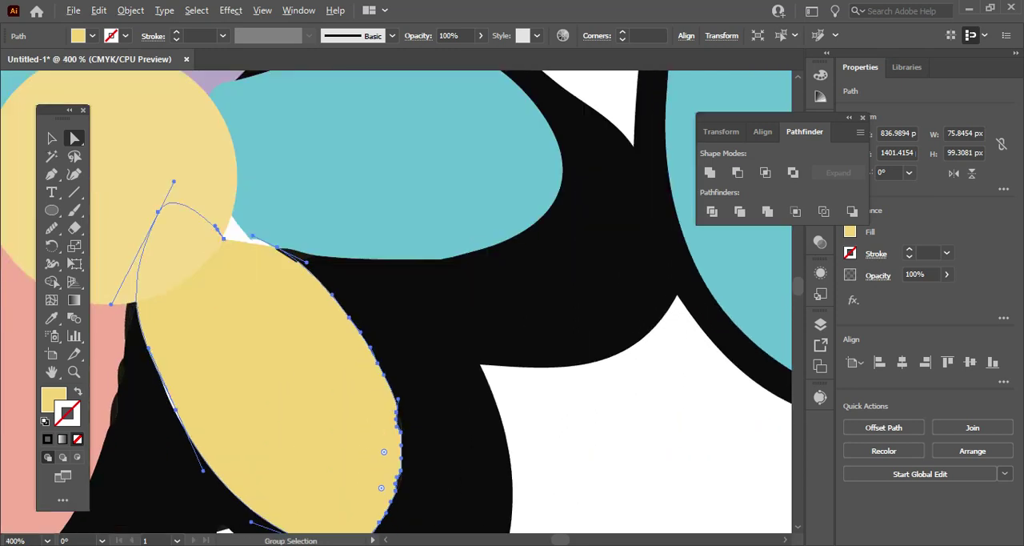
key(v)
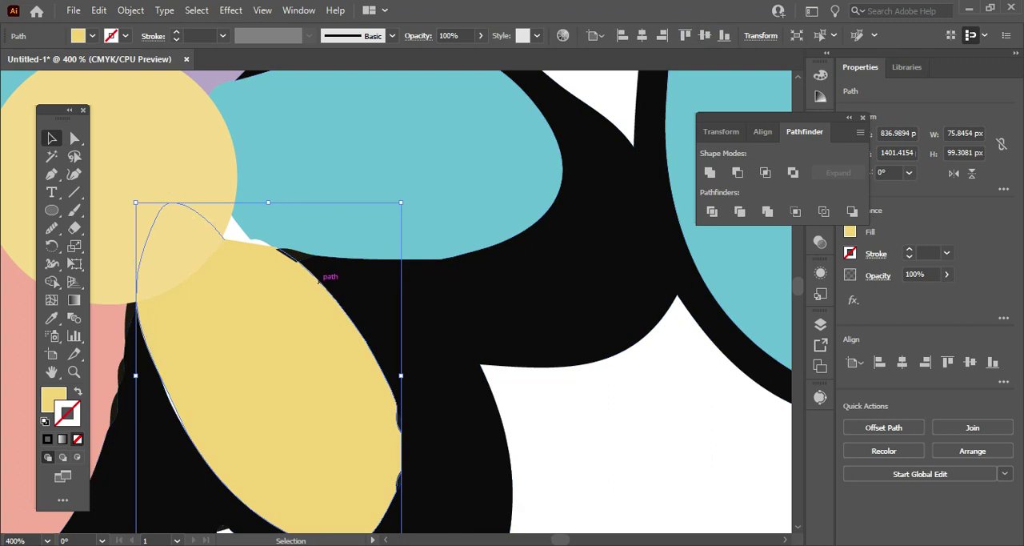
key(a)
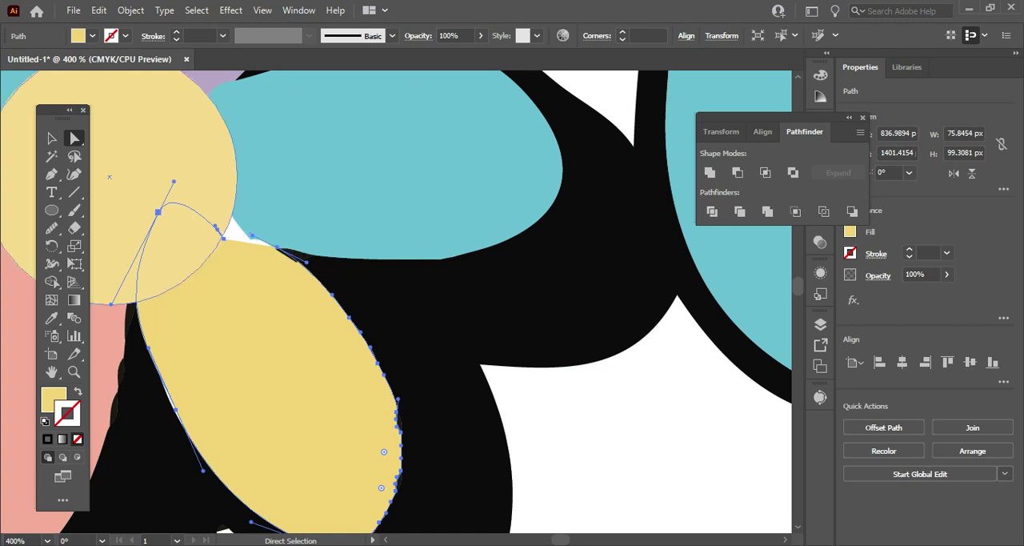
click(220, 235)
key(Delete)
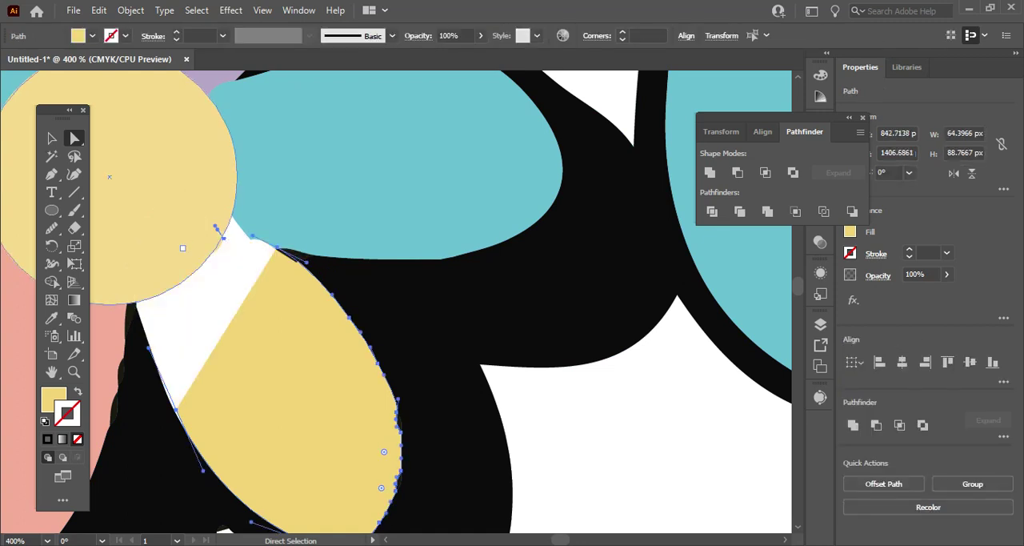
key(ctrl+z)
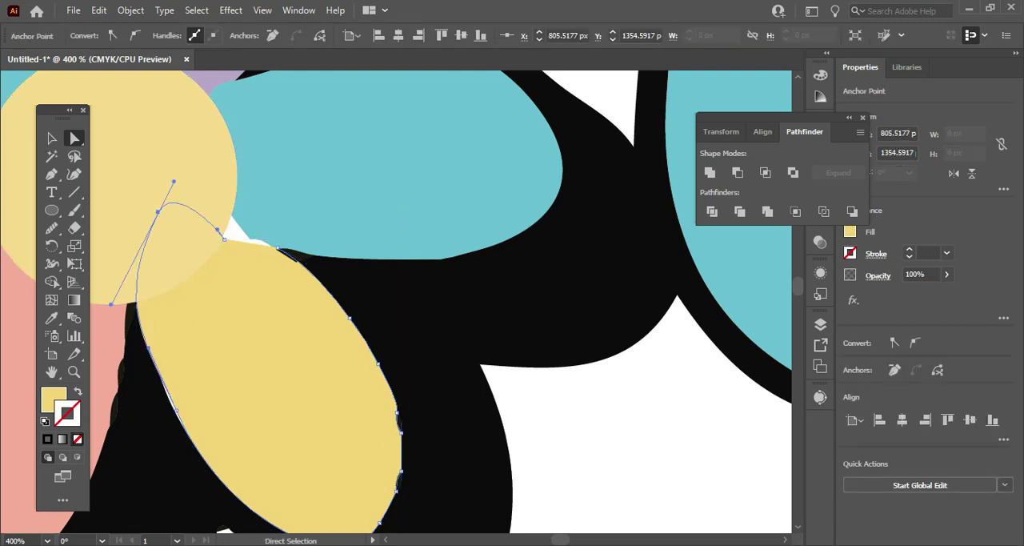
Move the yellow petal's anchor point at the centre circle's edge to X 827 px, Y 1357 px to cover the white gap.
click(276, 248)
drag(225, 236, 233, 219)
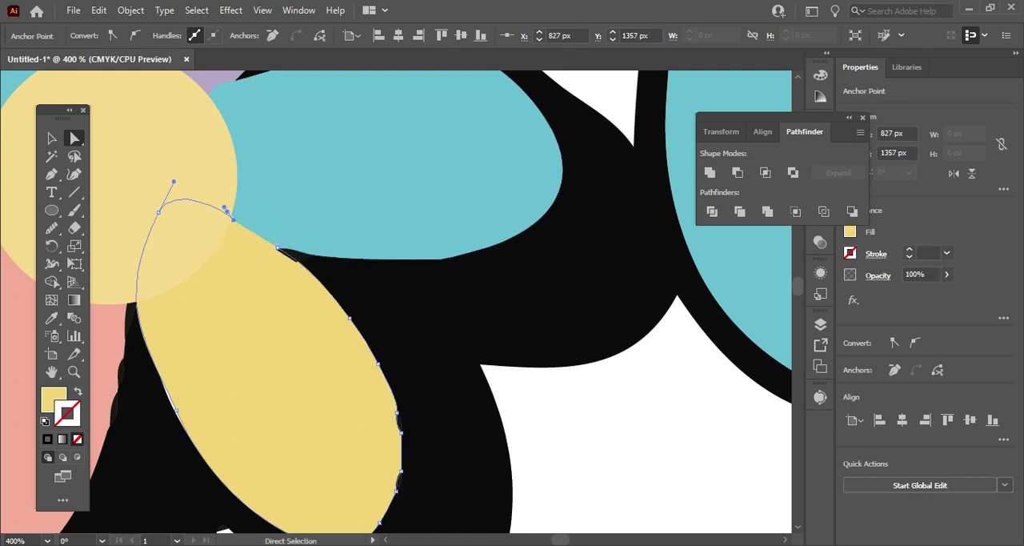
scroll(110, 231, up, 2)
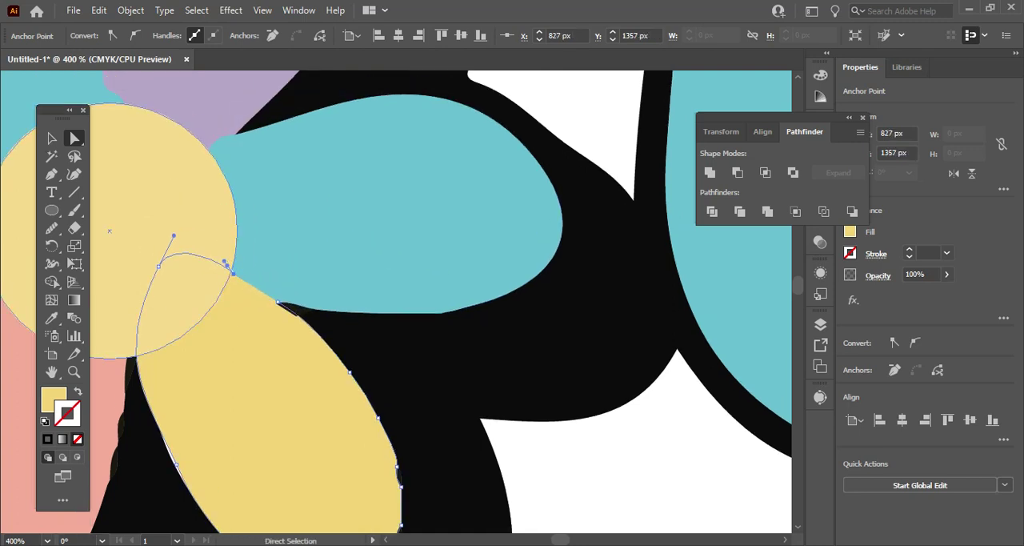
scroll(110, 231, down, 3)
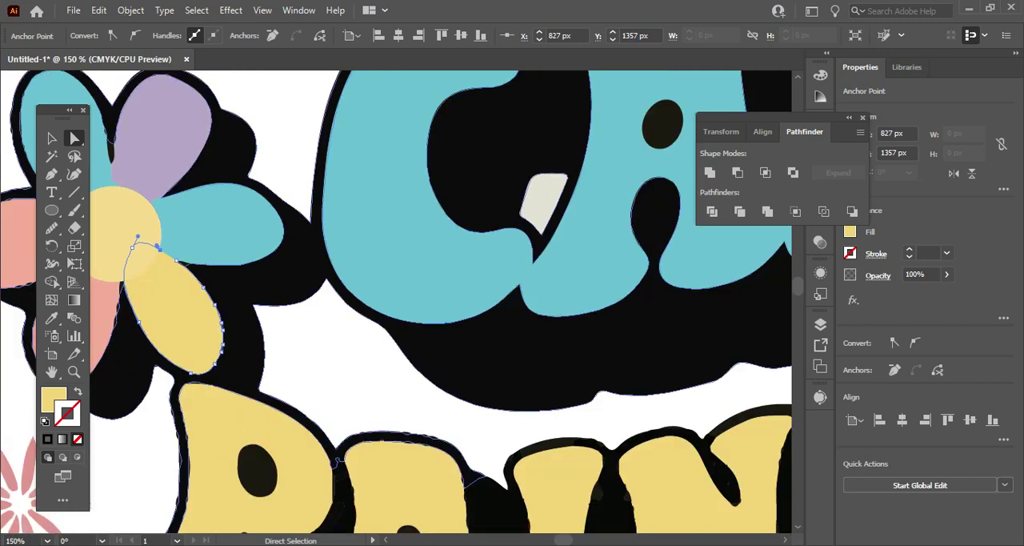
Bring the flower's yellow centre circle to the front of the petals and deselect it.
scroll(112, 232, left, 3)
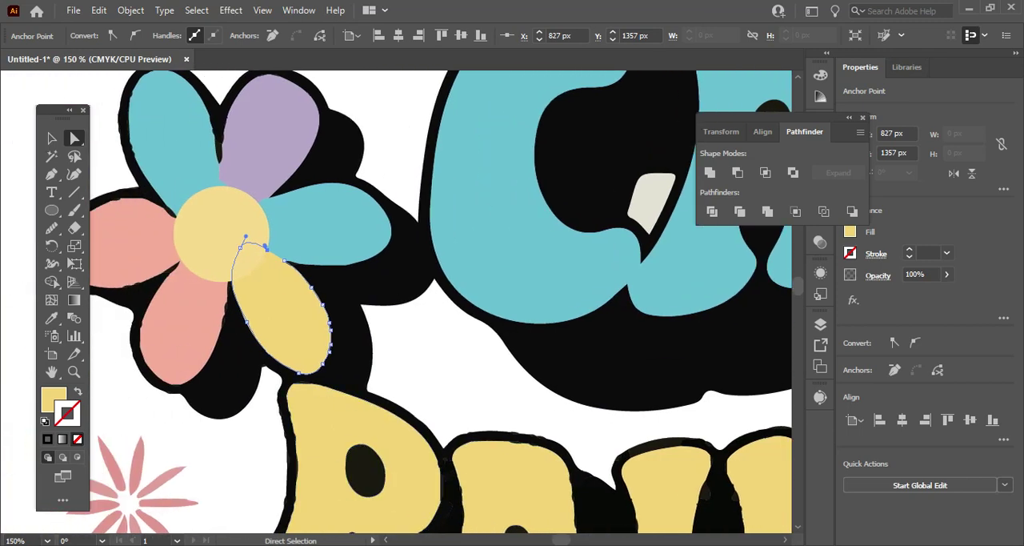
click(219, 234)
right_click(219, 196)
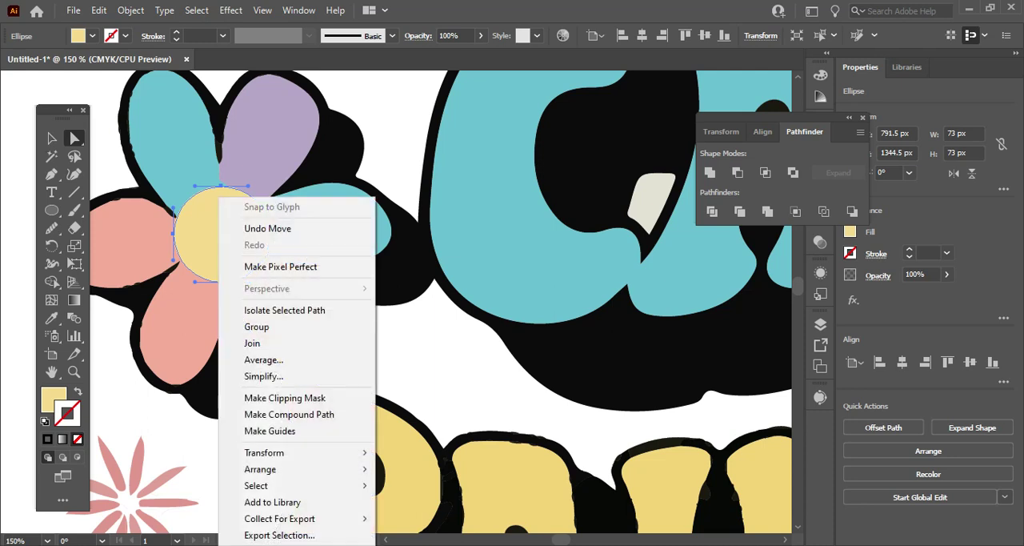
mouse_move(264, 453)
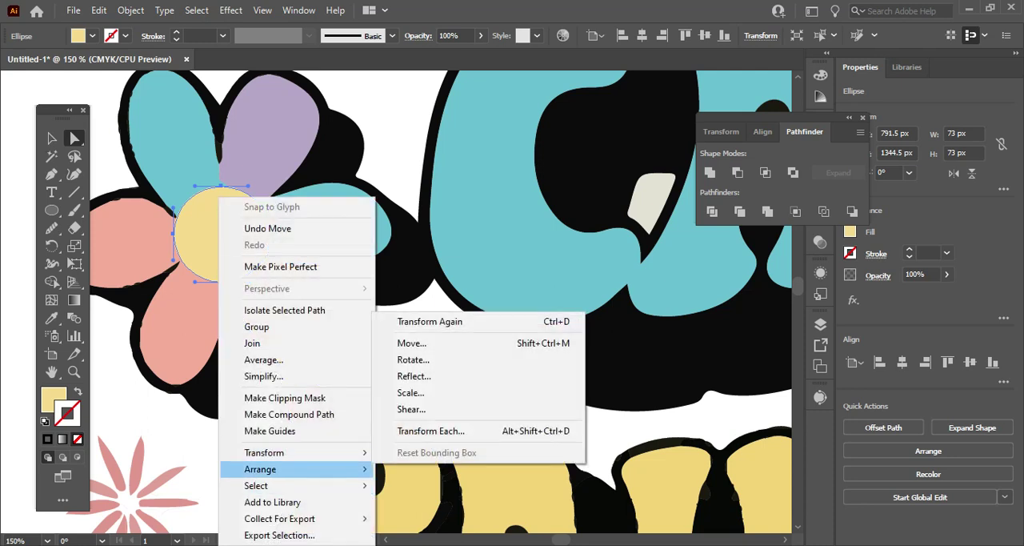
click(424, 469)
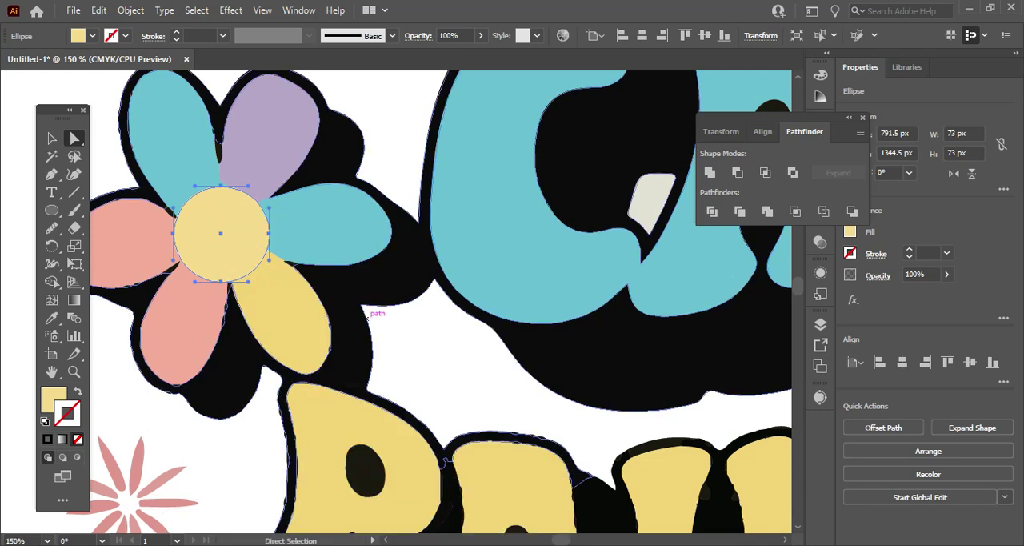
click(459, 330)
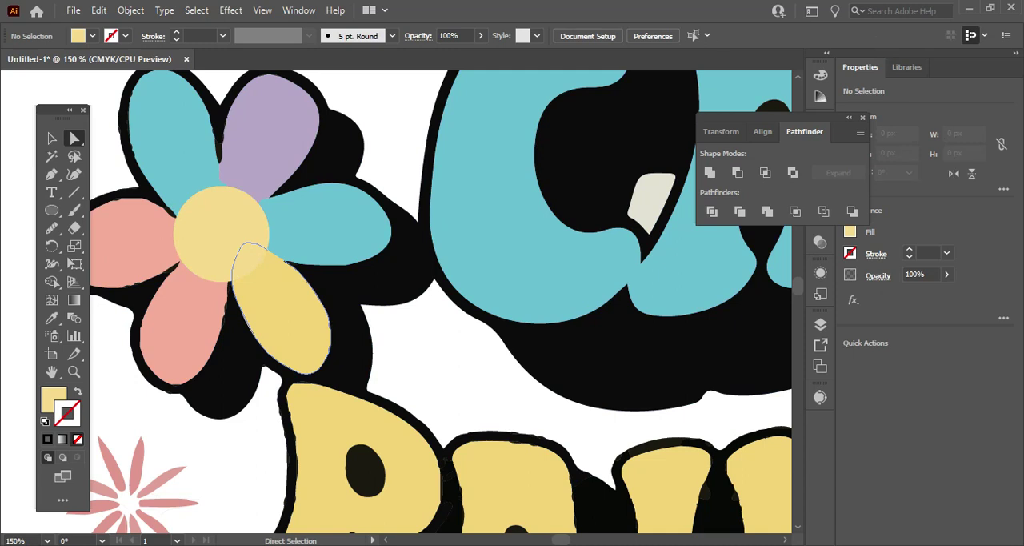
Select the pink petal shape and smooth the lower petal's bumpy edge facing the yellow petal with the Smooth tool.
scroll(400, 304, down, 4)
scroll(400, 304, up, 2)
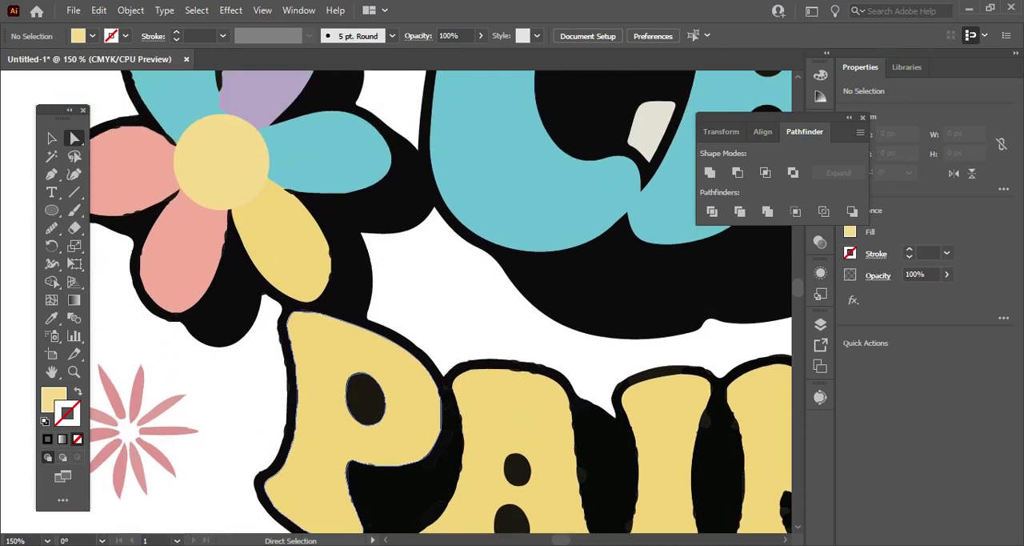
scroll(203, 165, up, 3)
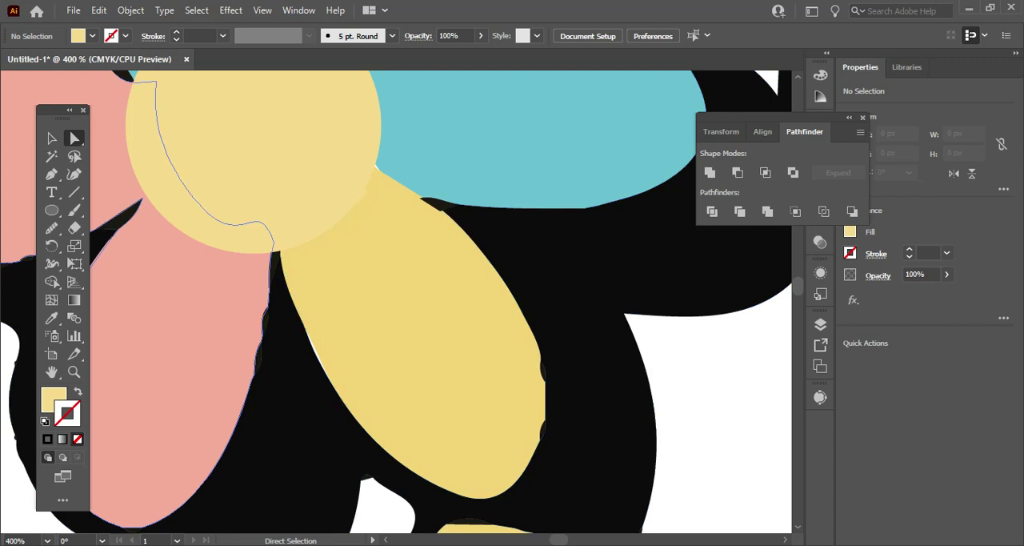
click(253, 377)
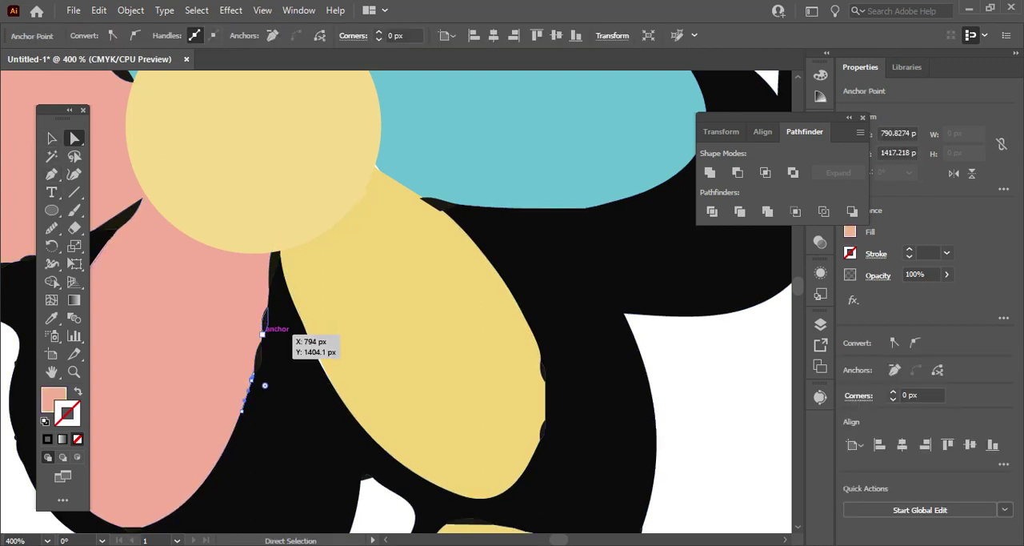
click(266, 322)
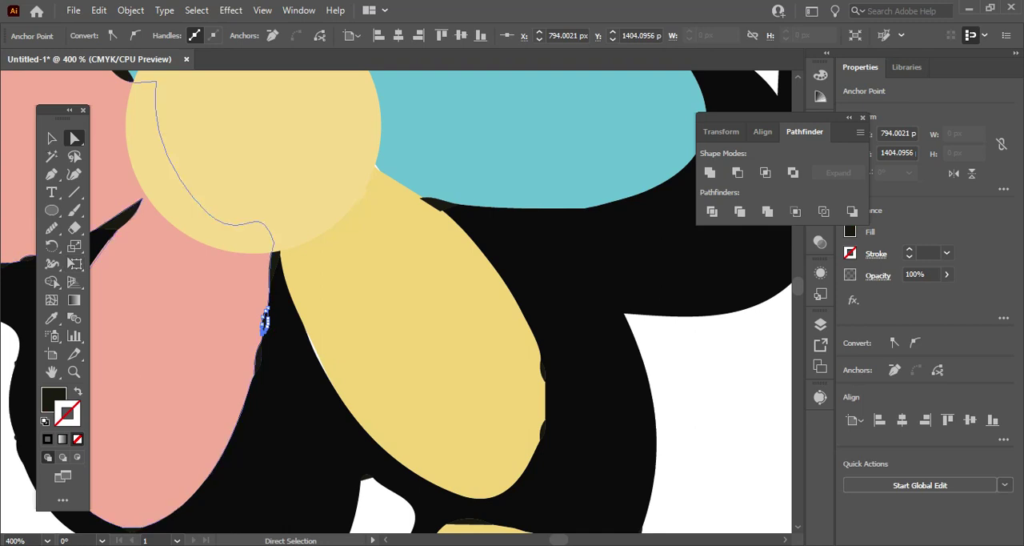
click(109, 237)
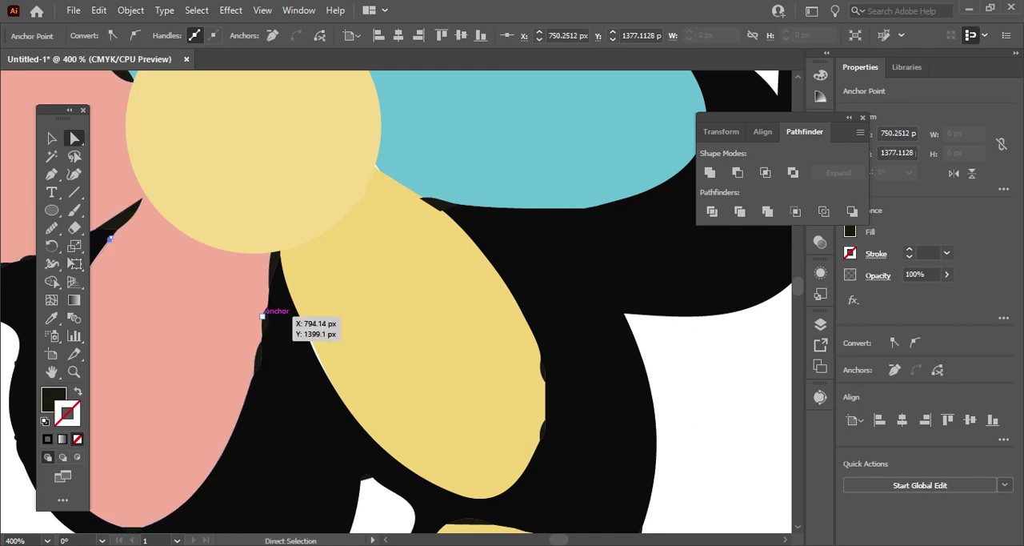
key(v)
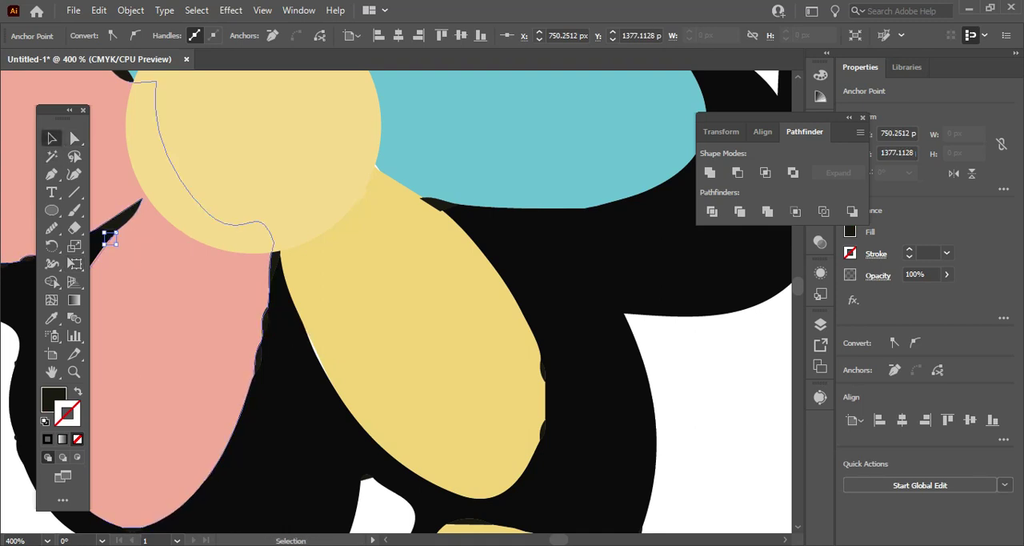
click(109, 238)
click(74, 137)
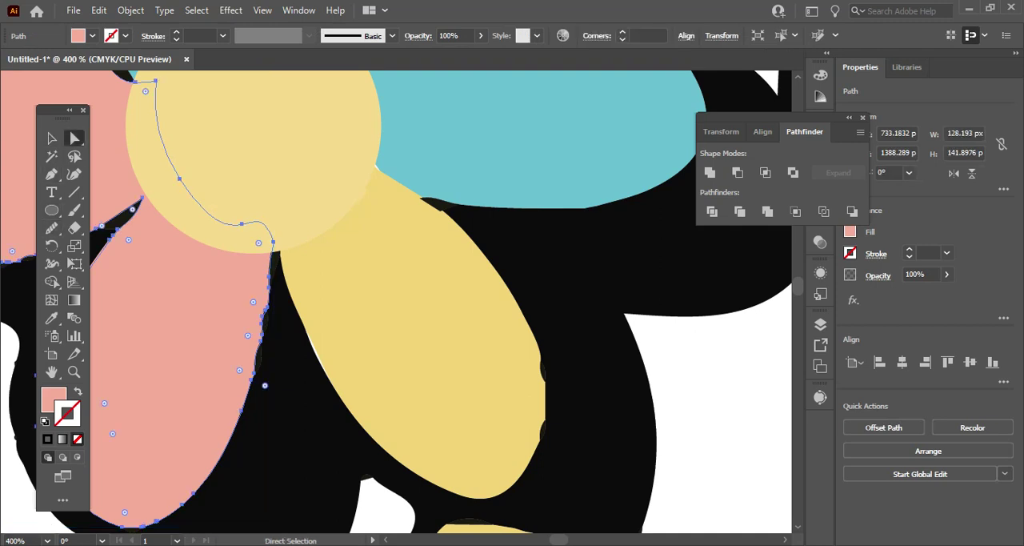
click(52, 228)
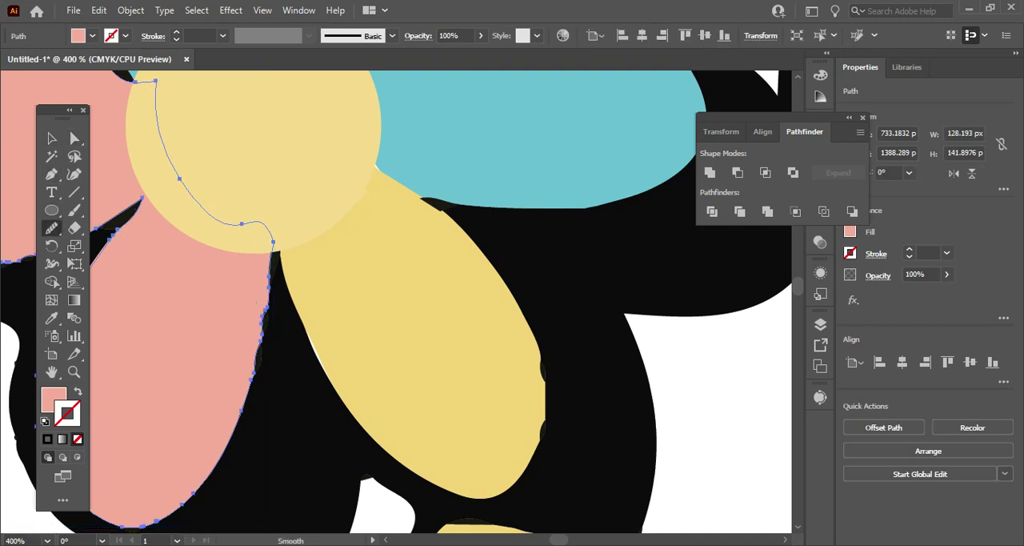
drag(269, 279, 251, 368)
drag(268, 282, 245, 400)
drag(268, 308, 247, 394)
drag(262, 333, 246, 378)
drag(271, 260, 268, 308)
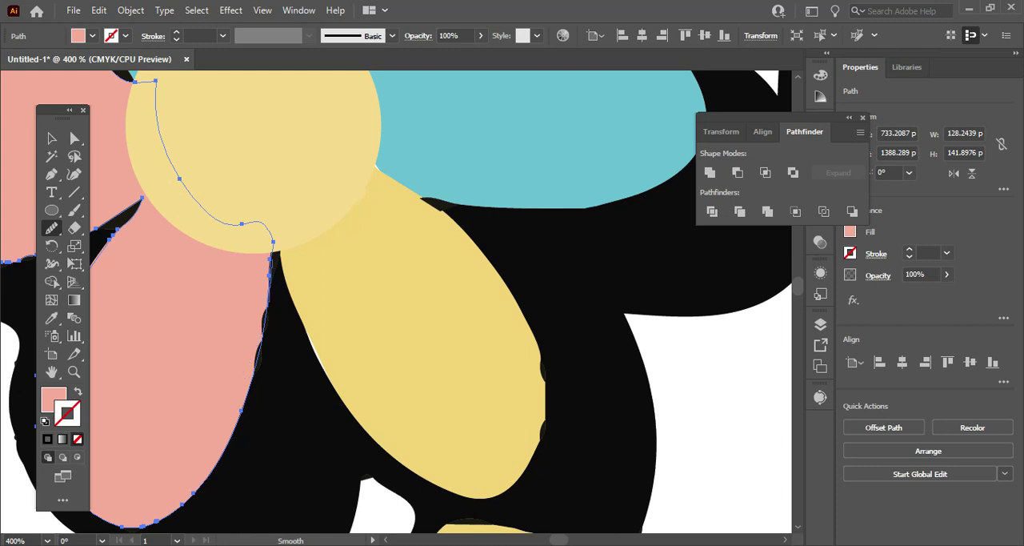
Smooth the lower and upper edges of the left pink petal with the Smooth tool.
scroll(396, 303, up, 3)
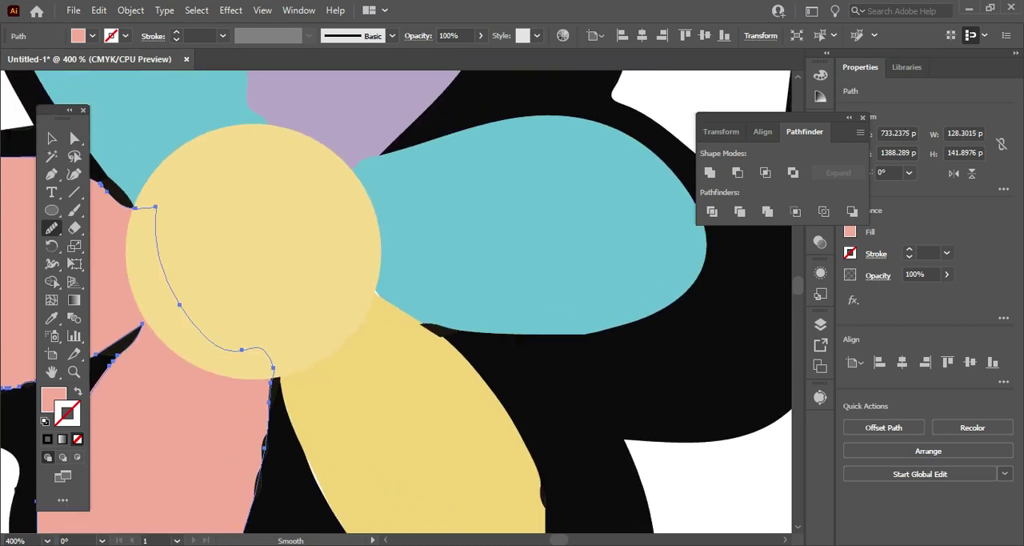
scroll(396, 302, left, 5)
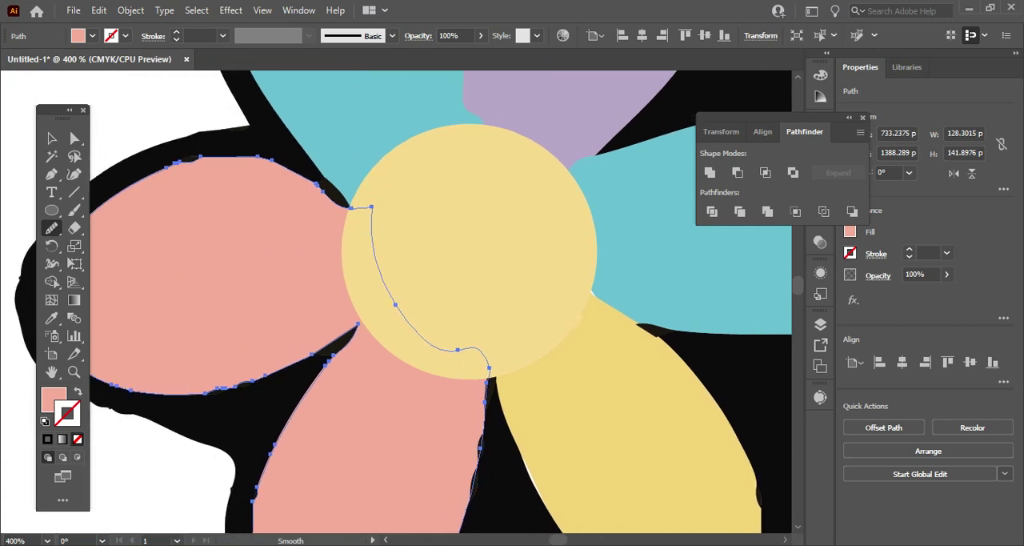
drag(264, 375, 272, 372)
drag(206, 391, 264, 377)
drag(203, 391, 259, 376)
drag(196, 393, 241, 385)
scroll(400, 304, up, 4)
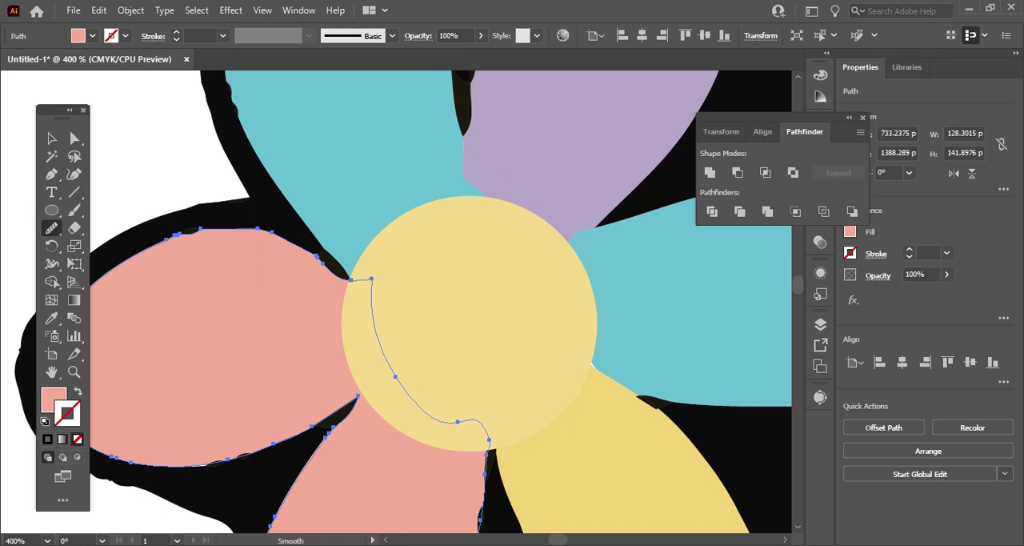
drag(279, 289, 339, 328)
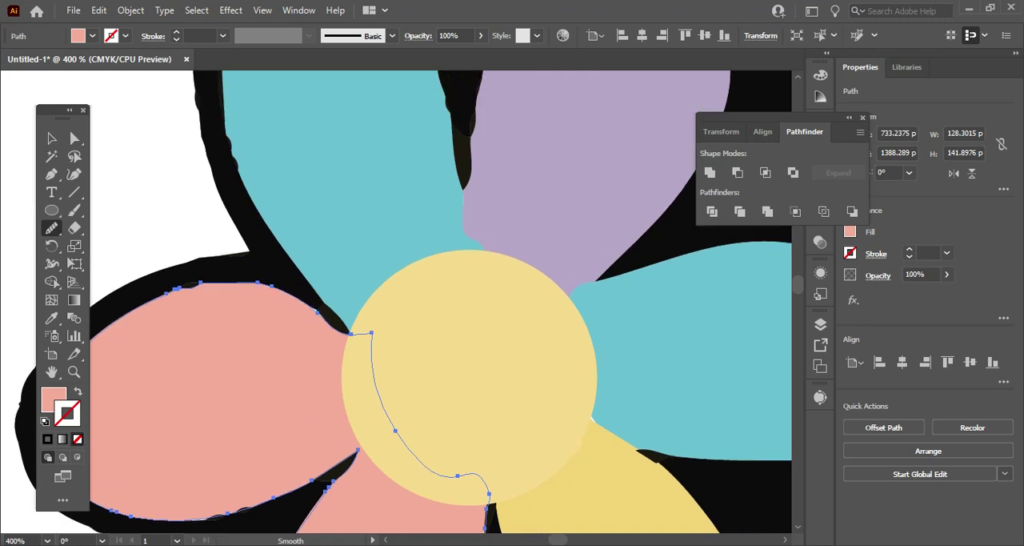
drag(112, 323, 204, 282)
Select the upper-left teal petal and smooth its bumpy outline on both sides with the Smooth tool.
scroll(400, 304, up, 5)
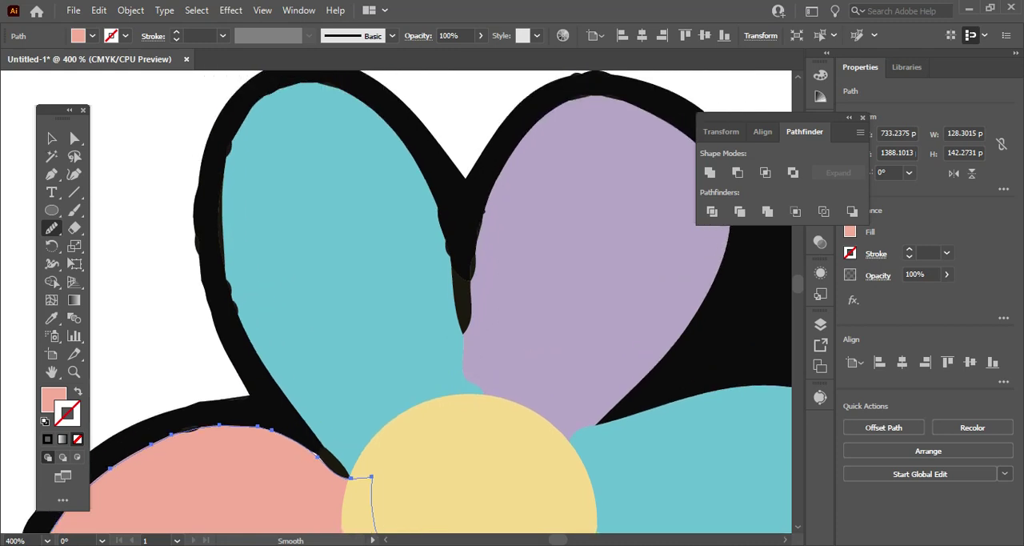
click(74, 138)
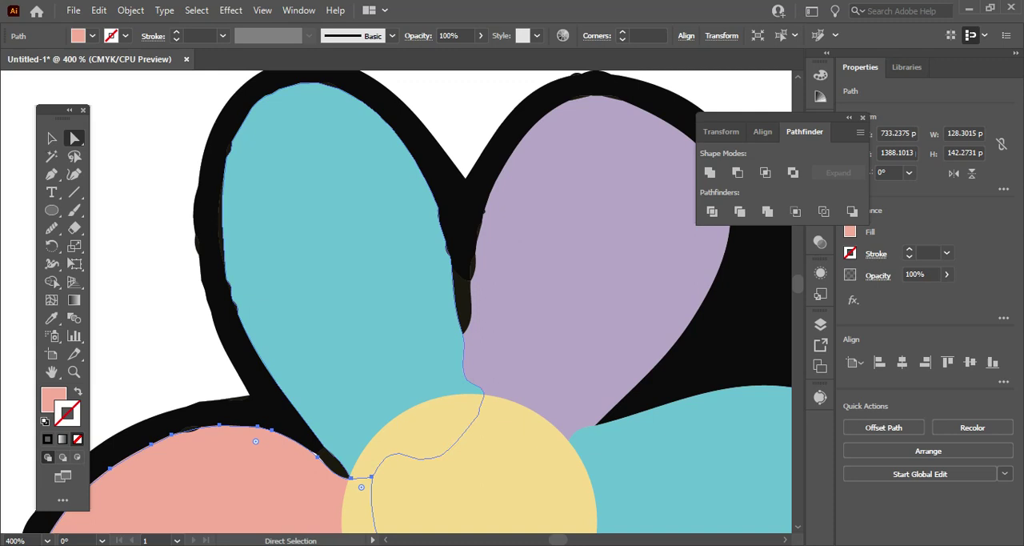
click(236, 305)
key(v)
click(232, 303)
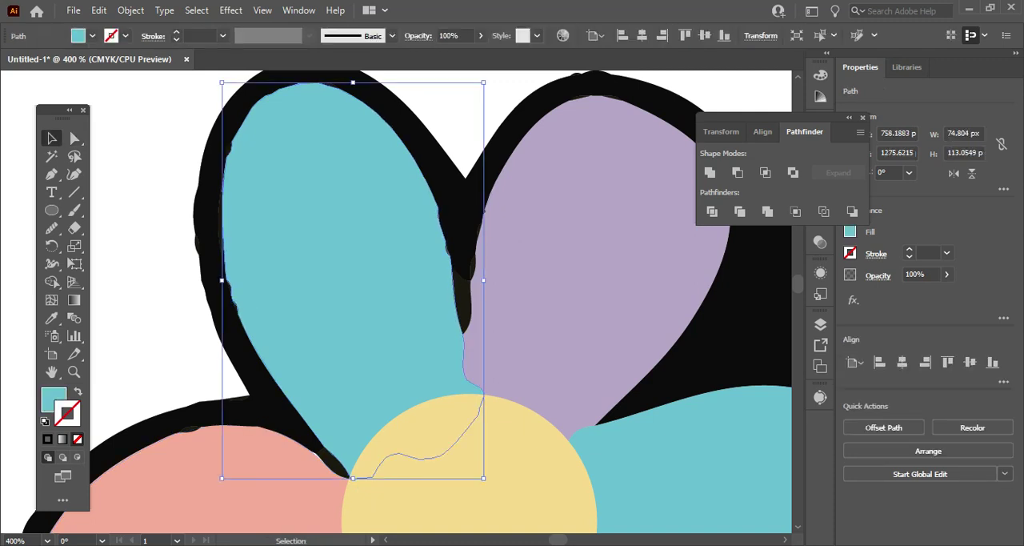
click(74, 138)
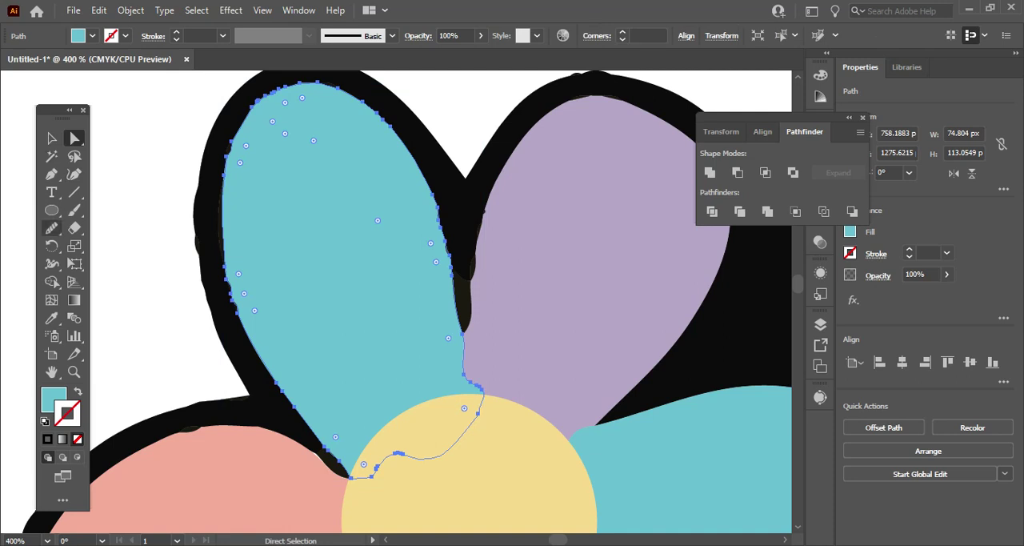
click(51, 227)
drag(228, 280, 250, 339)
drag(227, 272, 238, 310)
drag(244, 140, 265, 104)
drag(432, 188, 432, 185)
drag(455, 262, 435, 194)
drag(459, 310, 478, 386)
drag(240, 321, 232, 301)
Select the purple petal and smooth its edge facing the upper-left teal petal with the Smooth tool.
scroll(236, 308, up, 1)
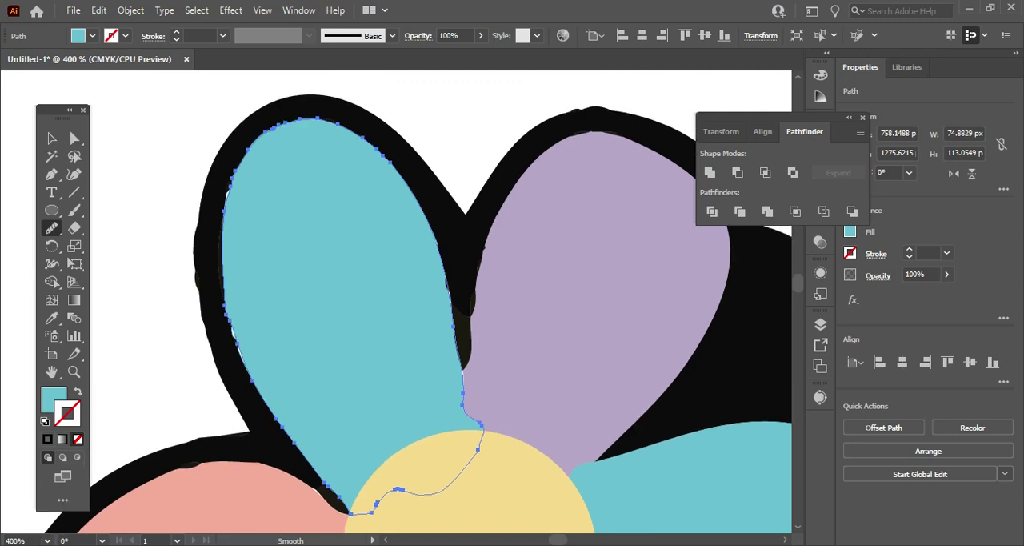
key(ctrl)
scroll(416, 312, up, 1)
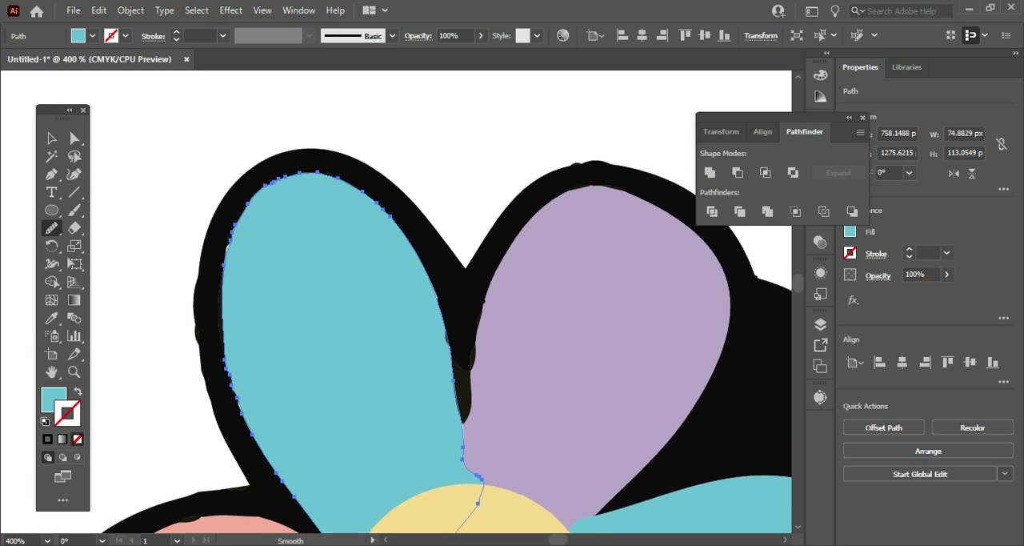
click(51, 137)
click(524, 352)
key(a)
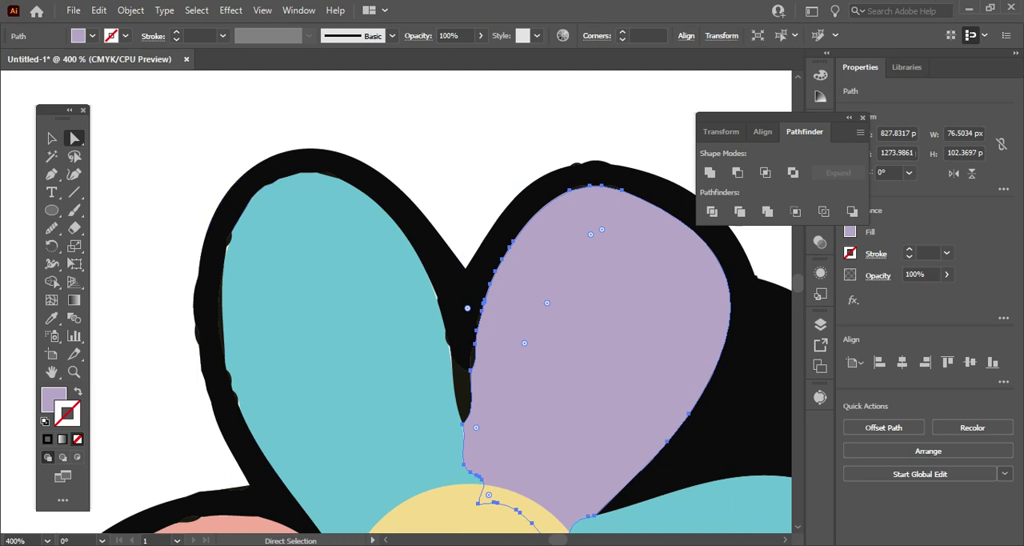
click(51, 228)
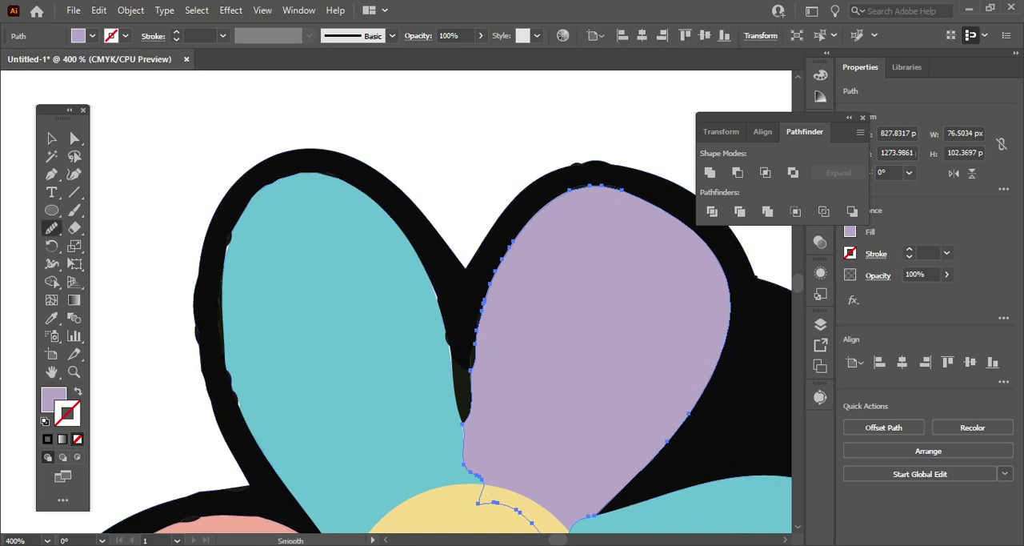
drag(496, 270, 471, 403)
drag(508, 250, 487, 295)
Reselect the pink petal shape and smooth the lower petal's outer left edge and its right edge again with the Smooth tool.
scroll(404, 302, down, 10)
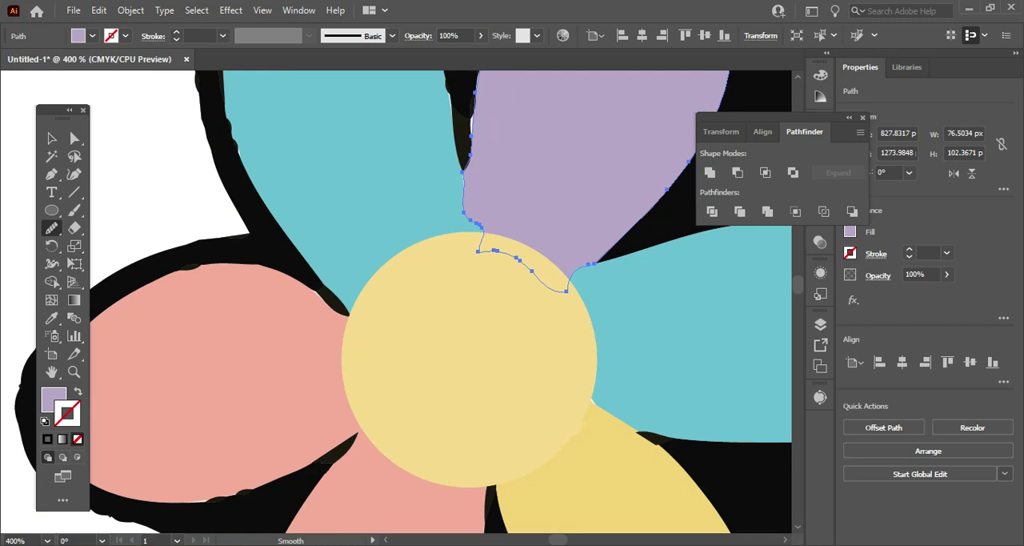
scroll(404, 302, down, 4)
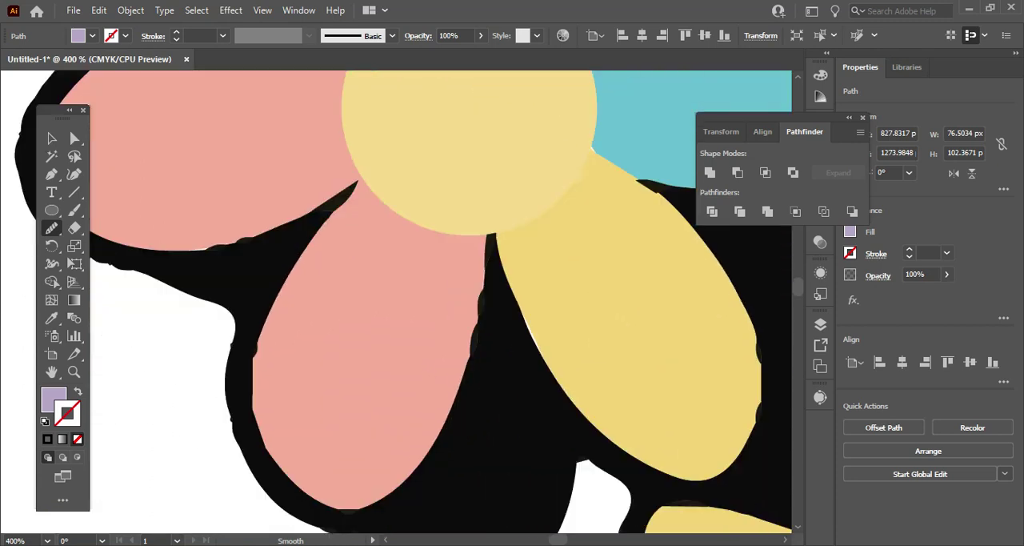
click(52, 139)
click(344, 312)
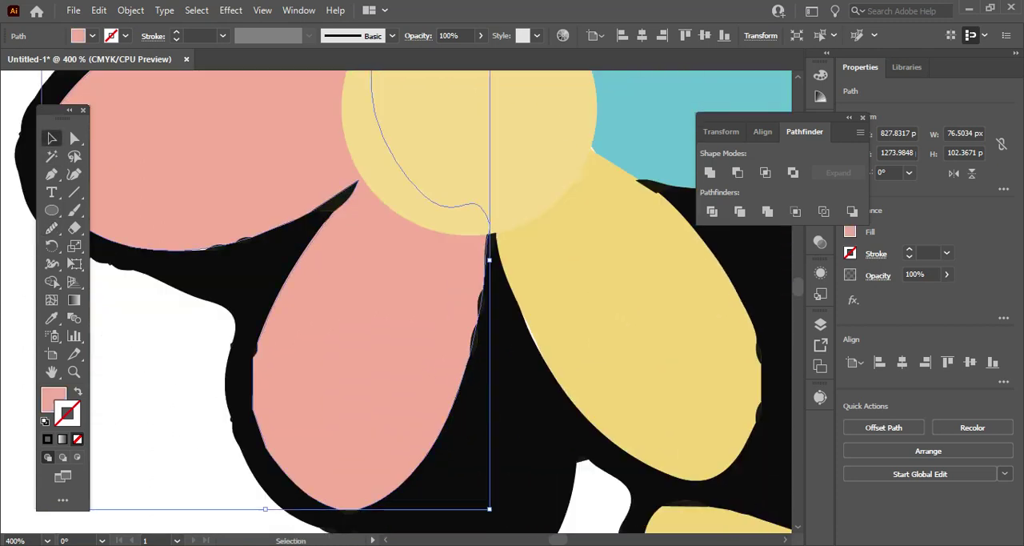
key(a)
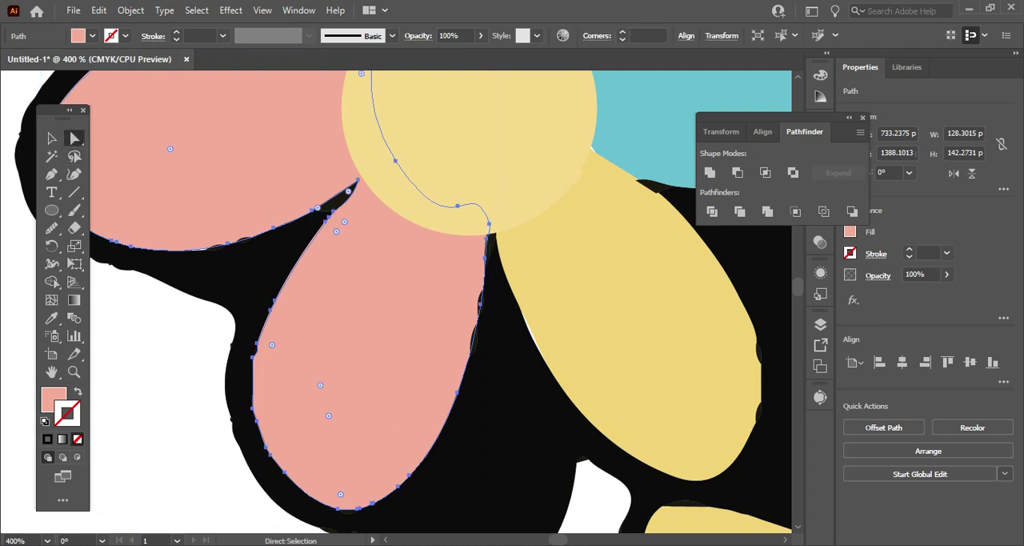
click(52, 228)
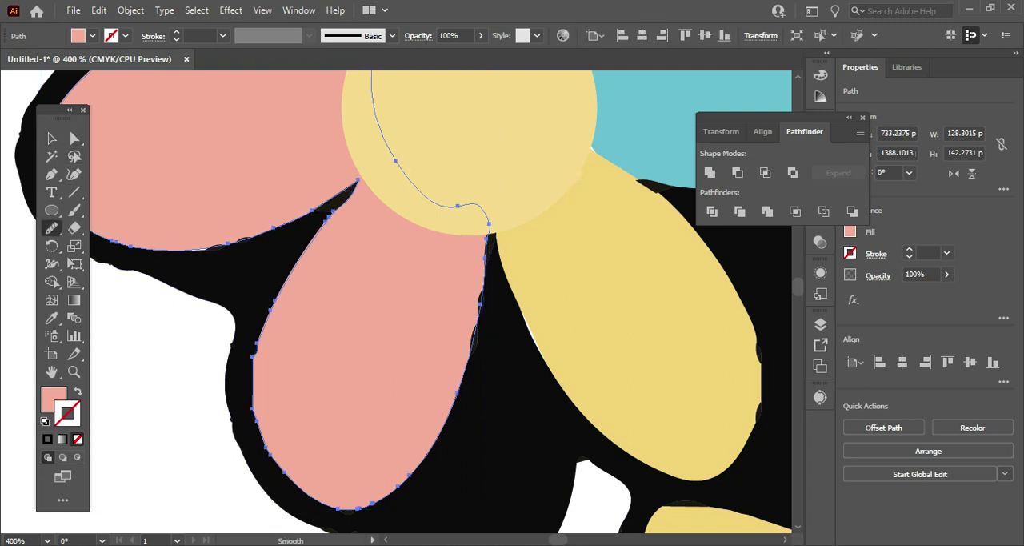
drag(256, 343, 249, 374)
drag(480, 304, 470, 356)
drag(485, 260, 481, 322)
Move the upper-left teal petal's anchor point beside the dark gap to X 787.9452 px, Y 1278.549 px.
scroll(400, 302, up, 10)
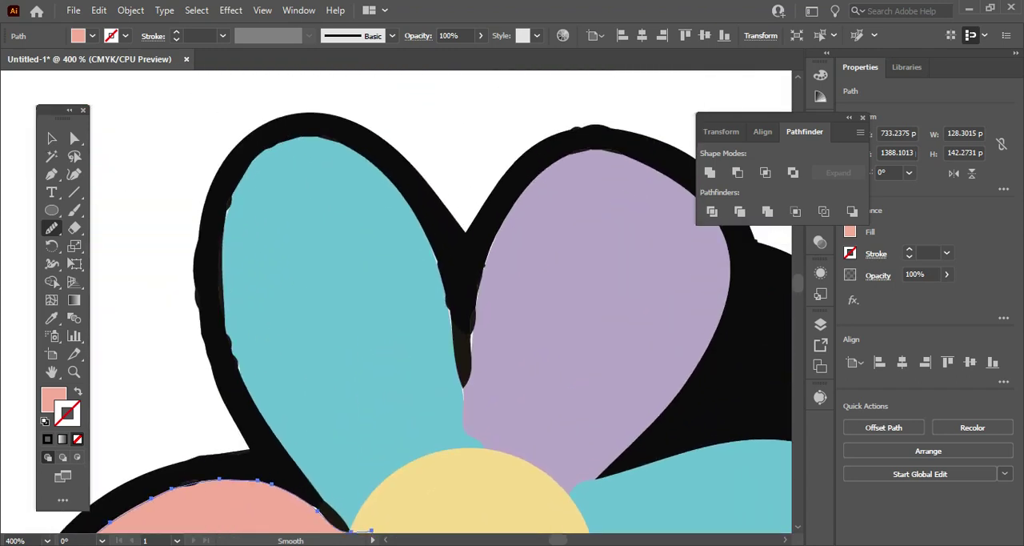
scroll(400, 302, up, 2)
click(51, 139)
click(344, 336)
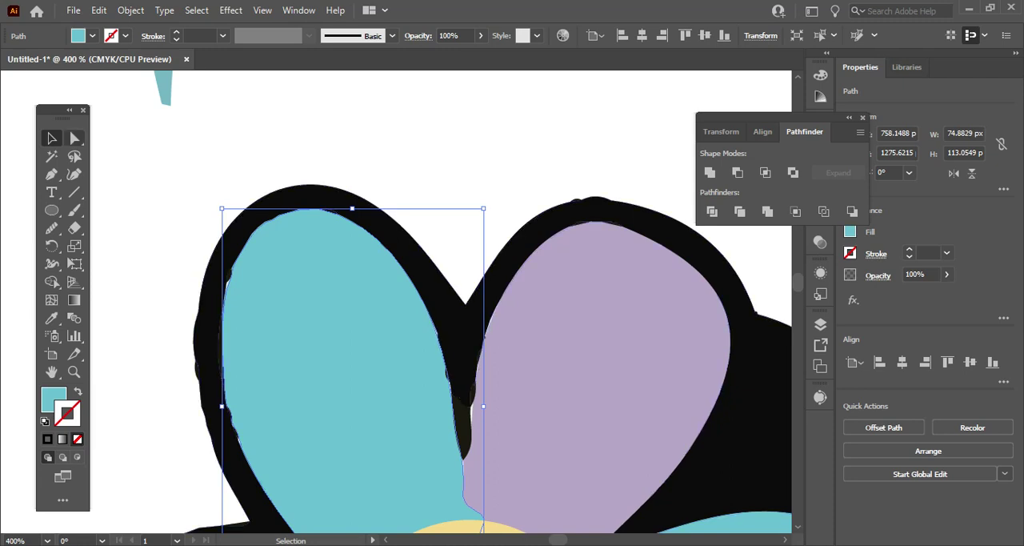
key(a)
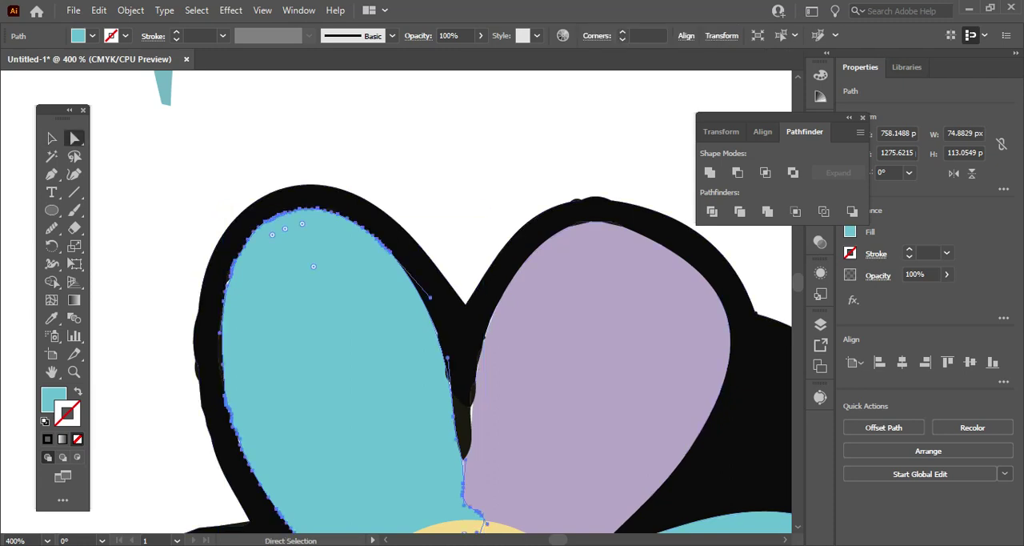
click(454, 414)
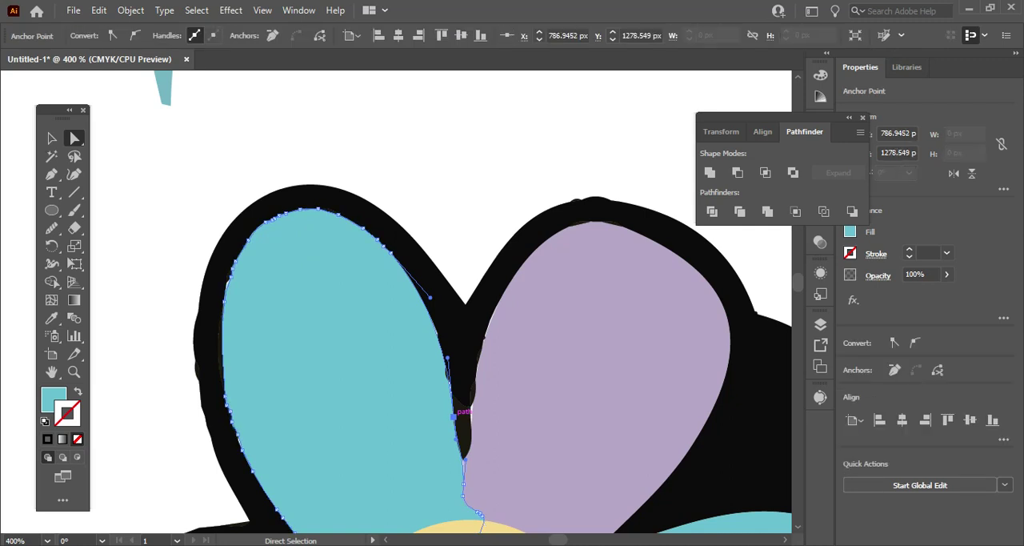
drag(453, 417, 456, 415)
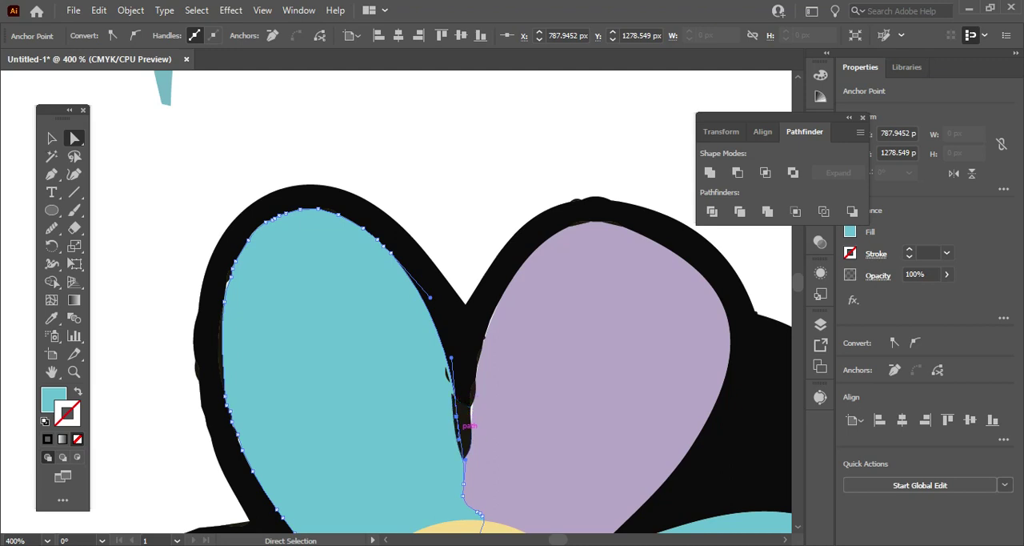
Try nudging the upper-left teal petal's anchor point beside the dark gap 1 px to either side.
key(Right)
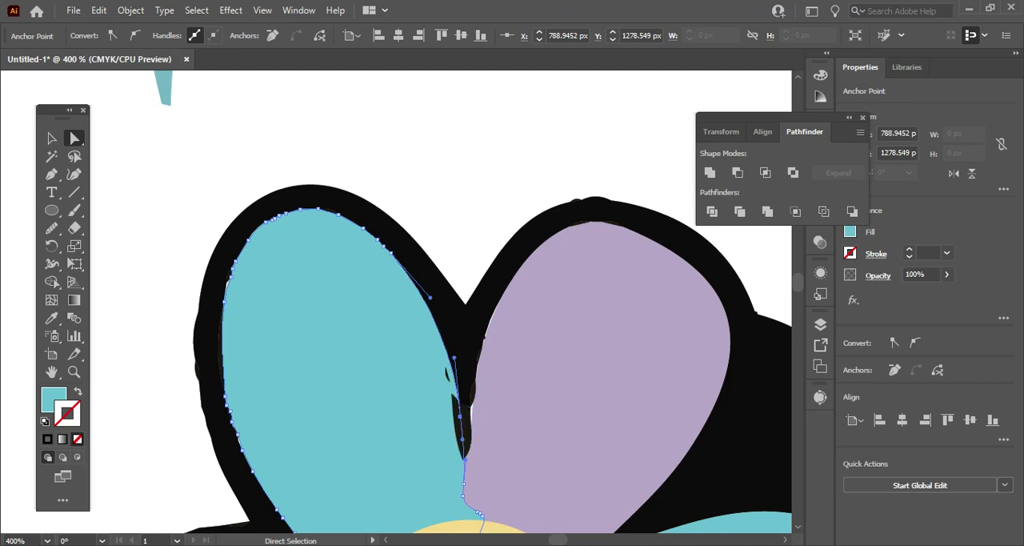
key(Left)
key(Left)
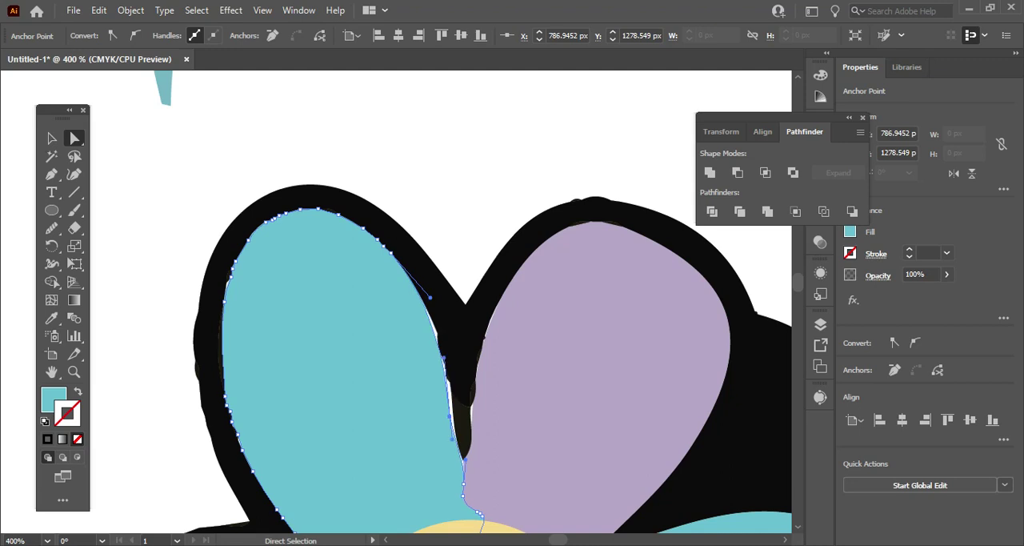
key(Right)
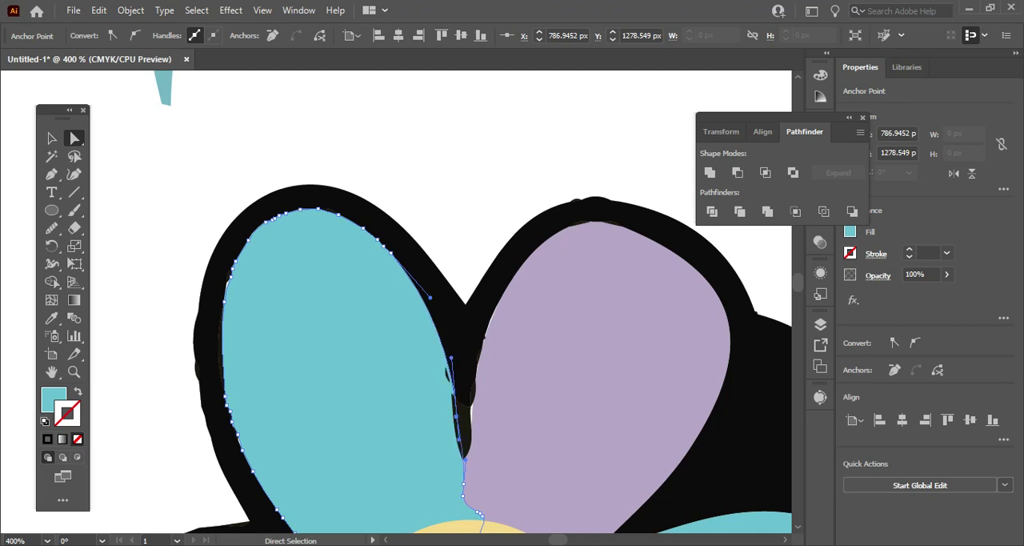
Select the small dark sliver on the upper-left teal petal's inner edge and delete its anchor points.
key(ctrl+equal)
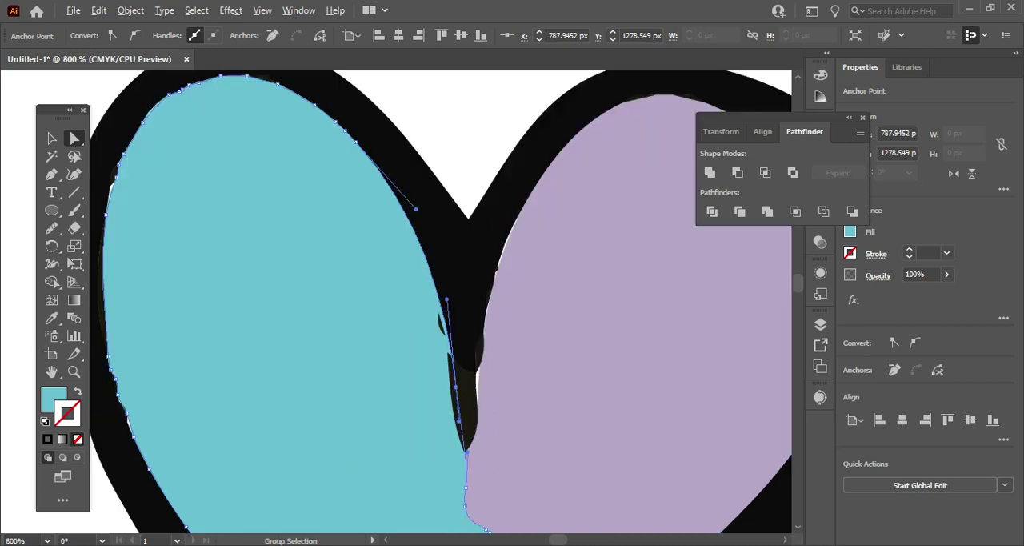
key(ctrl+equal)
key(ctrl+equal)
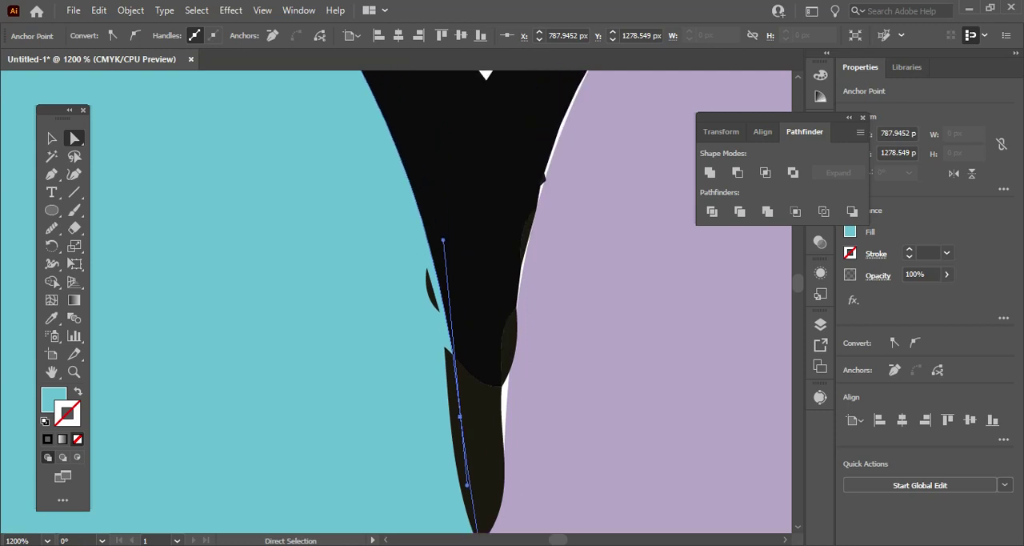
click(460, 416)
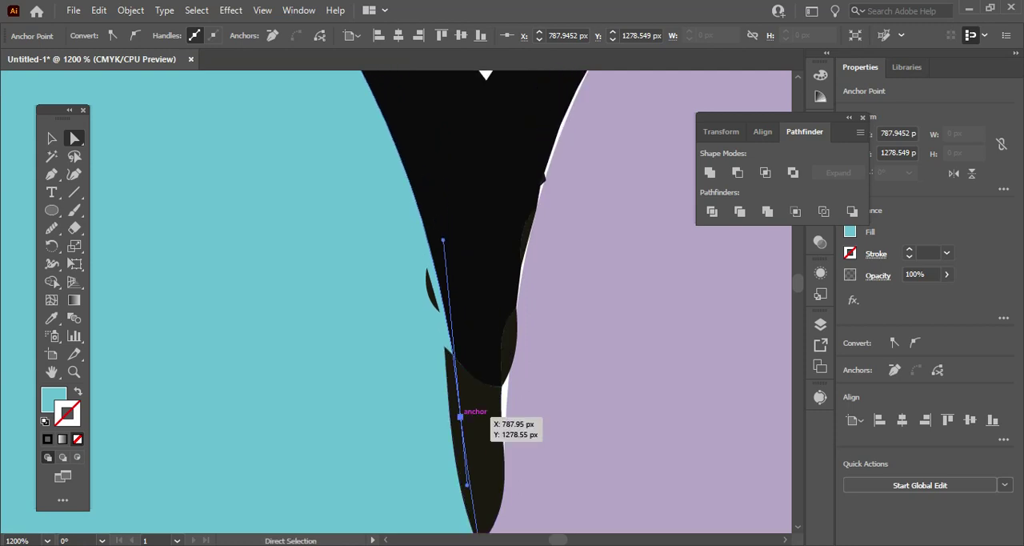
scroll(434, 352, up, 3)
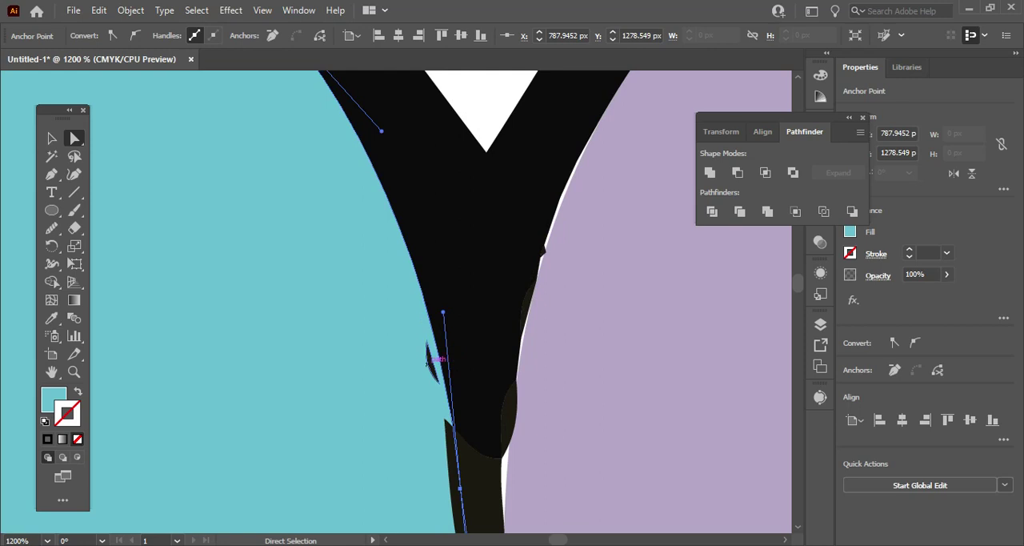
click(430, 364)
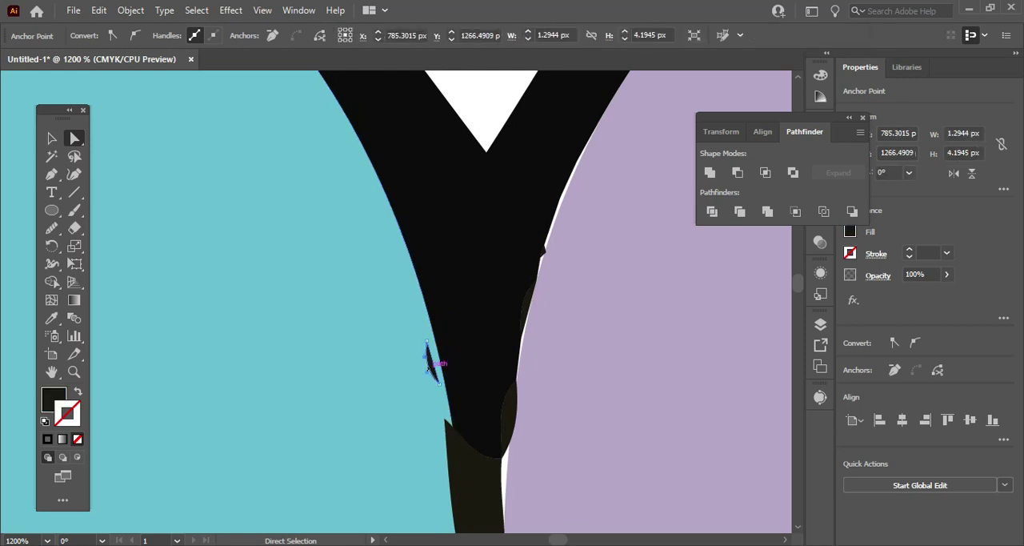
click(426, 341)
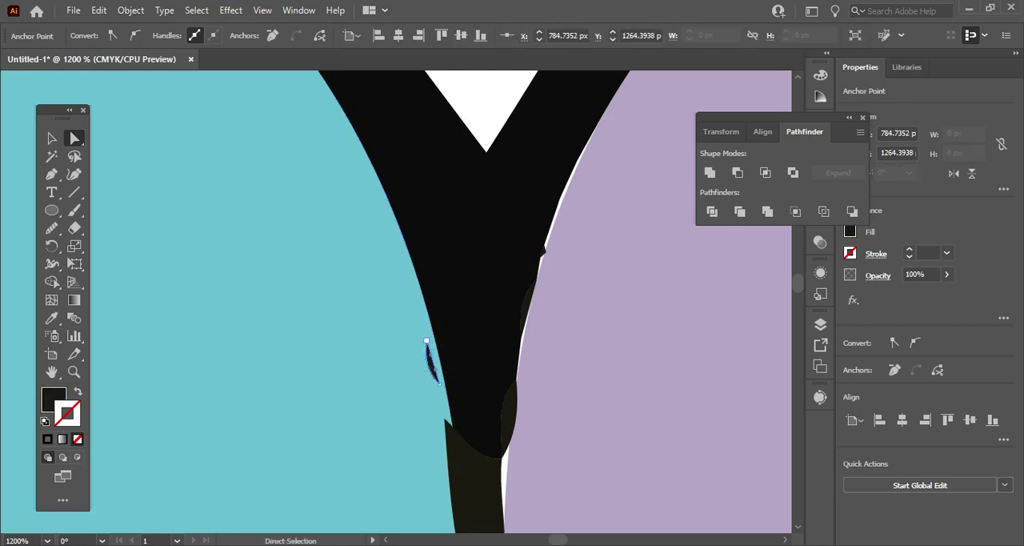
click(433, 364)
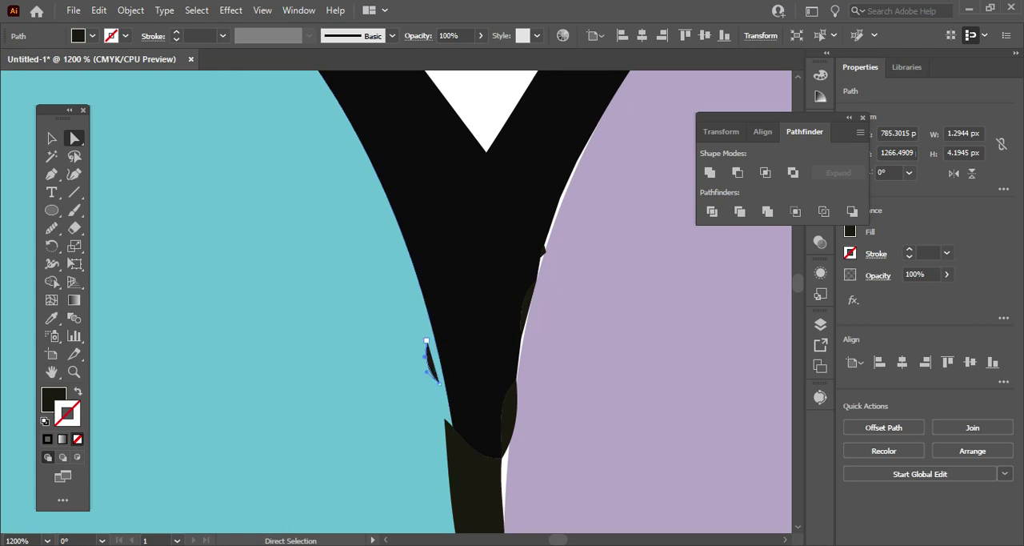
click(426, 341)
key(Delete)
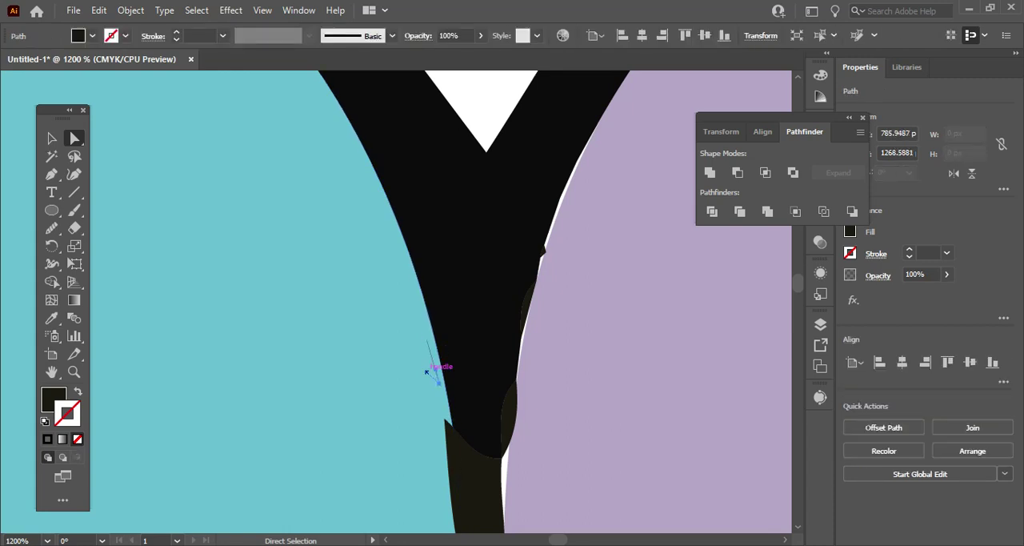
key(Delete)
click(439, 383)
key(Delete)
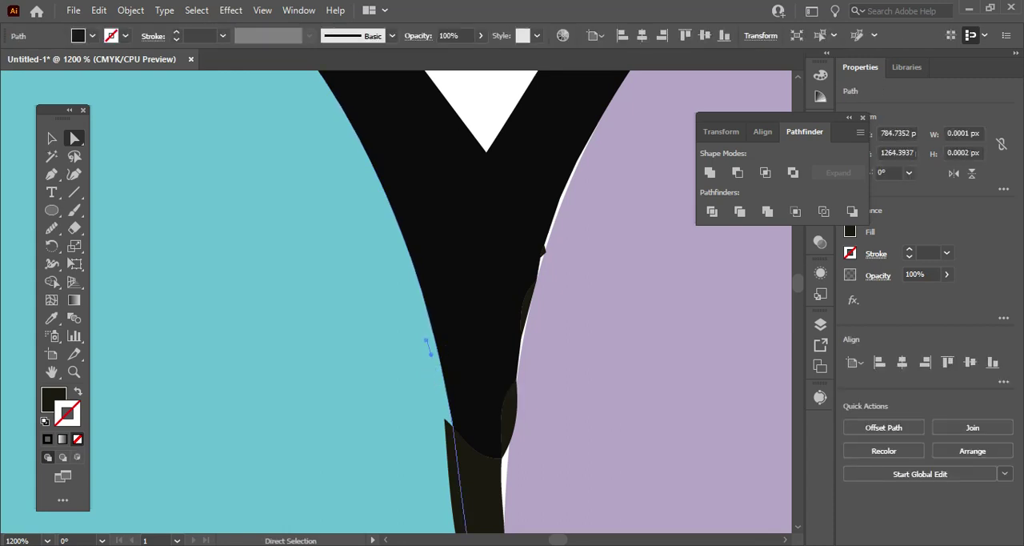
click(420, 352)
key(Delete)
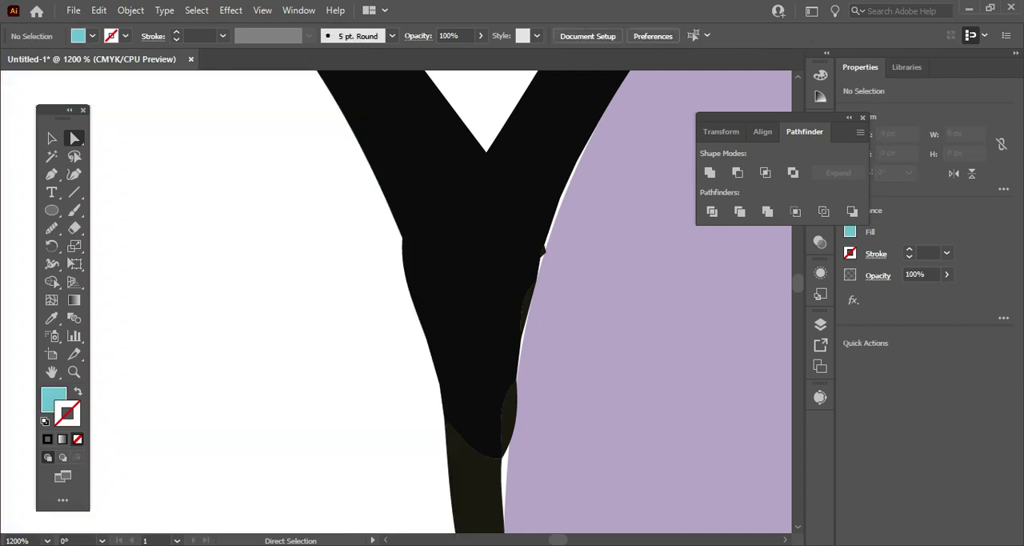
key(ctrl+z)
key(ctrl+z)
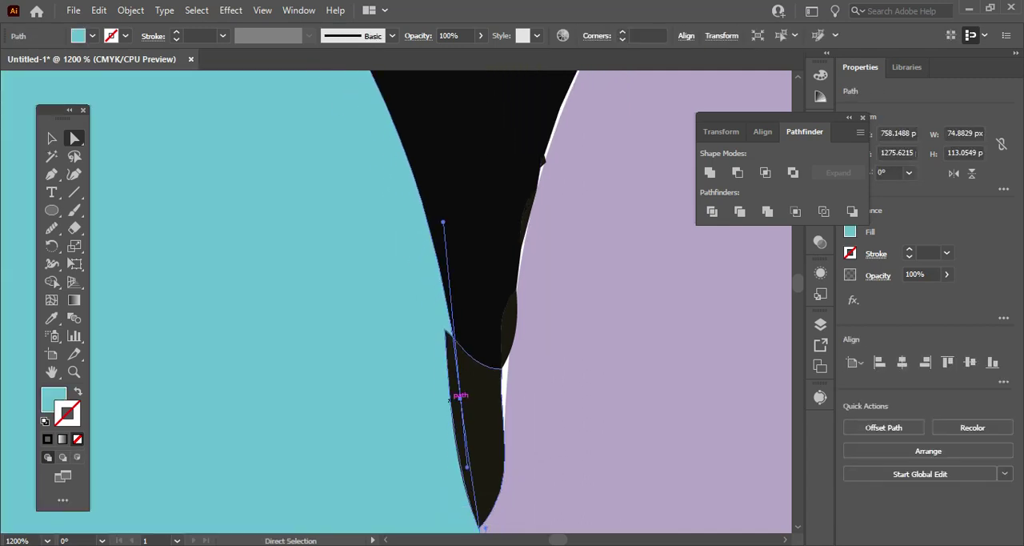
Try moving the black flower outline down 3 px between the teal and purple petals, and undo the move.
scroll(450, 398, down, 2)
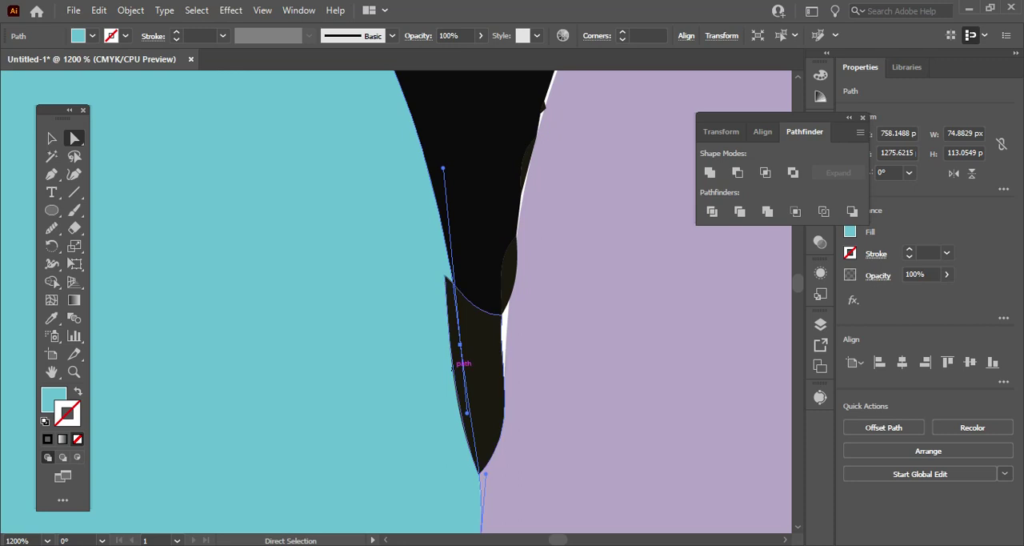
click(460, 344)
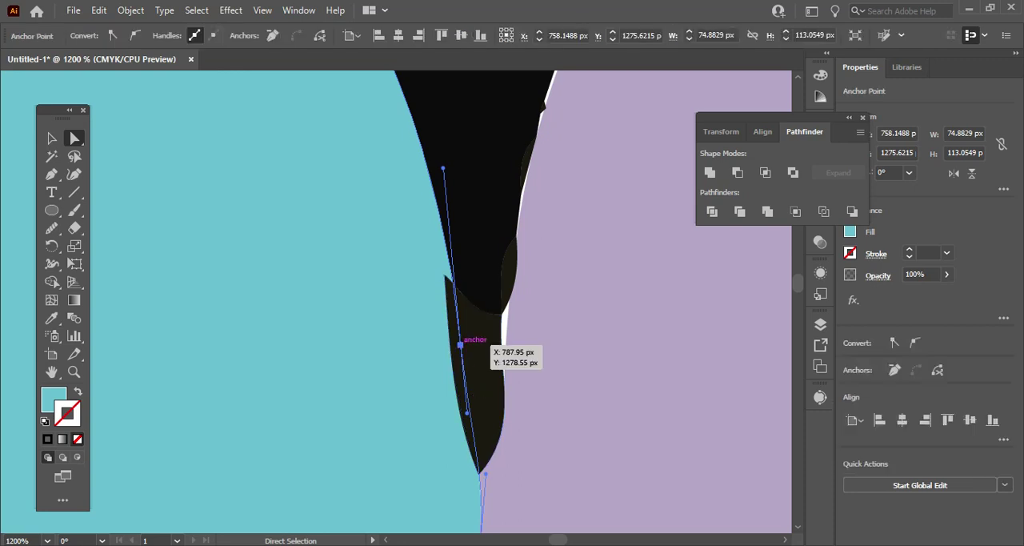
drag(466, 157, 466, 188)
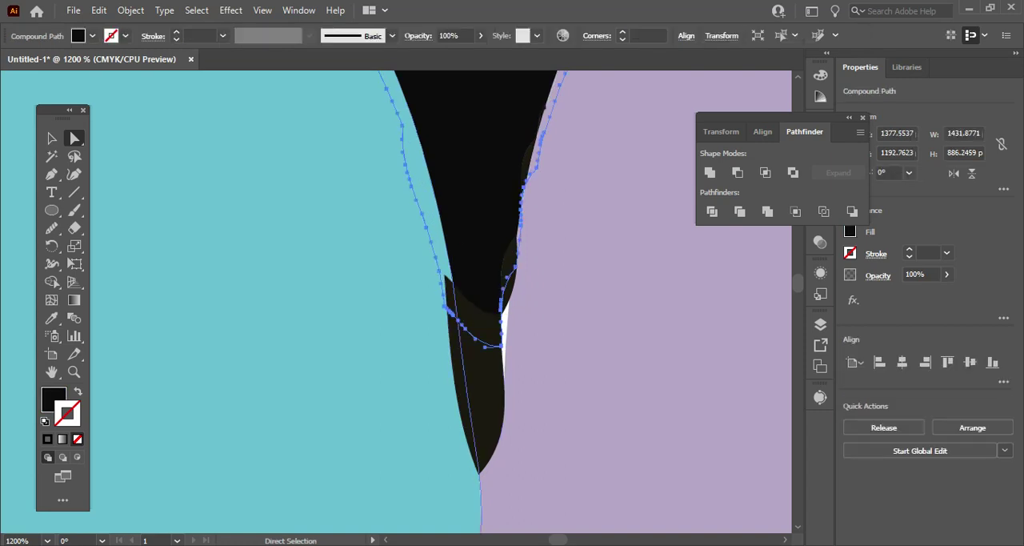
key(ctrl+z)
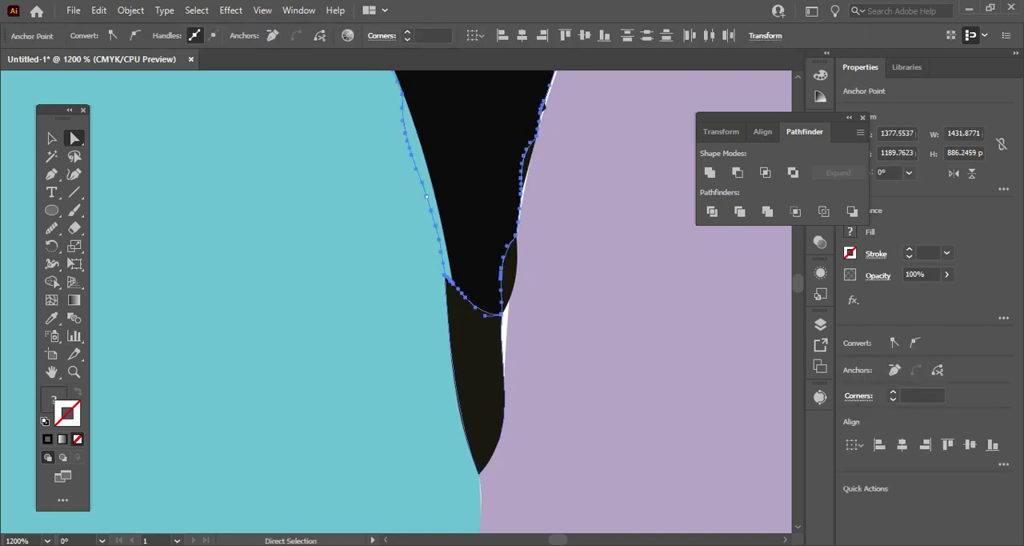
Delete the remaining thin line and stray point of the dark sliver on the upper-left teal petal.
click(476, 360)
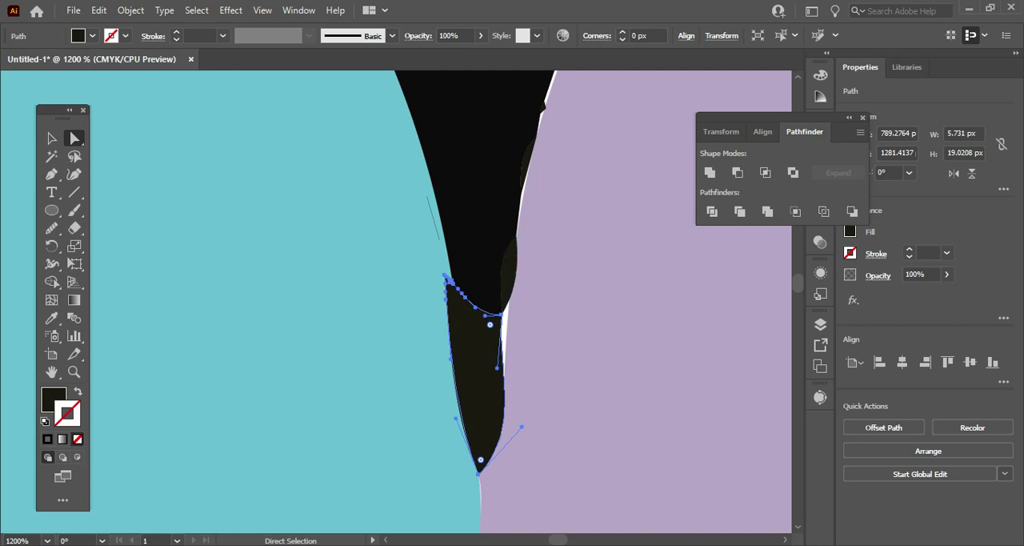
click(439, 240)
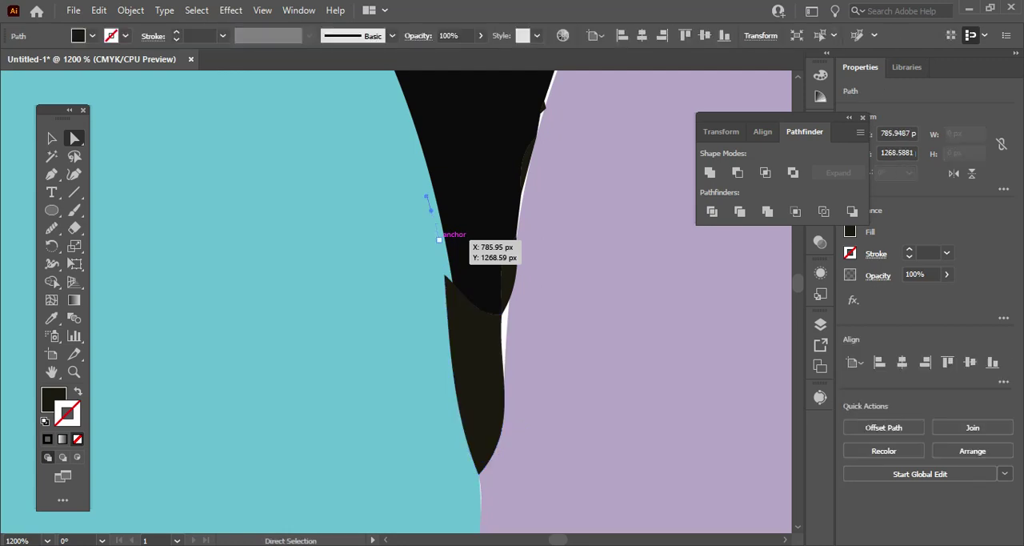
key(Delete)
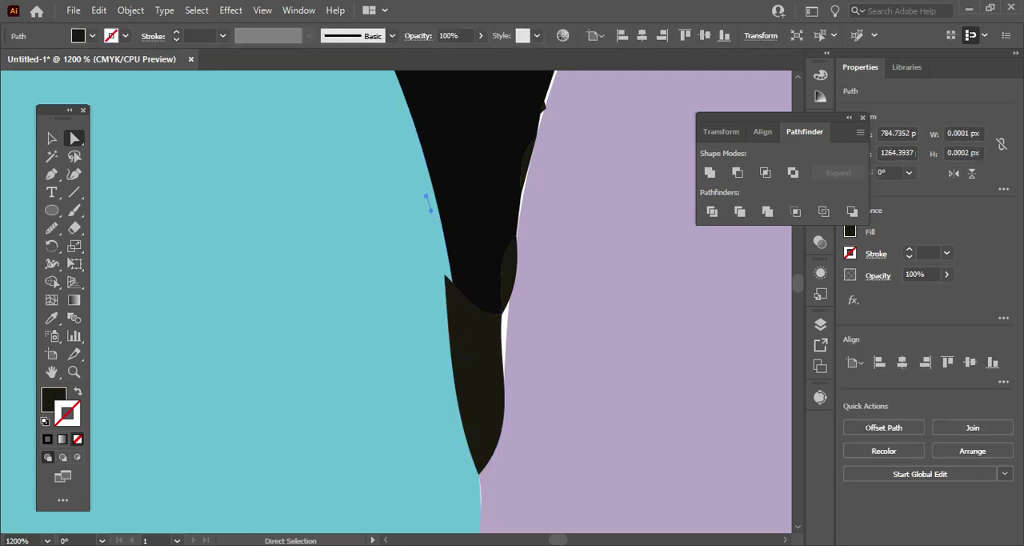
key(Delete)
Resize the dark piece in the gap between the teal and purple petals to 6 px wide and about 20.9 px tall.
scroll(482, 332, up, 11)
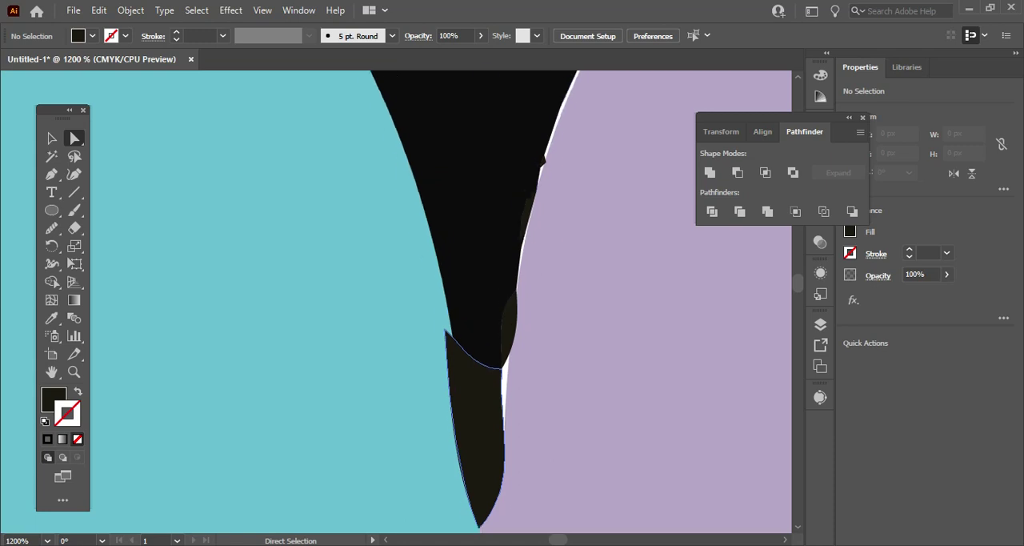
scroll(482, 332, down, 9)
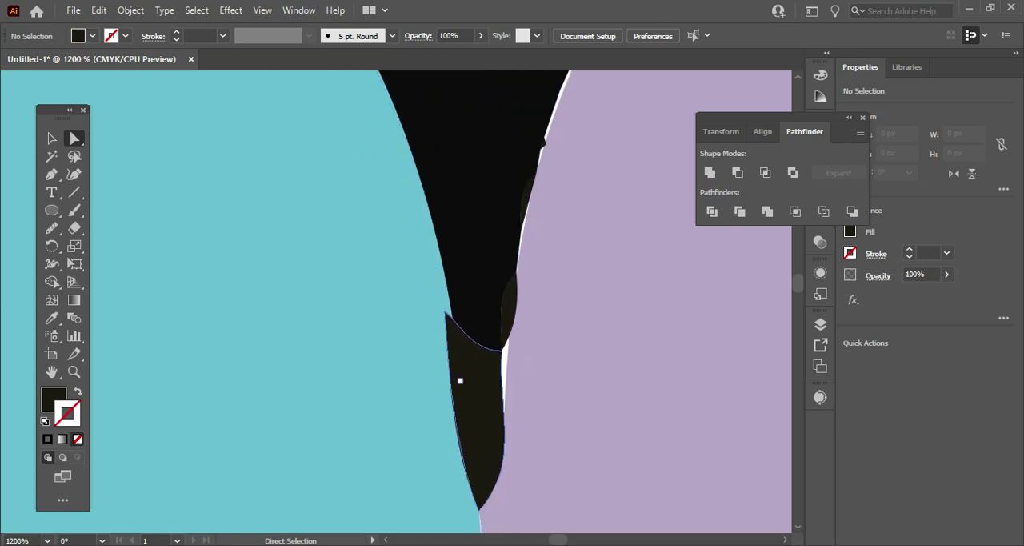
key(v)
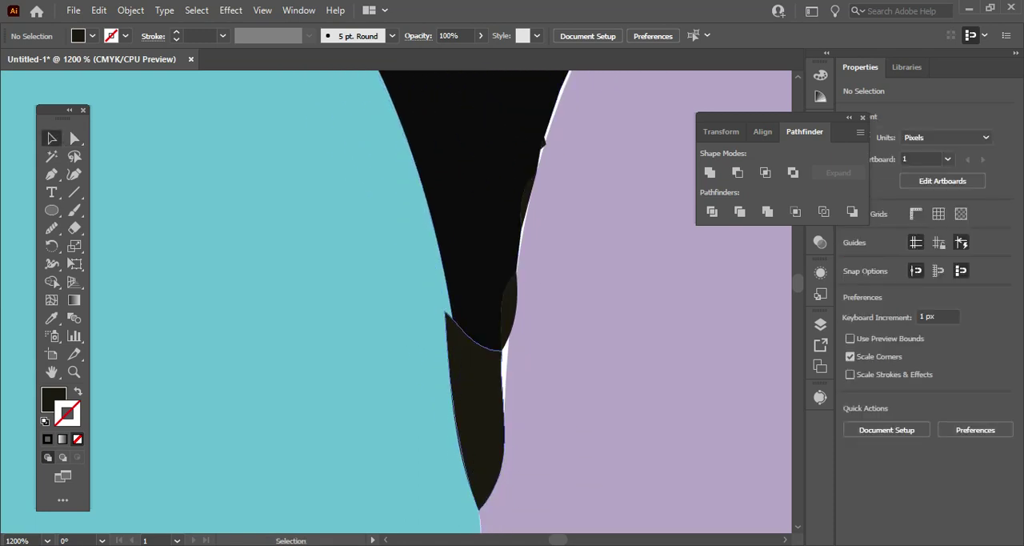
click(469, 416)
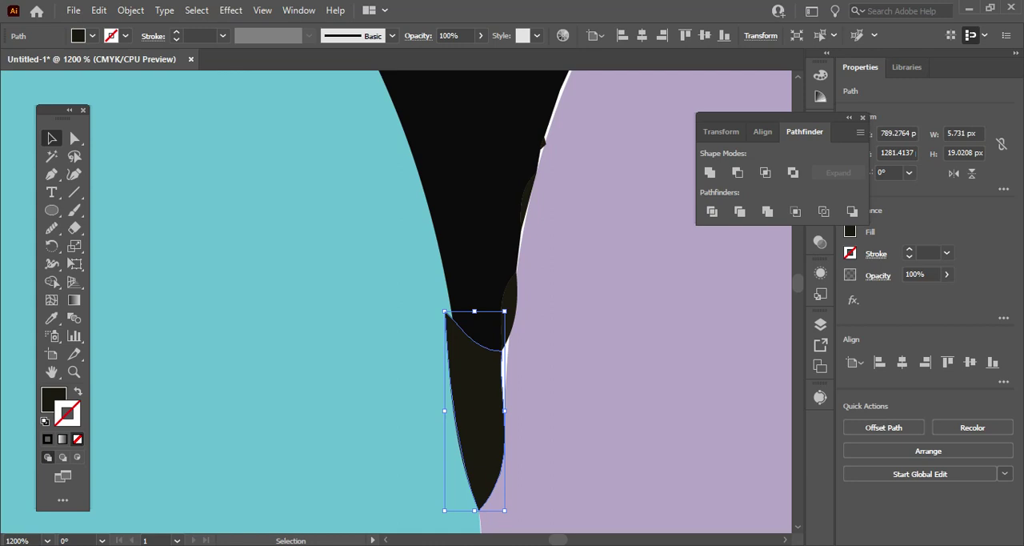
mouse_move(445, 311)
mouse_down()
mouse_move(456, 316)
mouse_move(454, 340)
mouse_move(450, 311)
mouse_up()
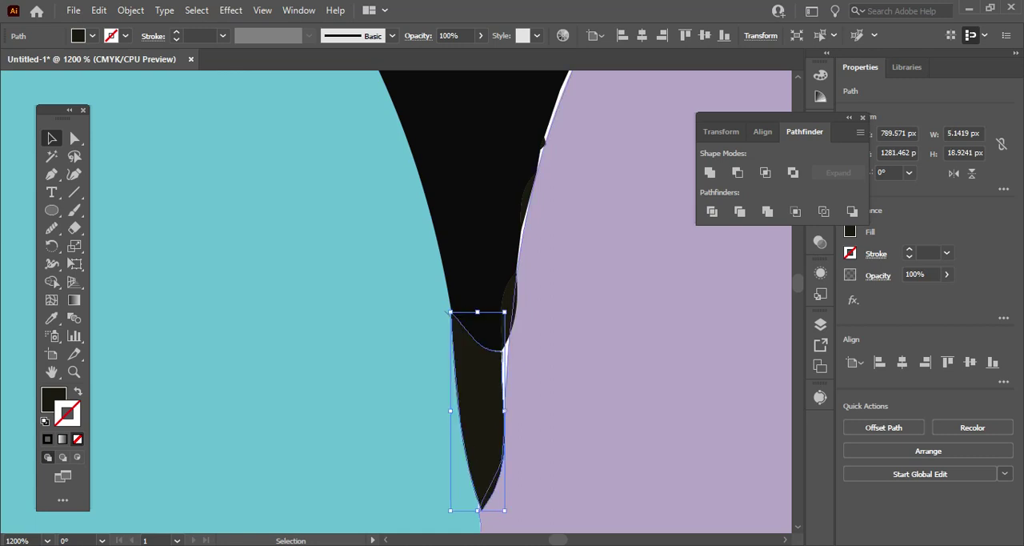
drag(504, 410, 513, 408)
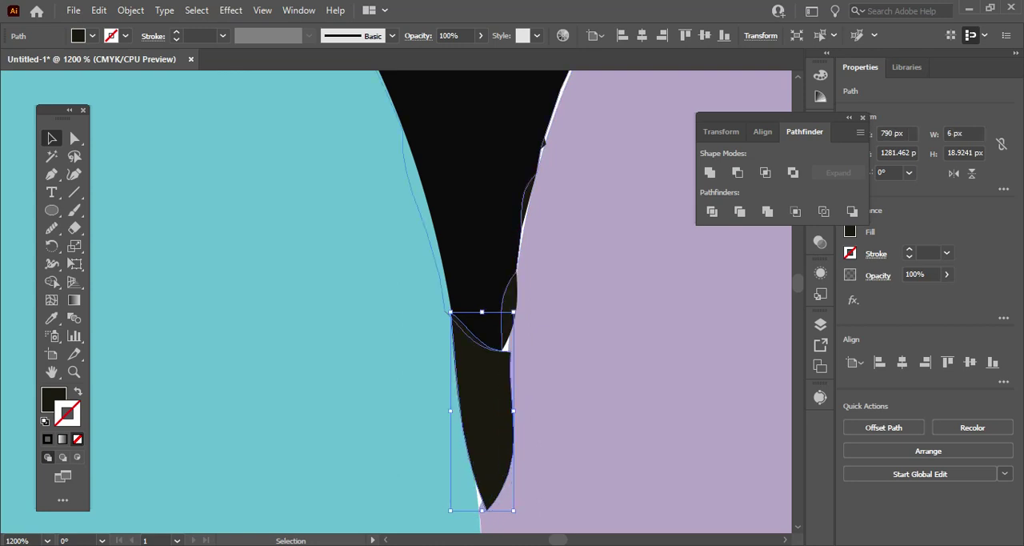
drag(482, 312, 482, 292)
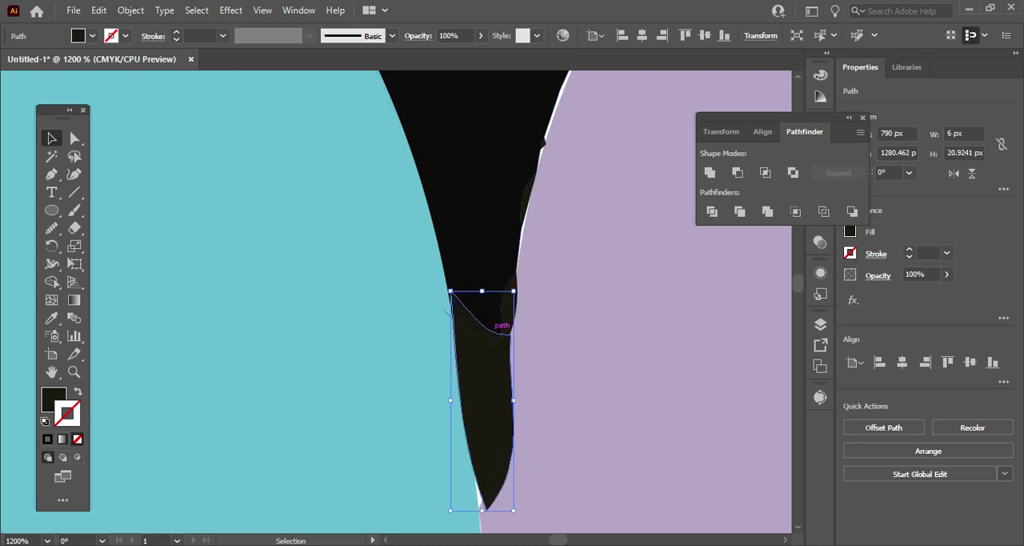
Examine how the resized dark piece meets the black outline and both petals, and clear the selection to view the flower.
scroll(499, 323, up, 1)
scroll(448, 304, up, 5)
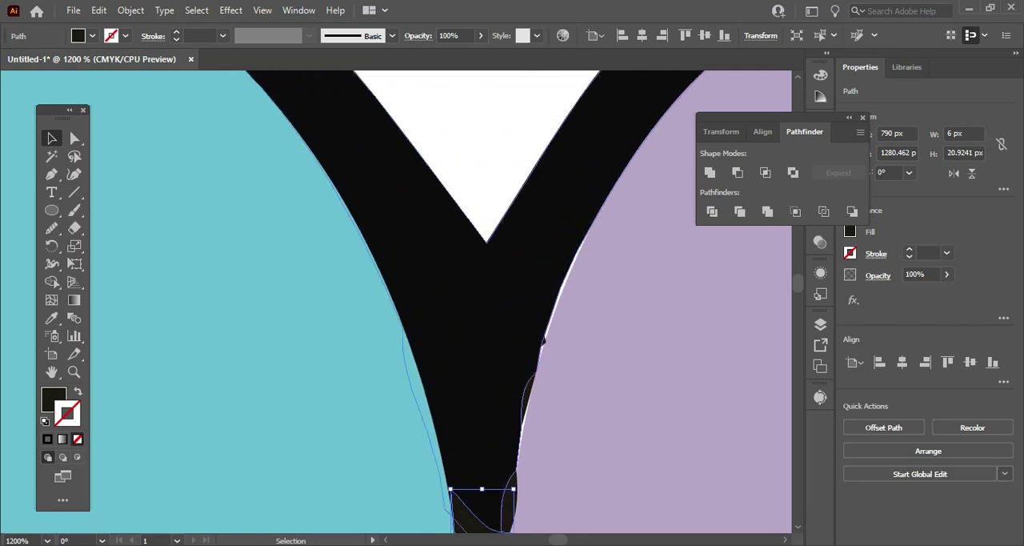
click(472, 320)
scroll(472, 320, down, 3)
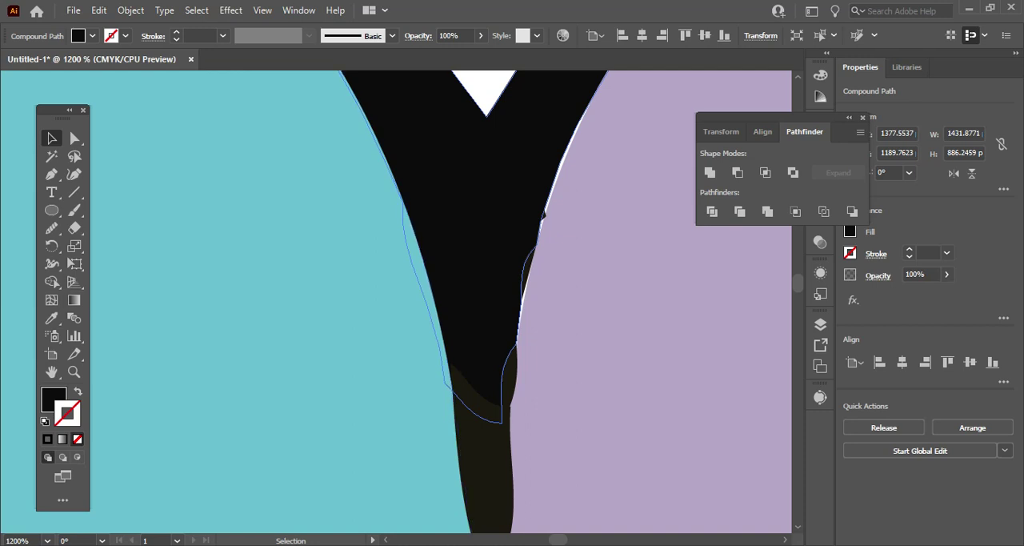
click(483, 448)
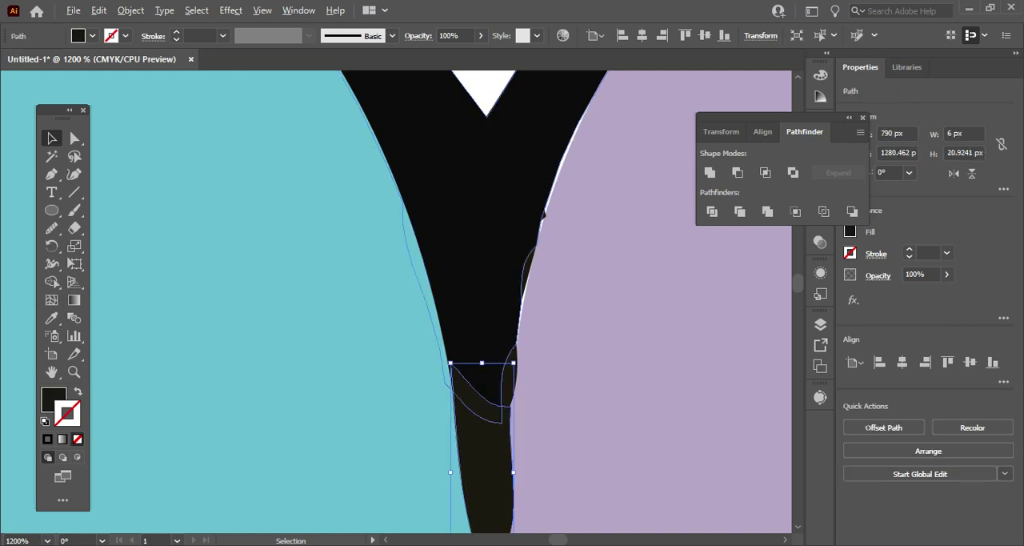
click(478, 344)
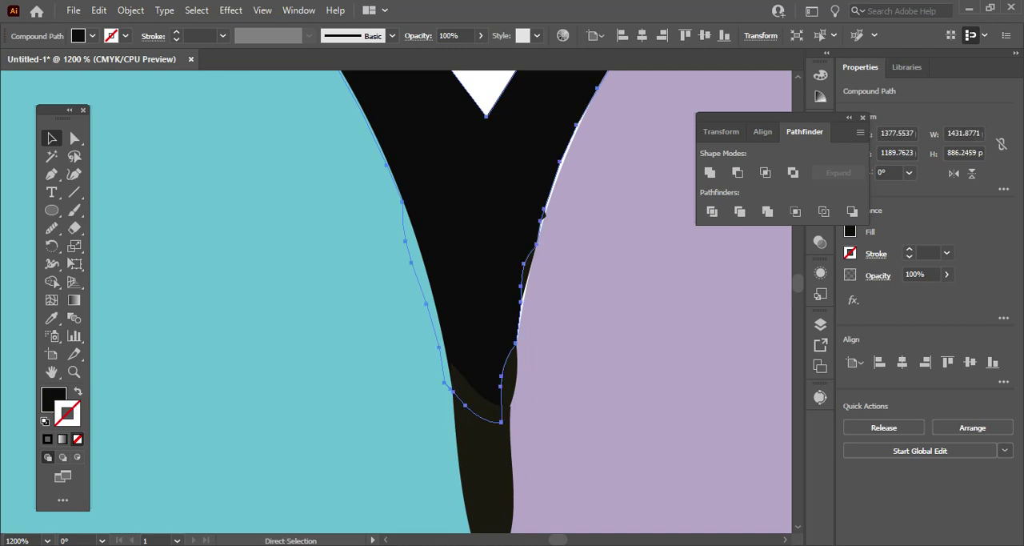
scroll(475, 320, down, 1)
scroll(394, 266, down, 2)
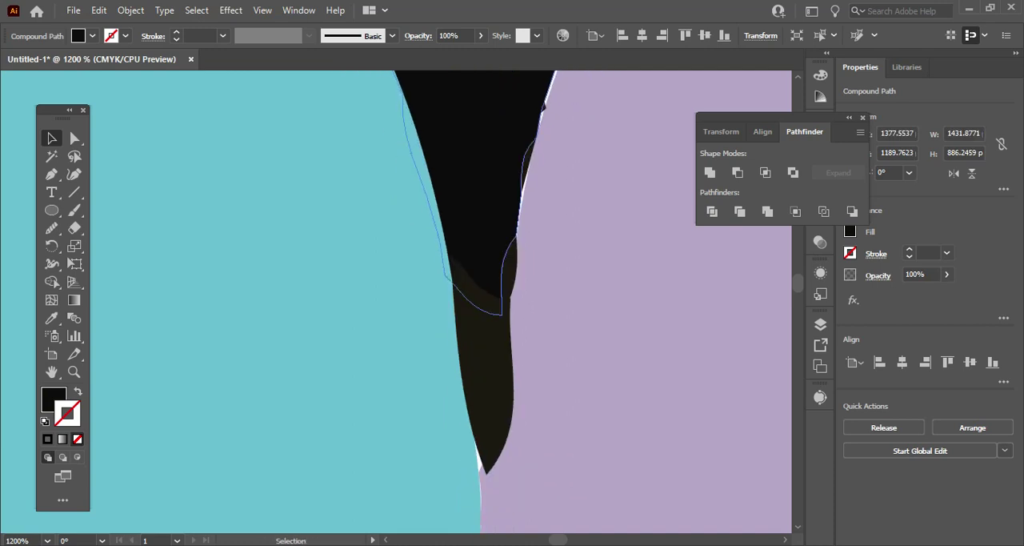
scroll(395, 266, right, 2)
scroll(397, 264, down, 5)
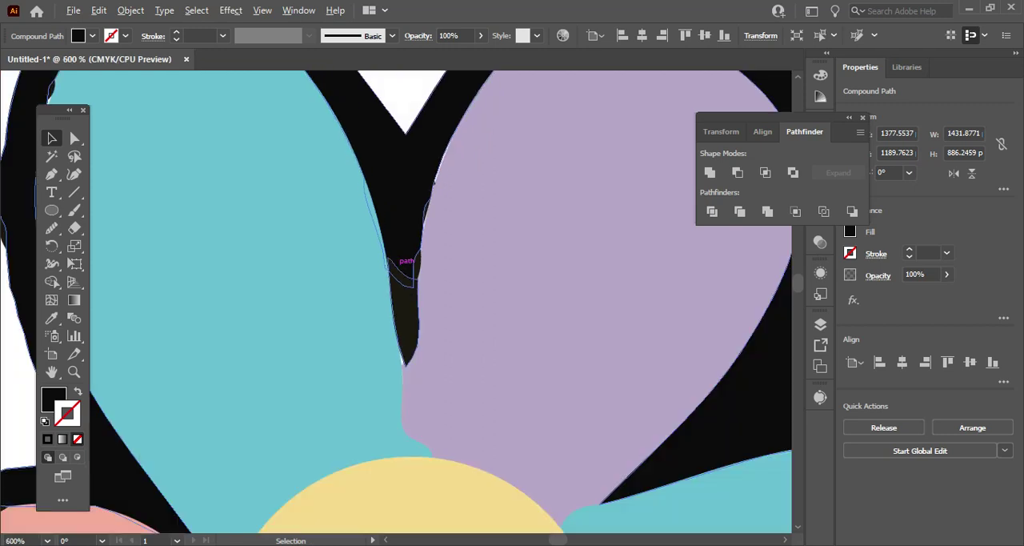
key(ctrl+shift+a)
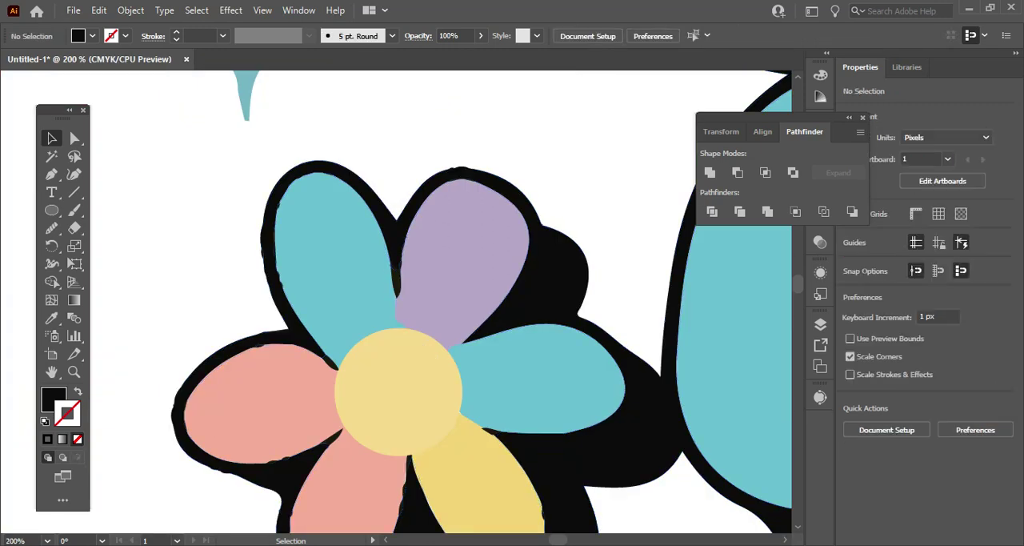
Merge the dark piece between the upper-left teal and purple petals into the black flower outline with Shape Builder.
drag(392, 146, 405, 305)
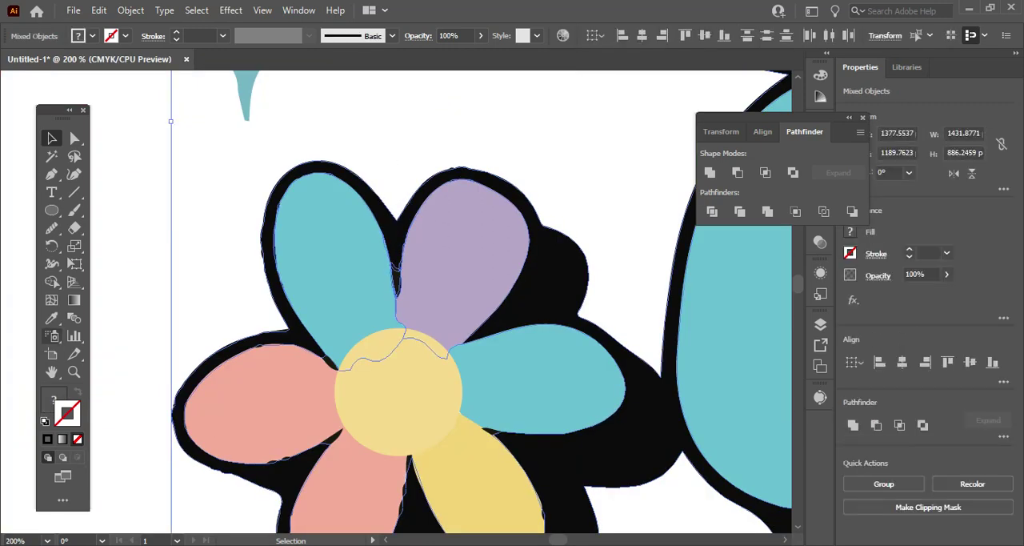
click(51, 281)
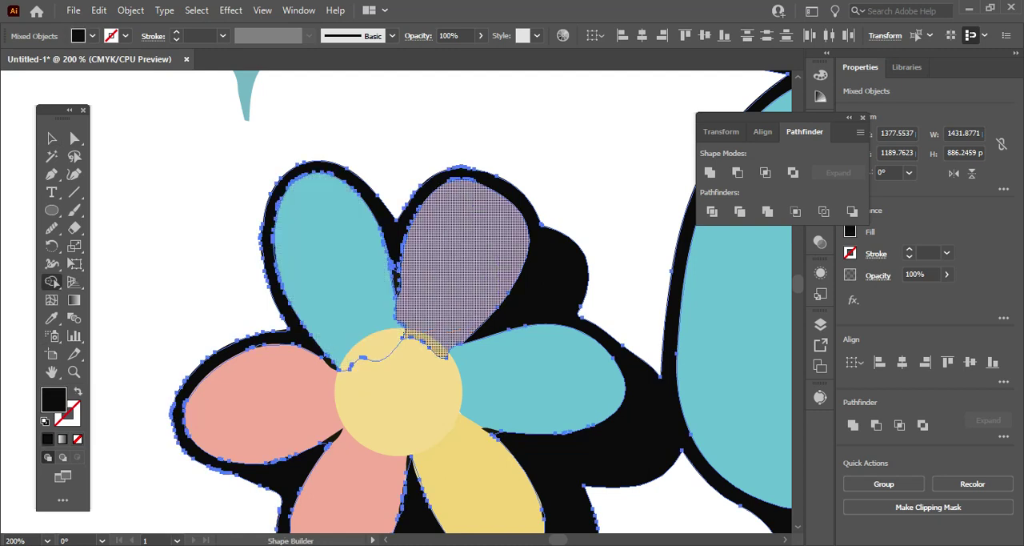
key(ctrl+equal)
key(ctrl+equal)
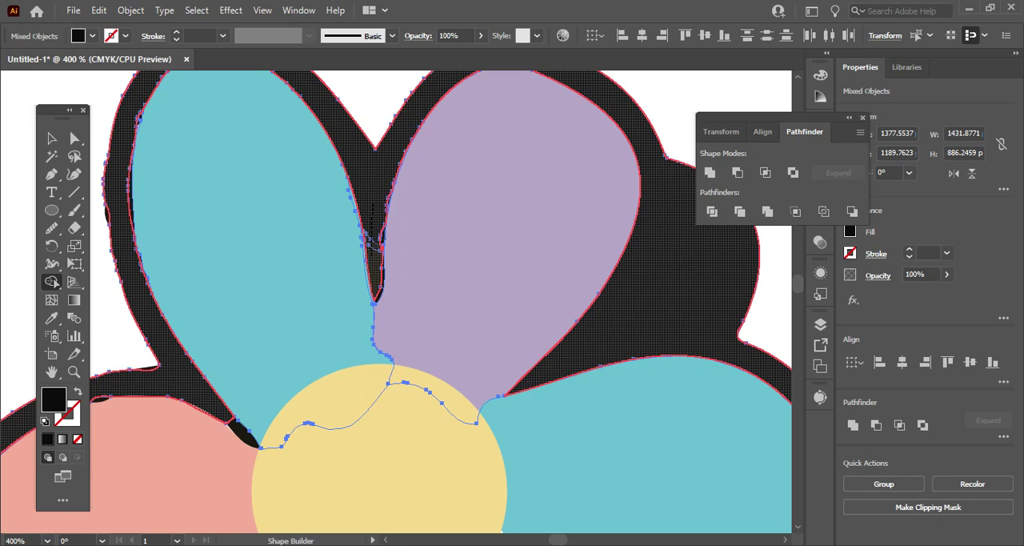
drag(372, 205, 374, 240)
scroll(480, 264, up, 5)
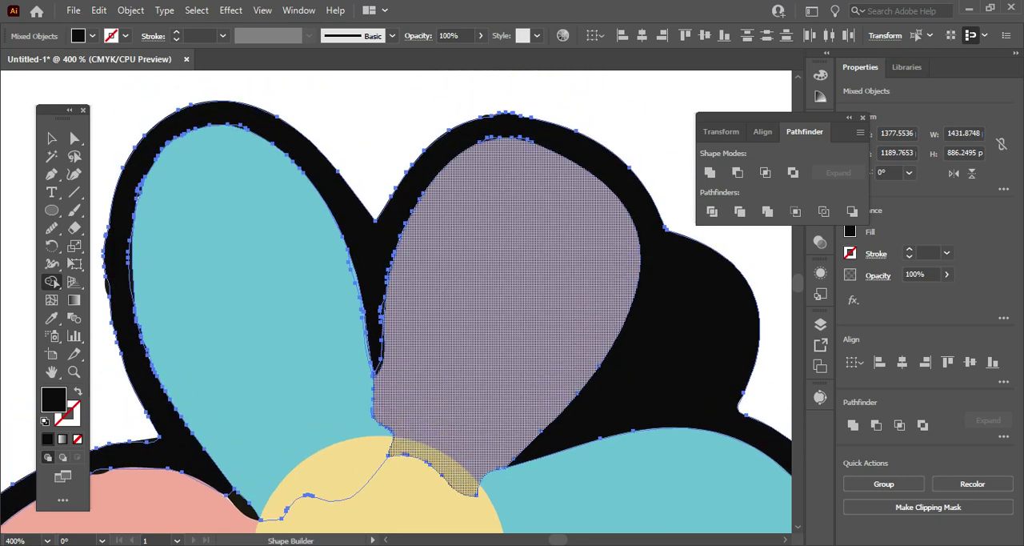
Examine the Shape Builder regions of the black outline, petals and yellow centre around the whole flower.
scroll(256, 368, down, 2)
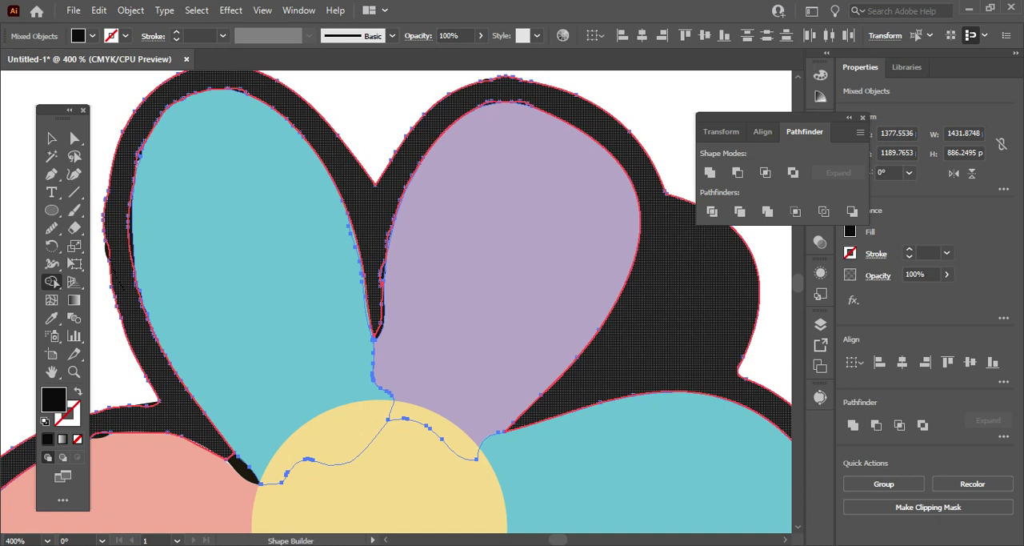
scroll(50, 282, down, 3)
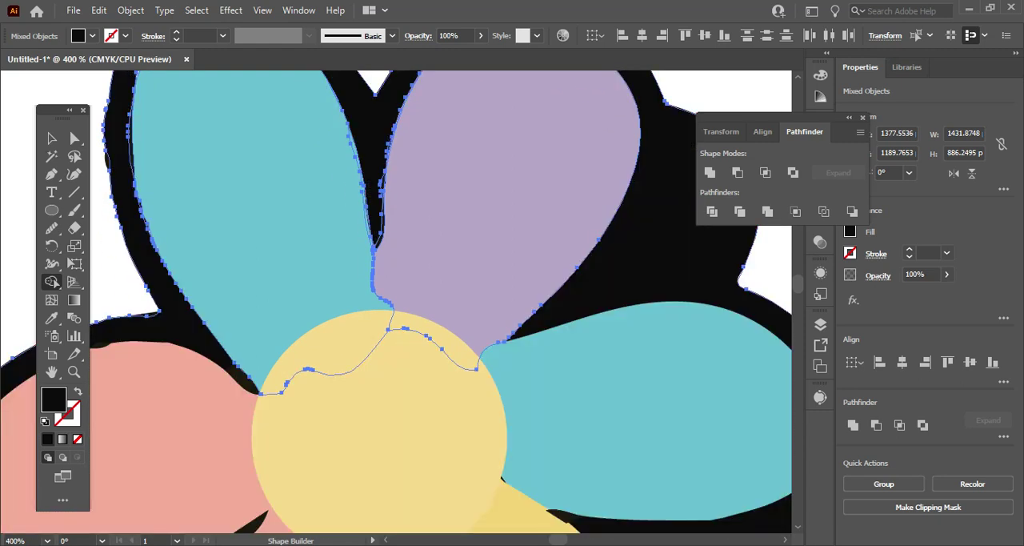
scroll(50, 282, down, 10)
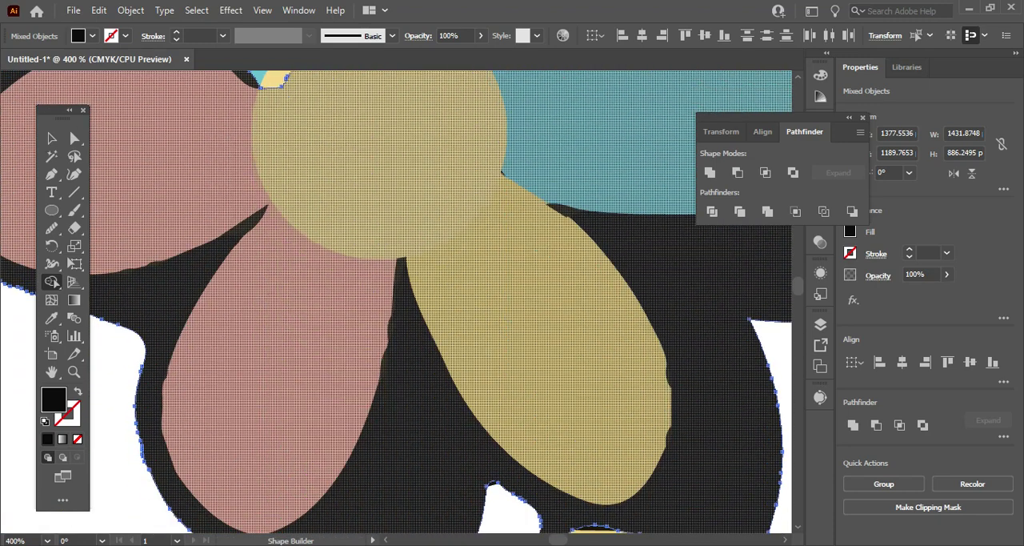
scroll(50, 281, up, 10)
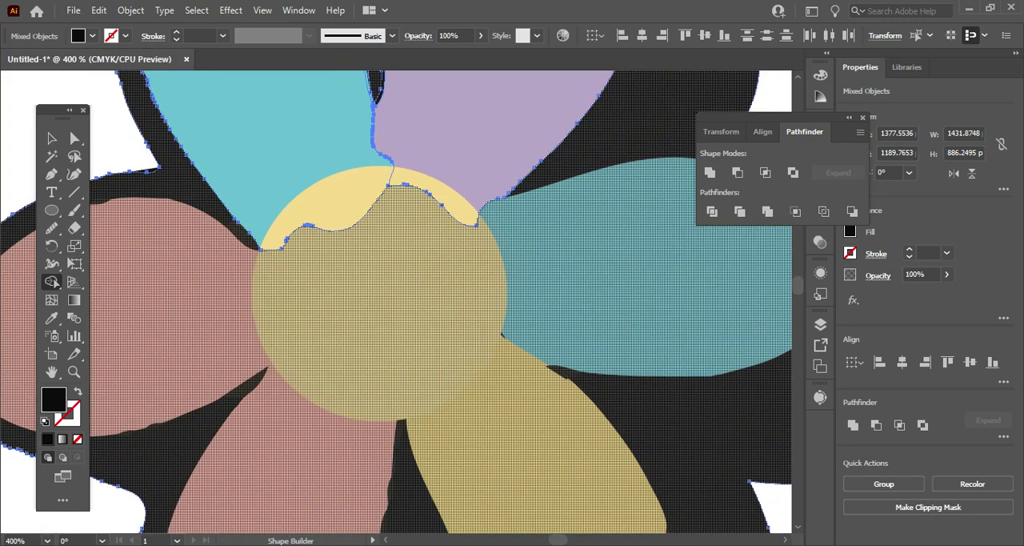
scroll(54, 282, up, 4)
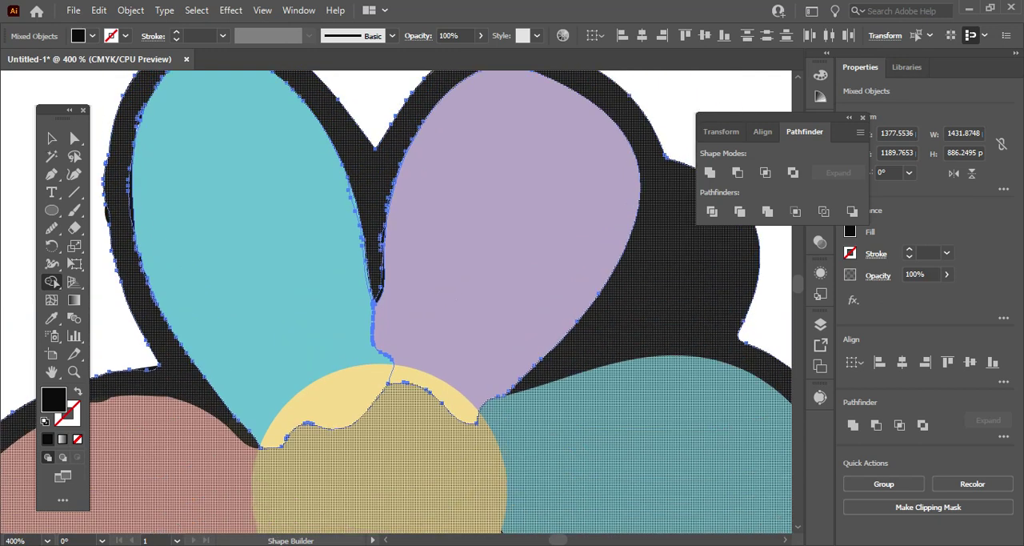
scroll(53, 283, up, 3)
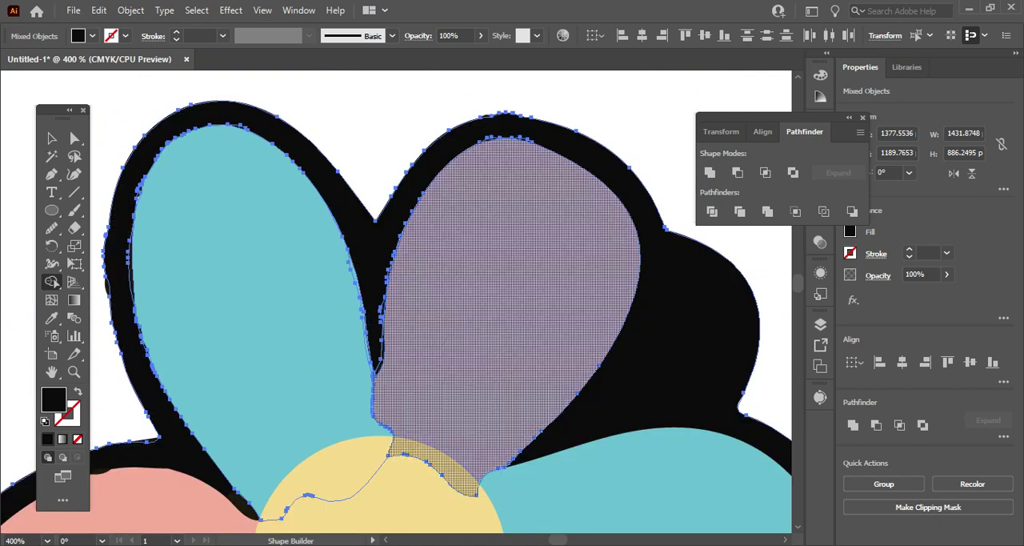
scroll(50, 282, down, 9)
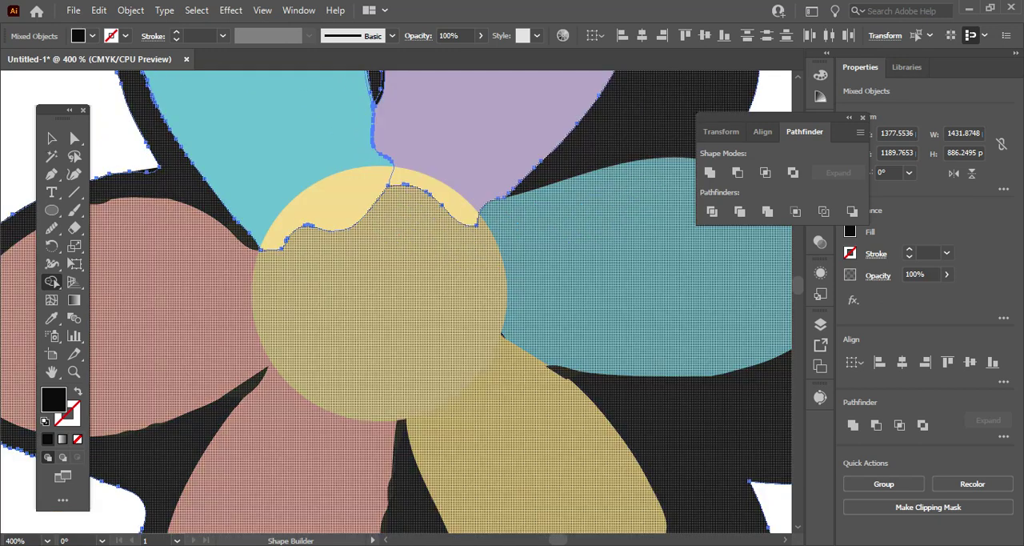
scroll(548, 402, down, 4)
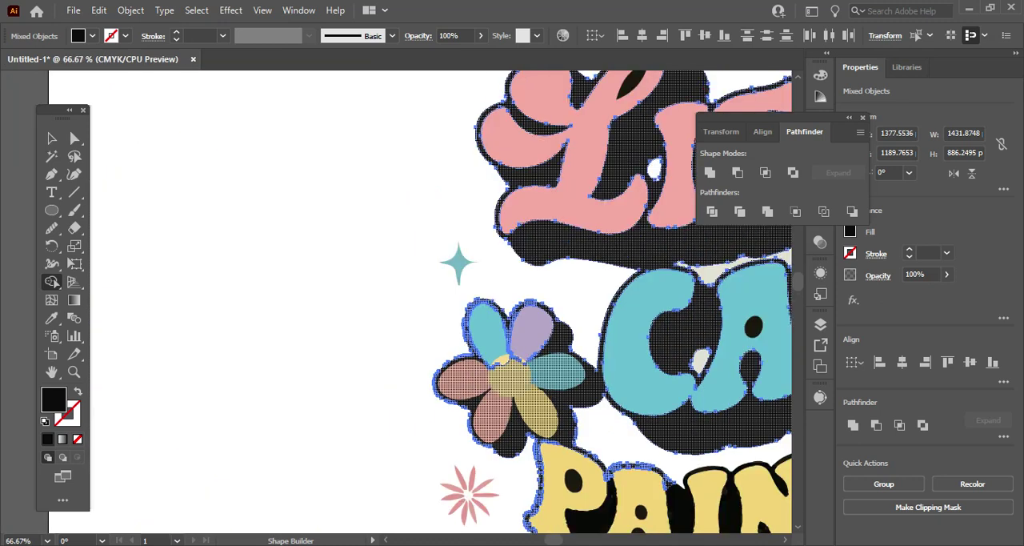
Inspect the lettering, flowers and stars across the whole artwork, and clear the selection.
key(v)
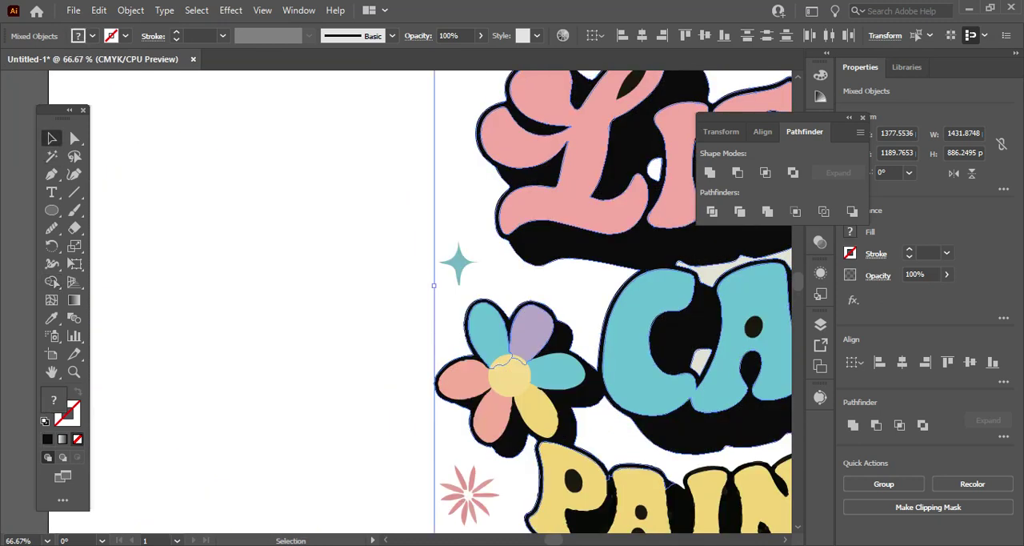
key(alt)
scroll(420, 300, right, 10)
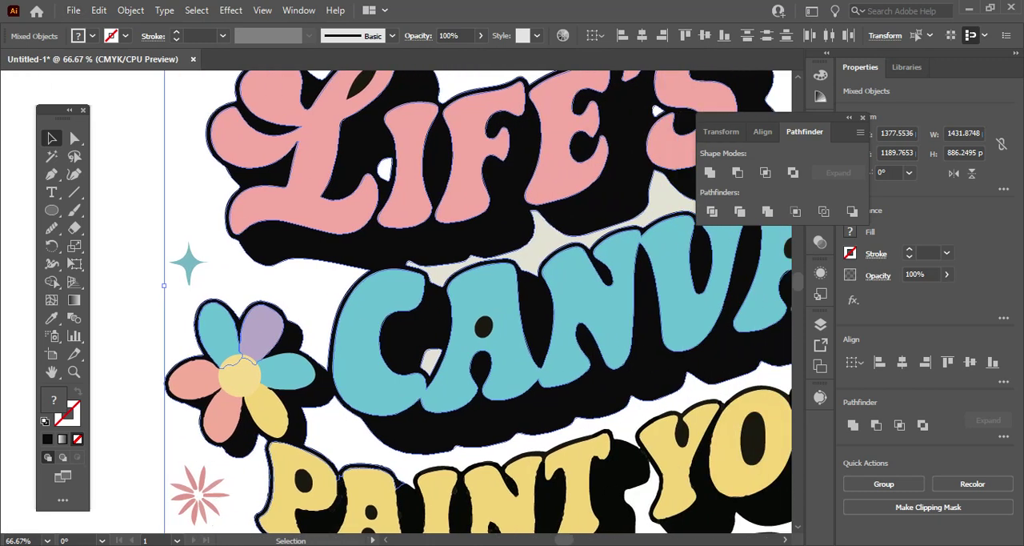
scroll(420, 300, right, 1)
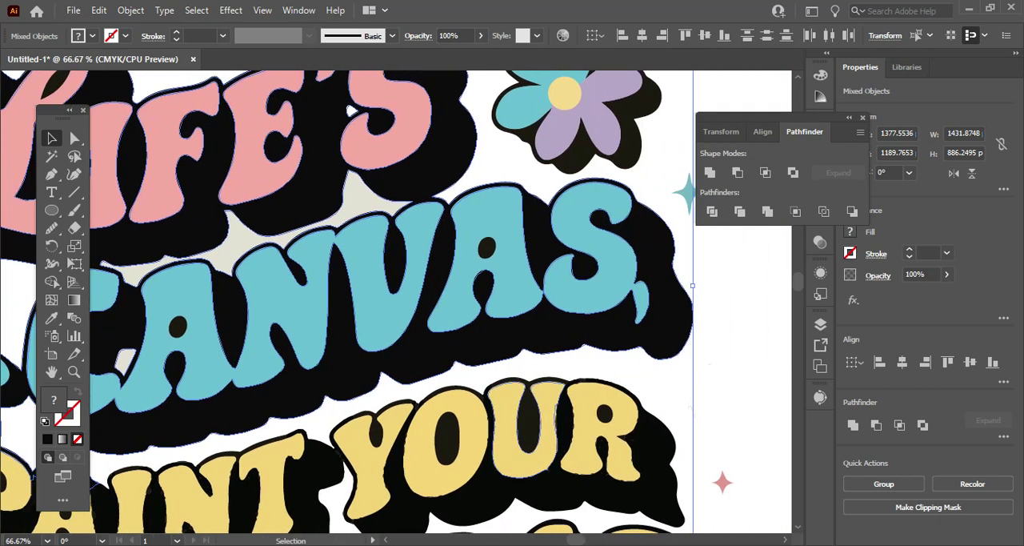
scroll(507, 315, up, 3)
scroll(508, 315, down, 5)
scroll(507, 315, up, 1)
scroll(509, 313, up, 1)
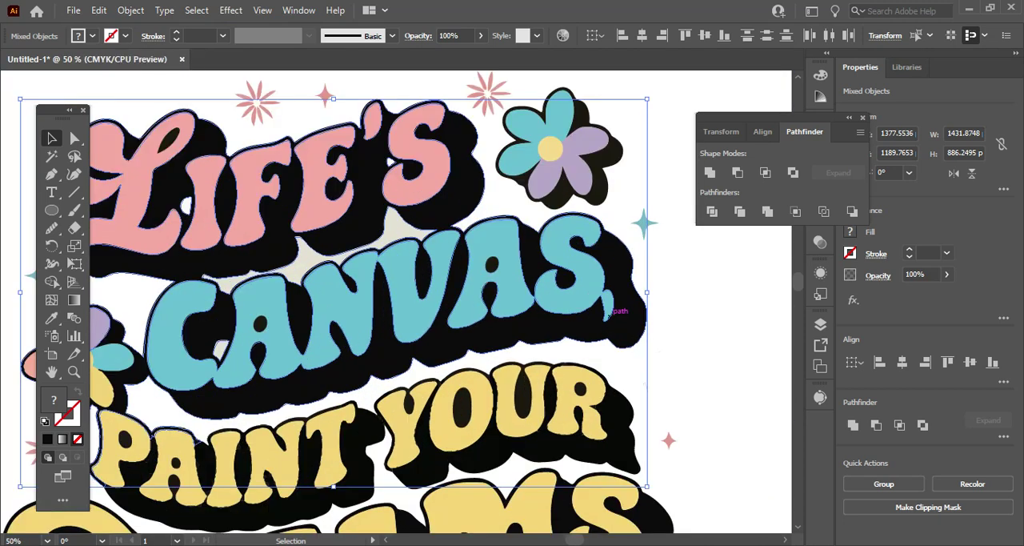
scroll(478, 243, down, 2)
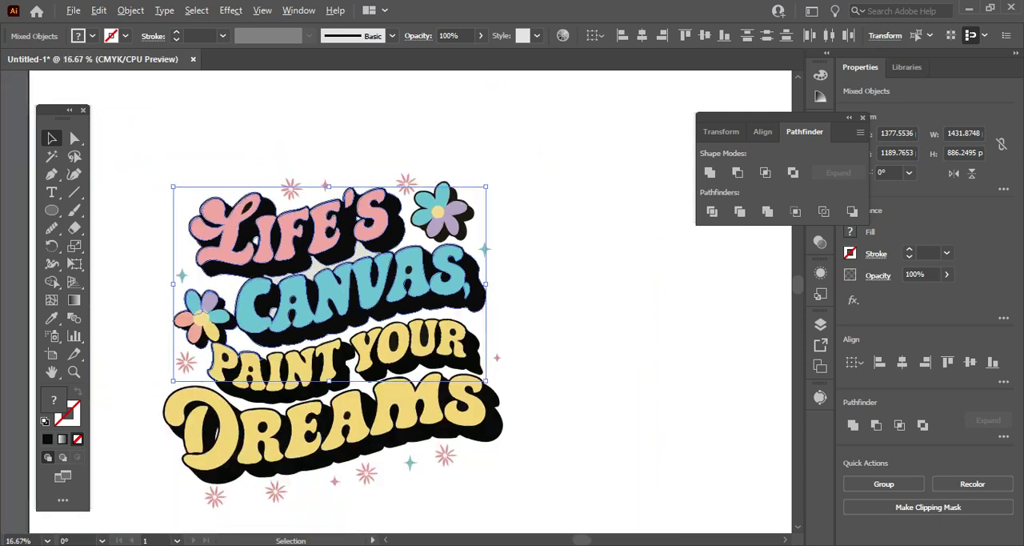
scroll(479, 244, up, 1)
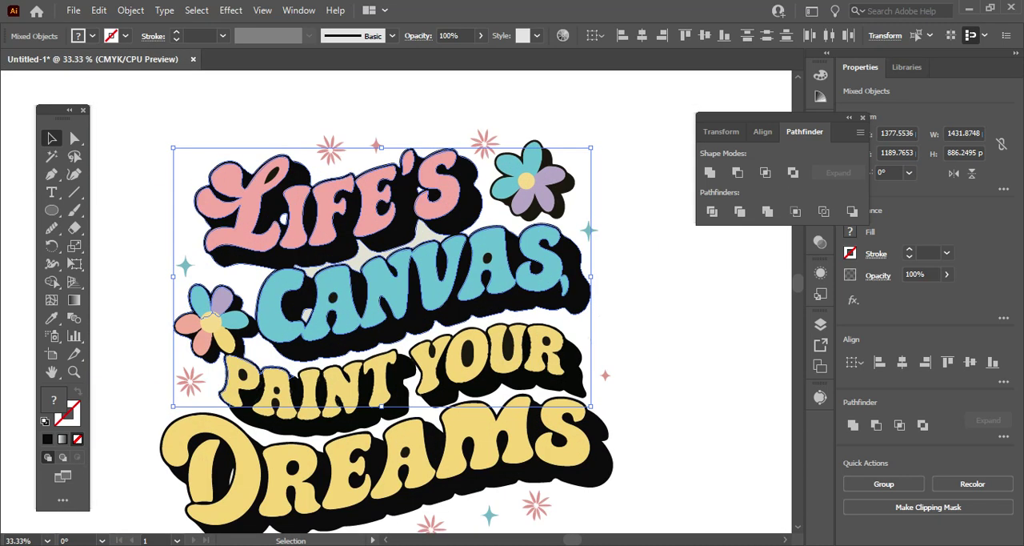
scroll(387, 331, up, 1)
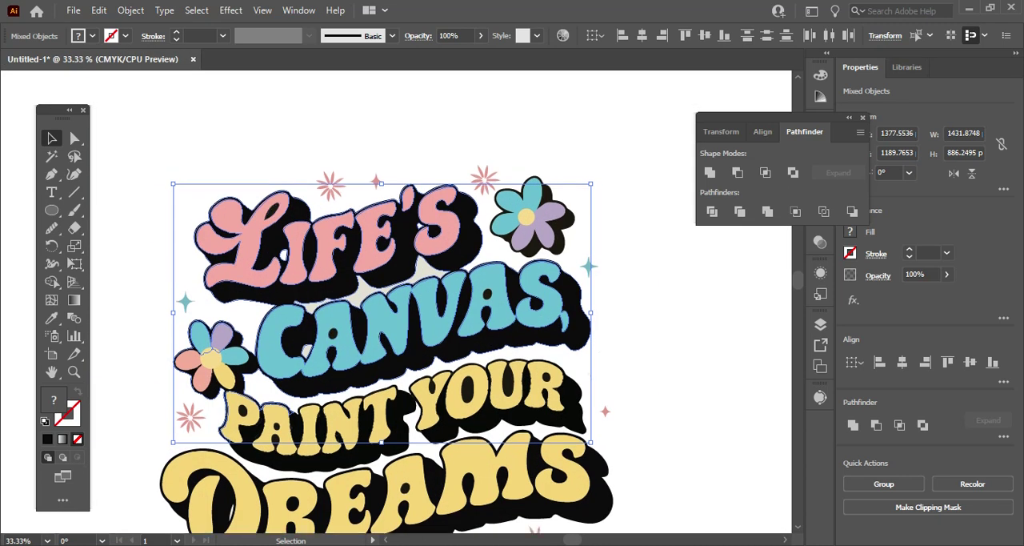
key(ctrl+shift+a)
scroll(387, 331, down, 1)
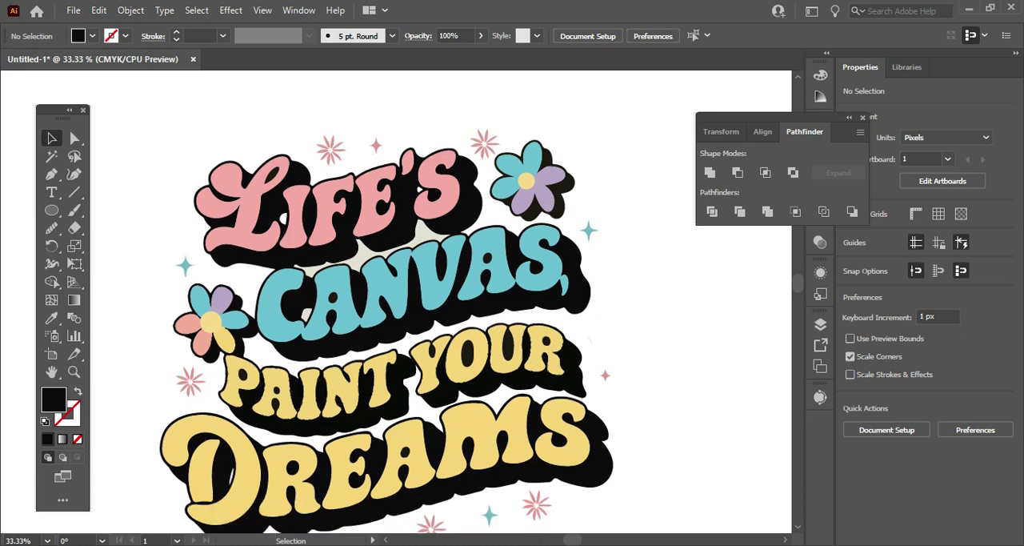
Group the complete lettering artwork with its flowers and stars, and copy the group.
scroll(134, 123, down, 2)
drag(112, 113, 375, 350)
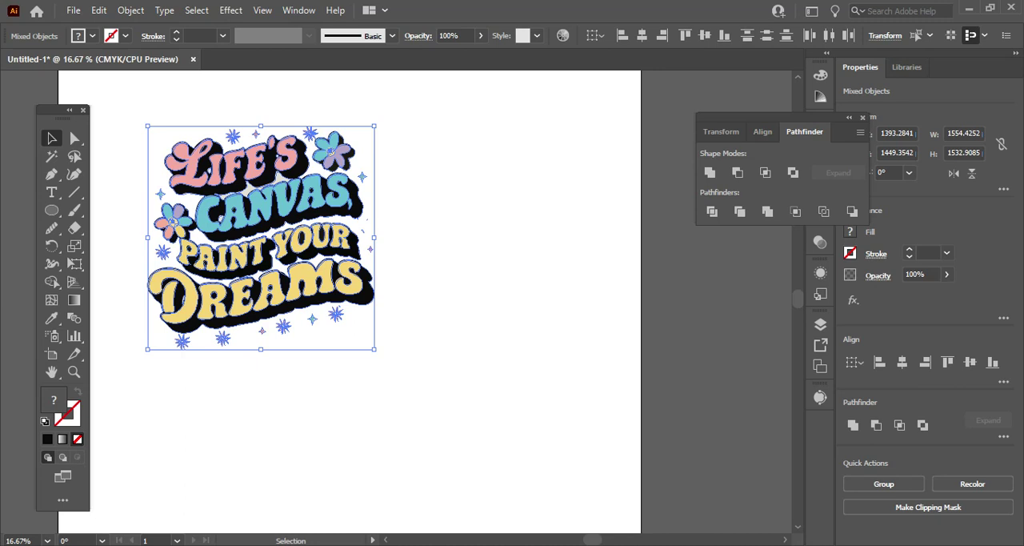
key(a)
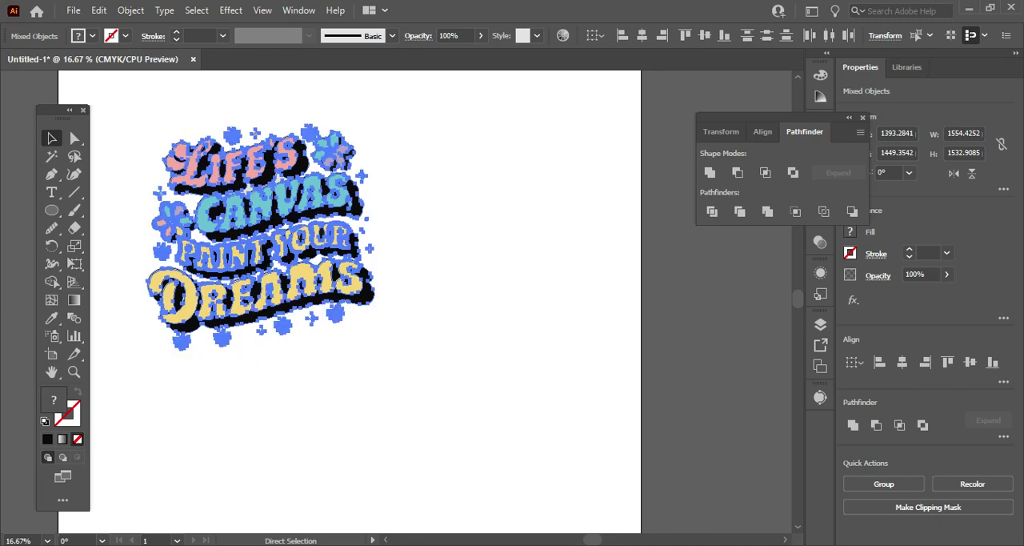
key(v)
key(ctrl+shift+a)
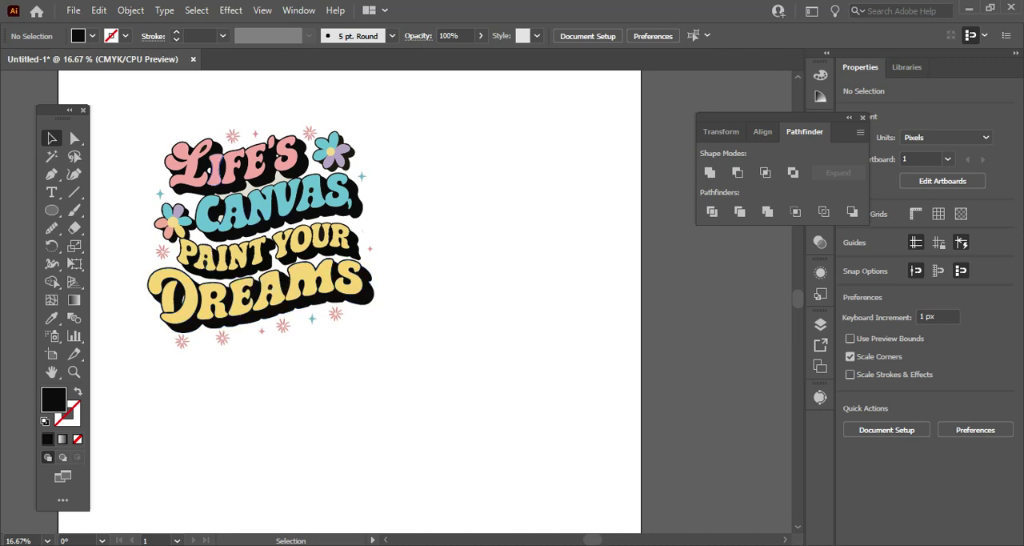
click(210, 150)
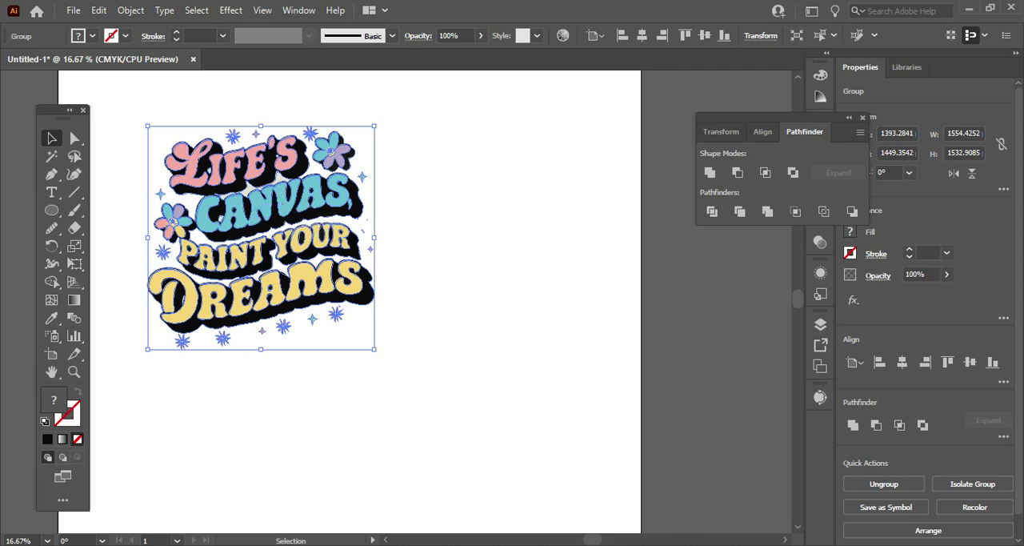
right_click(259, 210)
click(98, 11)
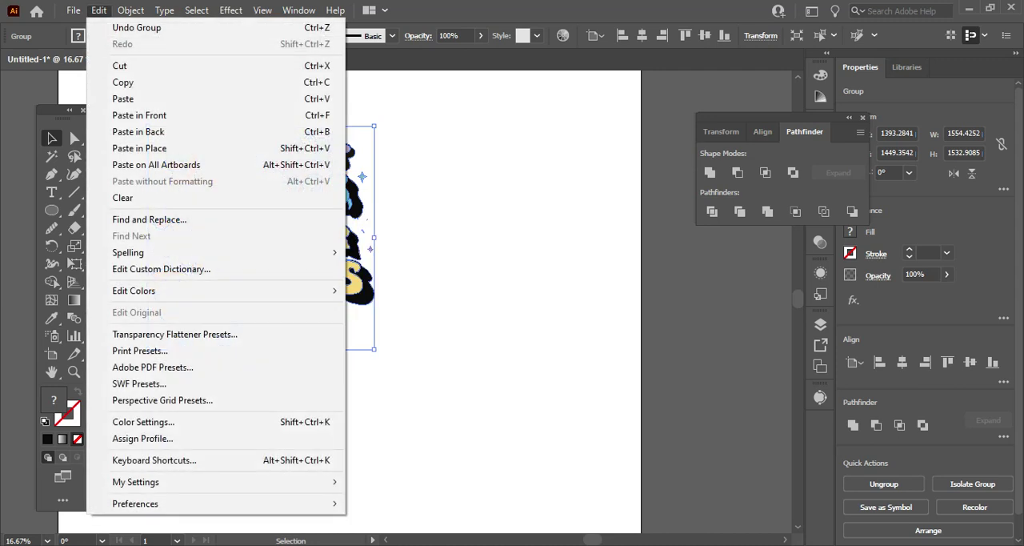
click(128, 83)
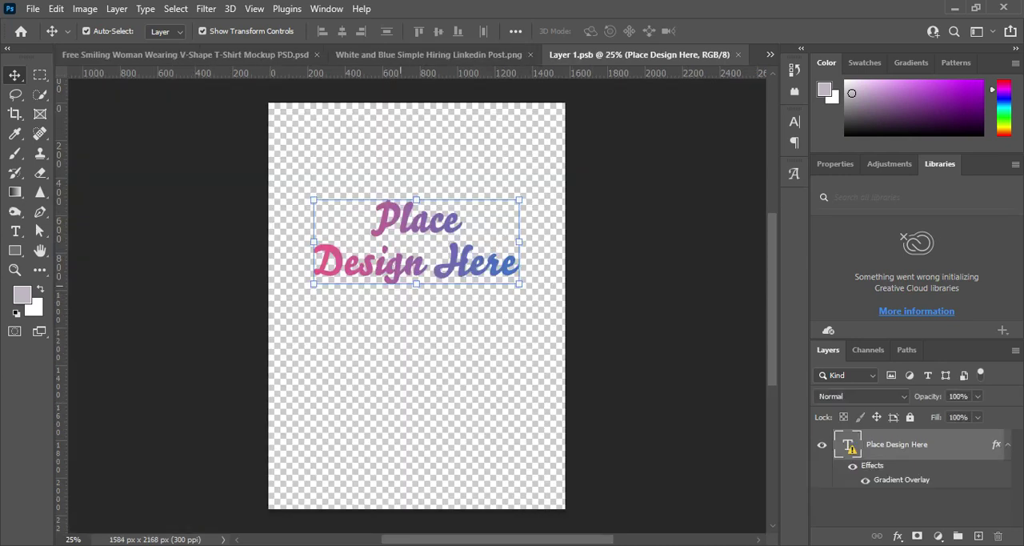
In Photoshop's Layer 1.psb, hide the Place Design Here layer and paste the copied artwork as a smart object.
click(822, 445)
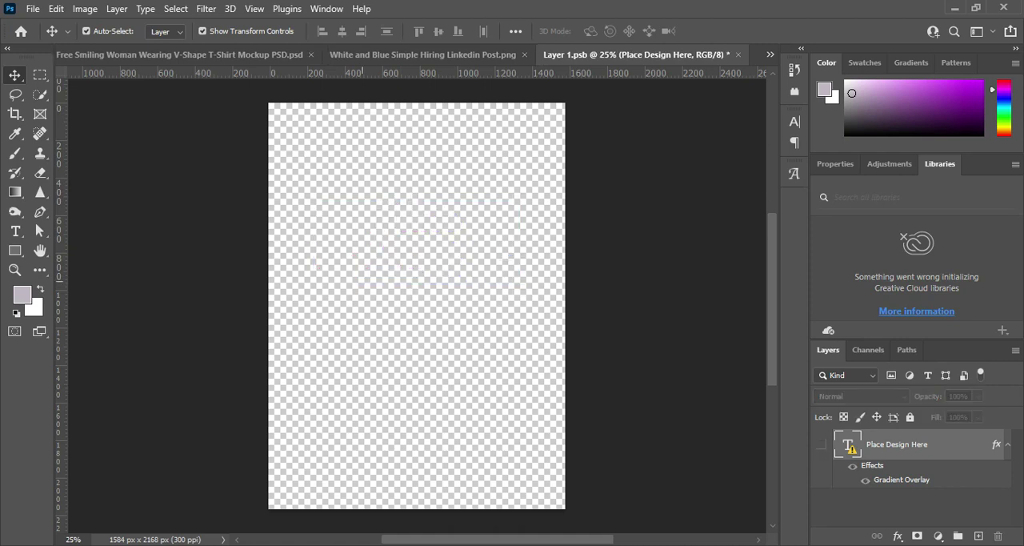
key(ctrl)
key(ctrl+v)
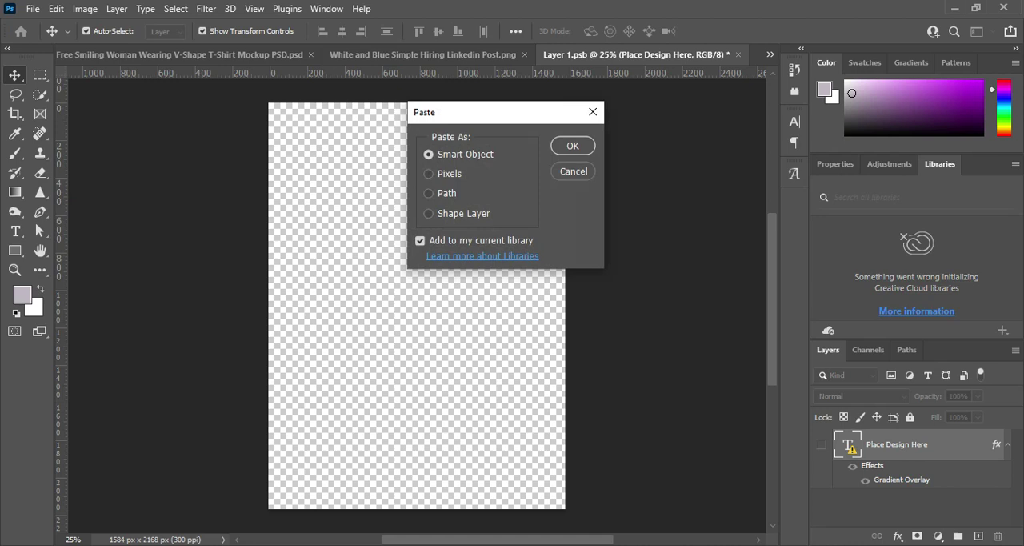
key(Return)
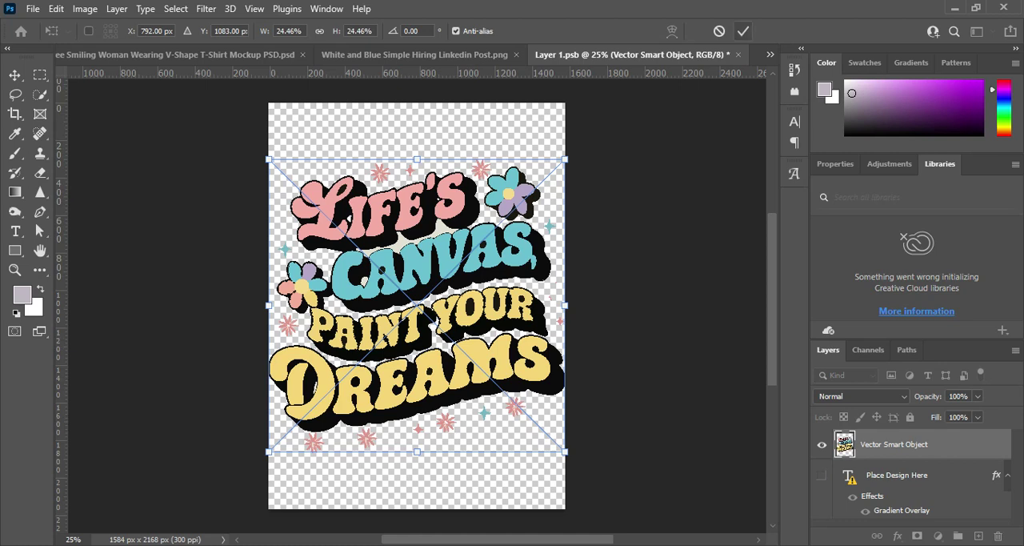
click(744, 30)
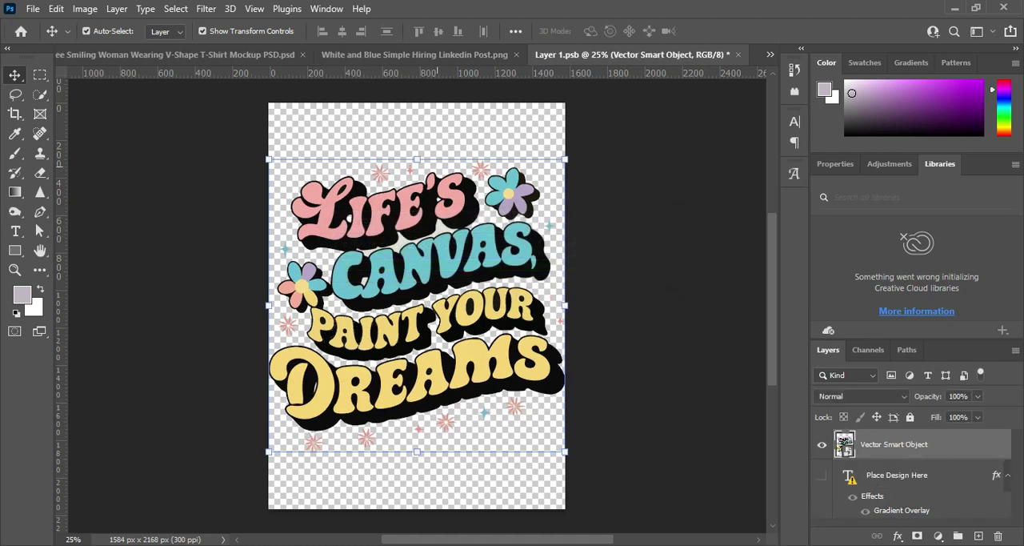
Look through the open mockup documents and bring up Free Girl T-Shirt Logo Branding Mock-up Psd.psd.
click(414, 54)
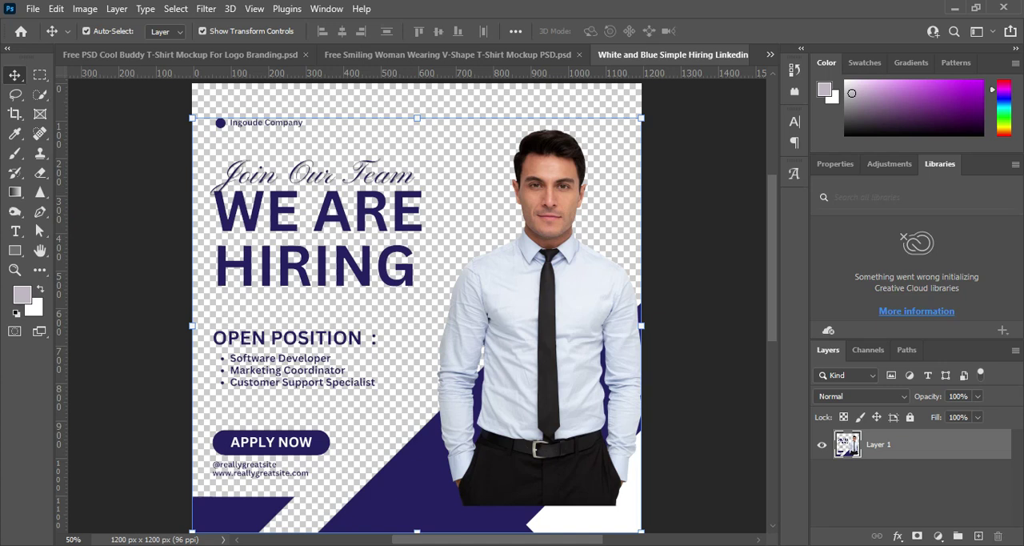
click(448, 54)
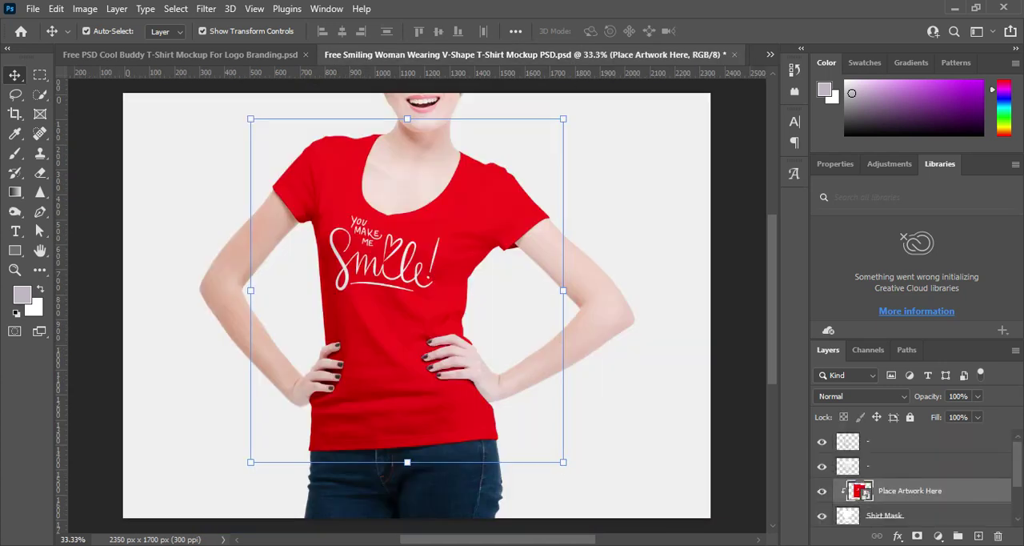
click(770, 55)
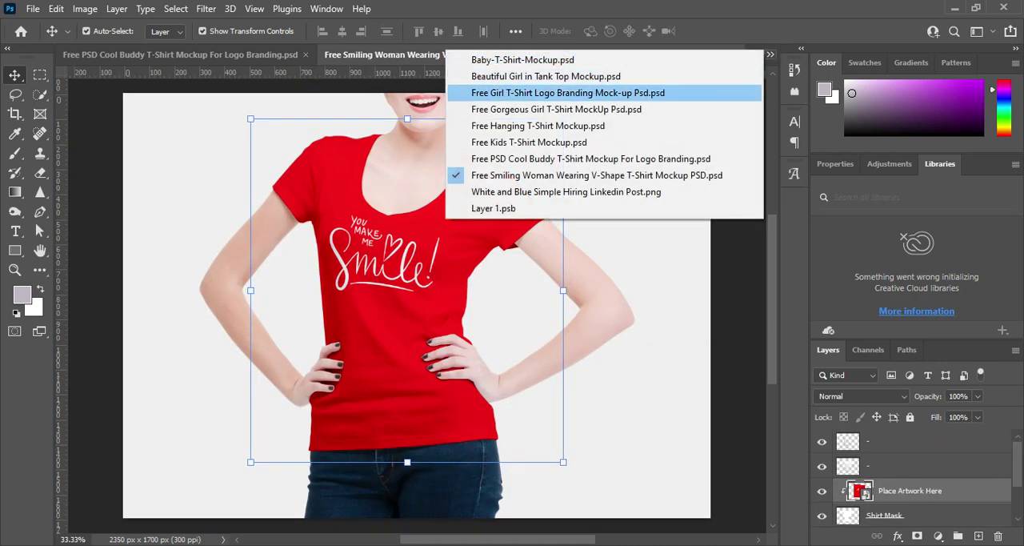
click(545, 76)
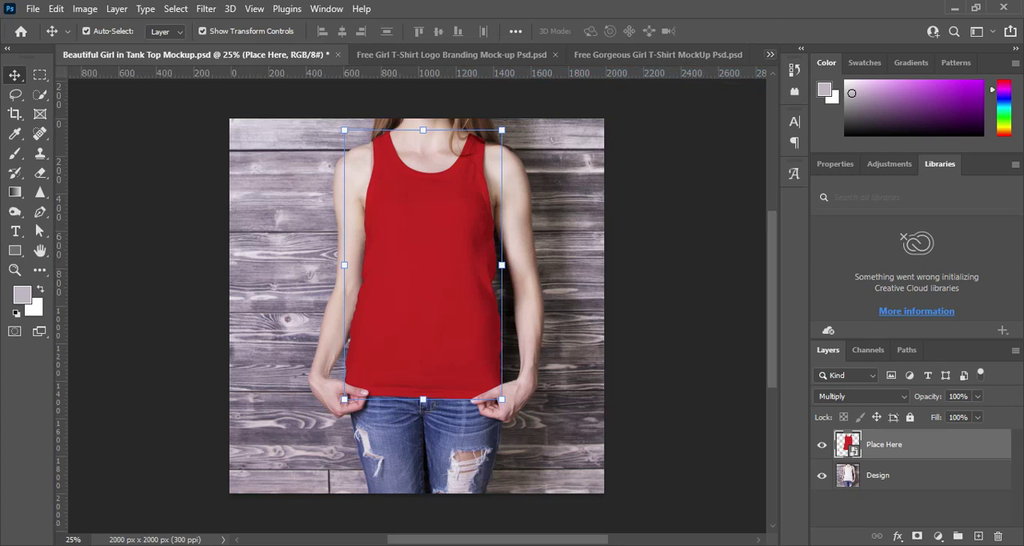
click(769, 54)
click(560, 91)
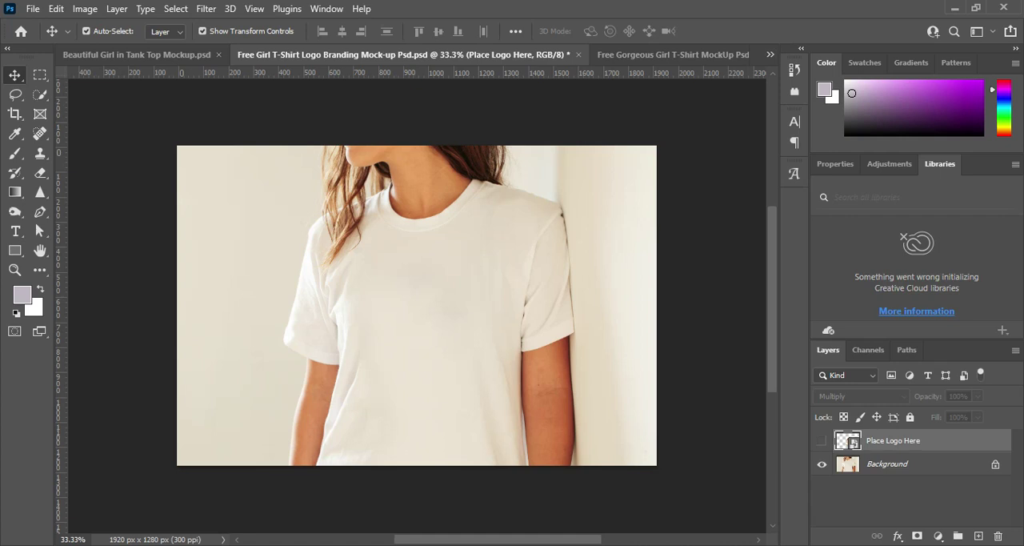
Close the Free Girl T-Shirt Logo Branding and Beautiful Girl in Tank Top mockups without saving their changes.
click(578, 54)
click(506, 218)
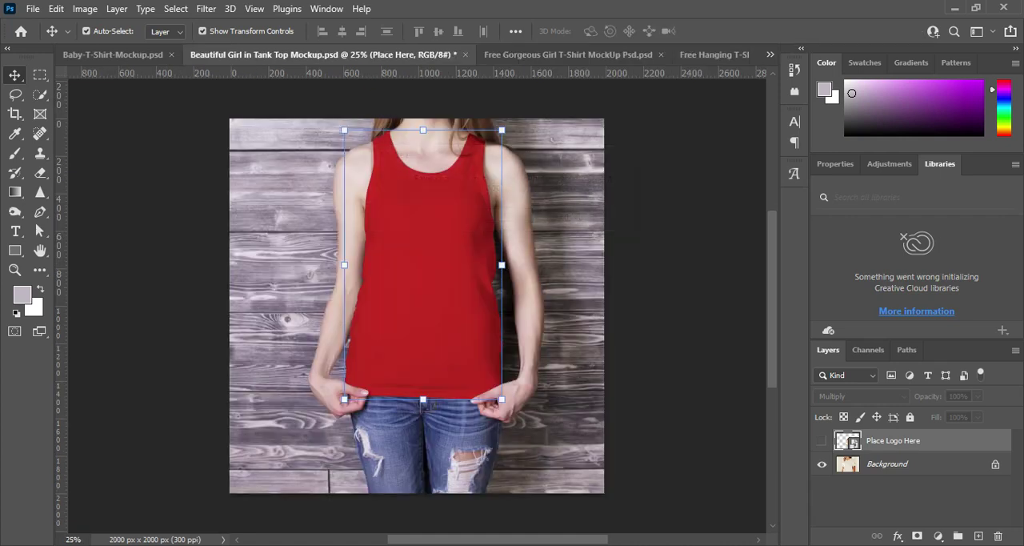
click(112, 54)
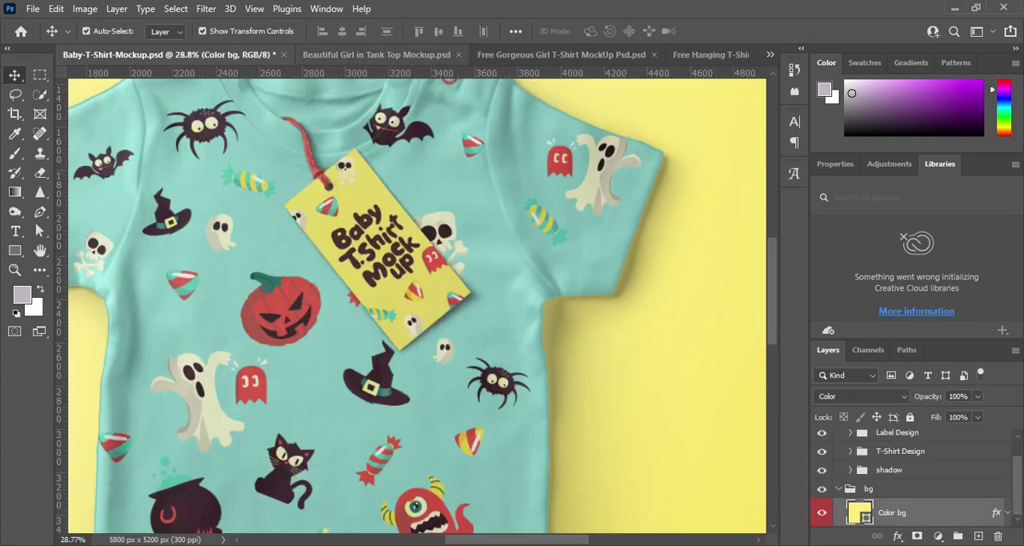
click(377, 55)
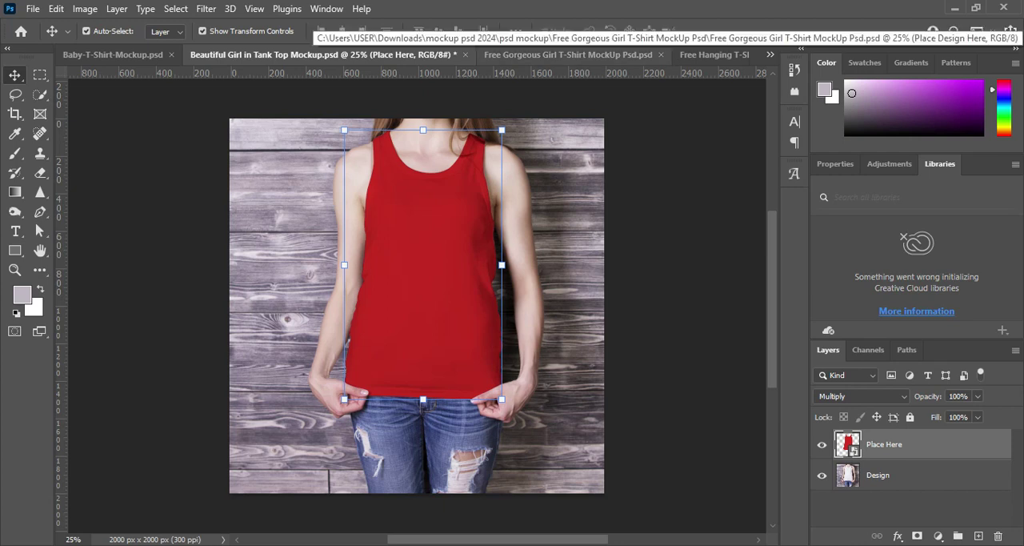
click(465, 55)
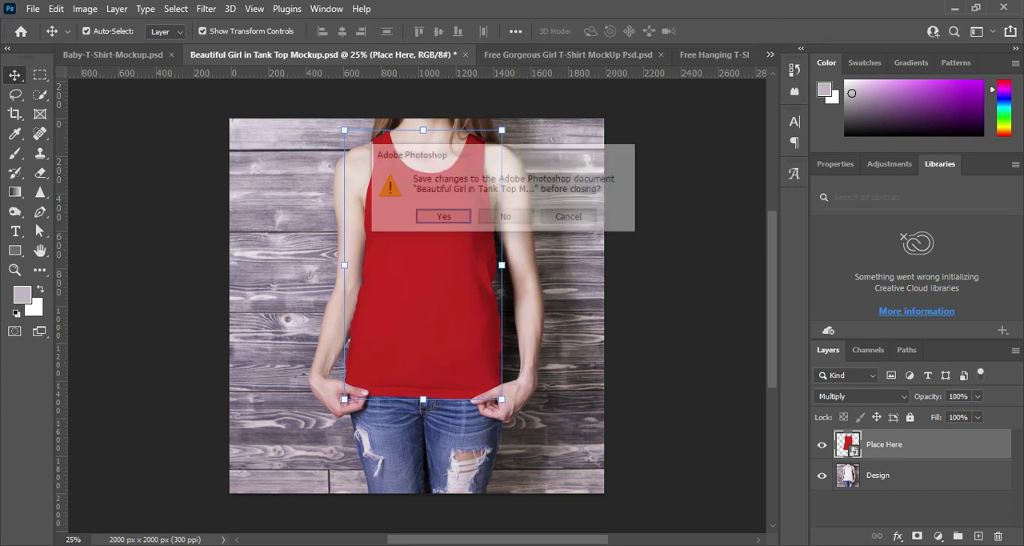
click(508, 217)
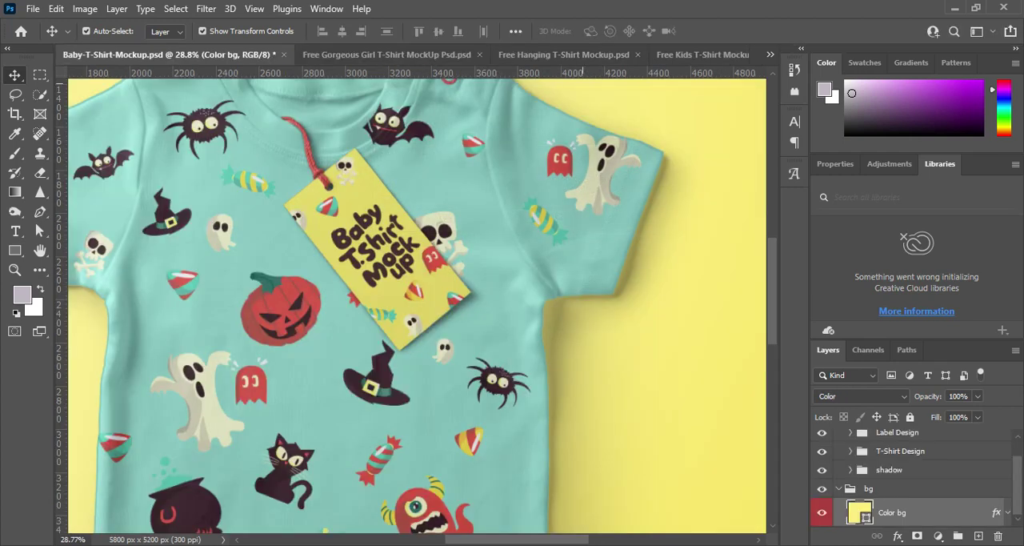
Look through the remaining open mockup documents and close White and Blue Simple Hiring Linkedin Post.png.
click(563, 54)
click(702, 54)
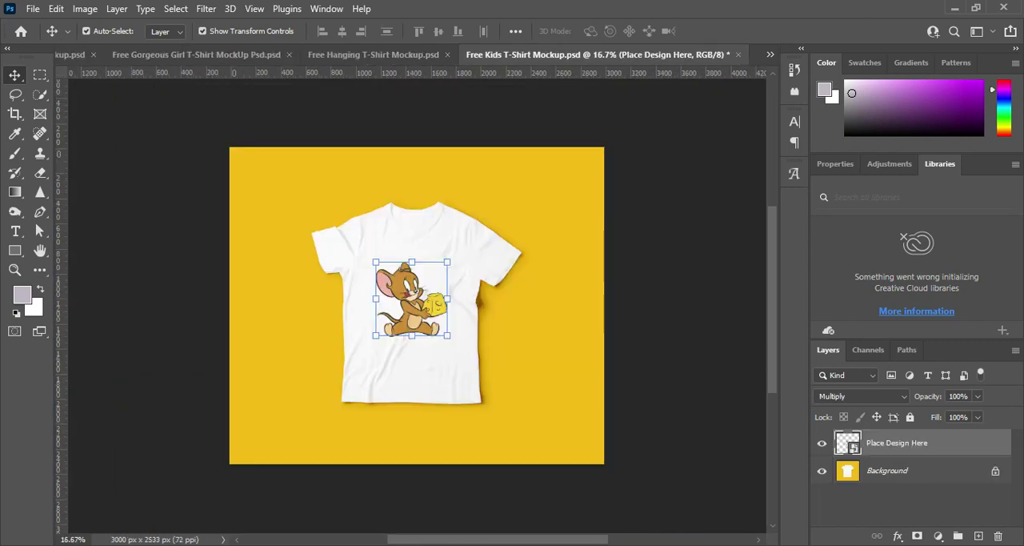
click(770, 55)
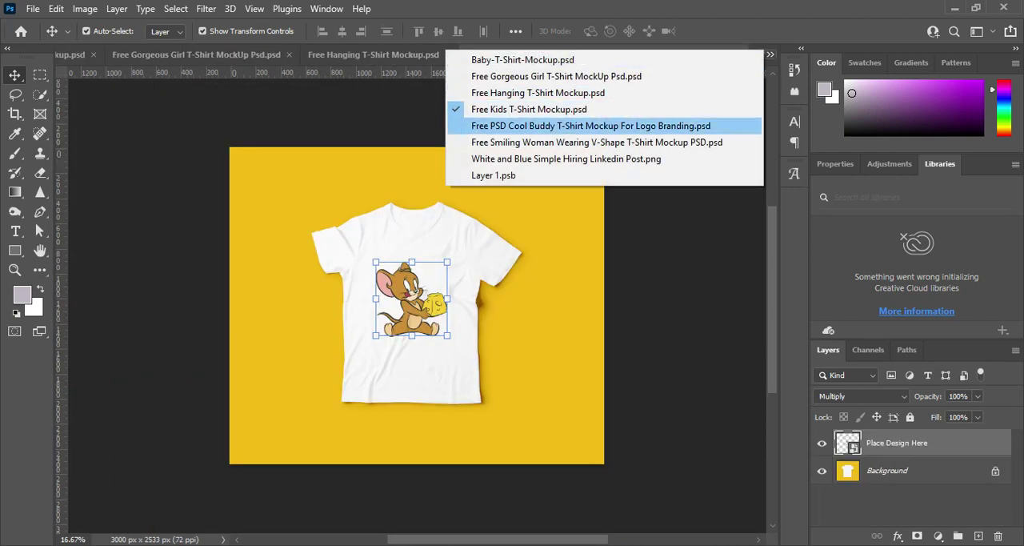
click(582, 126)
click(769, 55)
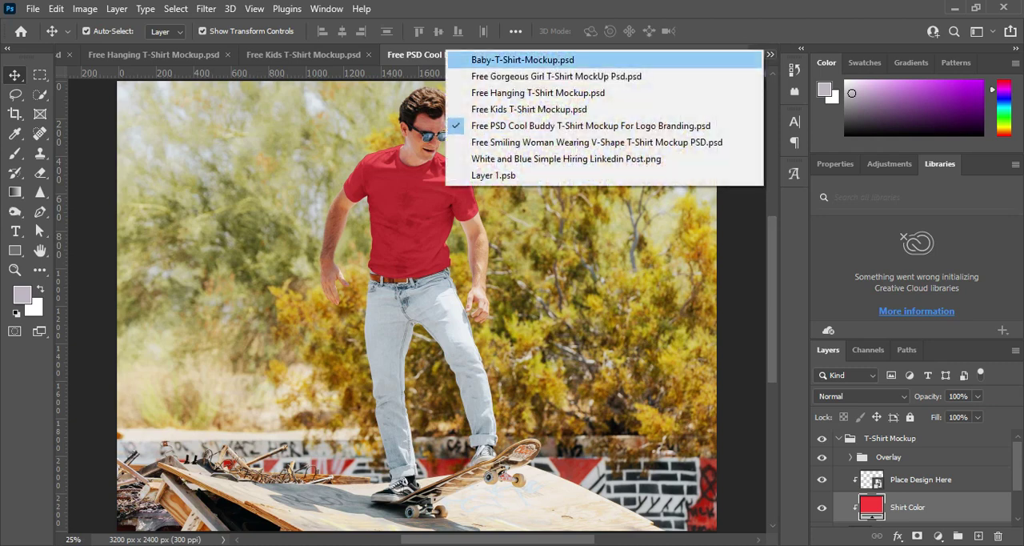
click(596, 141)
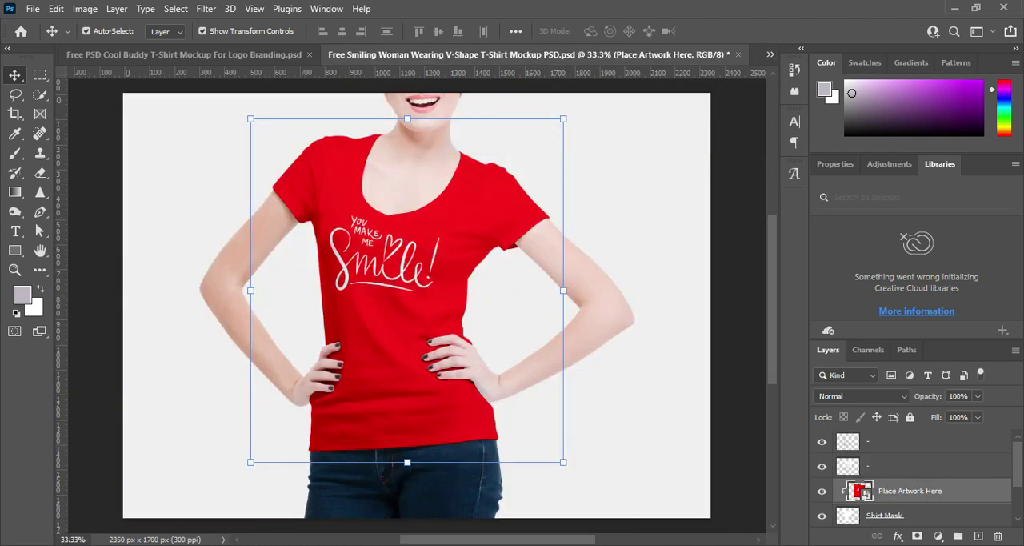
click(769, 54)
click(596, 157)
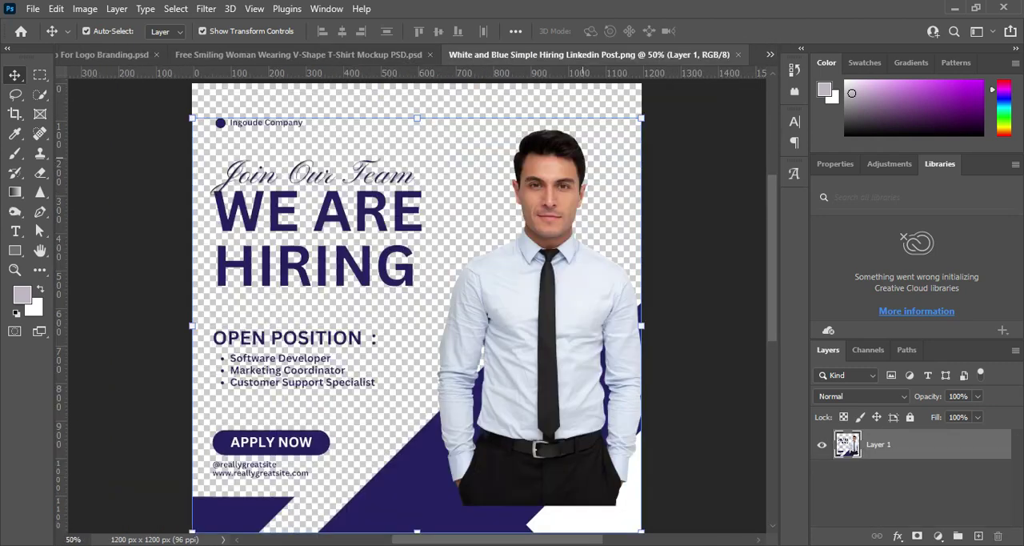
click(298, 54)
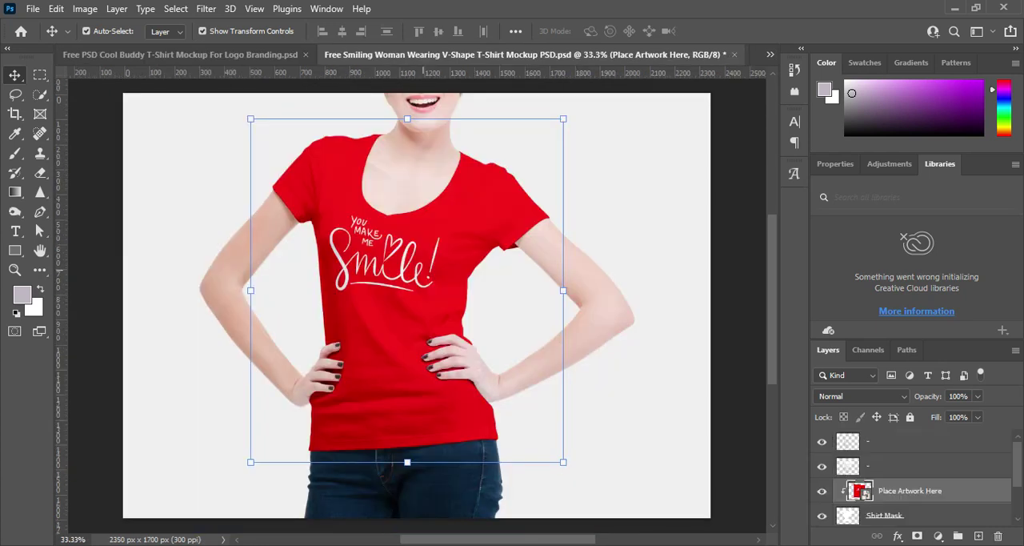
Bring up Layer 1.psb and save it with the pasted lettering artwork.
click(770, 54)
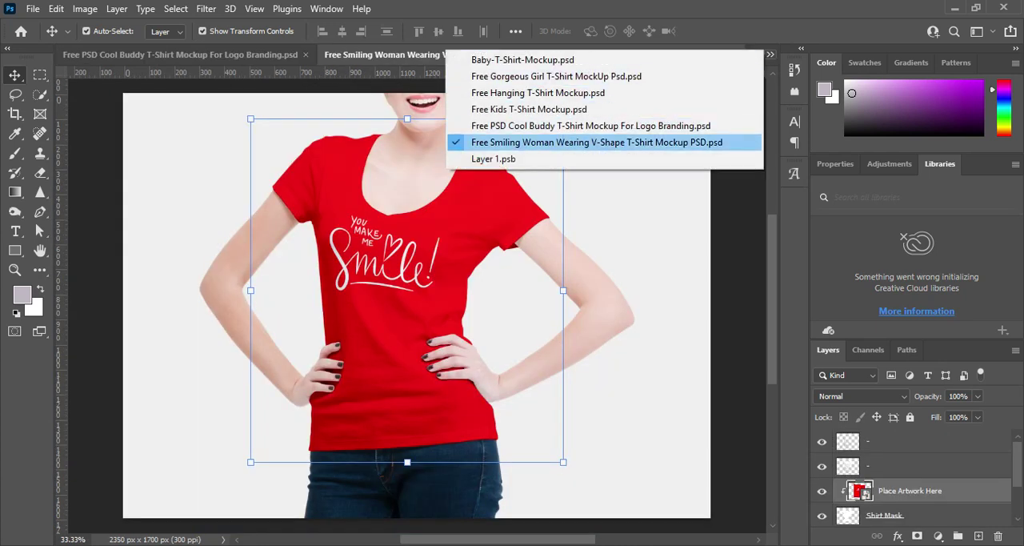
click(596, 159)
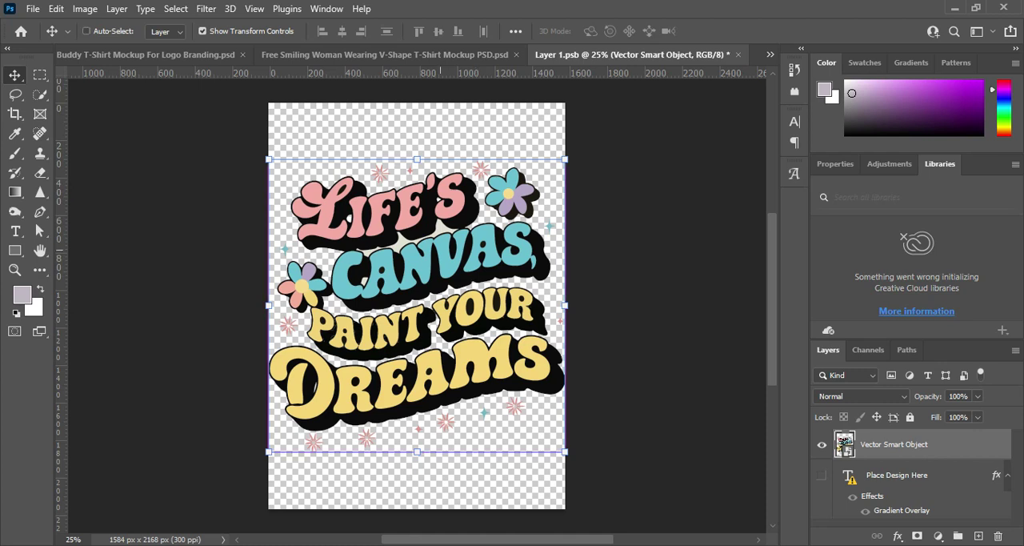
key(ctrl+s)
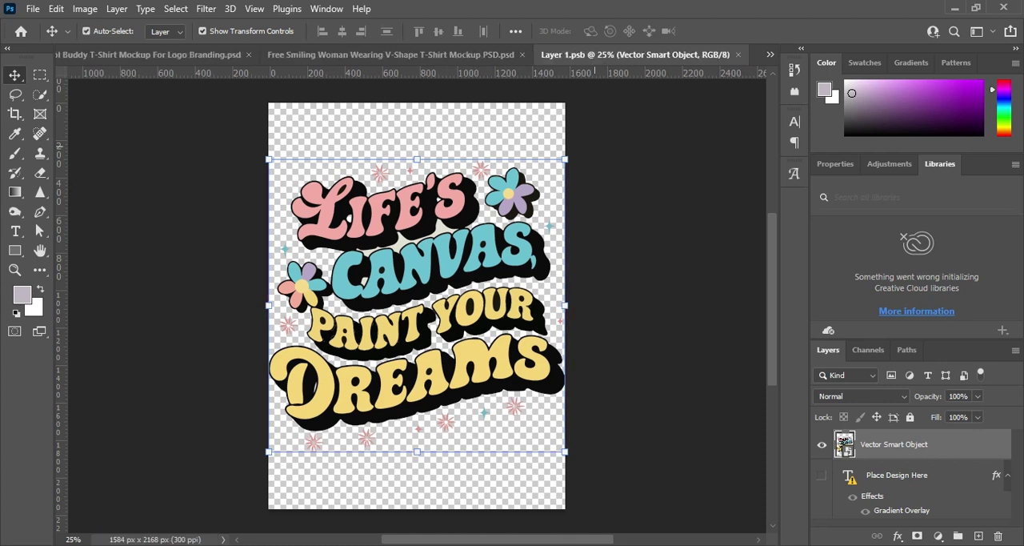
Switch to the Free Gorgeous Girl T-Shirt MockUp Psd.psd document.
click(770, 54)
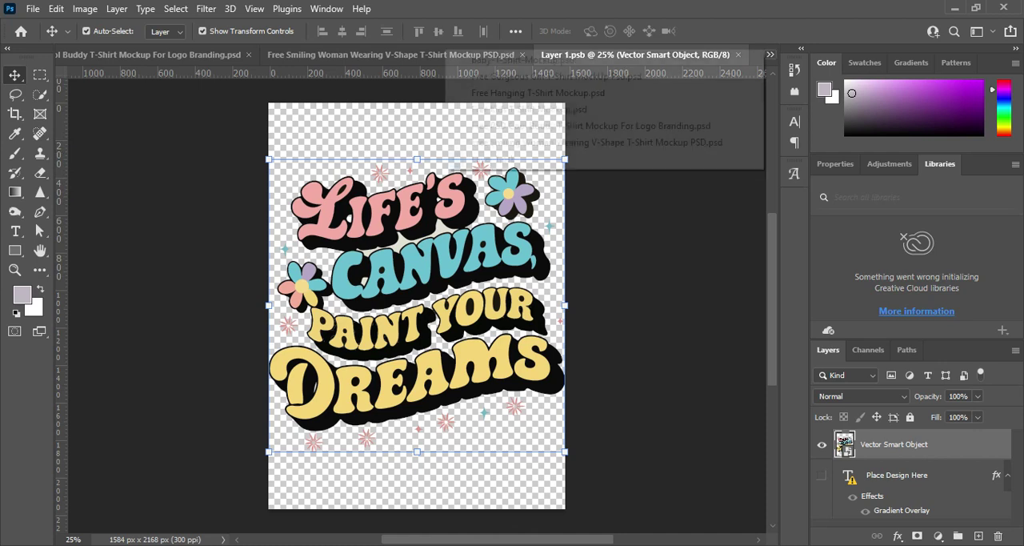
key(Up)
key(Up)
key(Up)
key(Up)
key(Up)
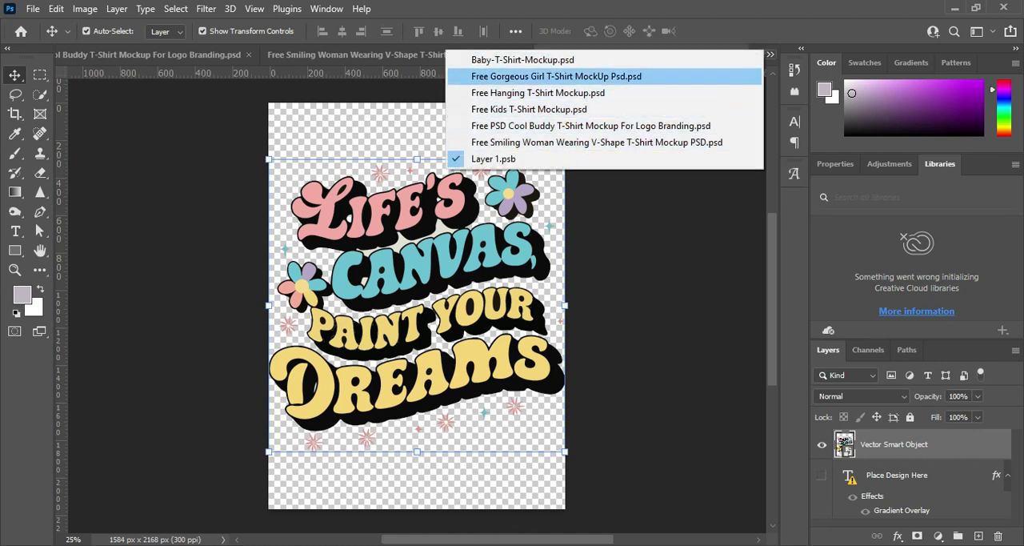
key(Return)
click(769, 54)
key(Down)
key(Return)
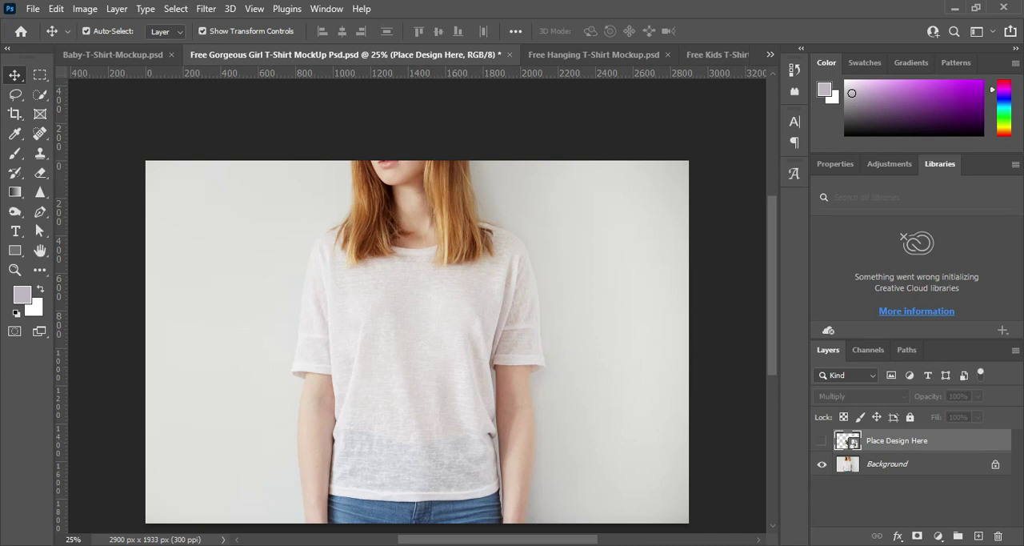
Check the contents of the Place Design Here smart object, and show that layer in the Gorgeous Girl mockup.
double_click(849, 441)
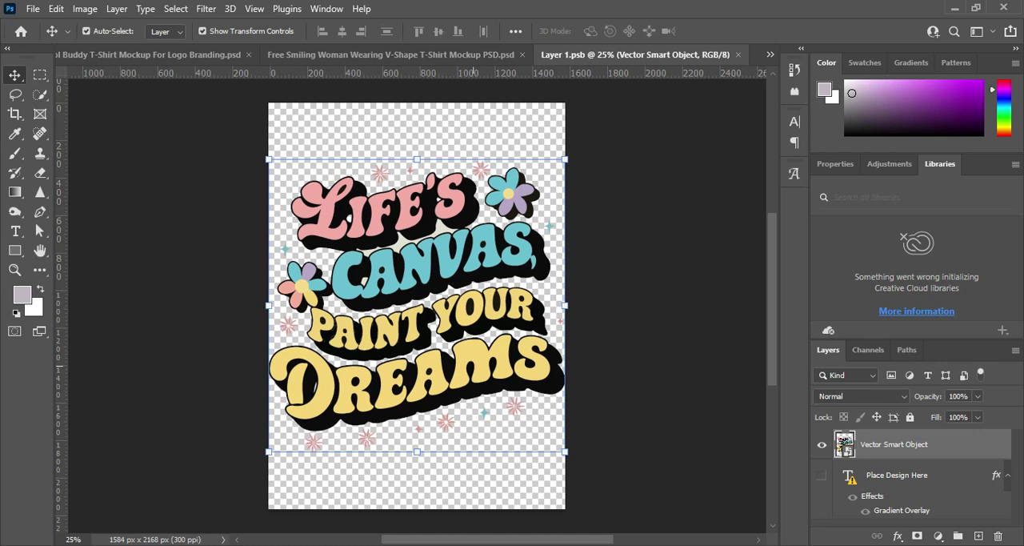
key(ctrl)
click(737, 54)
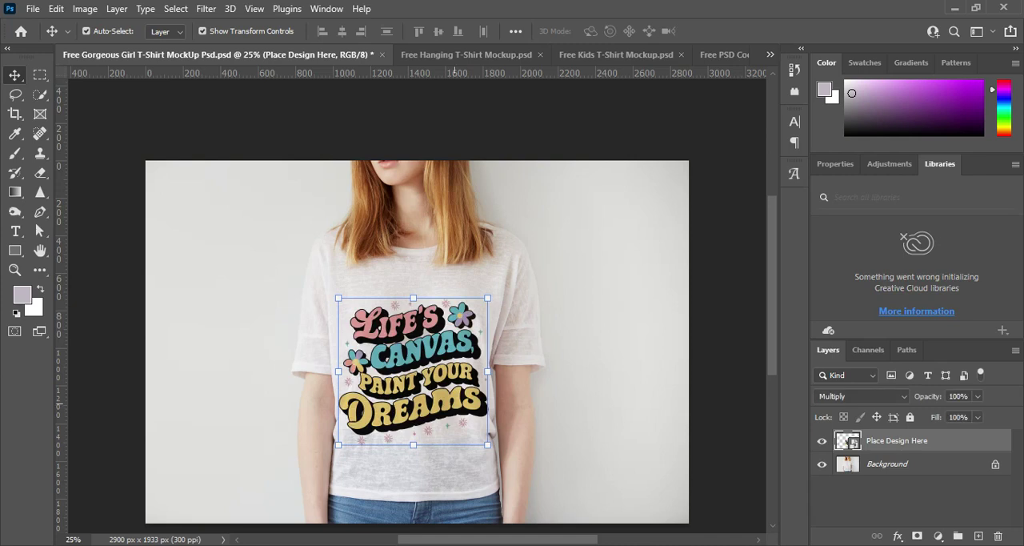
Inspect the lettering design on the woman's T-shirt up close and as a whole, with the layer deselected.
scroll(431, 376, up, 5)
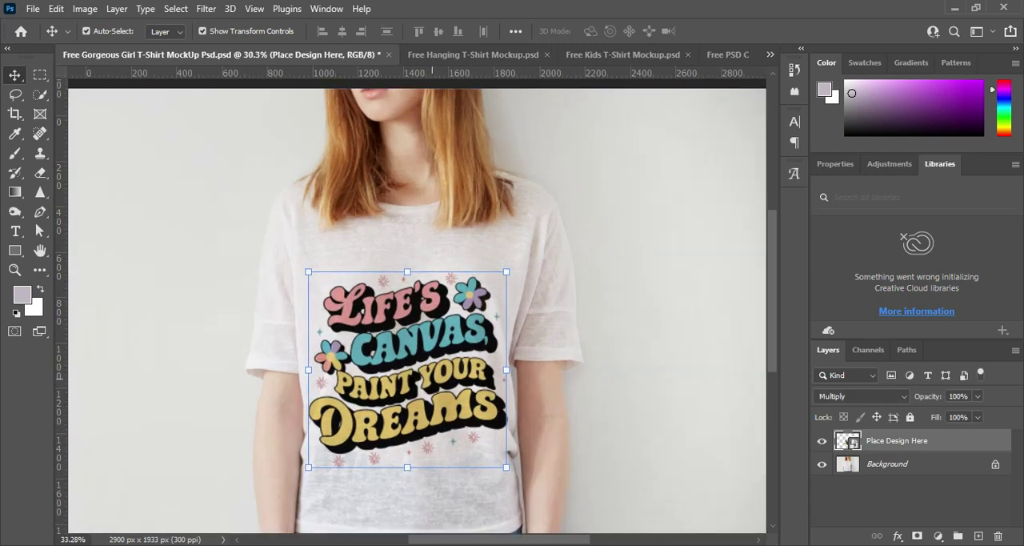
scroll(432, 376, down, 2)
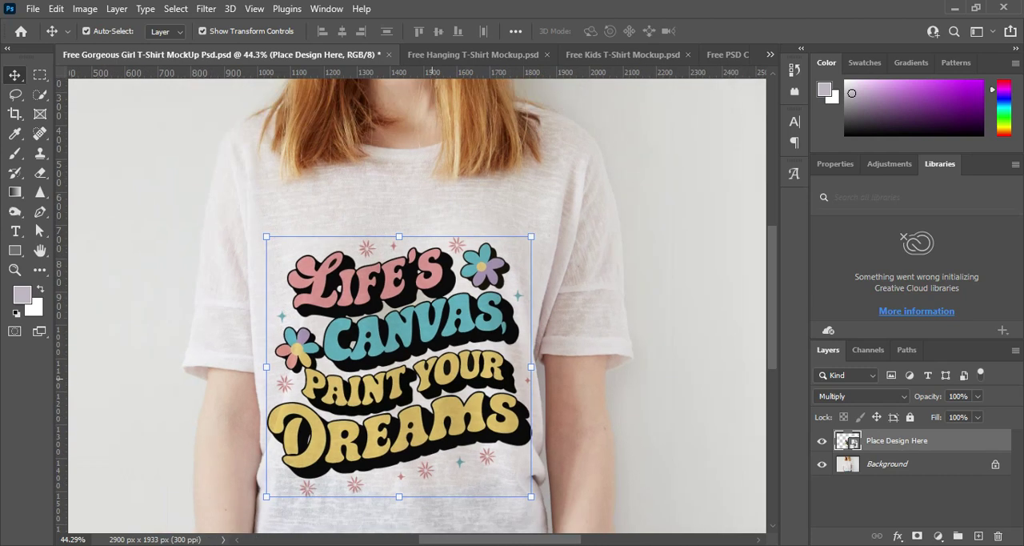
scroll(668, 283, down, 5)
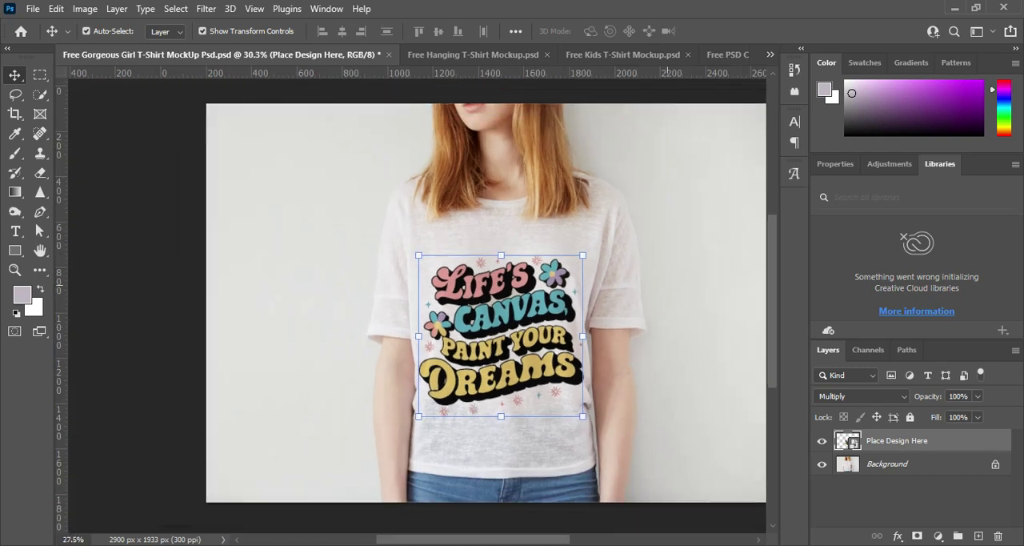
click(666, 271)
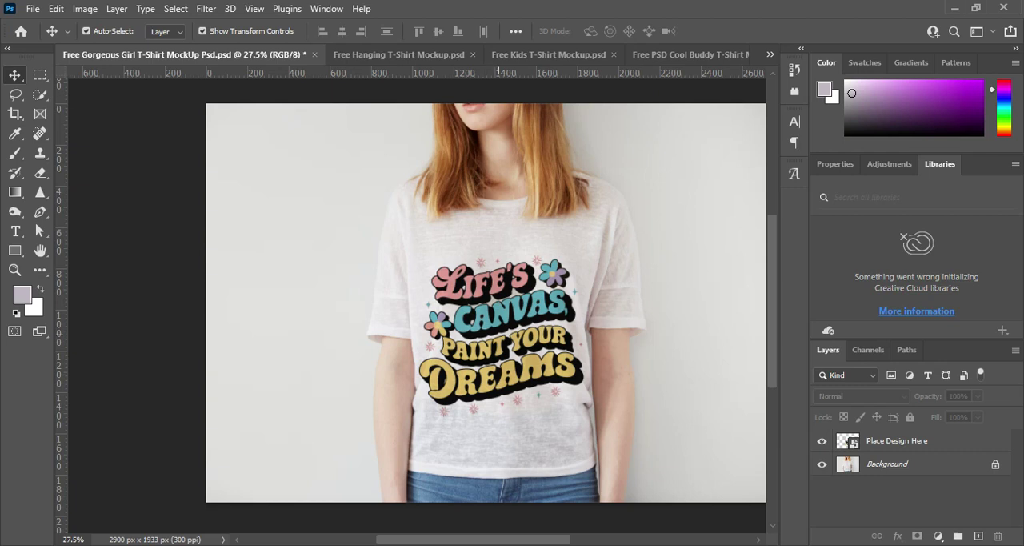
scroll(520, 339, up, 5)
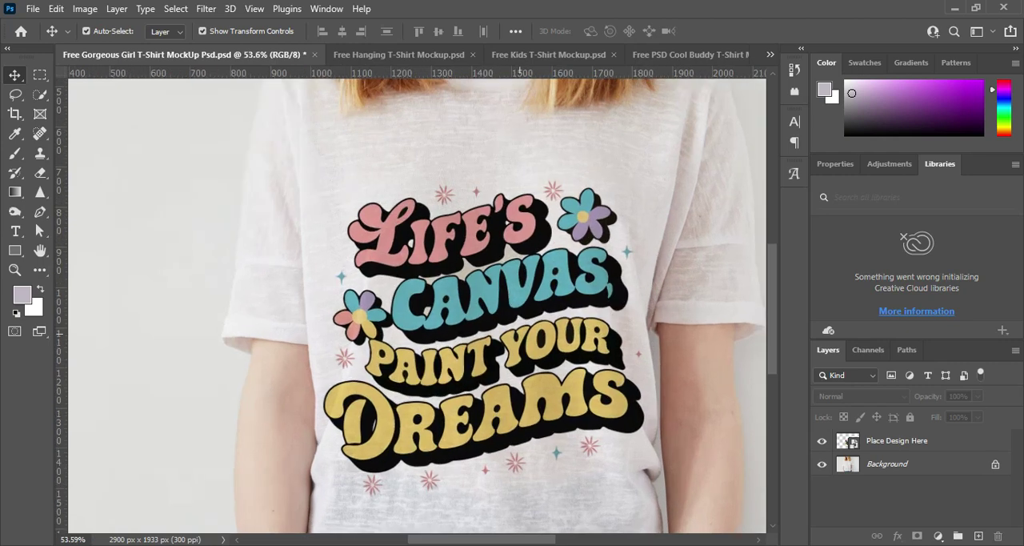
scroll(520, 331, down, 5)
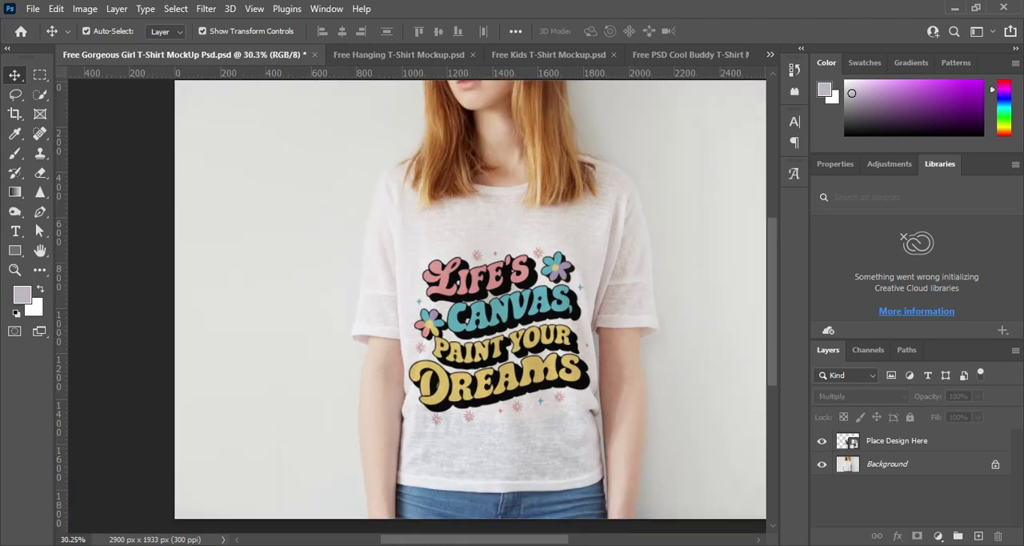
In the Place Design Here smart object, scale the artwork down to about 22.8% and move it slightly up to about Y 1067.5 px.
double_click(847, 440)
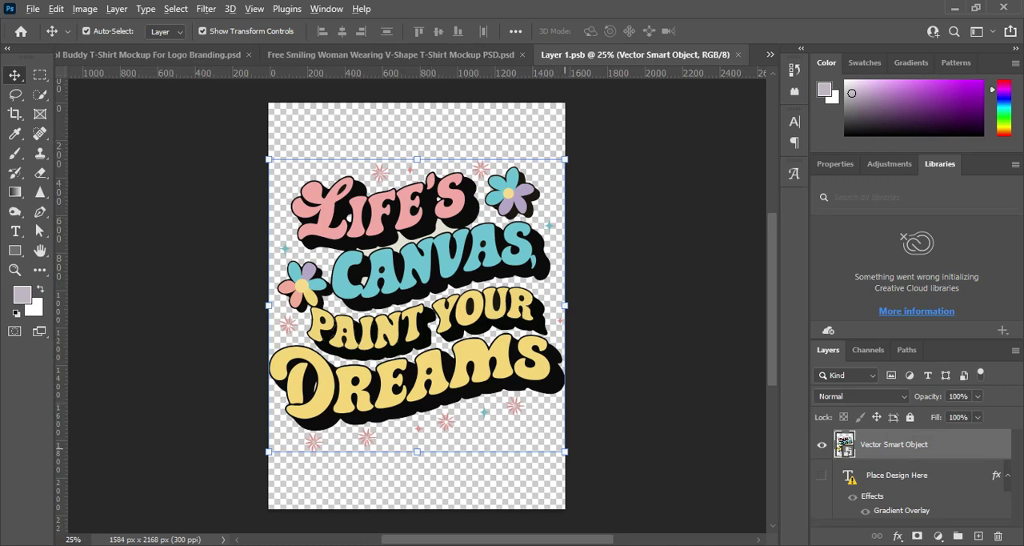
drag(565, 451, 555, 442)
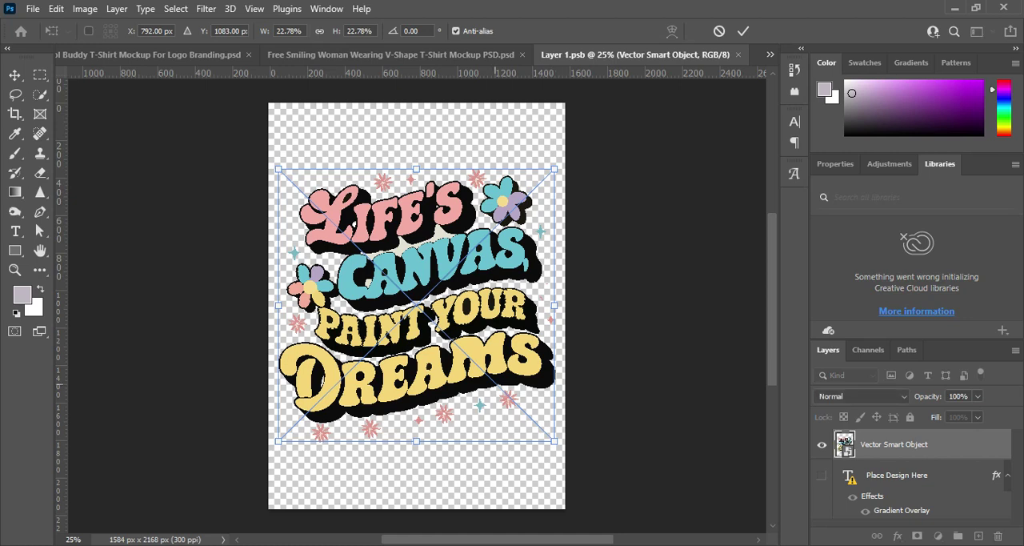
drag(495, 384, 495, 381)
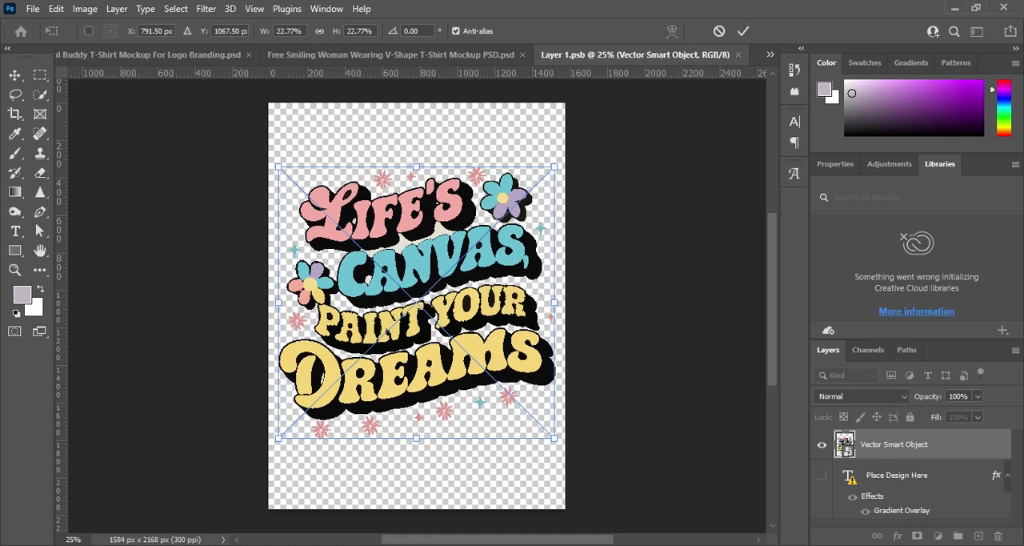
click(744, 30)
click(607, 368)
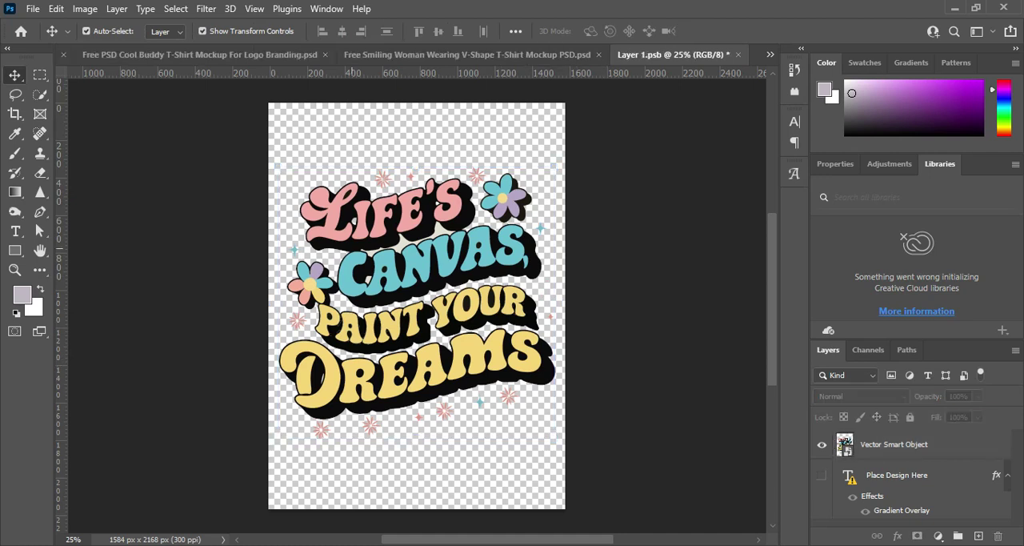
Save Layer 1.psb and return to the Free Gorgeous Girl T-Shirt mockup with the design layer deselected.
key(ctrl+s)
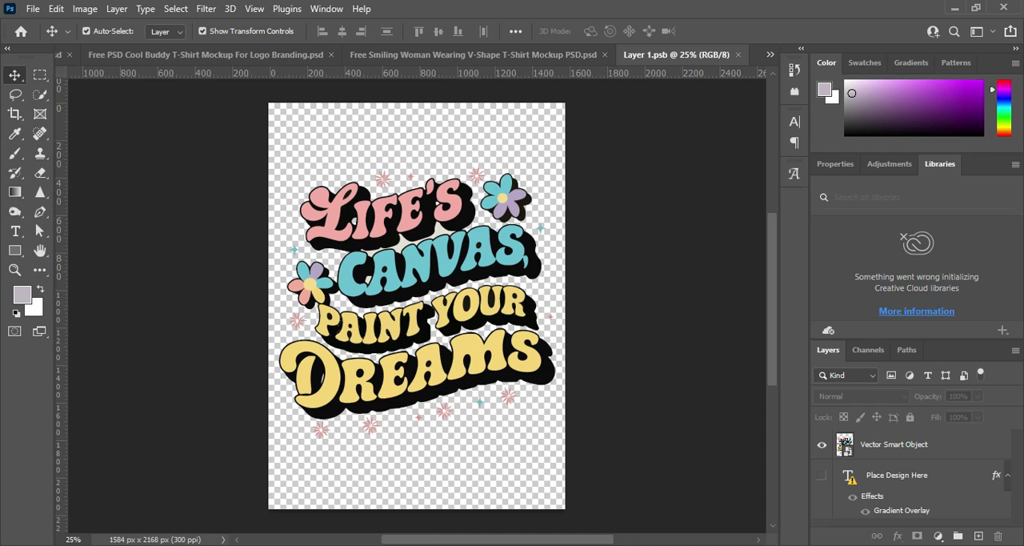
key(ctrl+w)
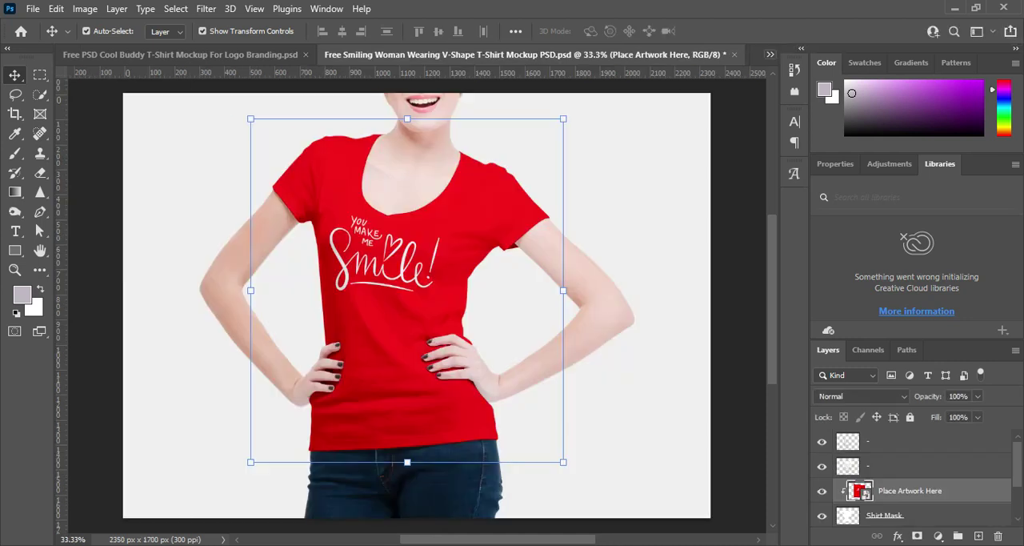
click(769, 55)
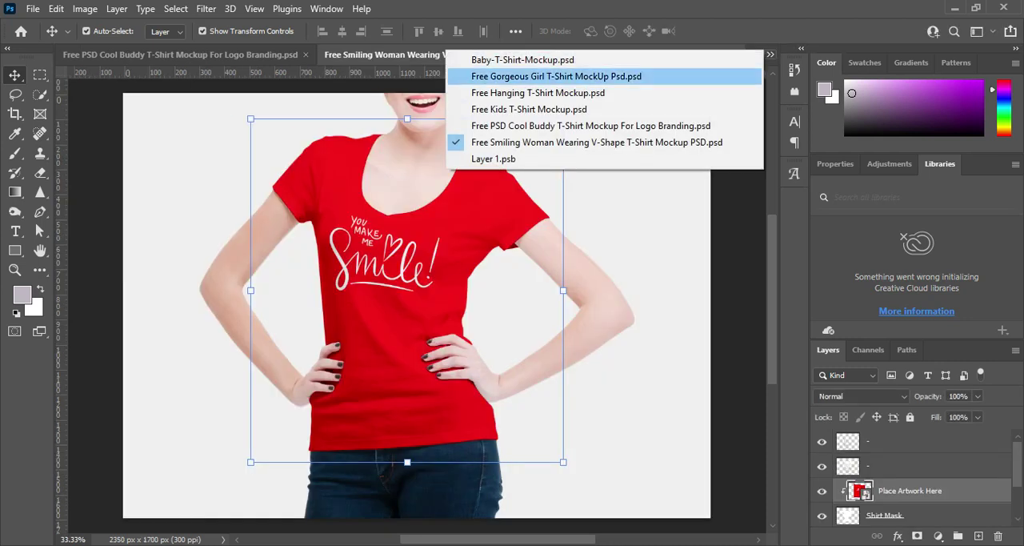
click(522, 59)
click(769, 54)
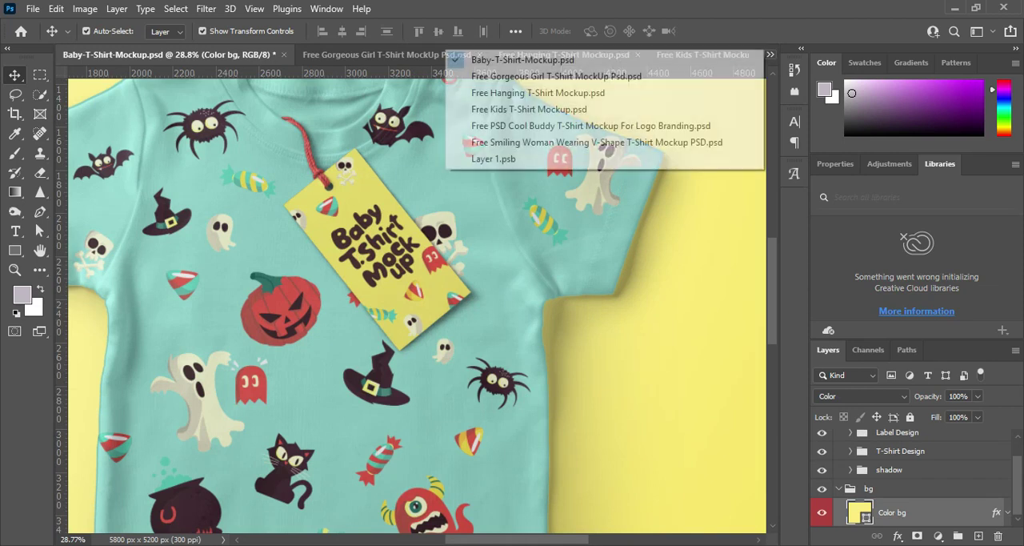
click(556, 76)
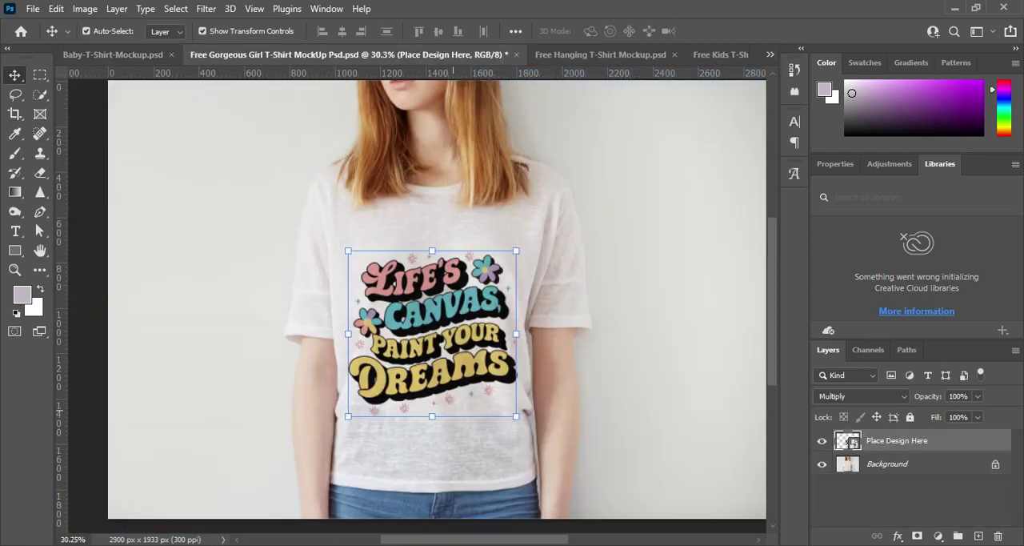
click(531, 443)
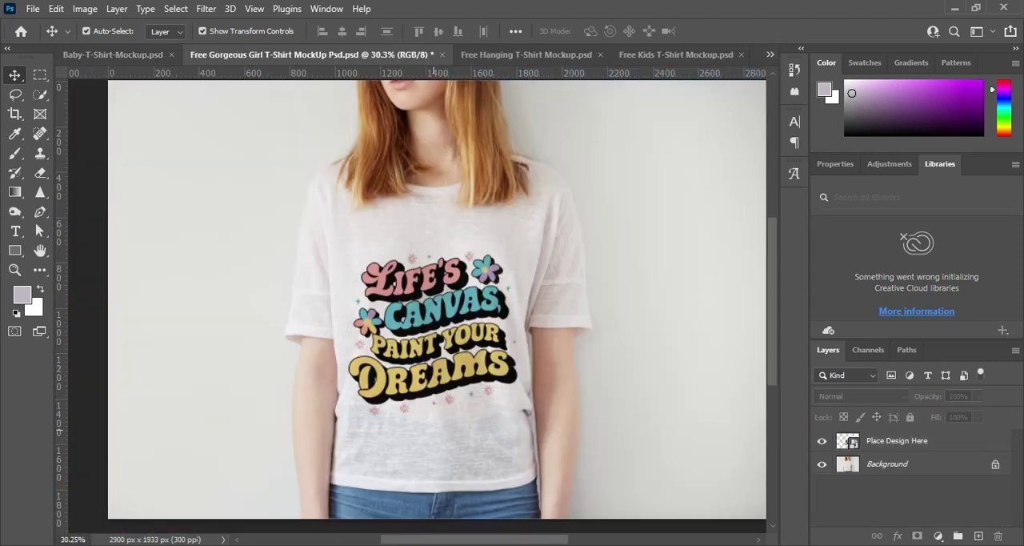
Open the contents of the Place Design Here smart object from the Gorgeous Girl mockup for editing.
scroll(445, 398, up, 3)
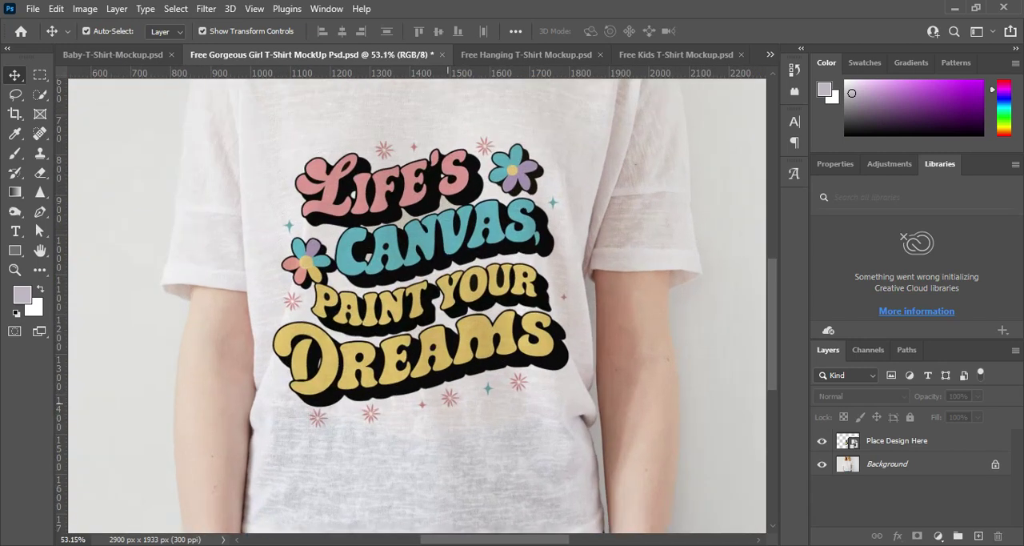
scroll(445, 398, down, 3)
scroll(445, 399, up, 3)
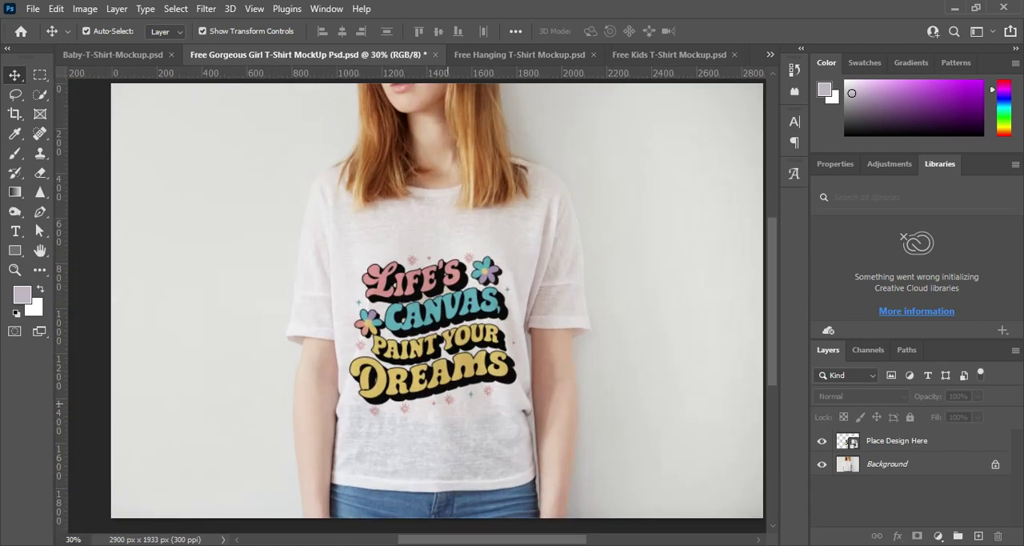
scroll(444, 399, down, 2)
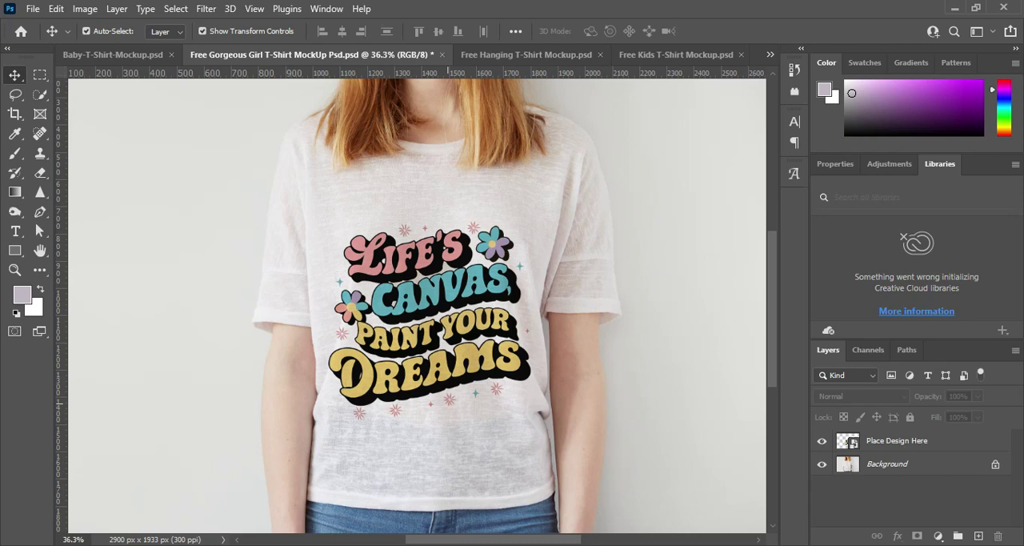
scroll(448, 400, down, 2)
scroll(449, 400, up, 1)
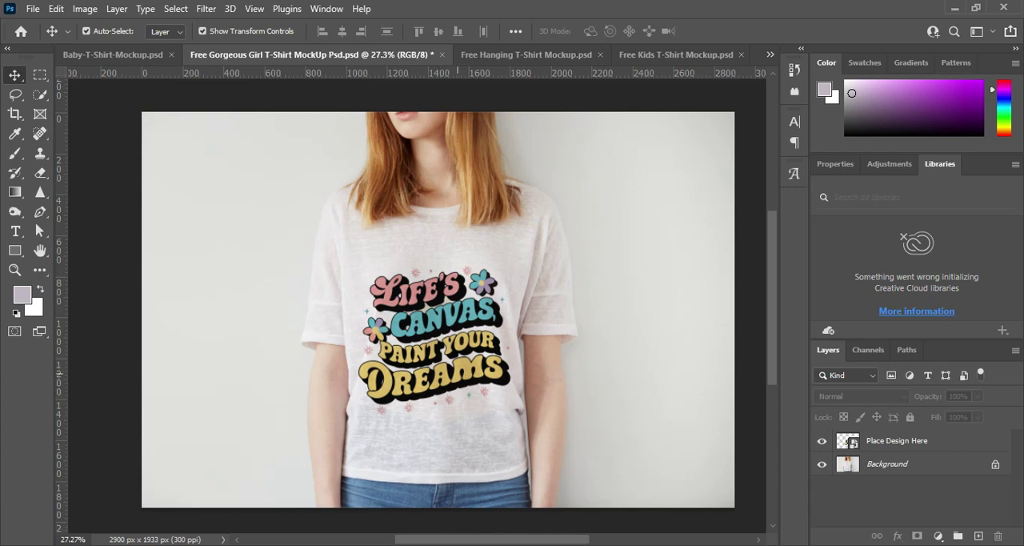
click(851, 441)
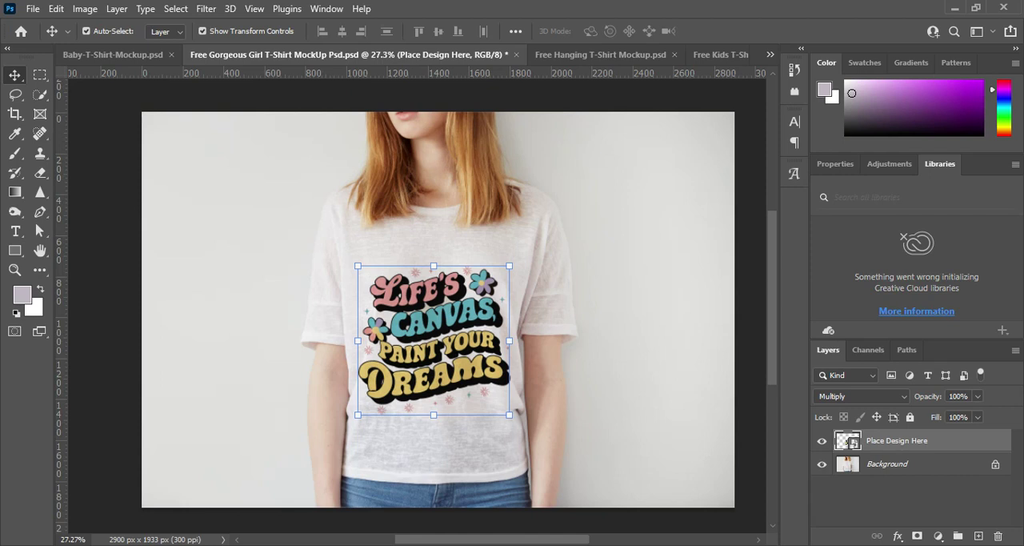
double_click(850, 442)
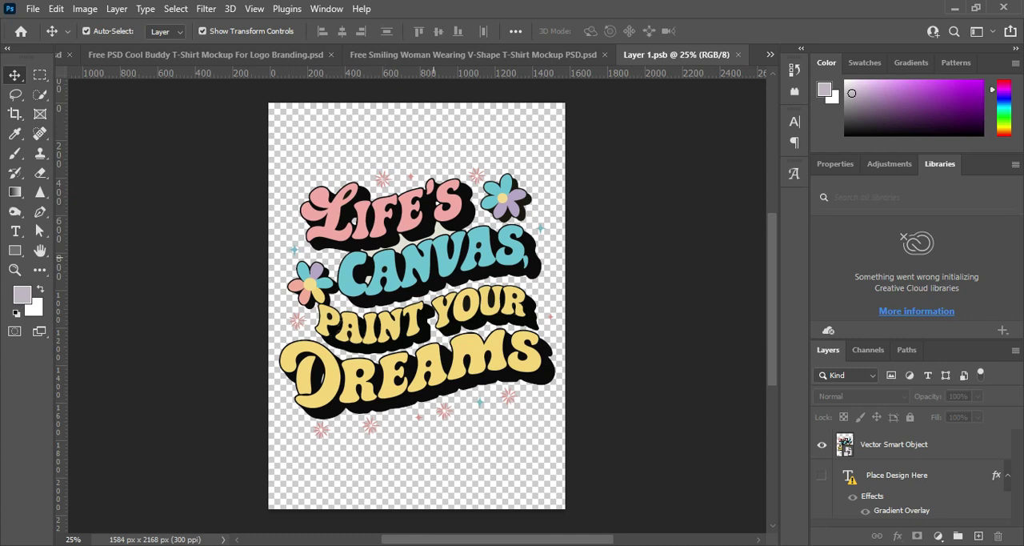
Scale the lettering artwork down about its centre to about 21.16%, and save and close Layer 1.psb.
click(433, 257)
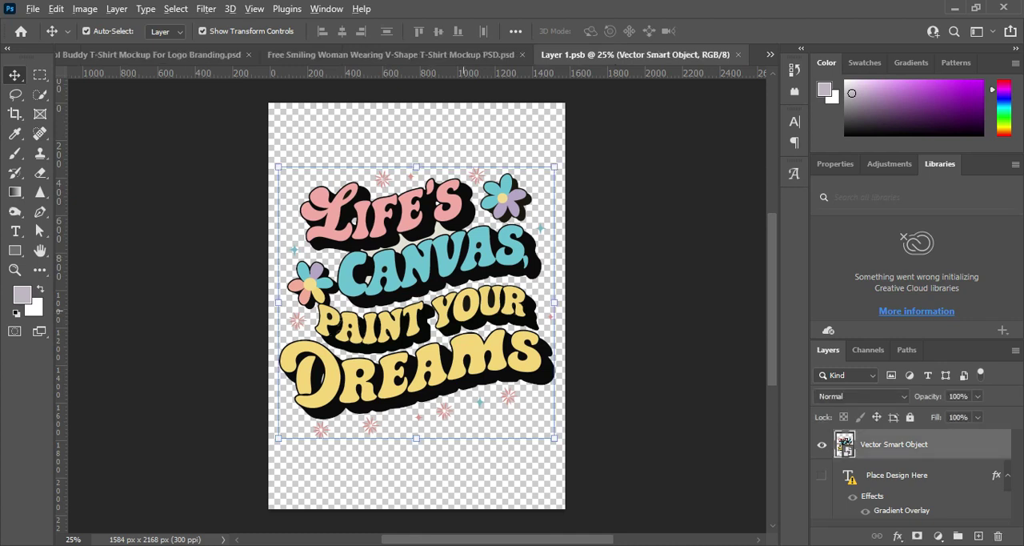
key(ctrl+t)
drag(554, 166, 544, 175)
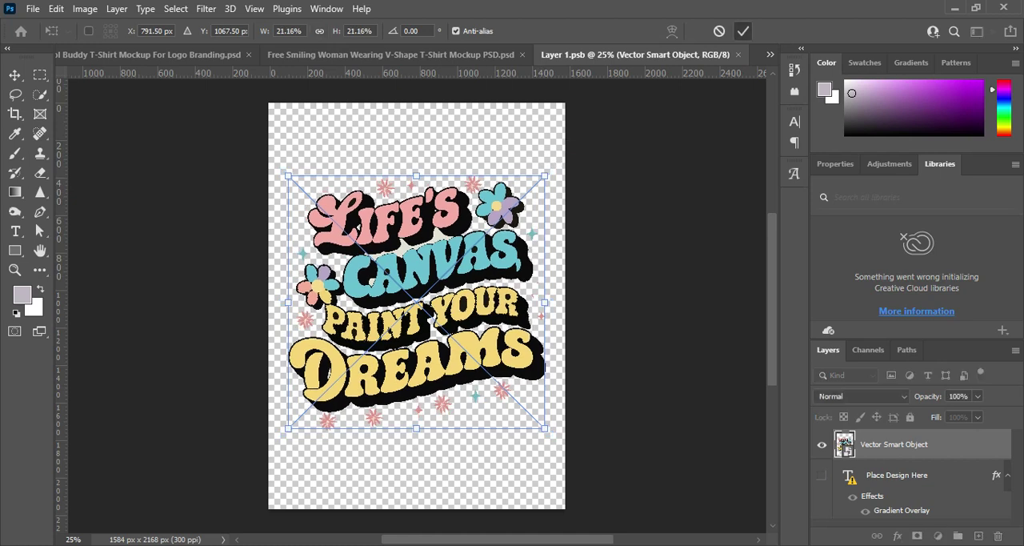
click(743, 30)
key(ctrl+s)
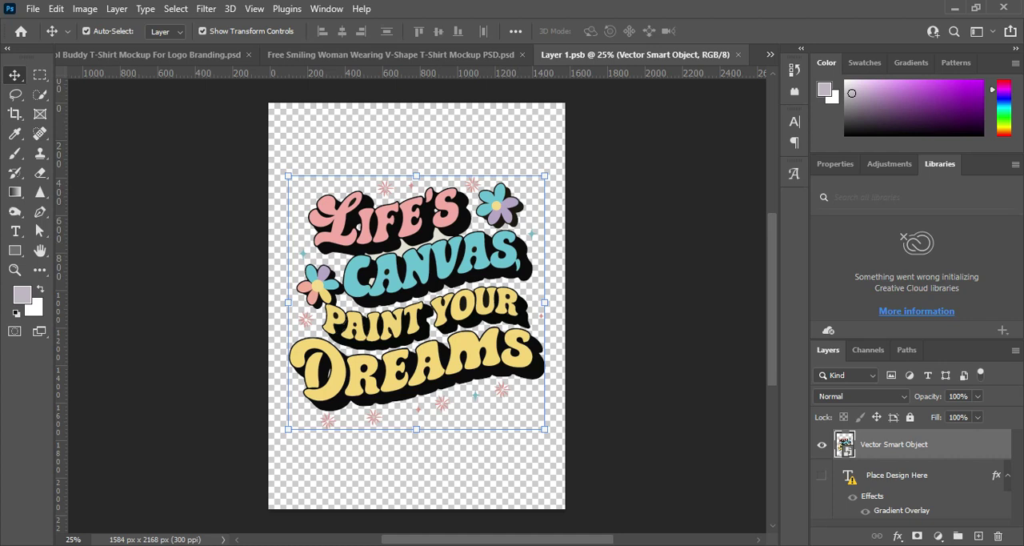
click(738, 54)
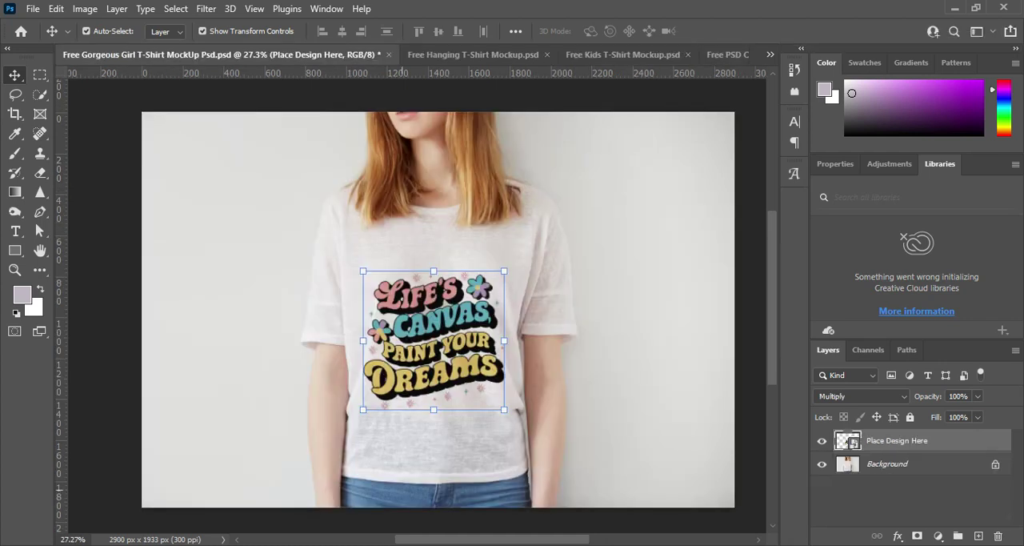
Examine the resized lettering on the woman's T-shirt up close and in the full mockup view.
scroll(428, 448, up, 2)
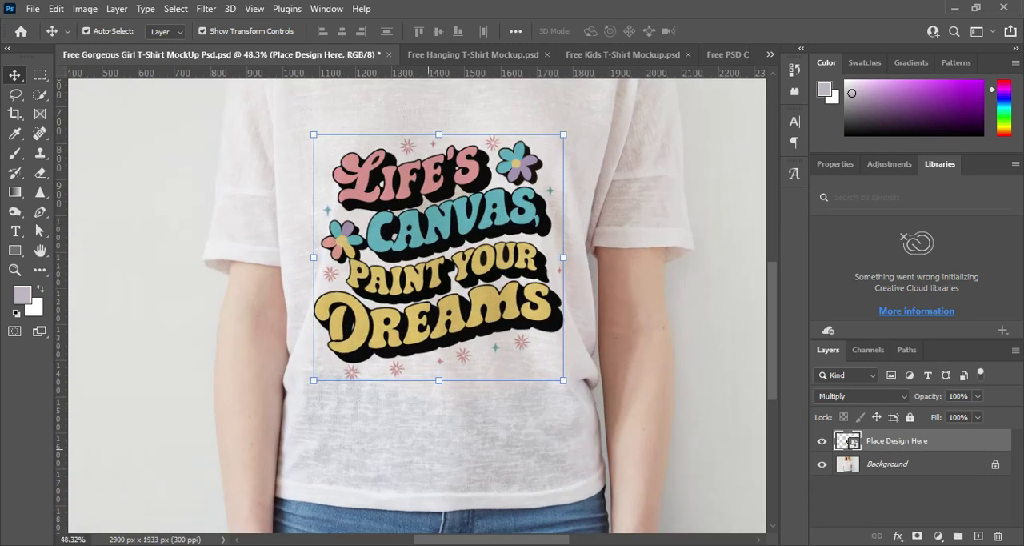
scroll(428, 449, down, 1)
scroll(428, 449, down, 2)
scroll(428, 449, up, 2)
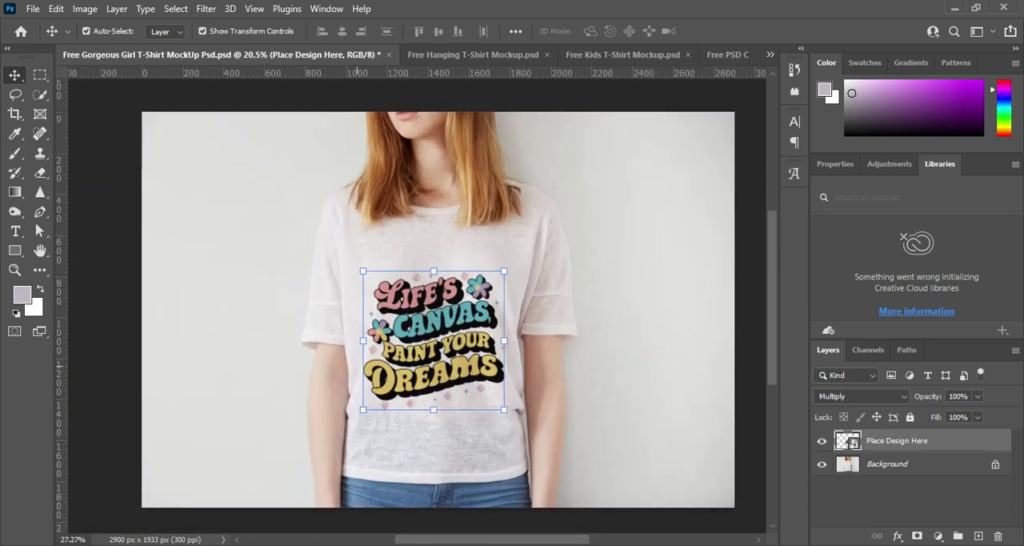
scroll(428, 449, up, 1)
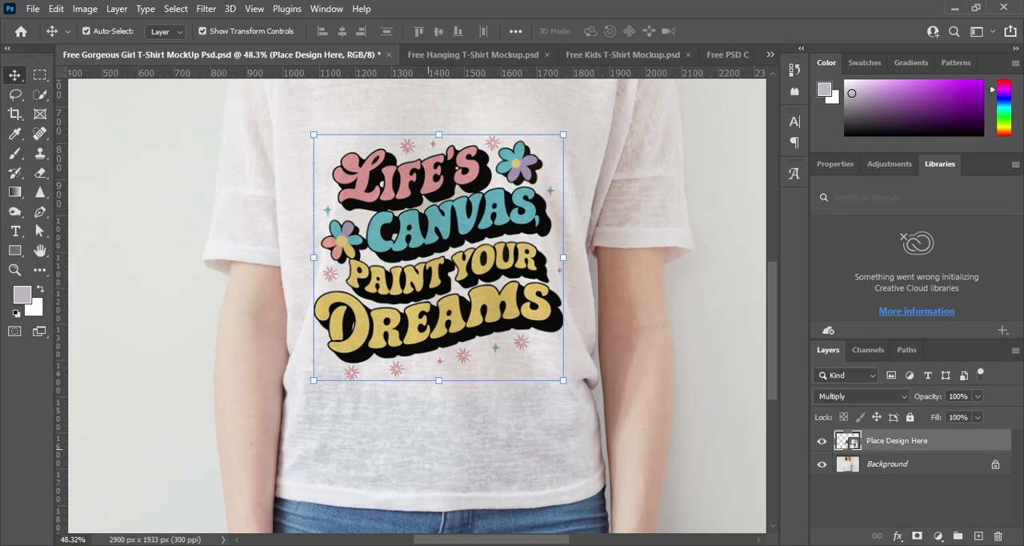
key(ctrl+minus)
key(ctrl+minus)
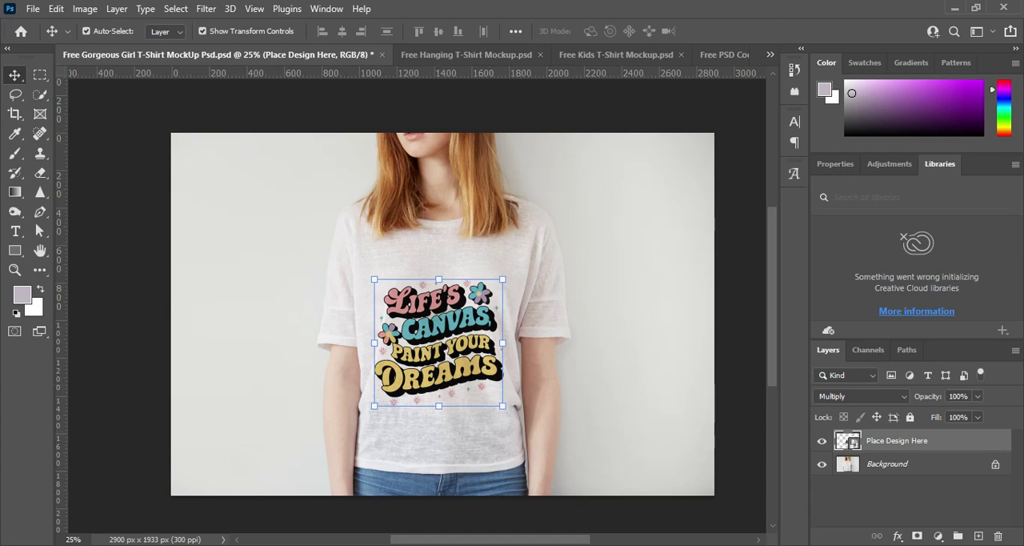
mouse_move(790, 544)
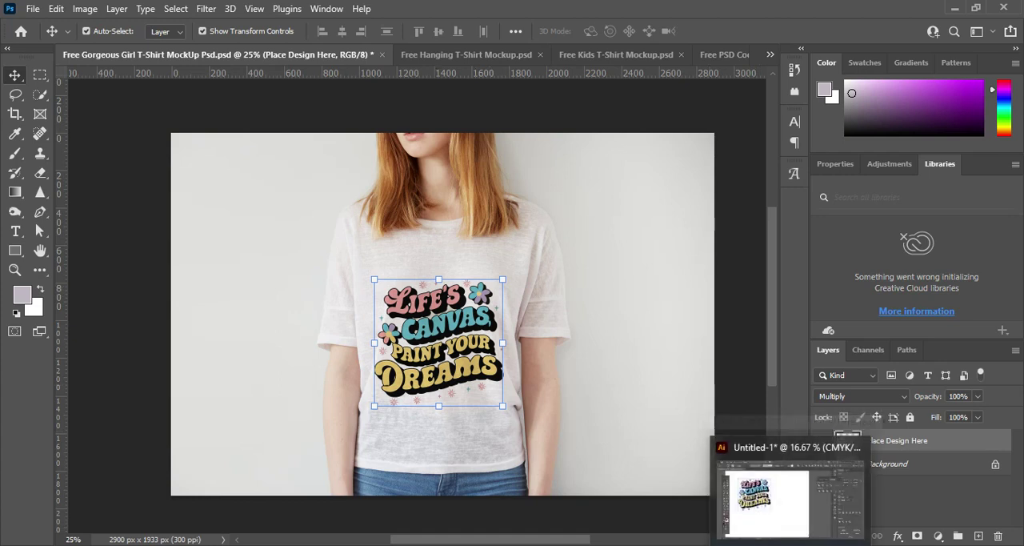
click(892, 544)
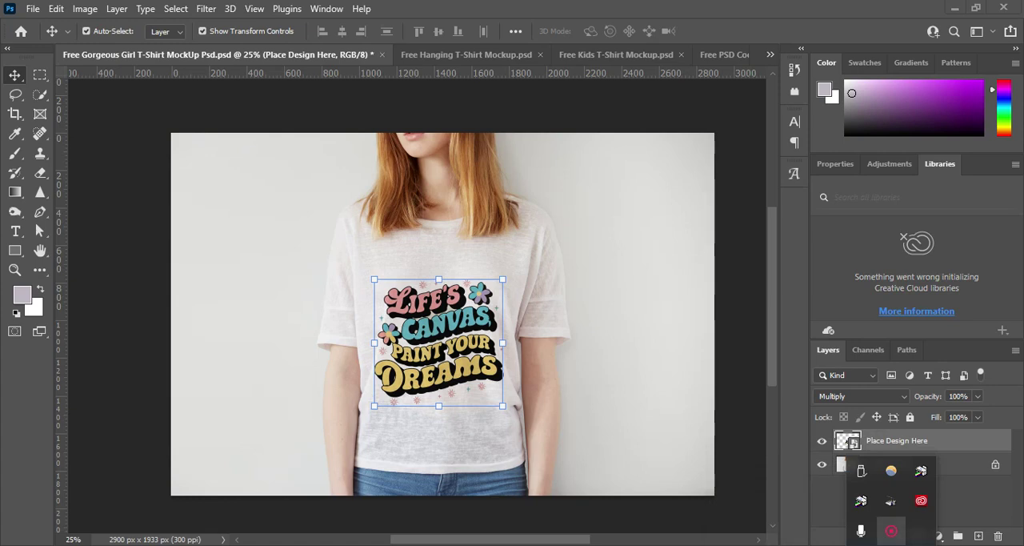